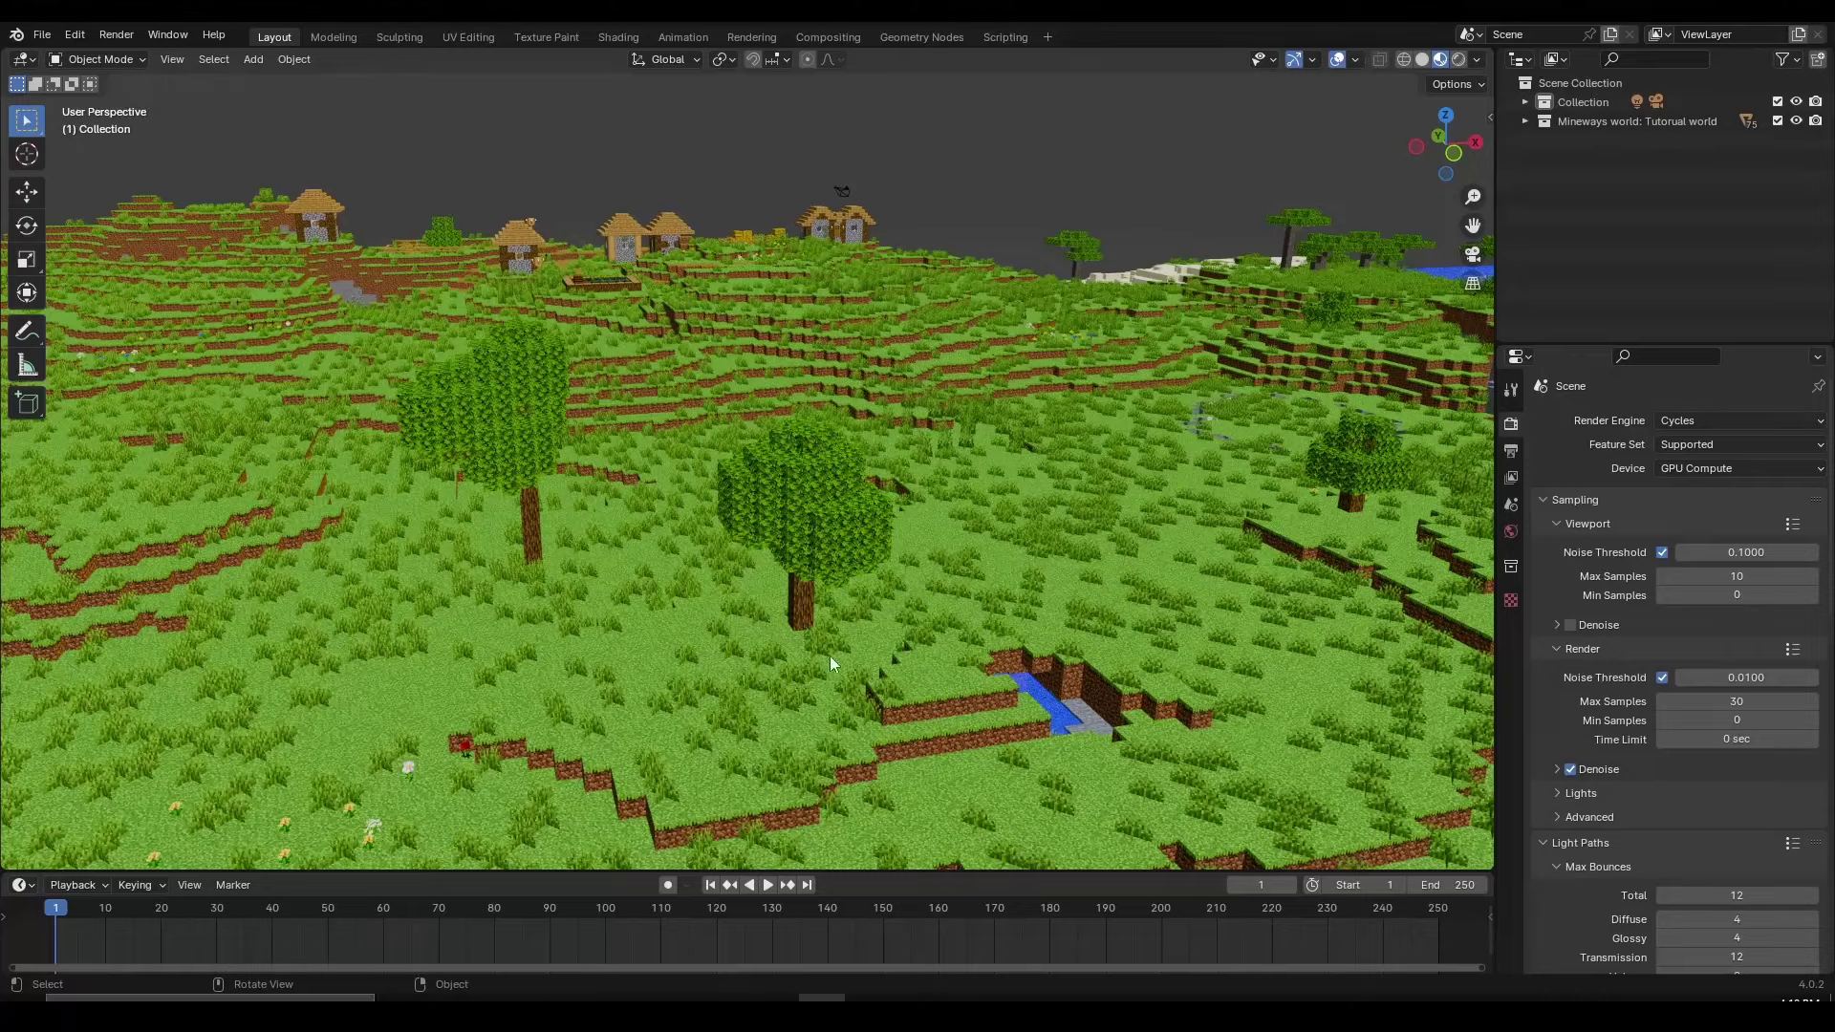
# Step: Select the entire imported Minecraft world, run MCprep's Prep Materials on it, and deselect everything
pyautogui.moveTo(831, 579); pyautogui.dragTo(879, 432, button='middle')
pyautogui.scroll(-8, 923, 454)
pyautogui.scroll(3, 879, 432)
pyautogui.click(936, 432)
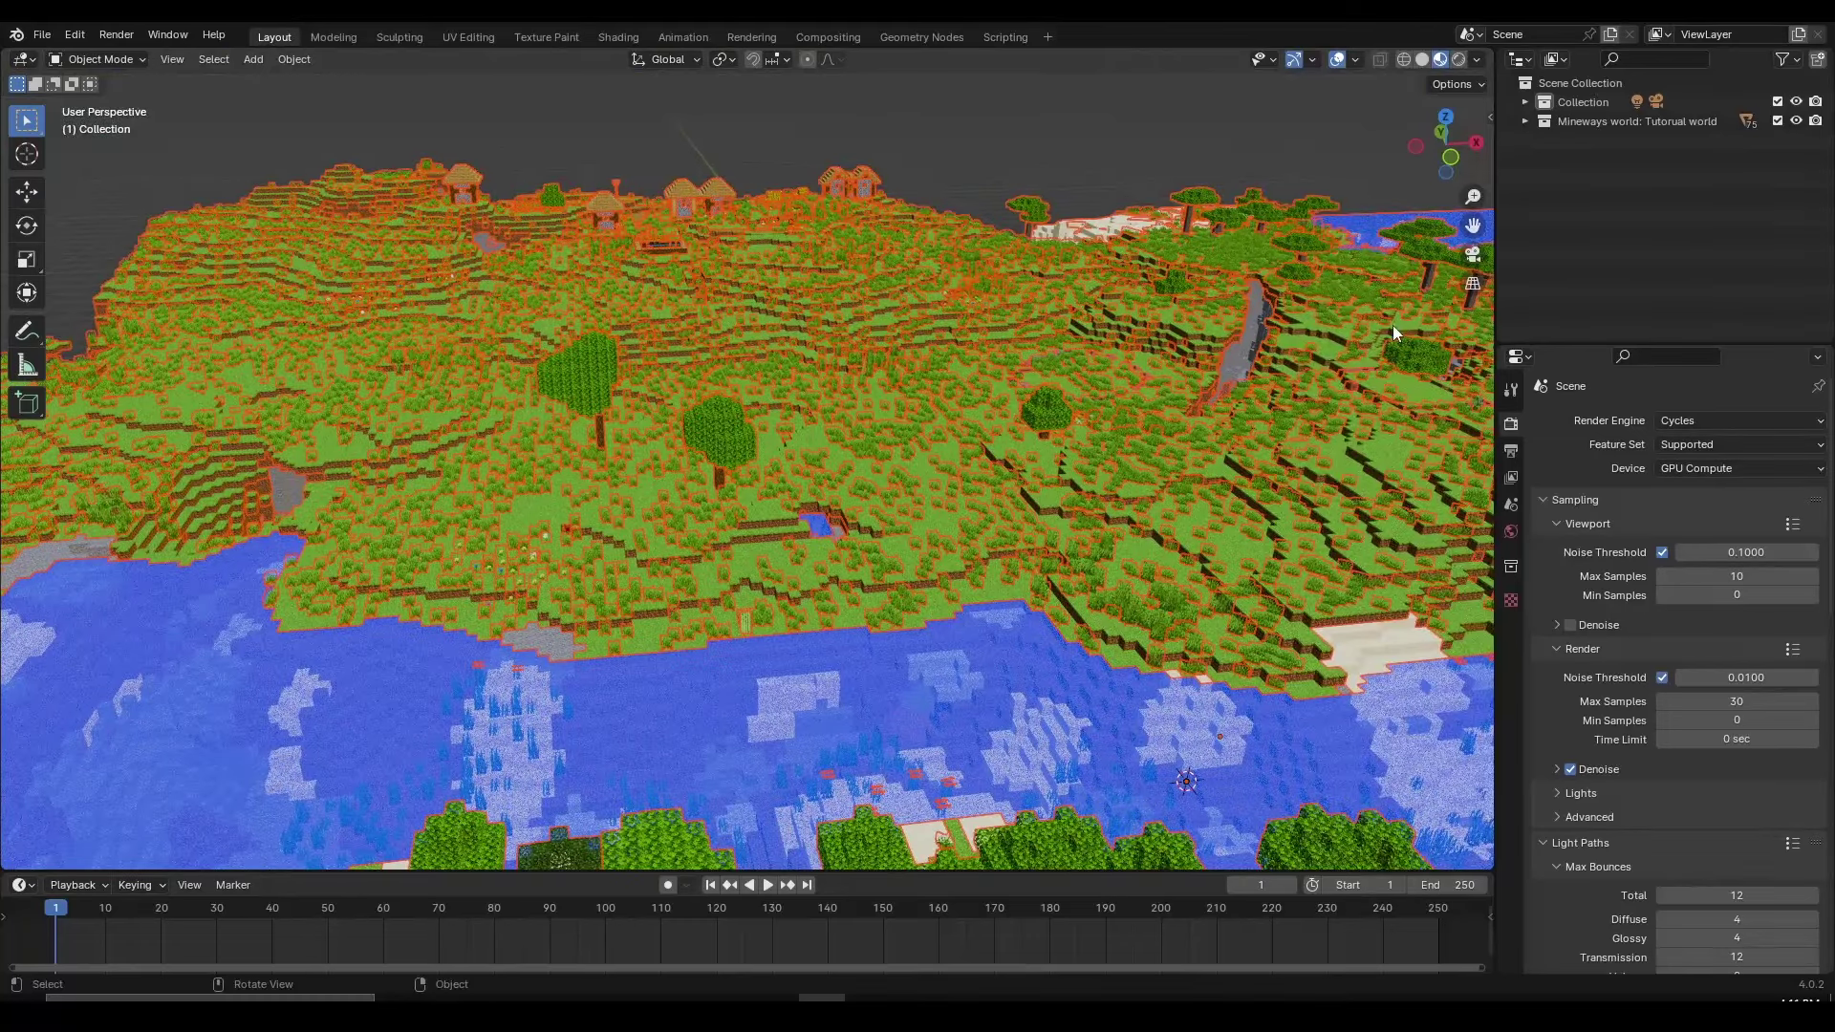
pyautogui.press('n')
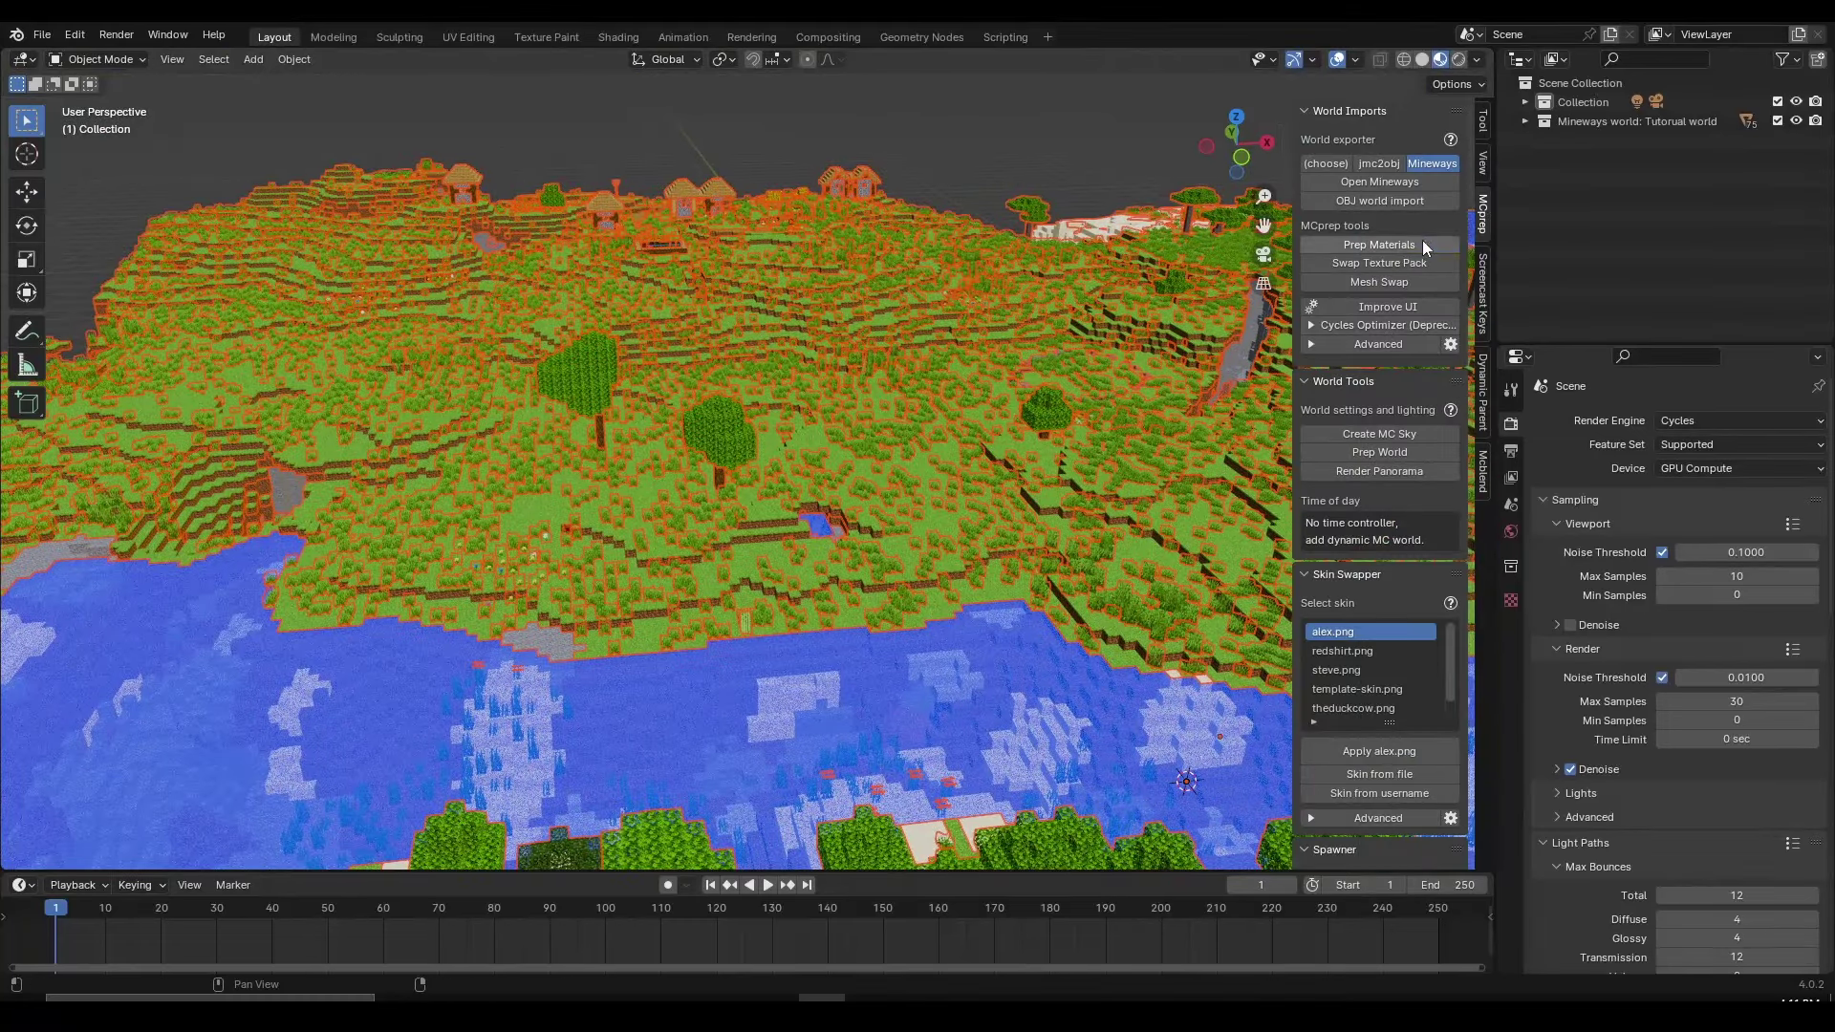
pyautogui.click(1422, 239)
pyautogui.click(1378, 472)
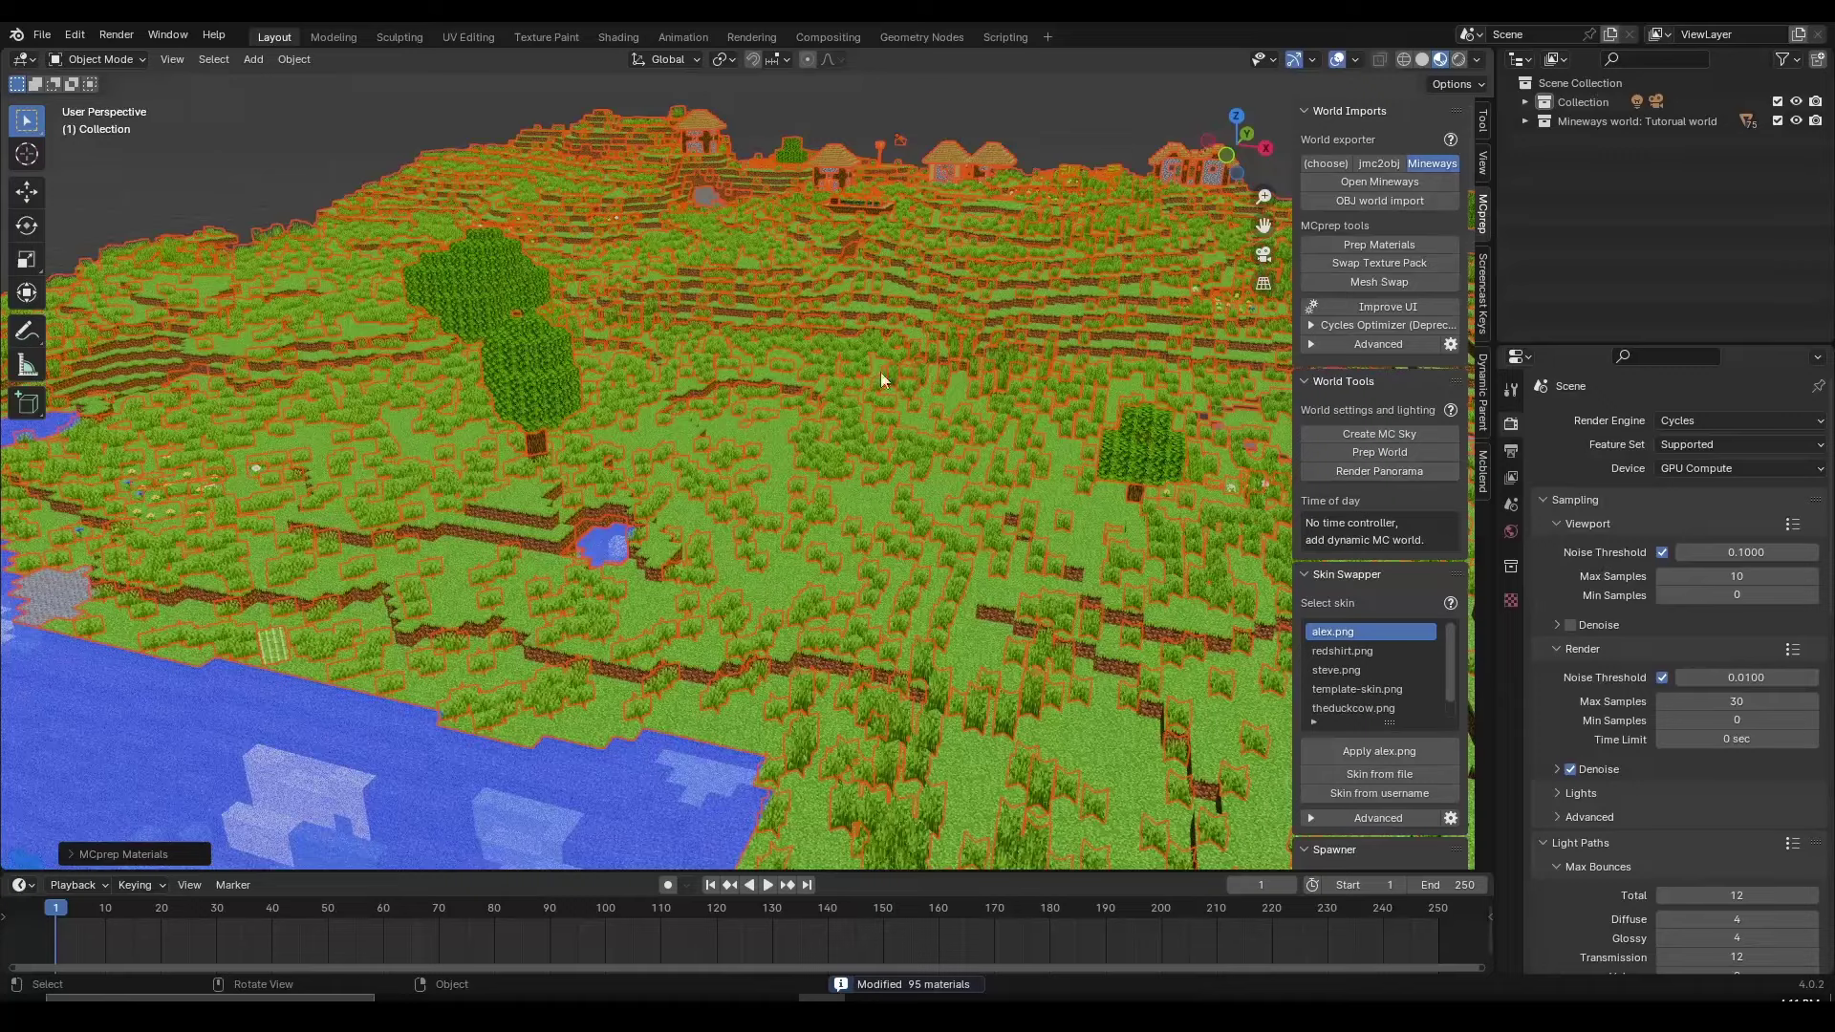
pyautogui.moveTo(880, 373); pyautogui.dragTo(917, 378, button='middle')
pyautogui.moveTo(798, 351); pyautogui.dragTo(825, 353, button='middle')
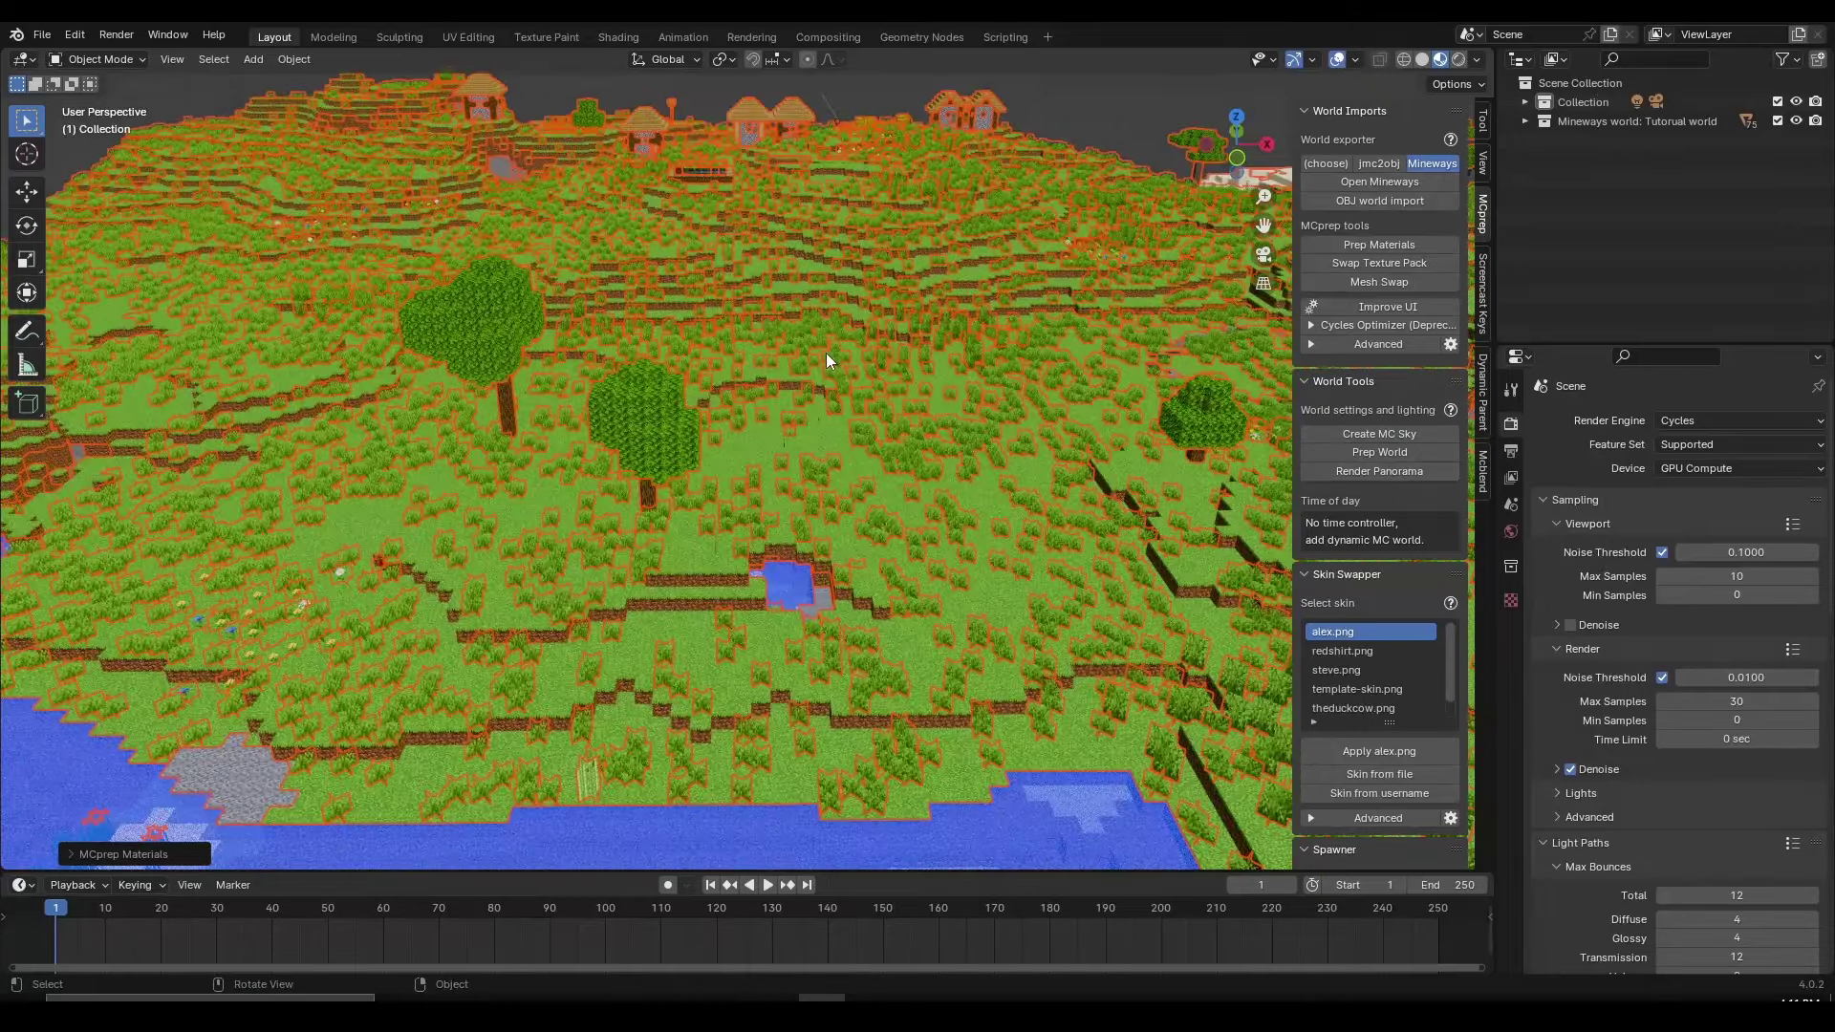
pyautogui.press('n')
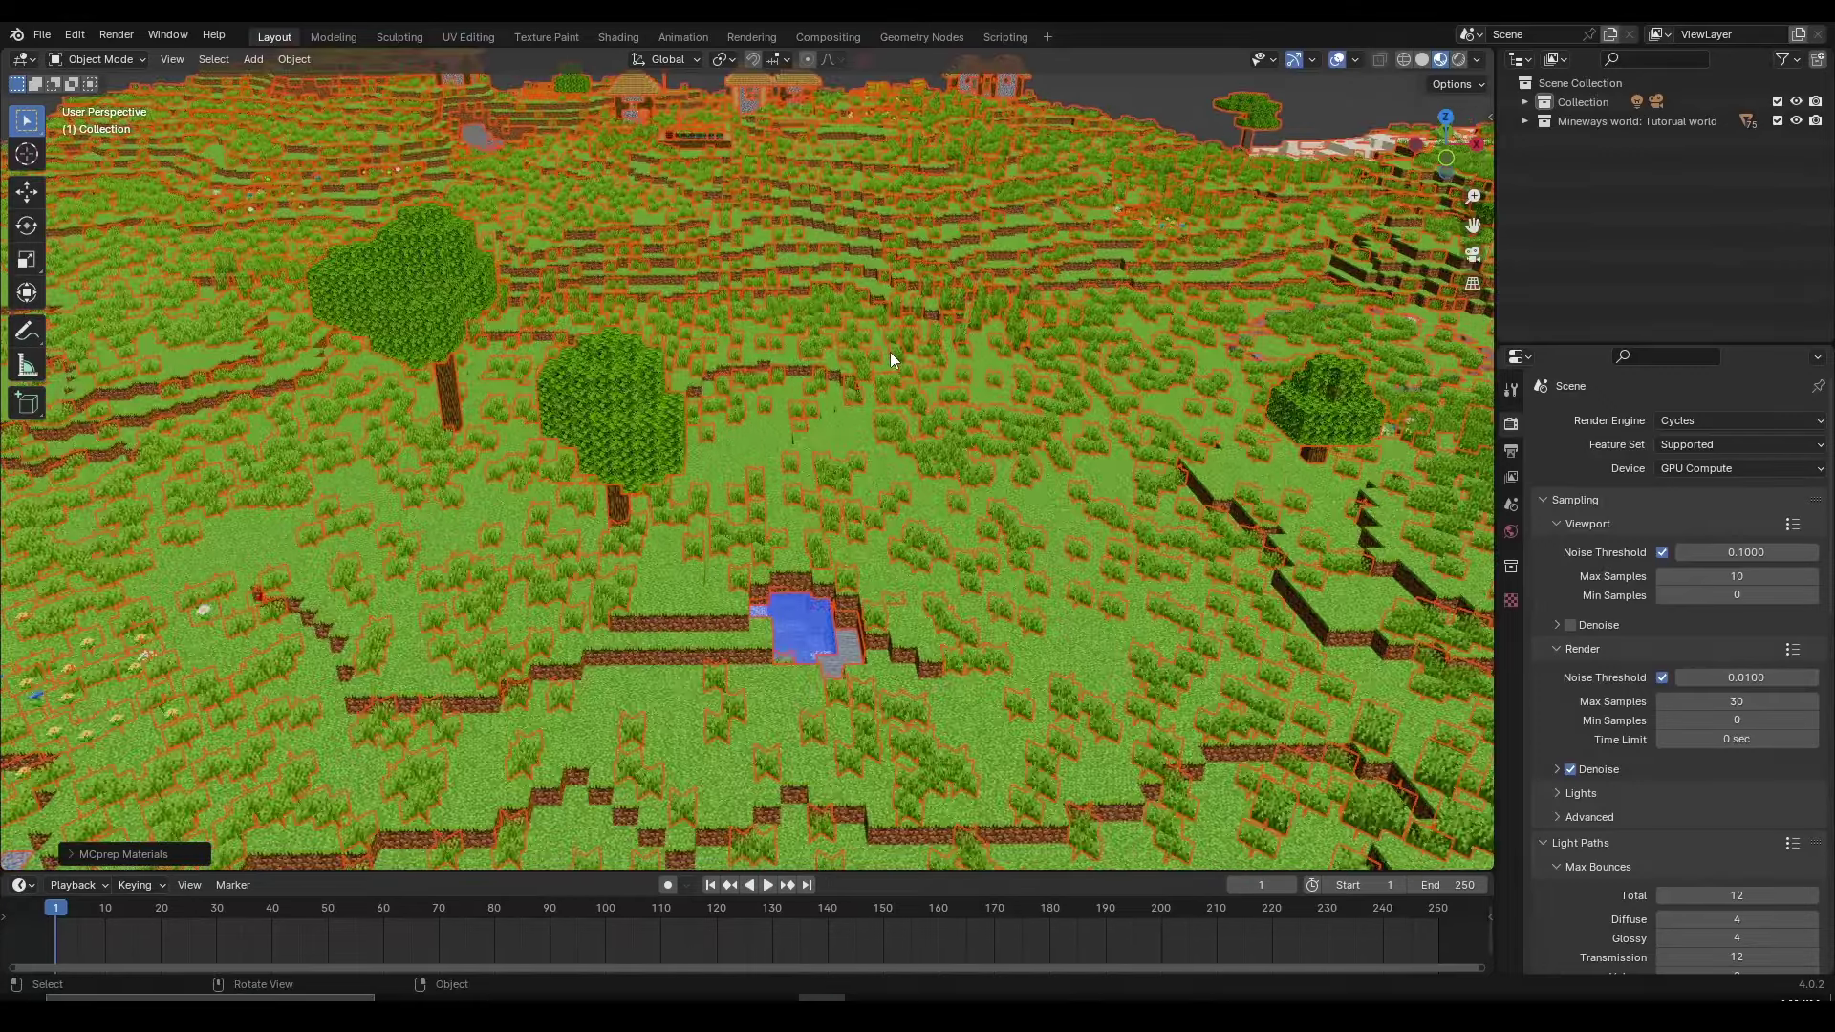
pyautogui.hotkey('alt', 'a')
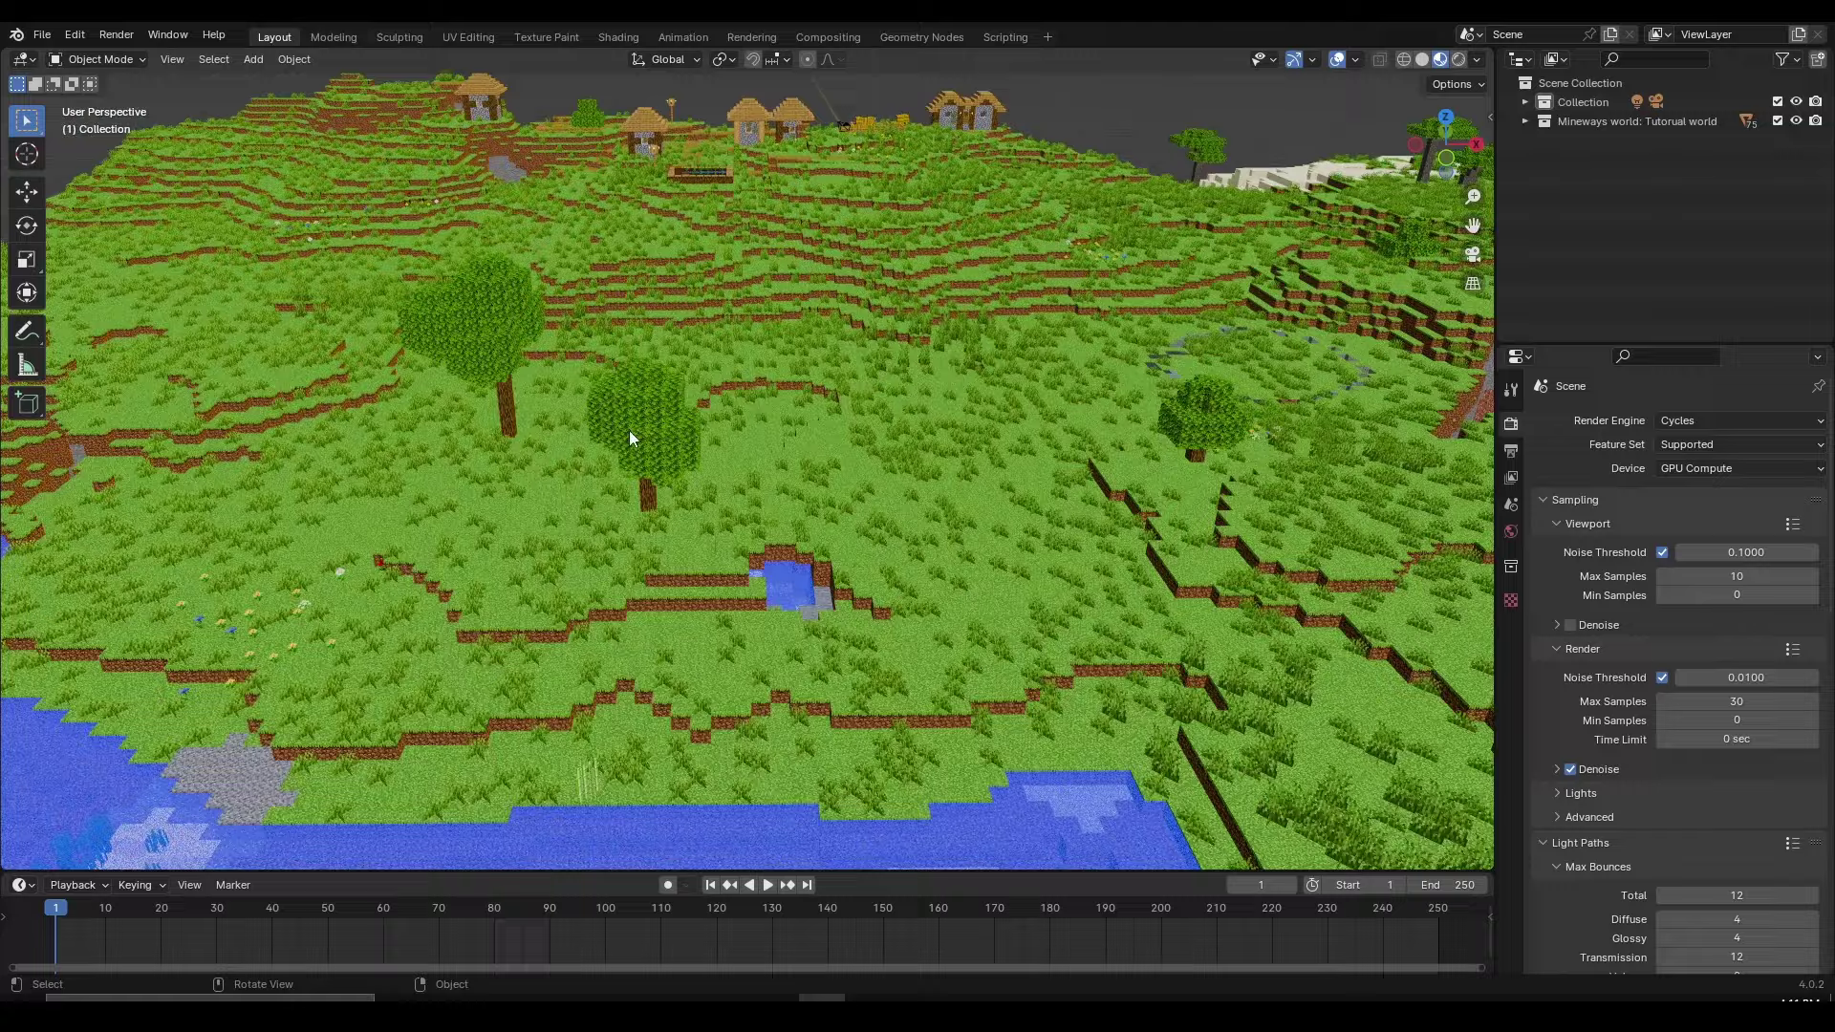
# Step: Look over the imported world's terrain, from the trees and shoreline to the full map and back to ground level
pyautogui.keyDown('shift'); pyautogui.moveTo(629, 437); pyautogui.dragTo(777, 469, button='middle'); pyautogui.keyUp('shift')
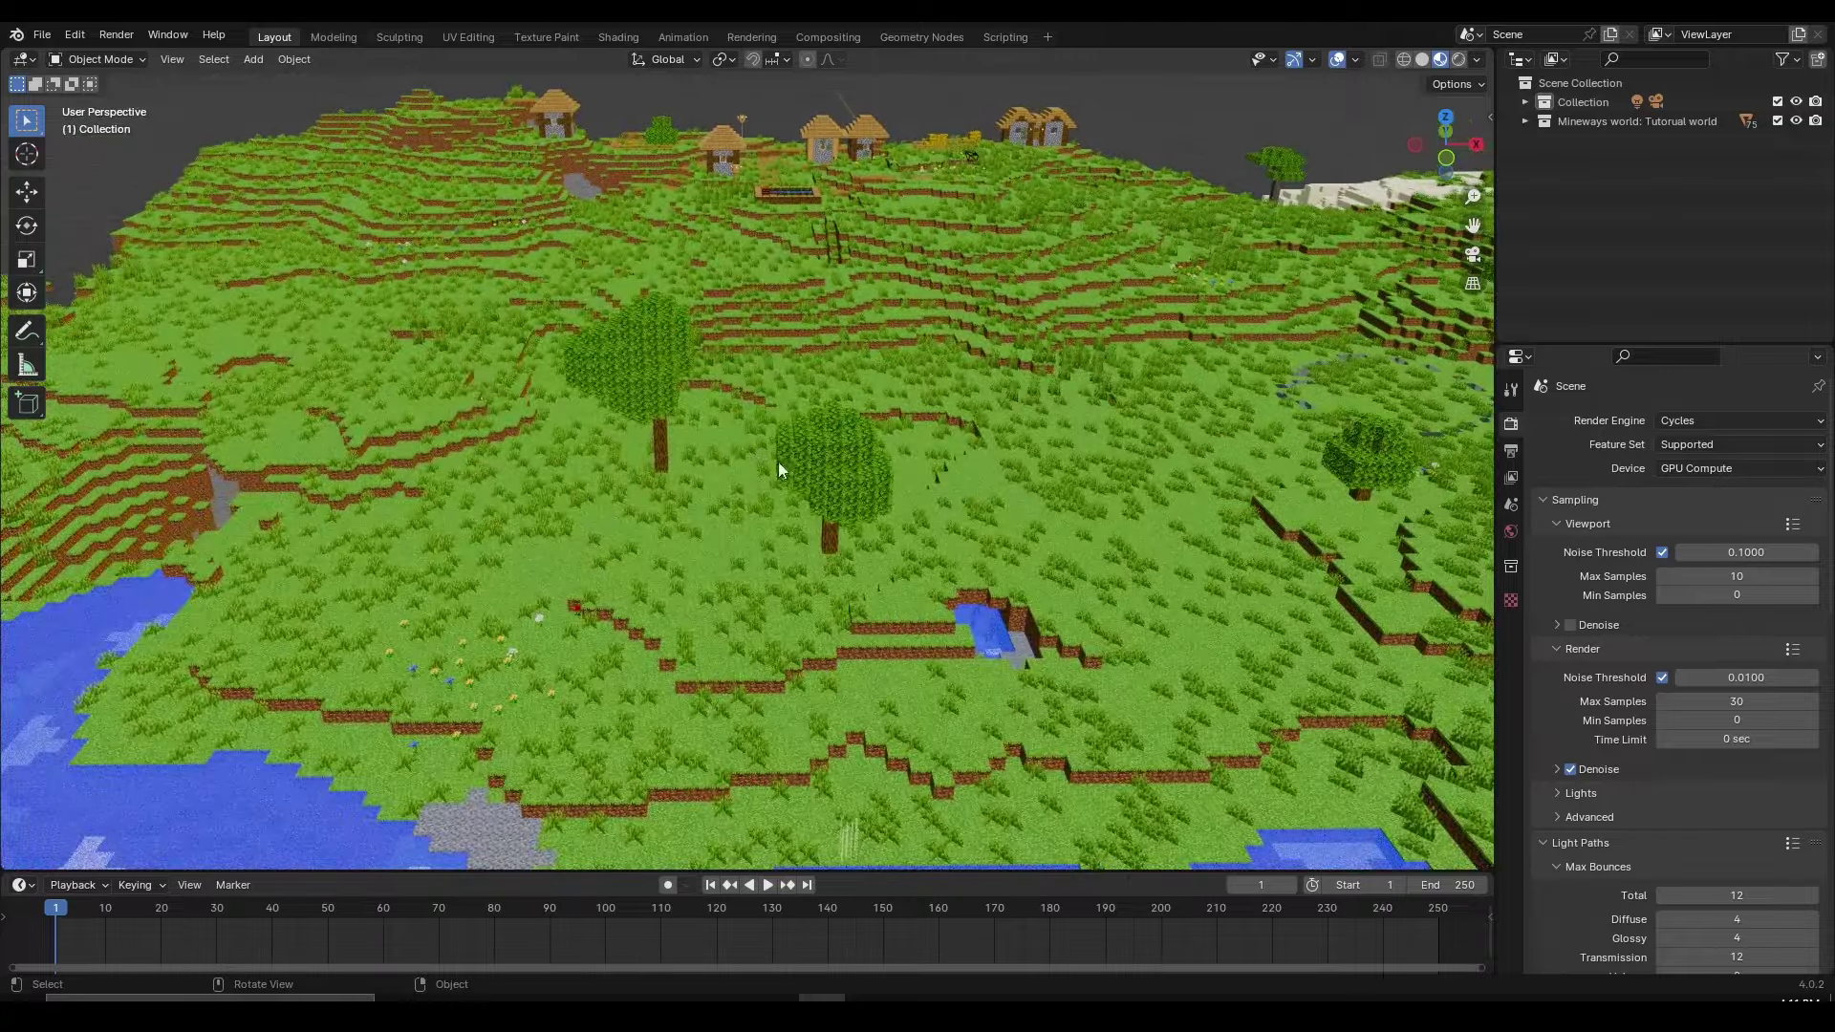
pyautogui.scroll(3, 474, 383)
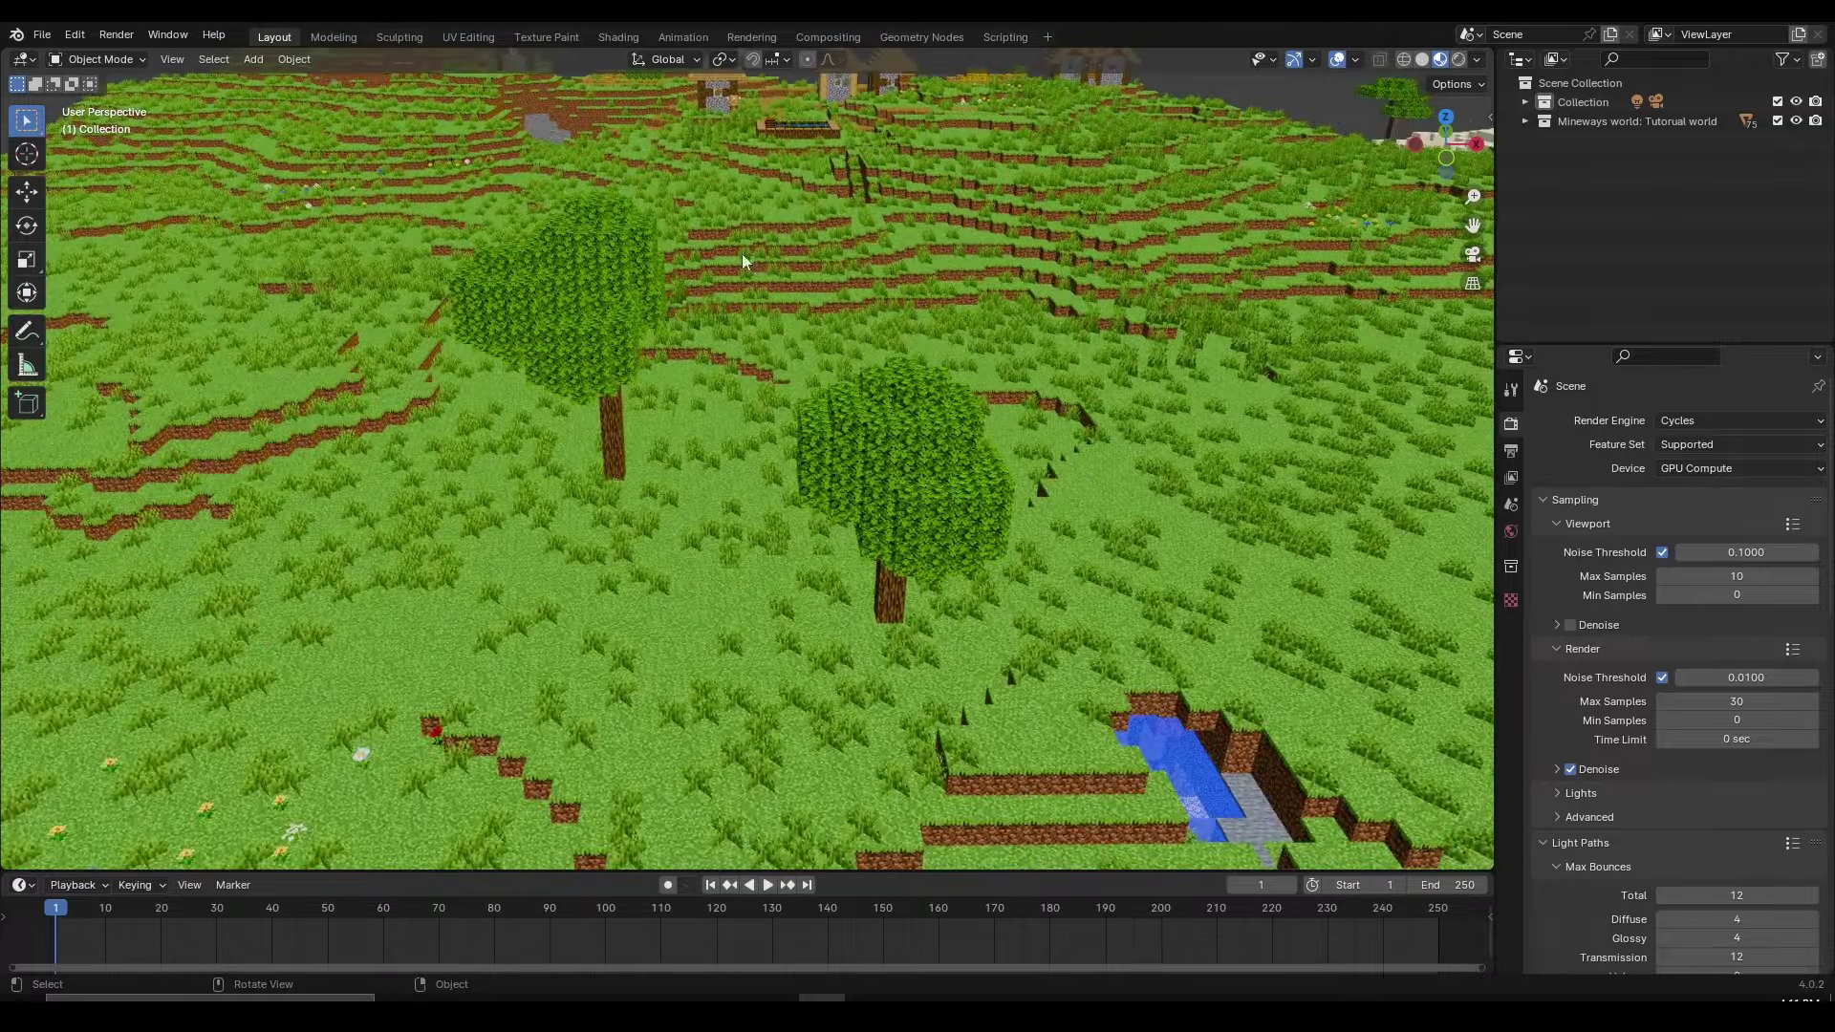
pyautogui.scroll(-6, 742, 256)
pyautogui.moveTo(1002, 295); pyautogui.dragTo(931, 226, button='middle')
pyautogui.scroll(-3, 1076, 246)
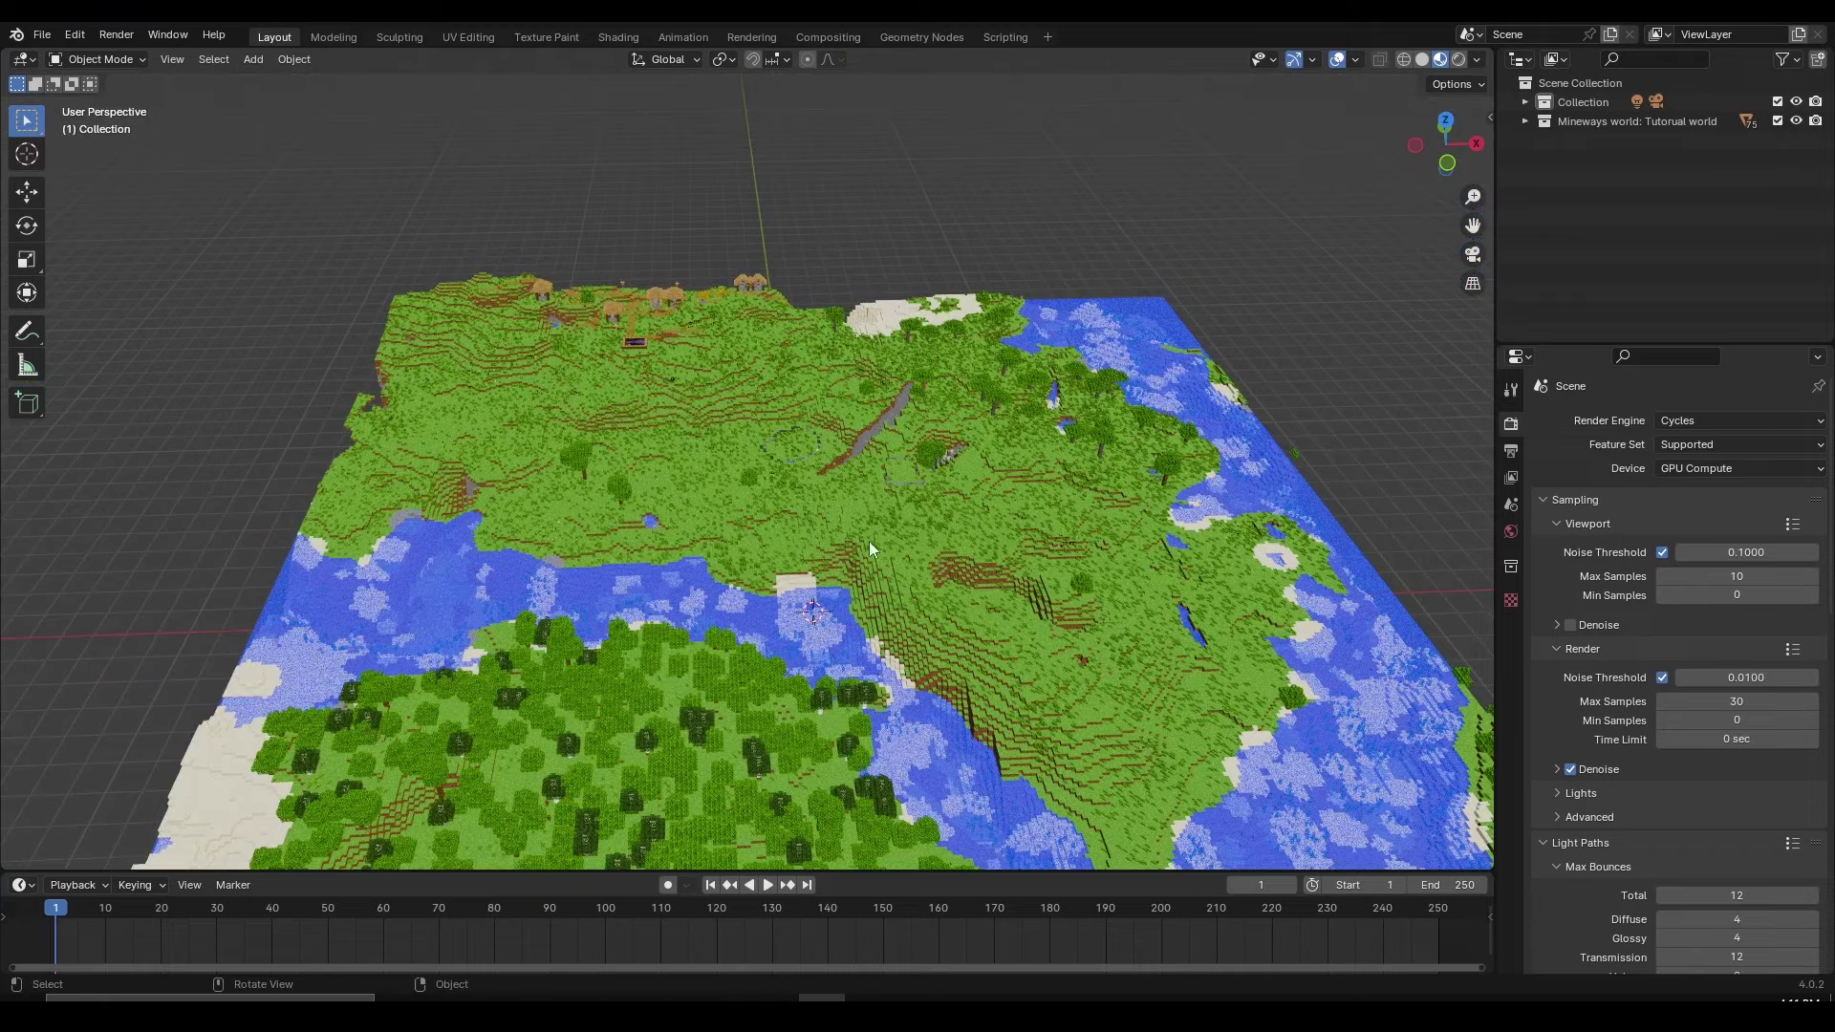
pyautogui.scroll(2, 967, 513)
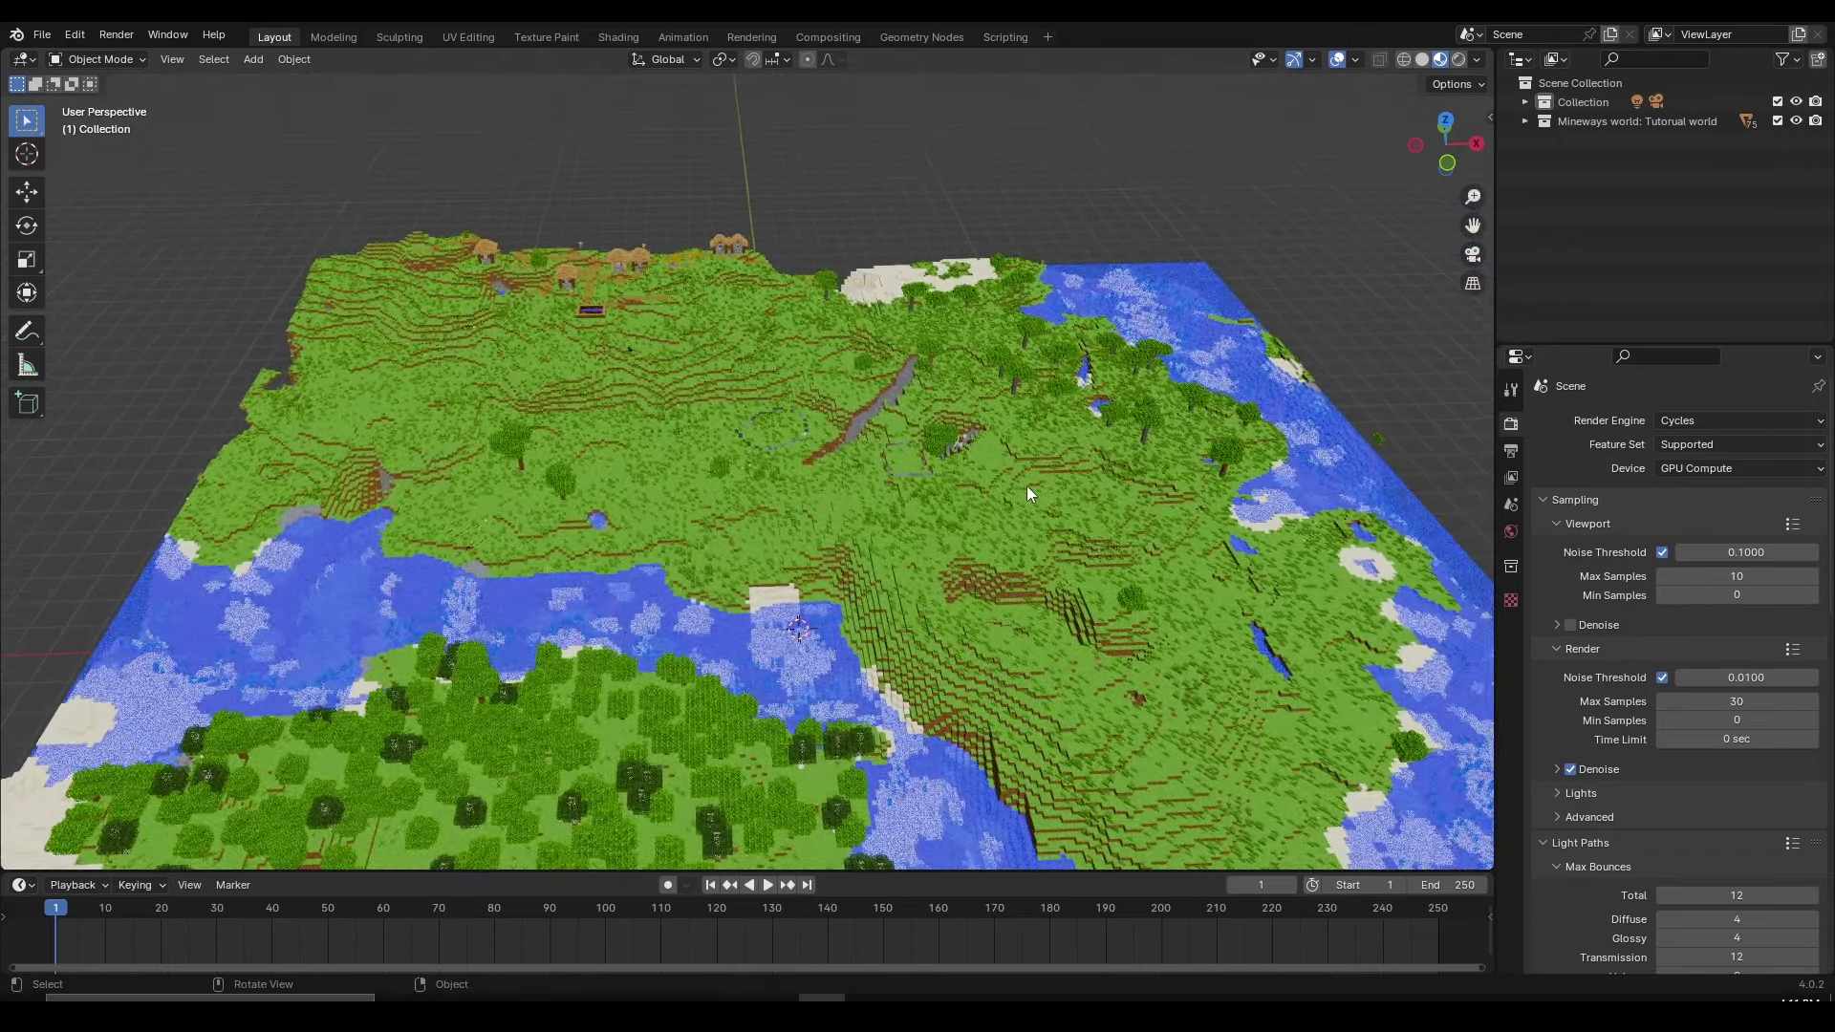
pyautogui.scroll(2, 1027, 488)
pyautogui.moveTo(978, 483); pyautogui.dragTo(841, 459, button='middle')
pyautogui.scroll(2, 984, 474)
pyautogui.scroll(6, 801, 398)
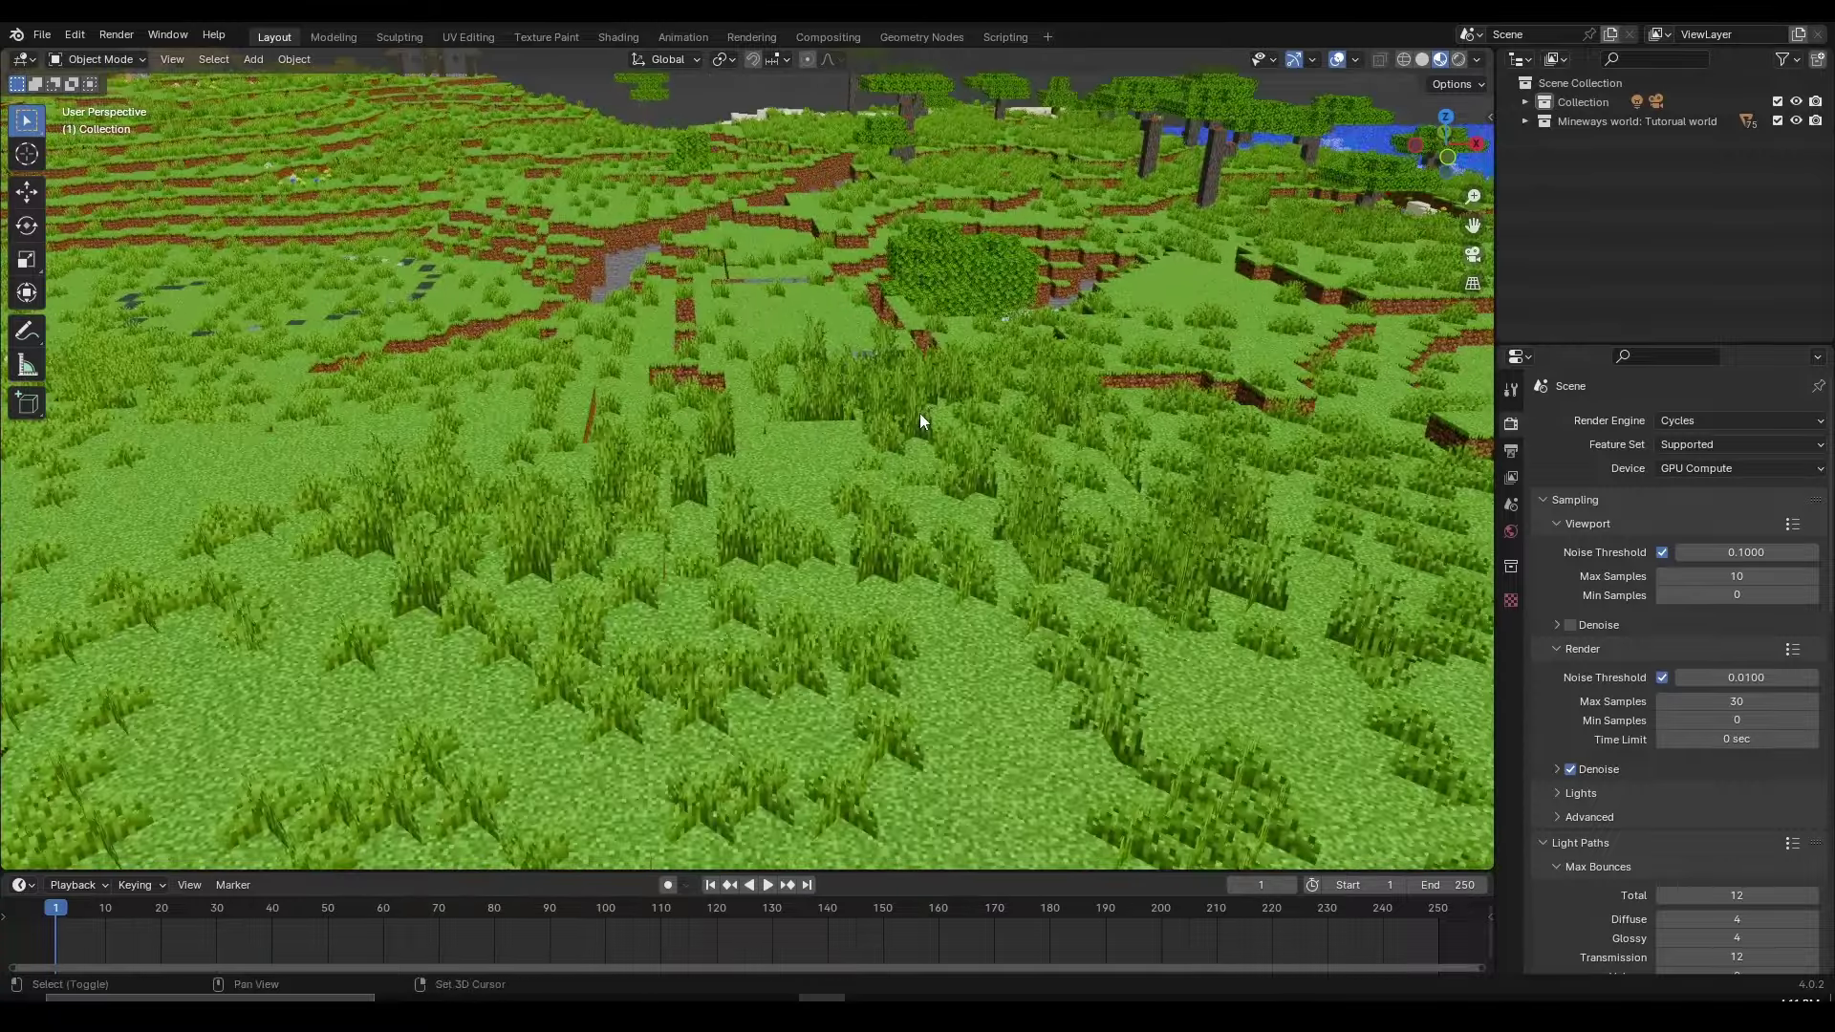
pyautogui.keyDown('shift'); pyautogui.moveTo(919, 414); pyautogui.dragTo(810, 430, button='middle'); pyautogui.keyUp('shift')
# Step: Select different block types in turn, including the grass, tree leaves and diorite, to inspect how the world is split into objects
pyautogui.click(808, 426)
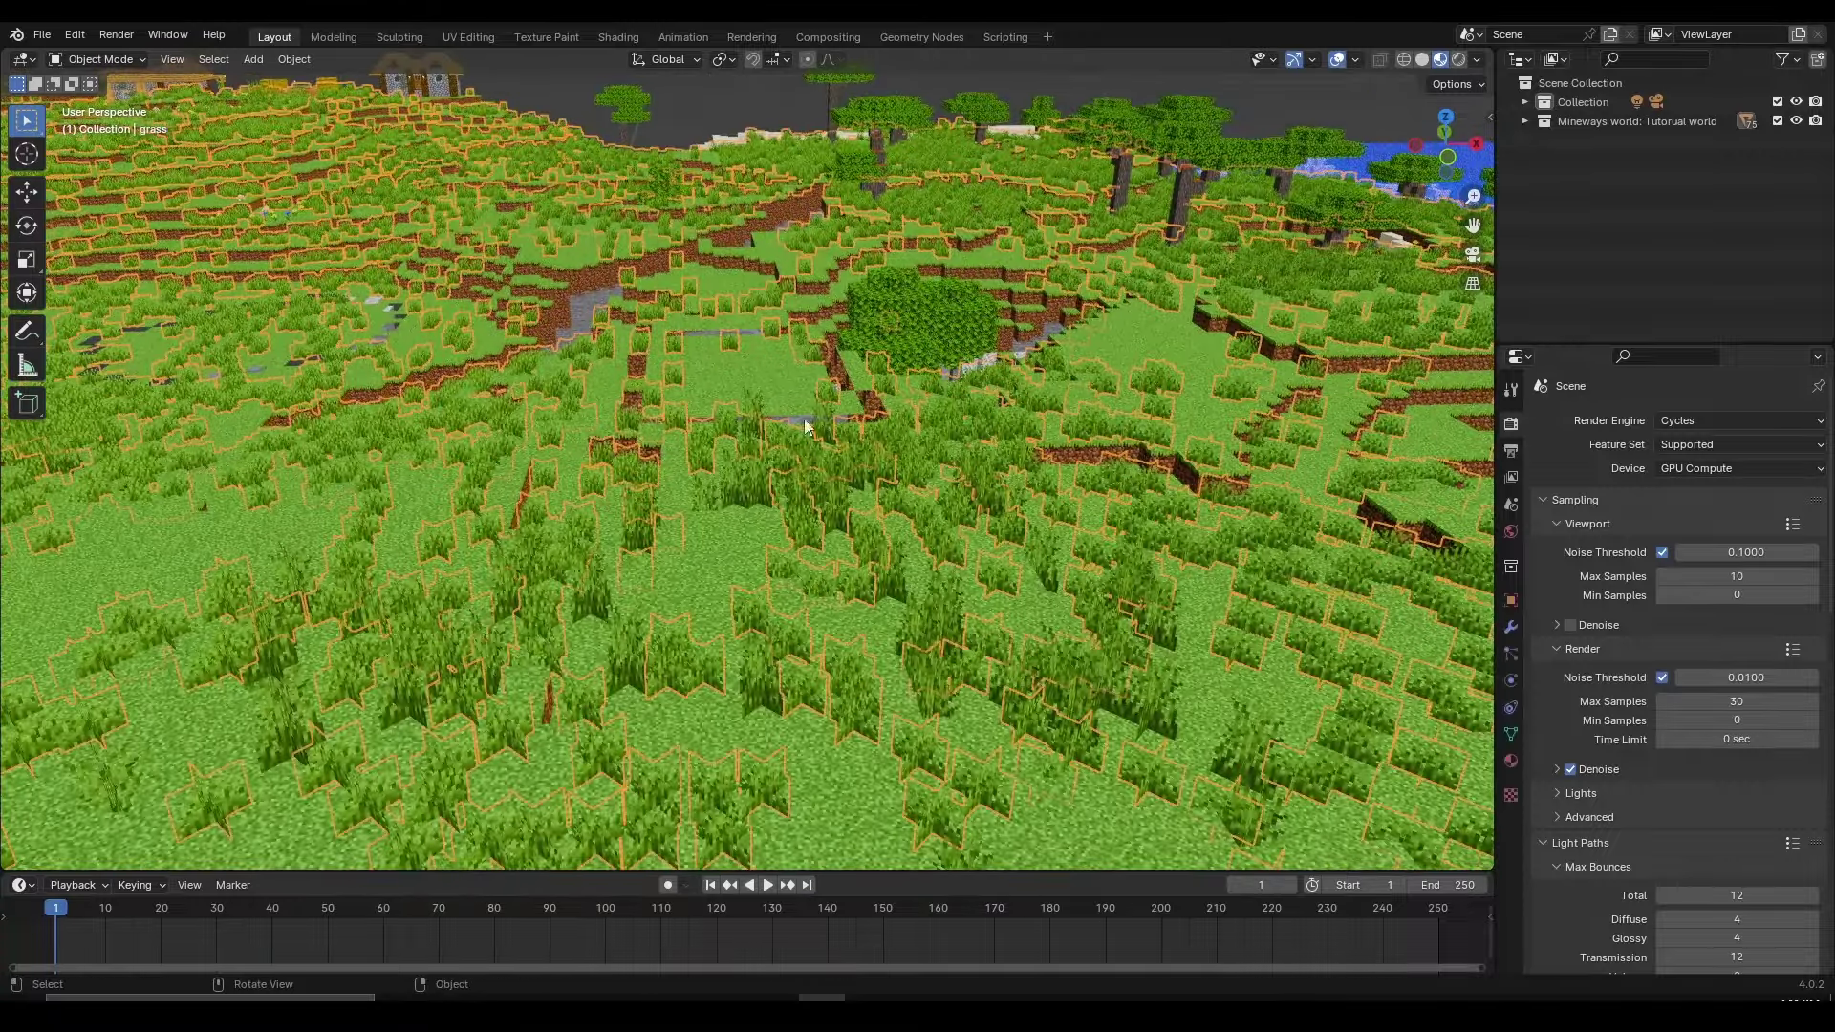
pyautogui.click(789, 382)
pyautogui.click(931, 318)
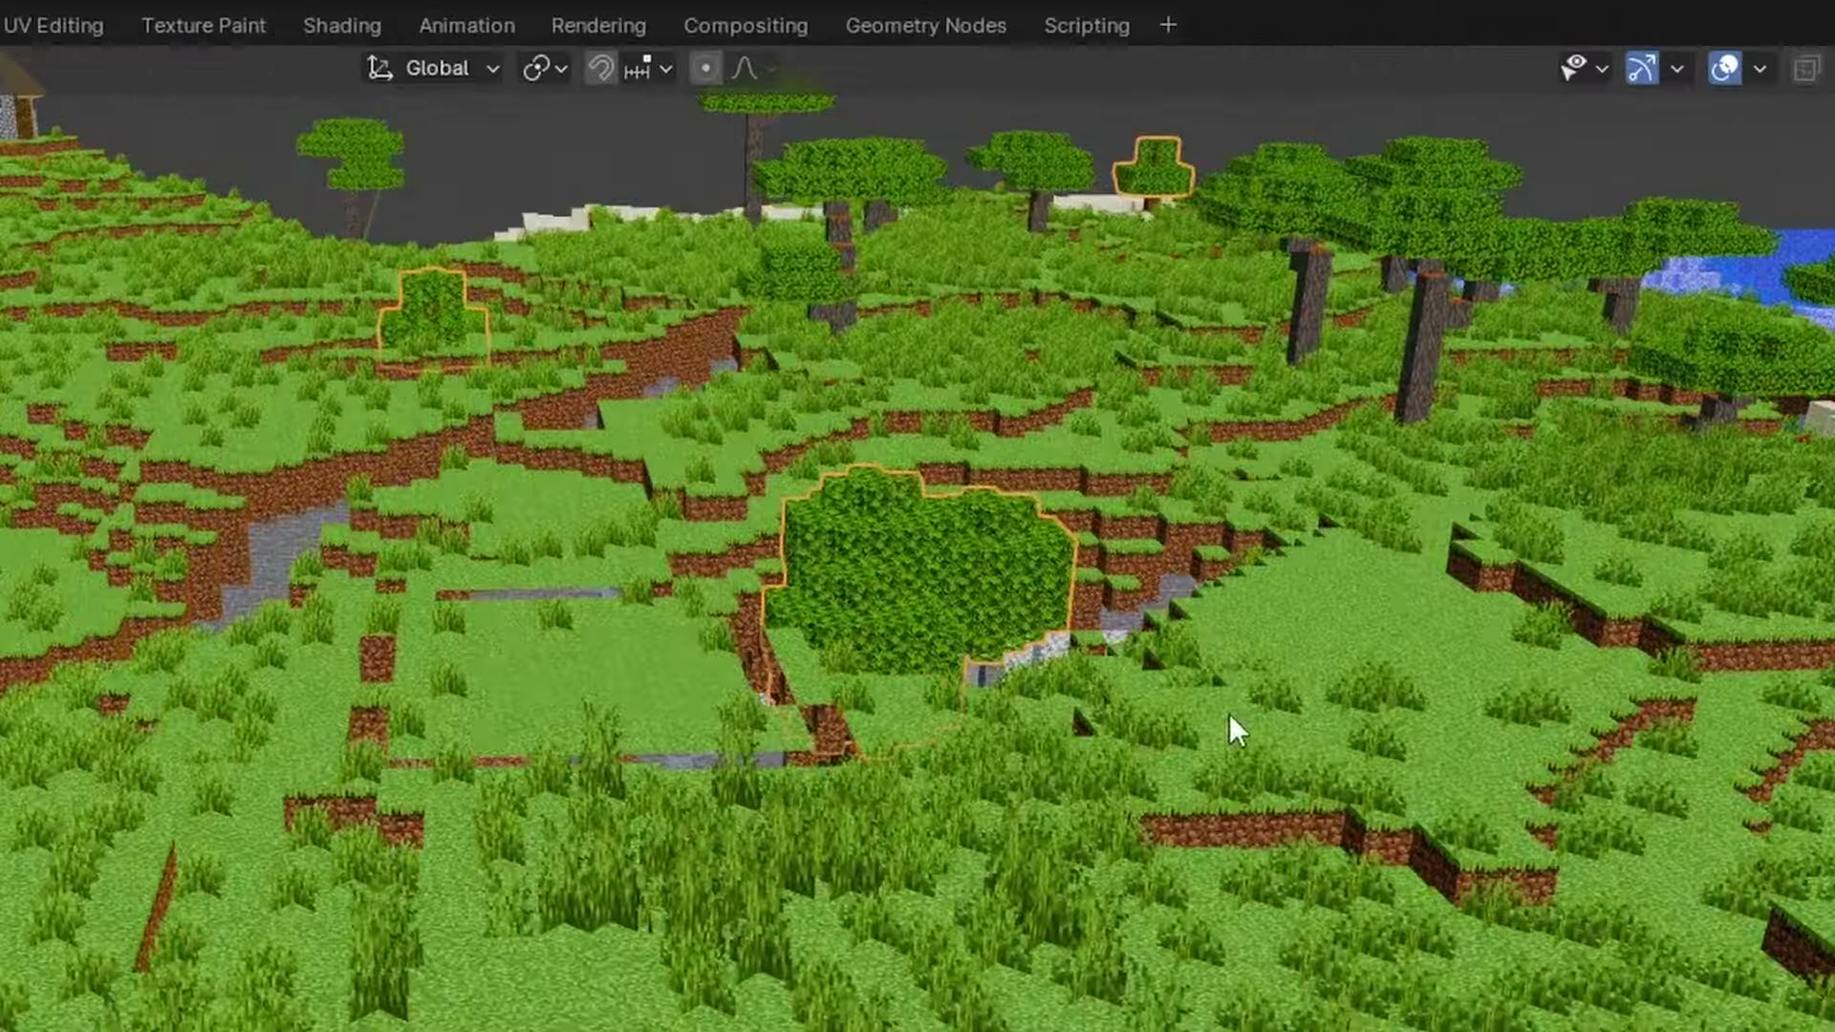
pyautogui.moveTo(1078, 401); pyautogui.dragTo(935, 433, button='middle')
pyautogui.scroll(2, 960, 916)
pyautogui.click(933, 772)
pyautogui.moveTo(933, 772); pyautogui.dragTo(874, 848, button='middle')
pyautogui.scroll(-4, 841, 880)
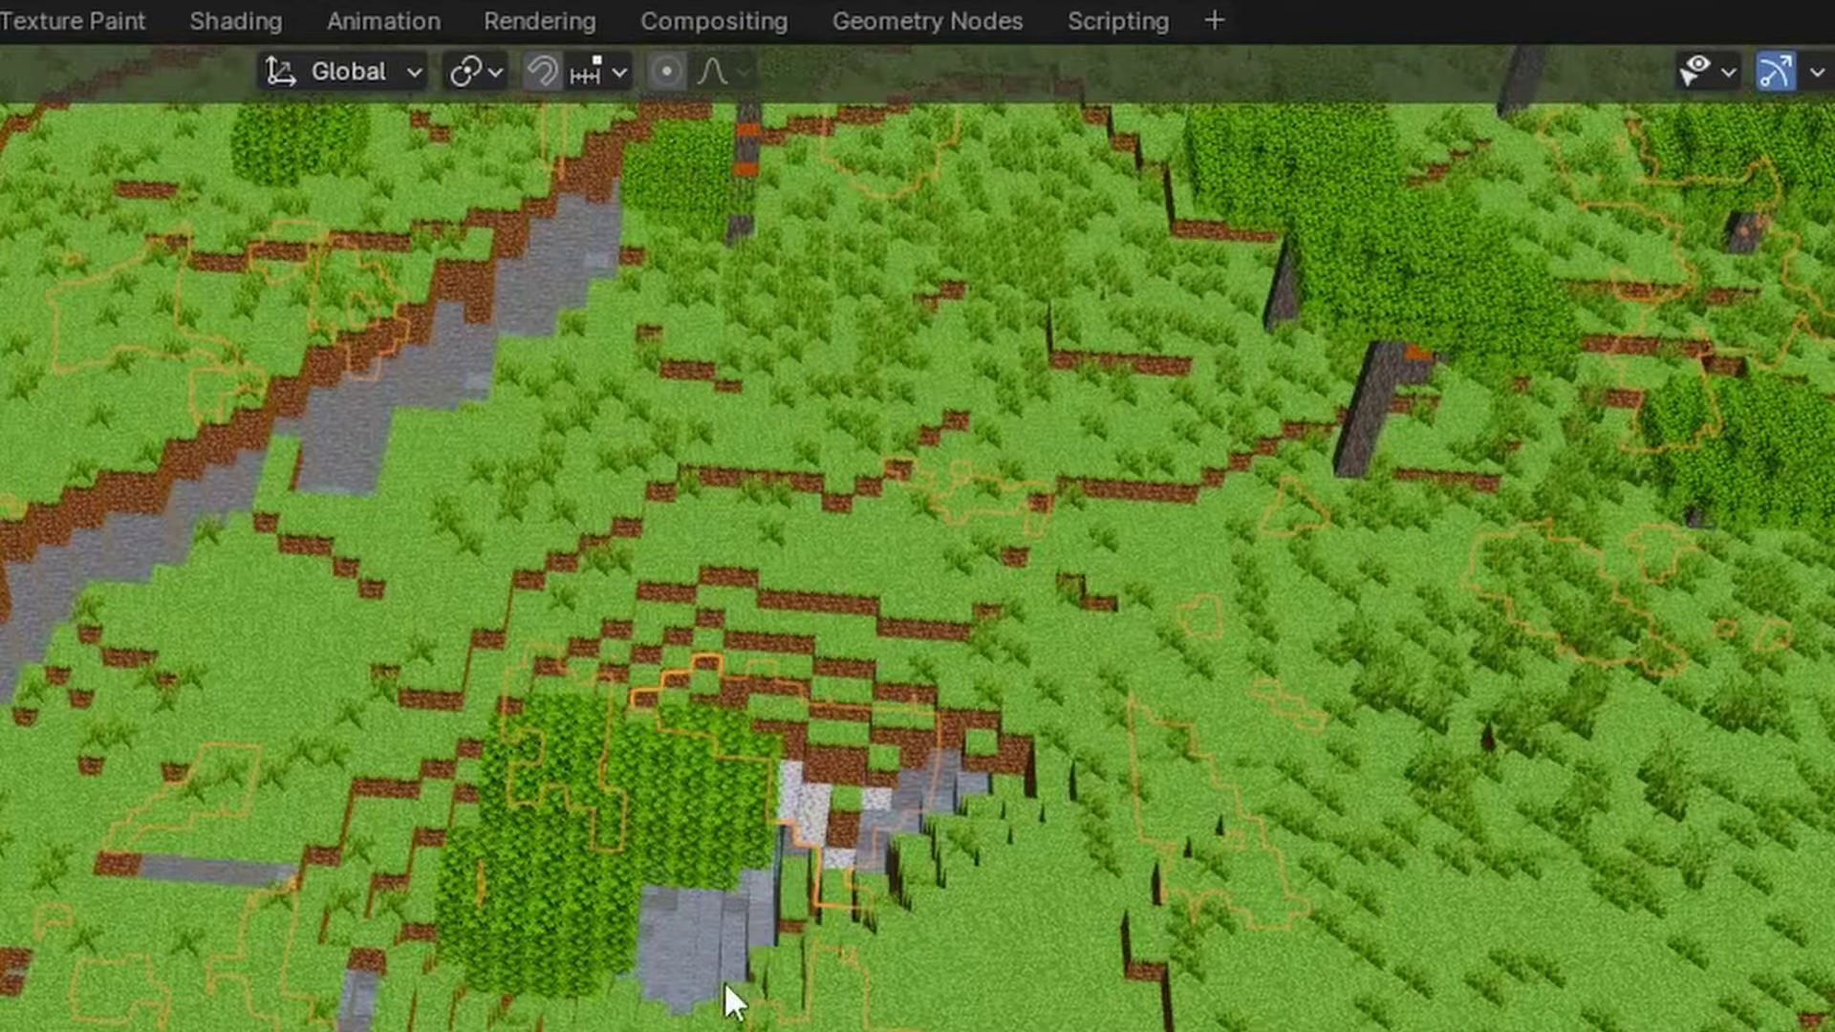
pyautogui.moveTo(725, 982); pyautogui.dragTo(812, 933, button='middle')
pyautogui.scroll(-2, 812, 933)
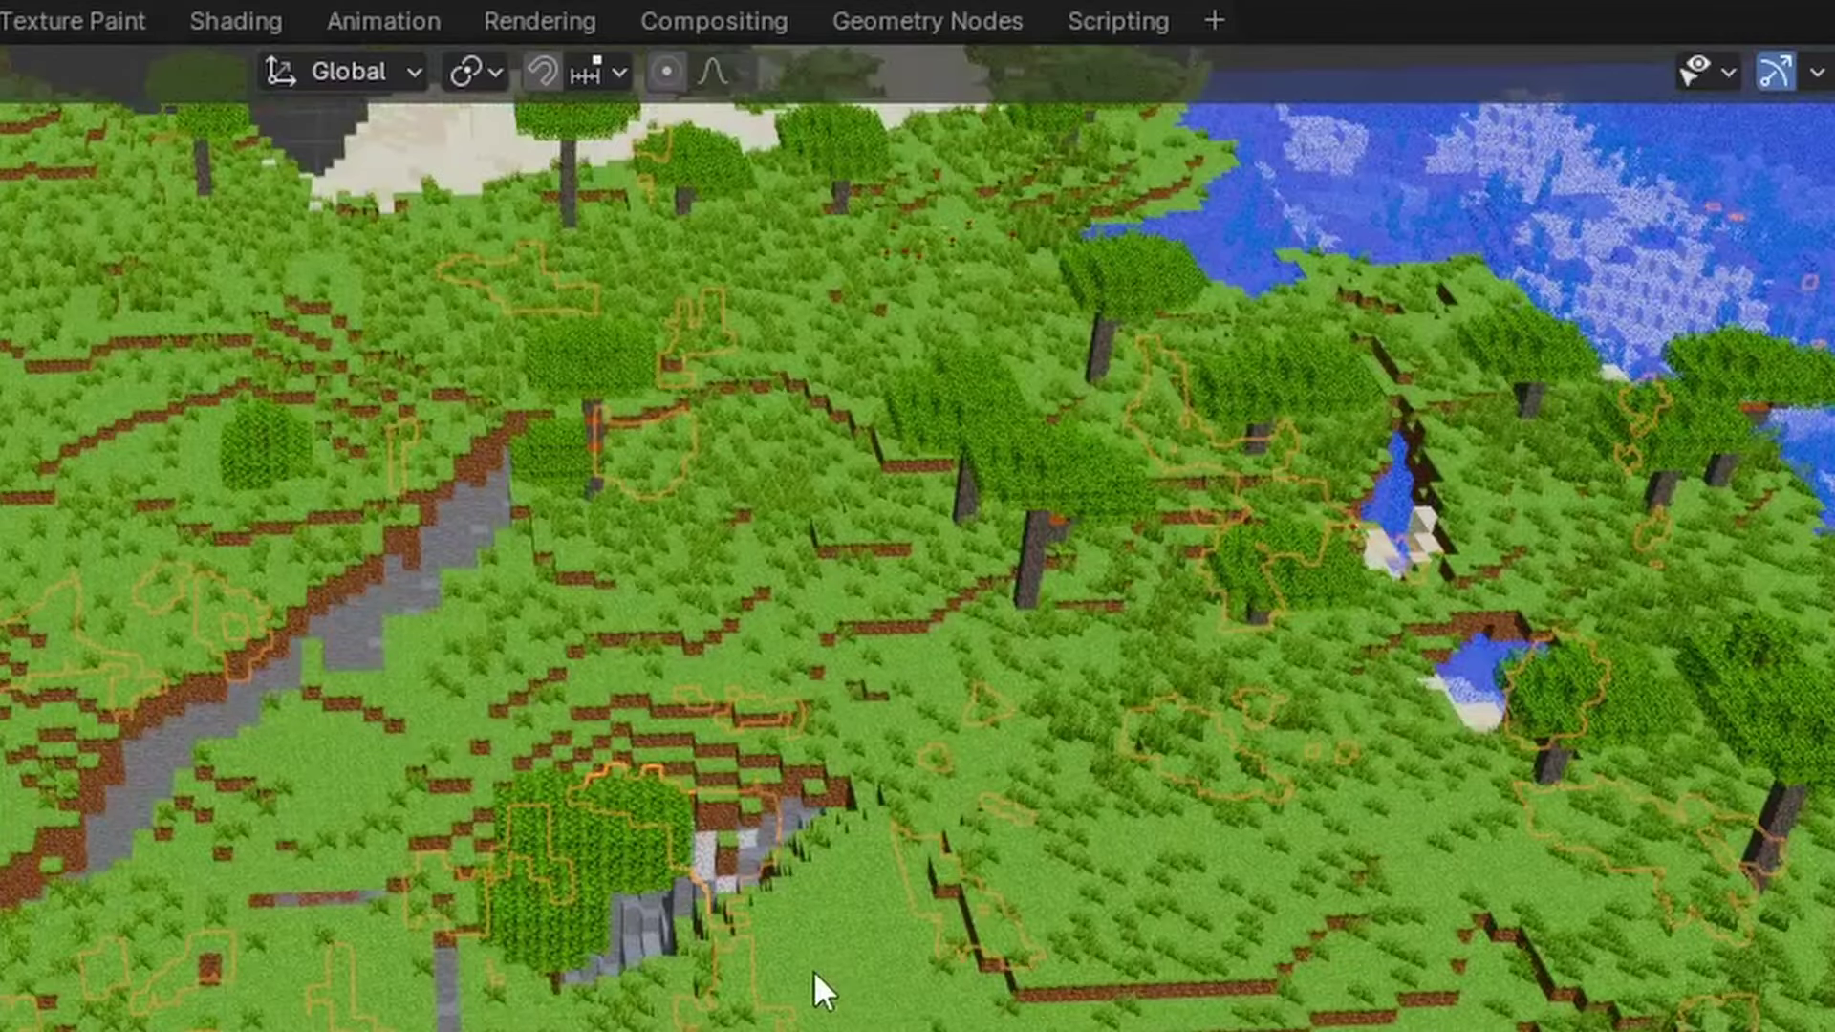
# Step: Enable the Screencast Keys display in the viewport and collapse its settings
pyautogui.press('n')
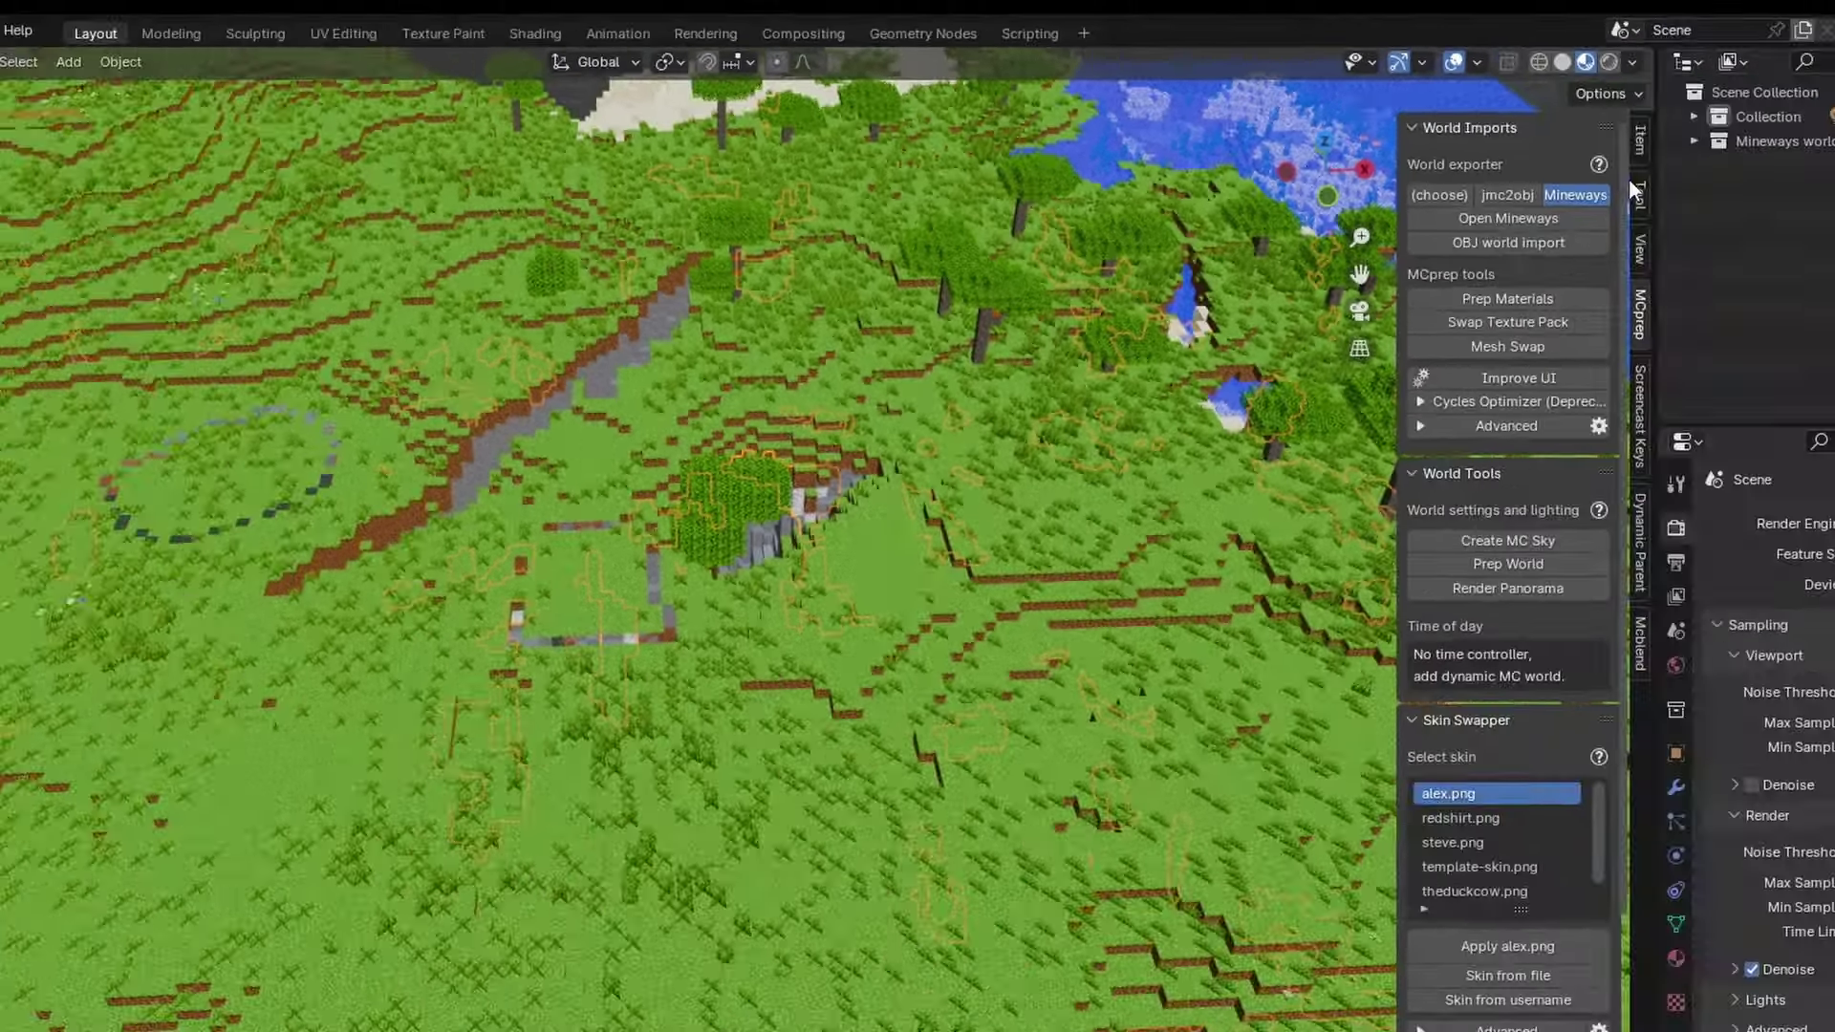
pyautogui.click(1479, 294)
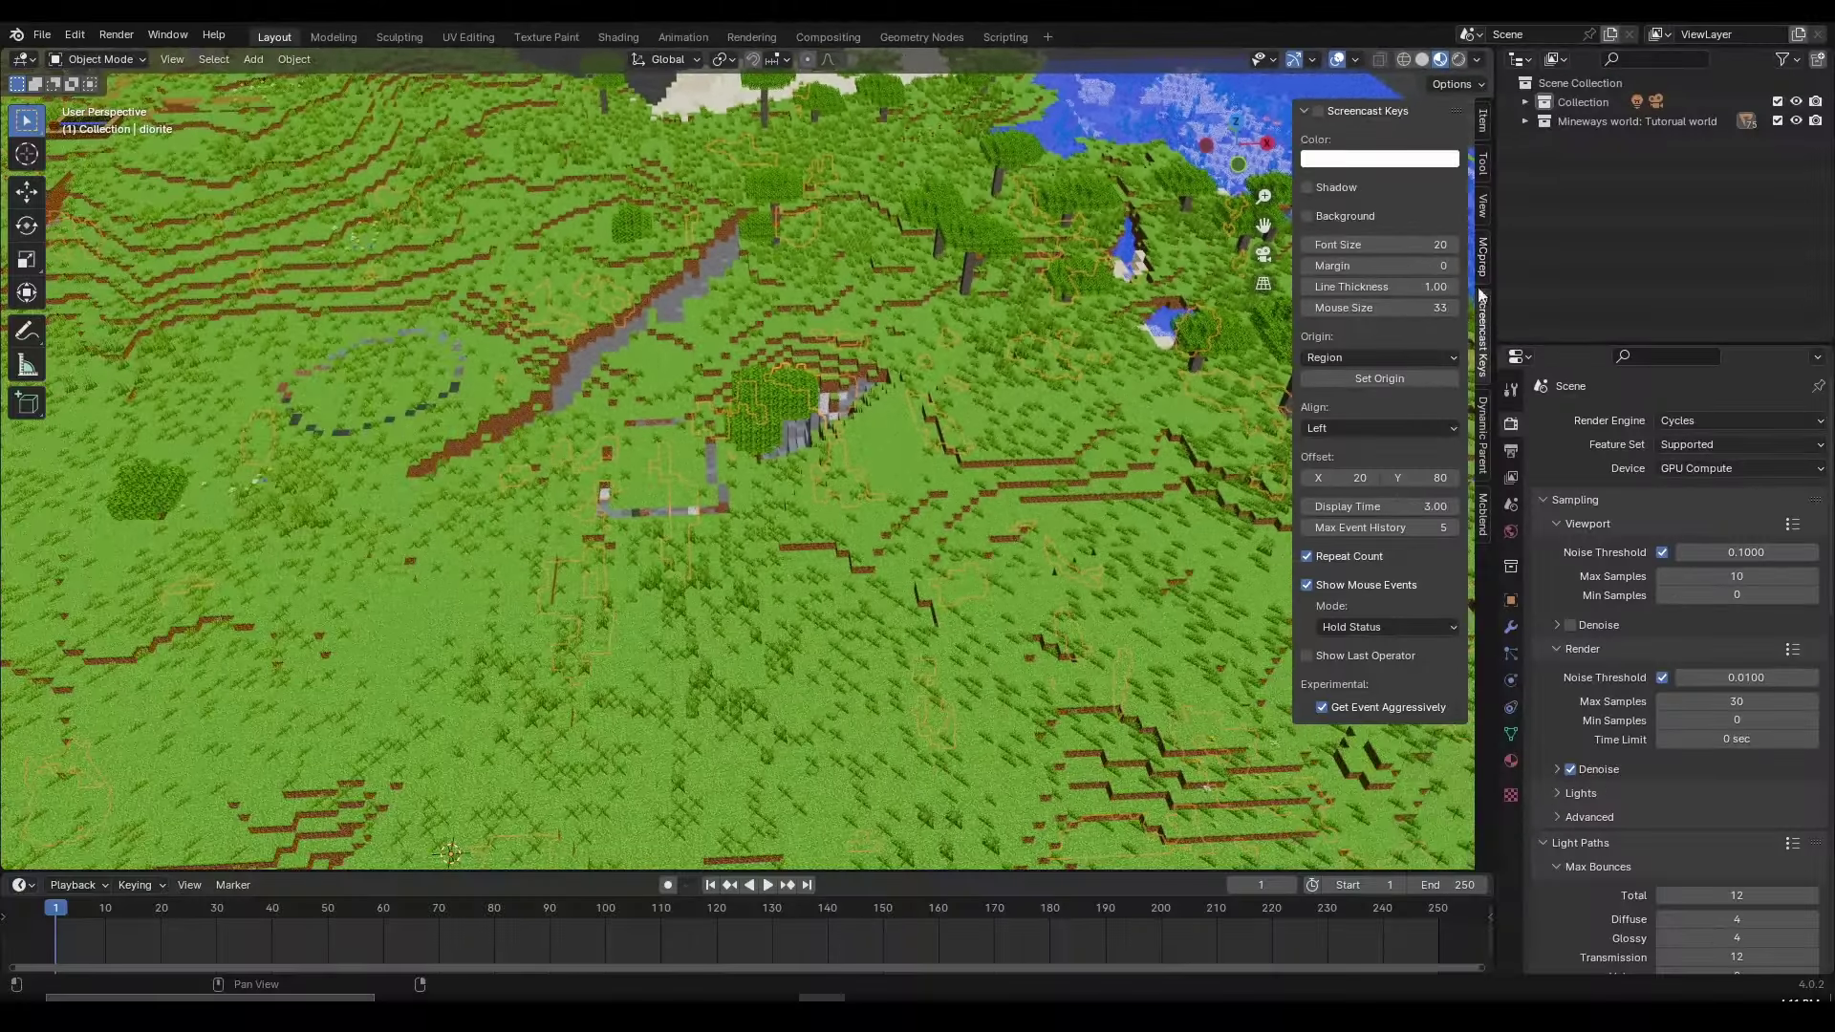
pyautogui.click(1305, 109)
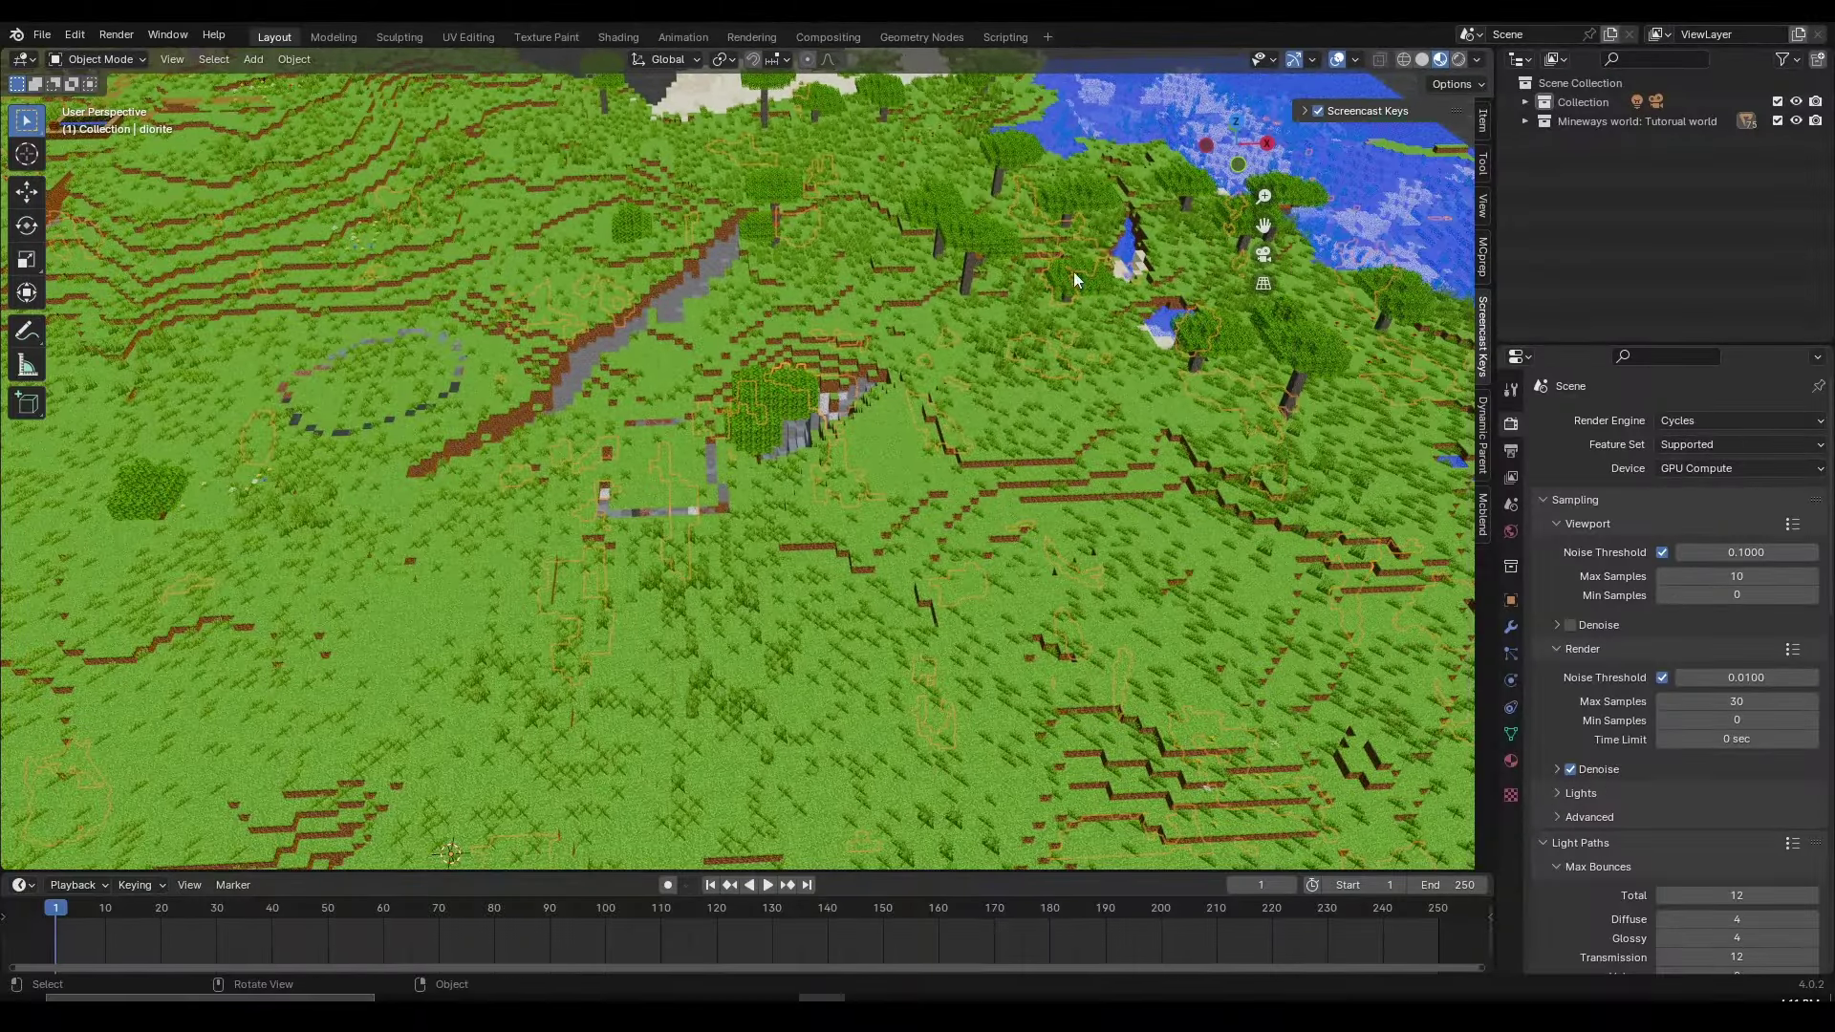
# Step: View the whole map from directly above in the top orthographic view
pyautogui.scroll(-3, 1051, 287)
pyautogui.scroll(2, 942, 380)
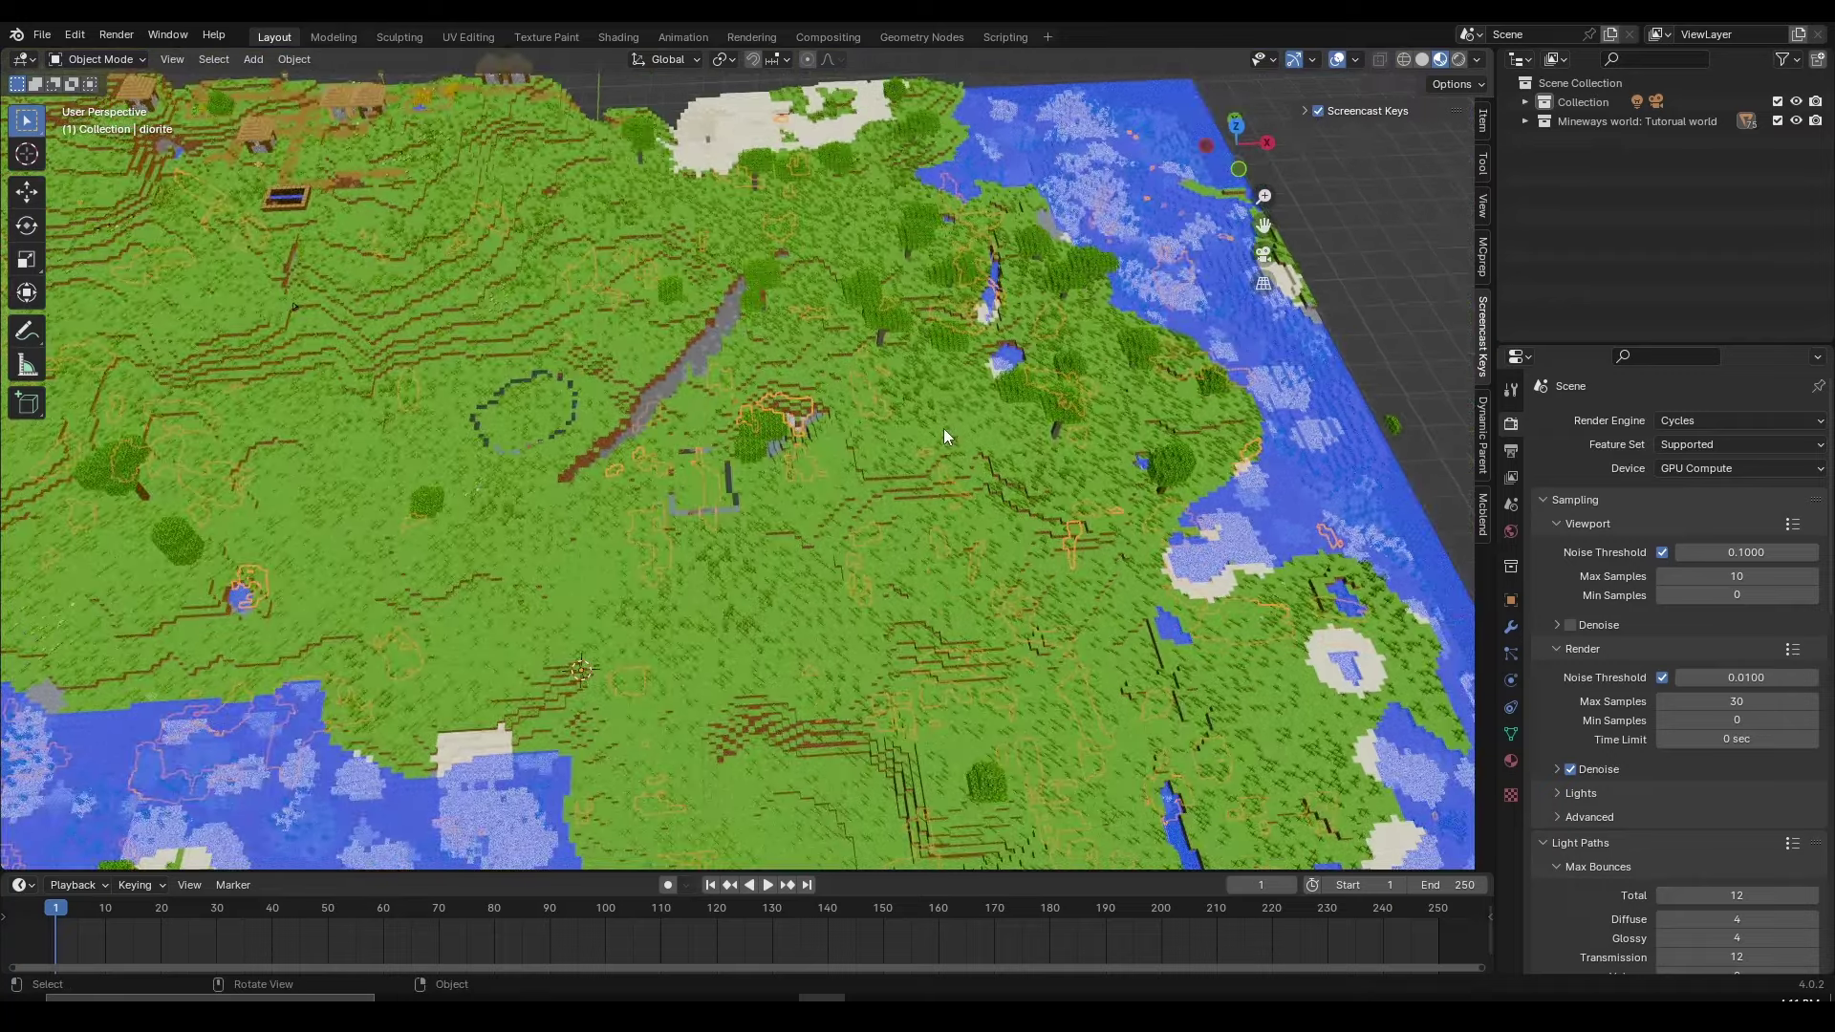
pyautogui.press('KP_7')
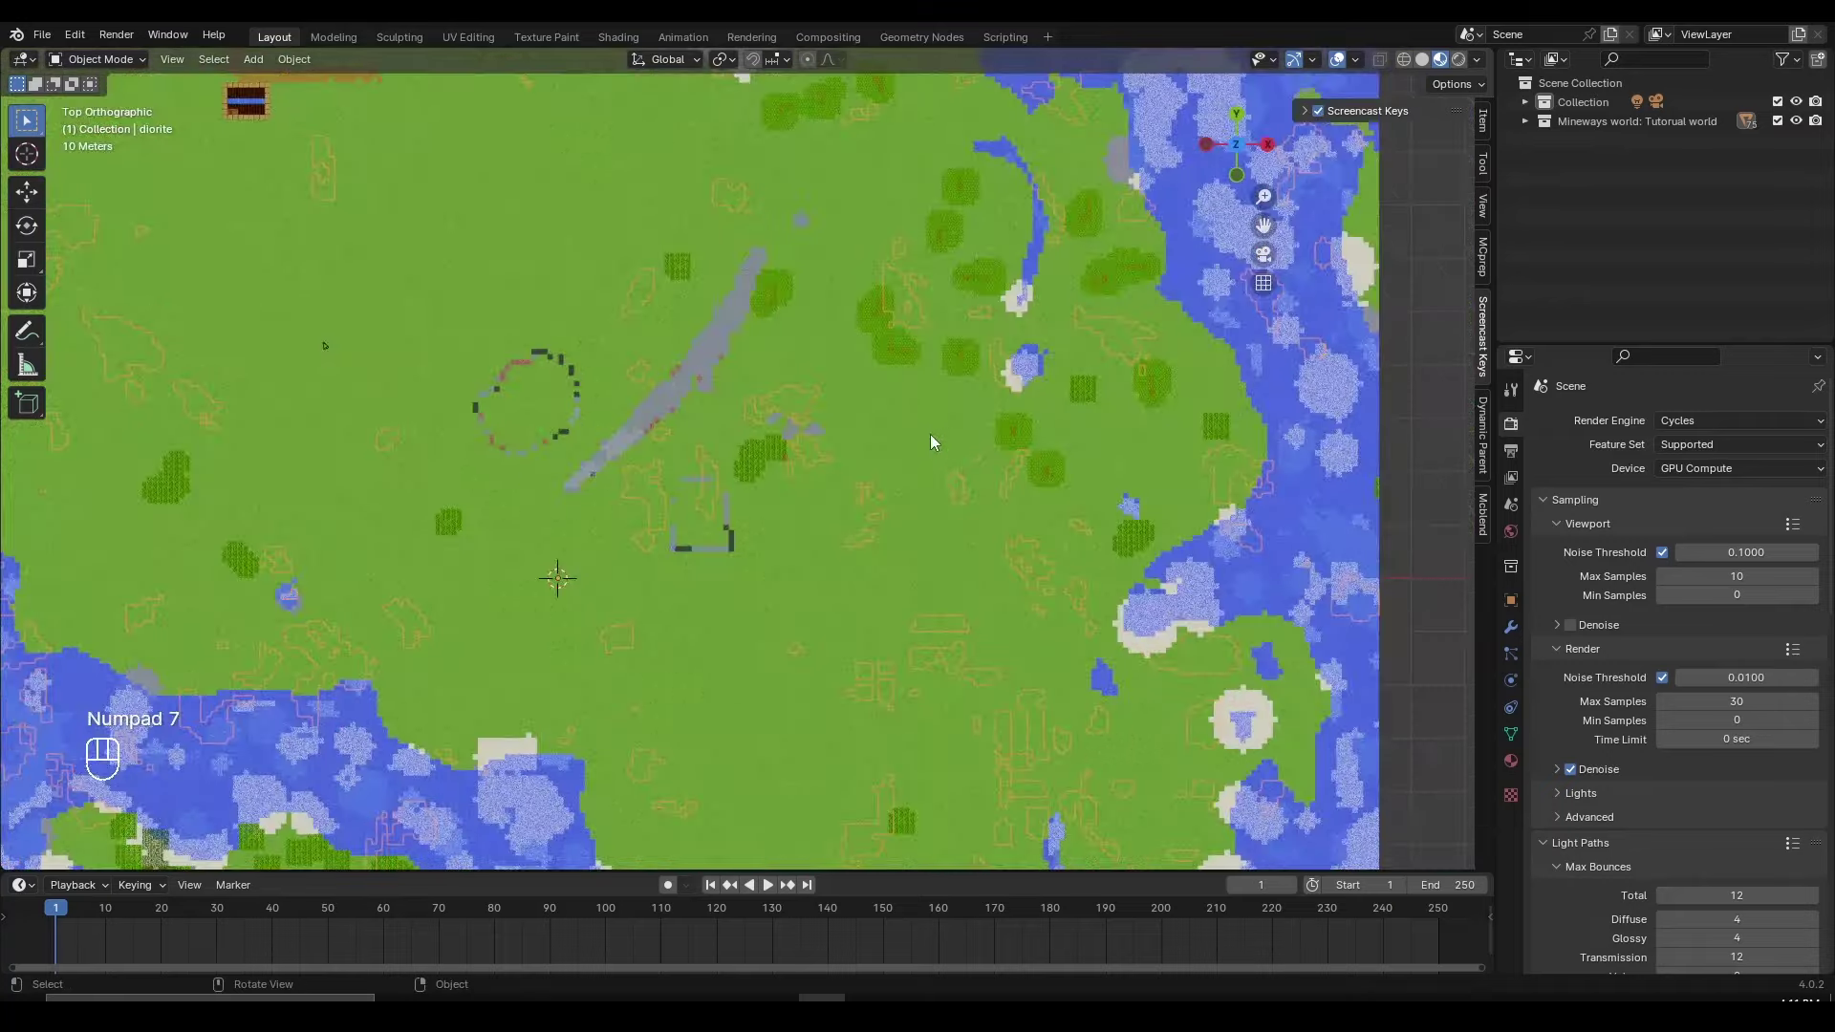
pyautogui.moveTo(1374, 210); pyautogui.dragTo(1280, 118, button='middle')
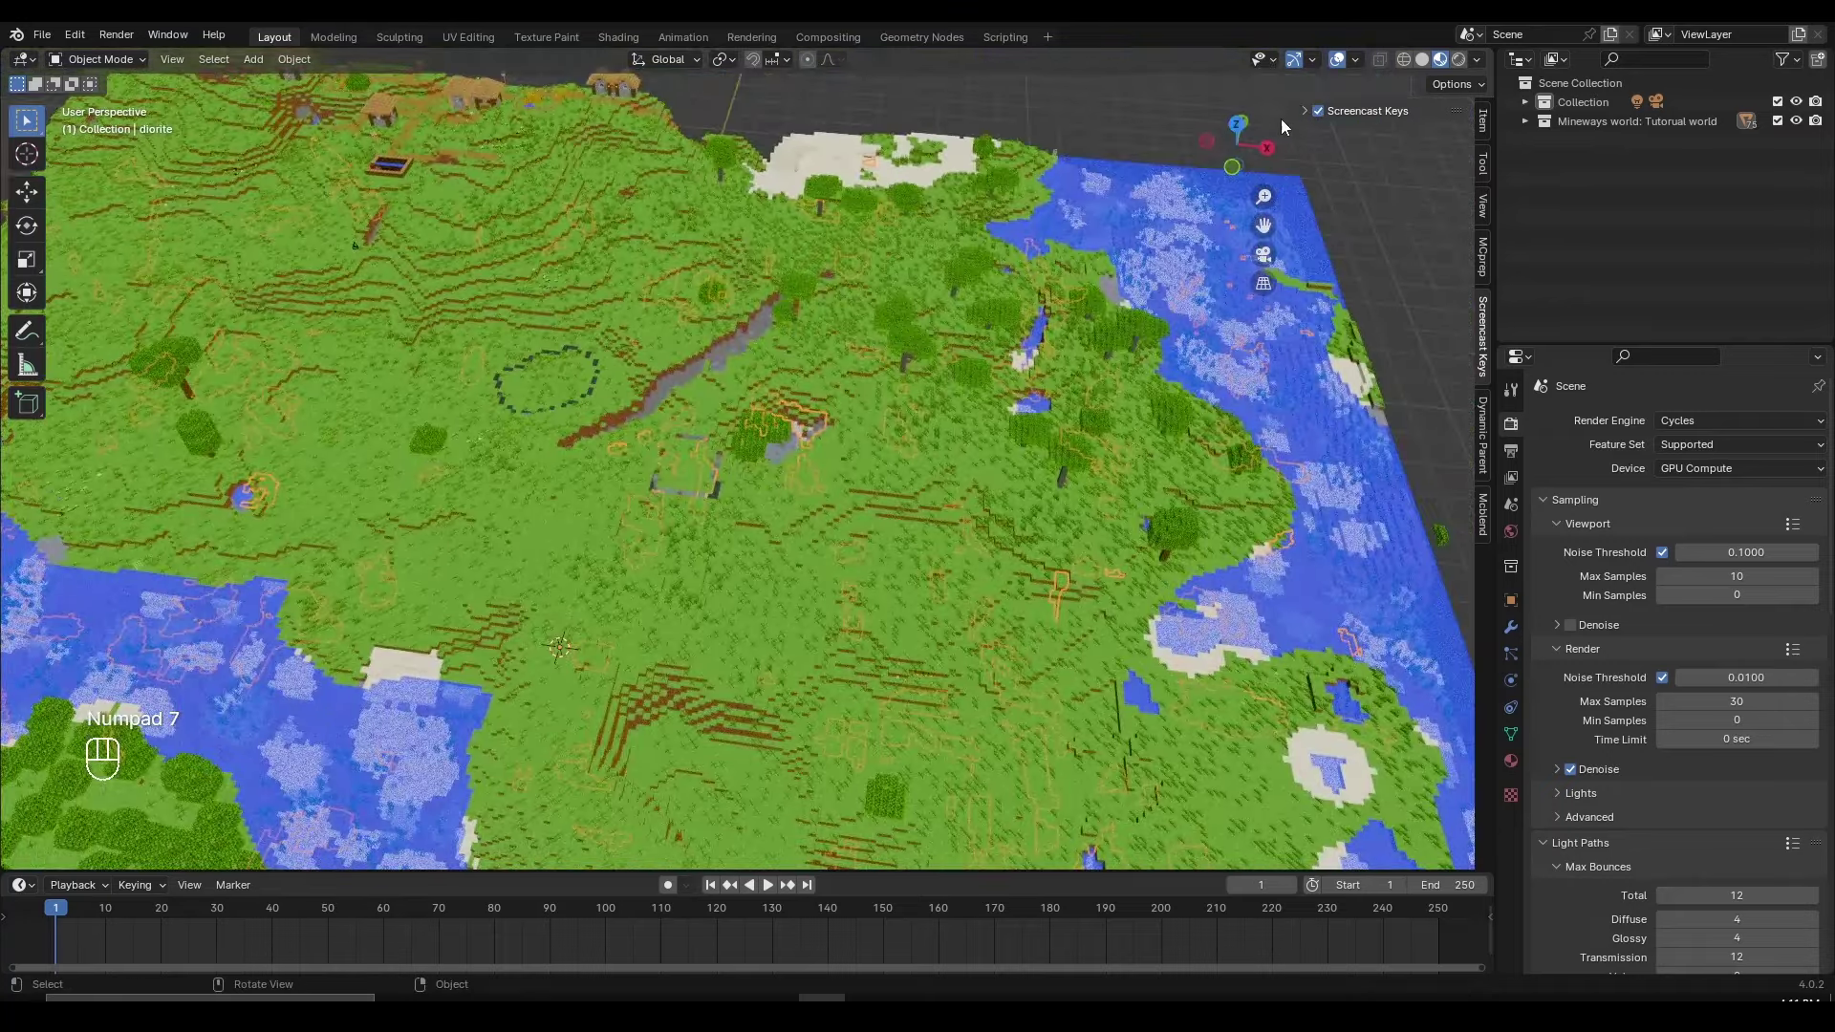
pyautogui.click(1236, 123)
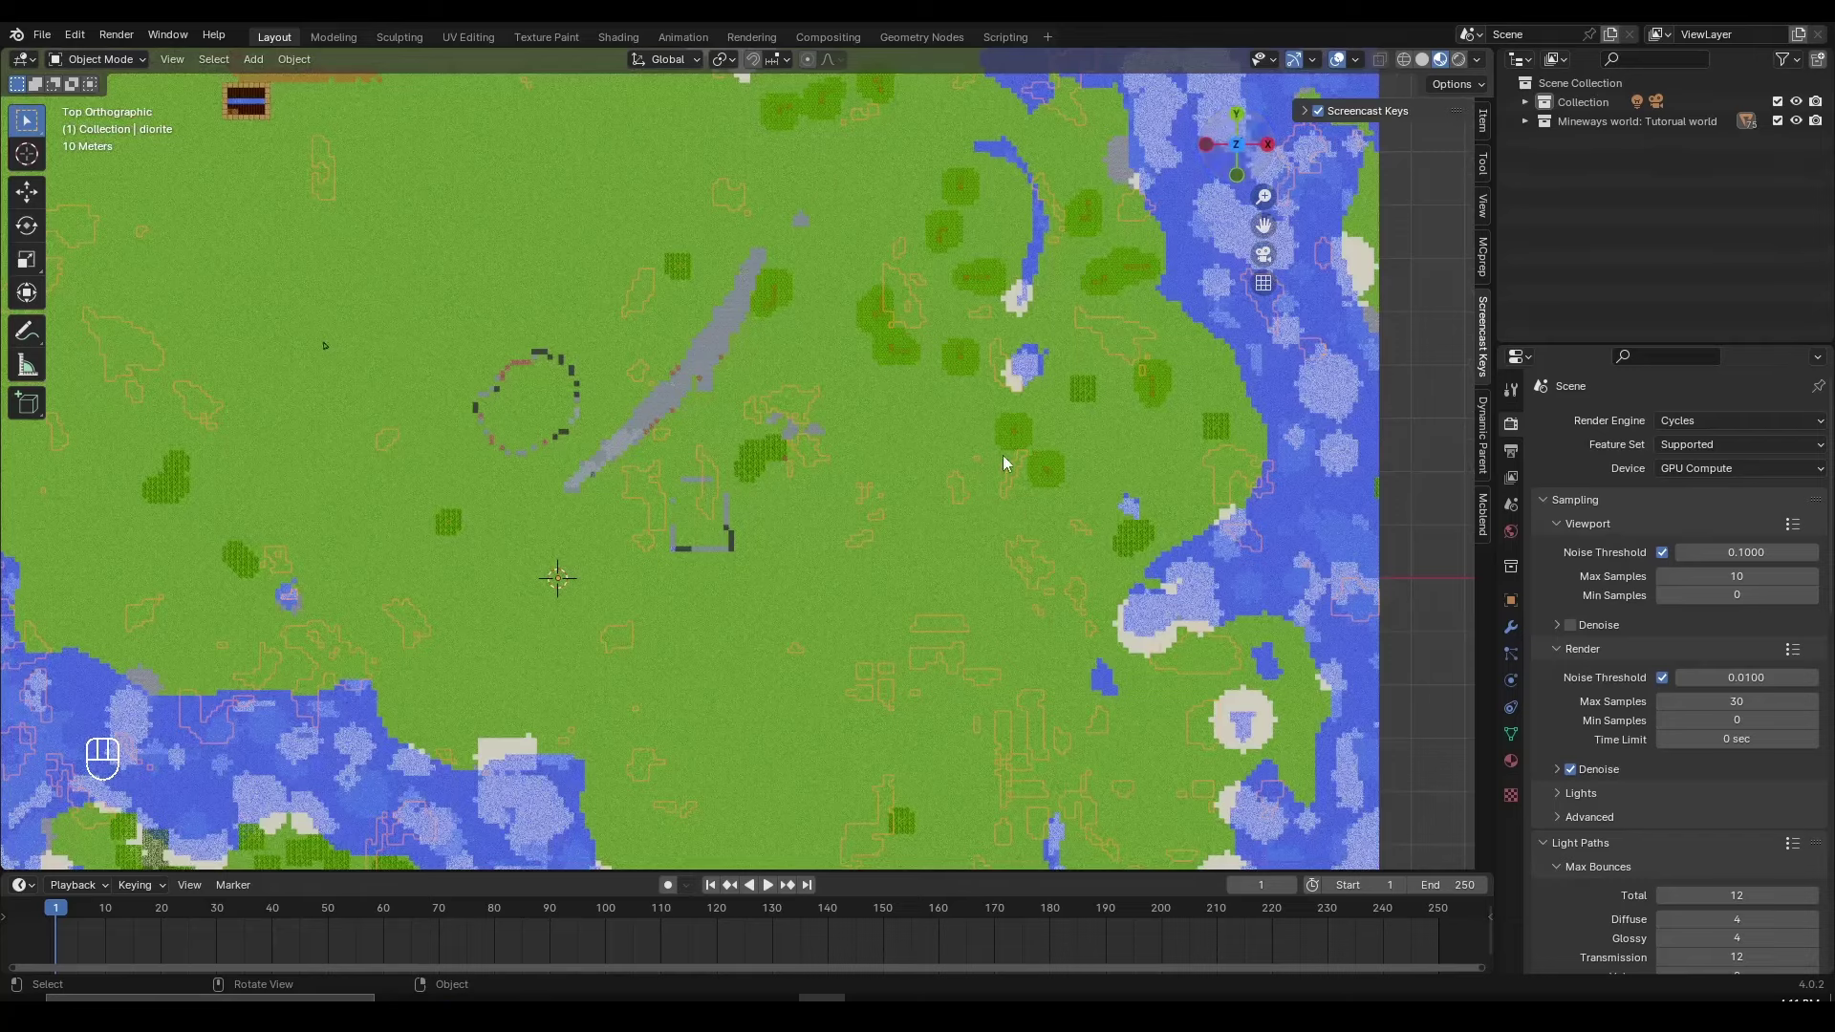
pyautogui.scroll(-3, 995, 453)
pyautogui.scroll(-3, 720, 306)
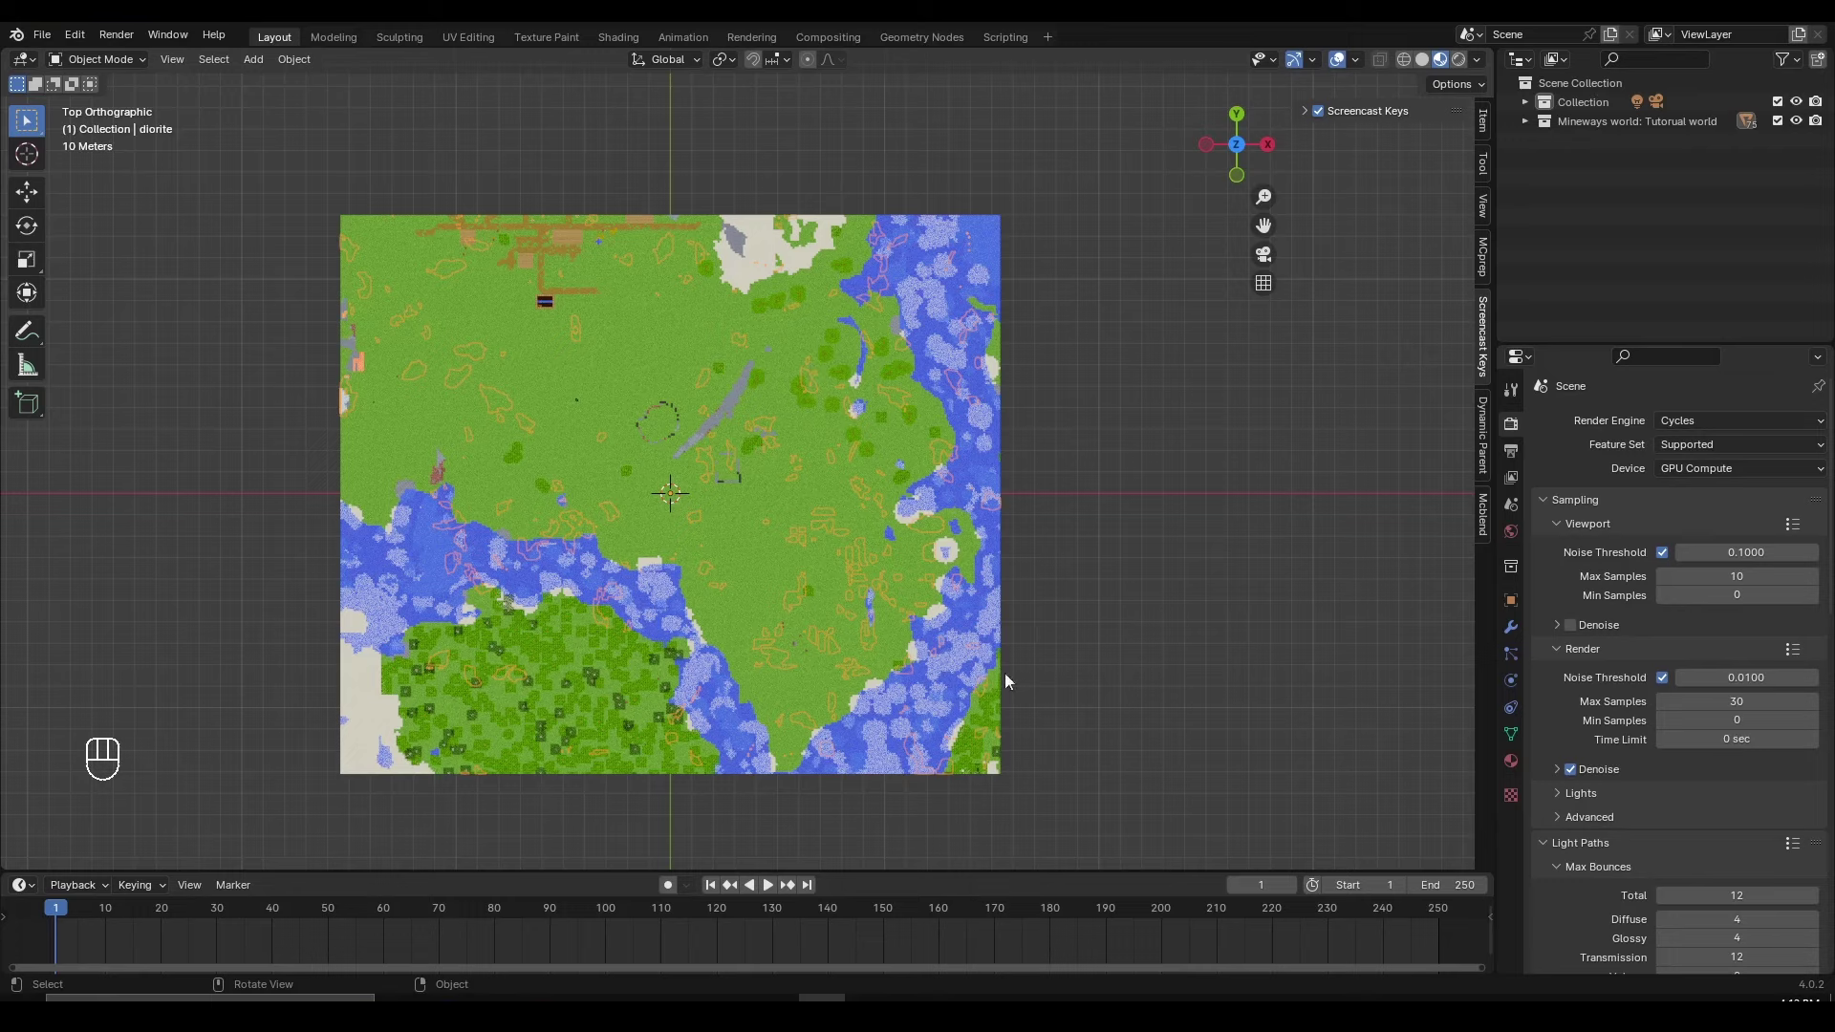
pyautogui.keyDown('shift'); pyautogui.moveTo(835, 583); pyautogui.dragTo(907, 569, button='middle'); pyautogui.keyUp('shift')
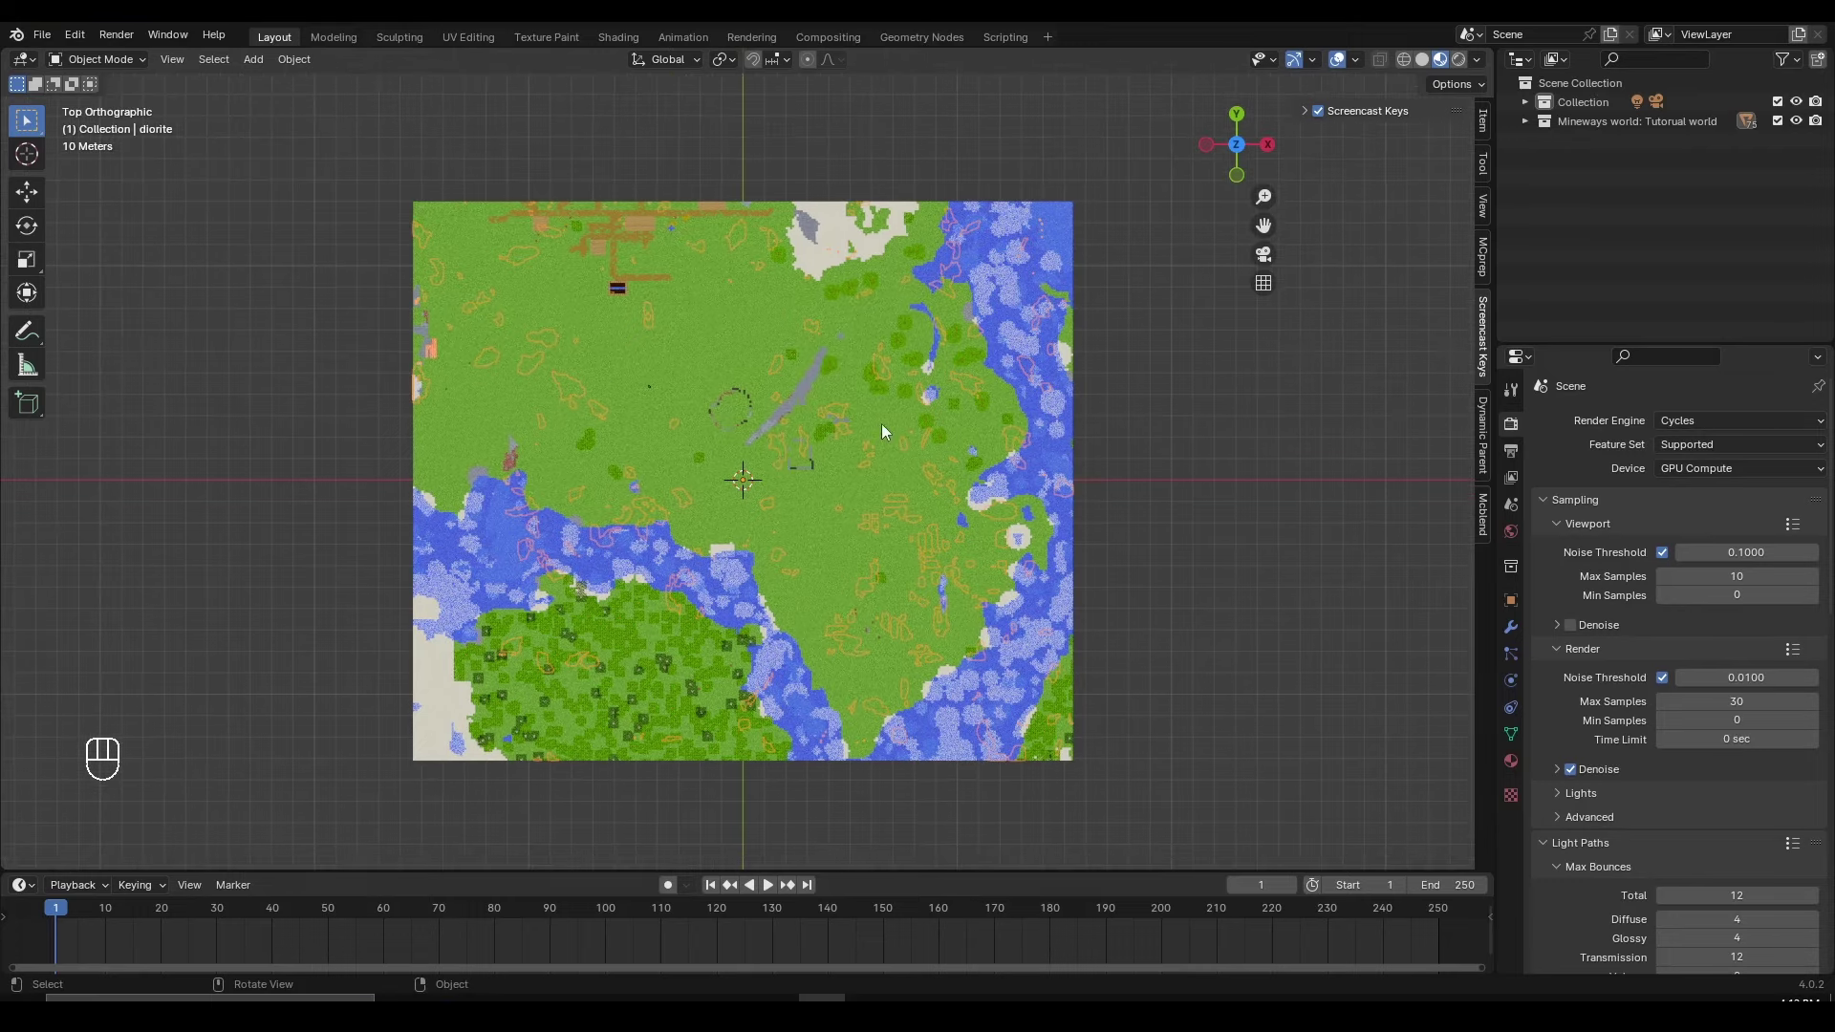
pyautogui.scroll(1, 881, 423)
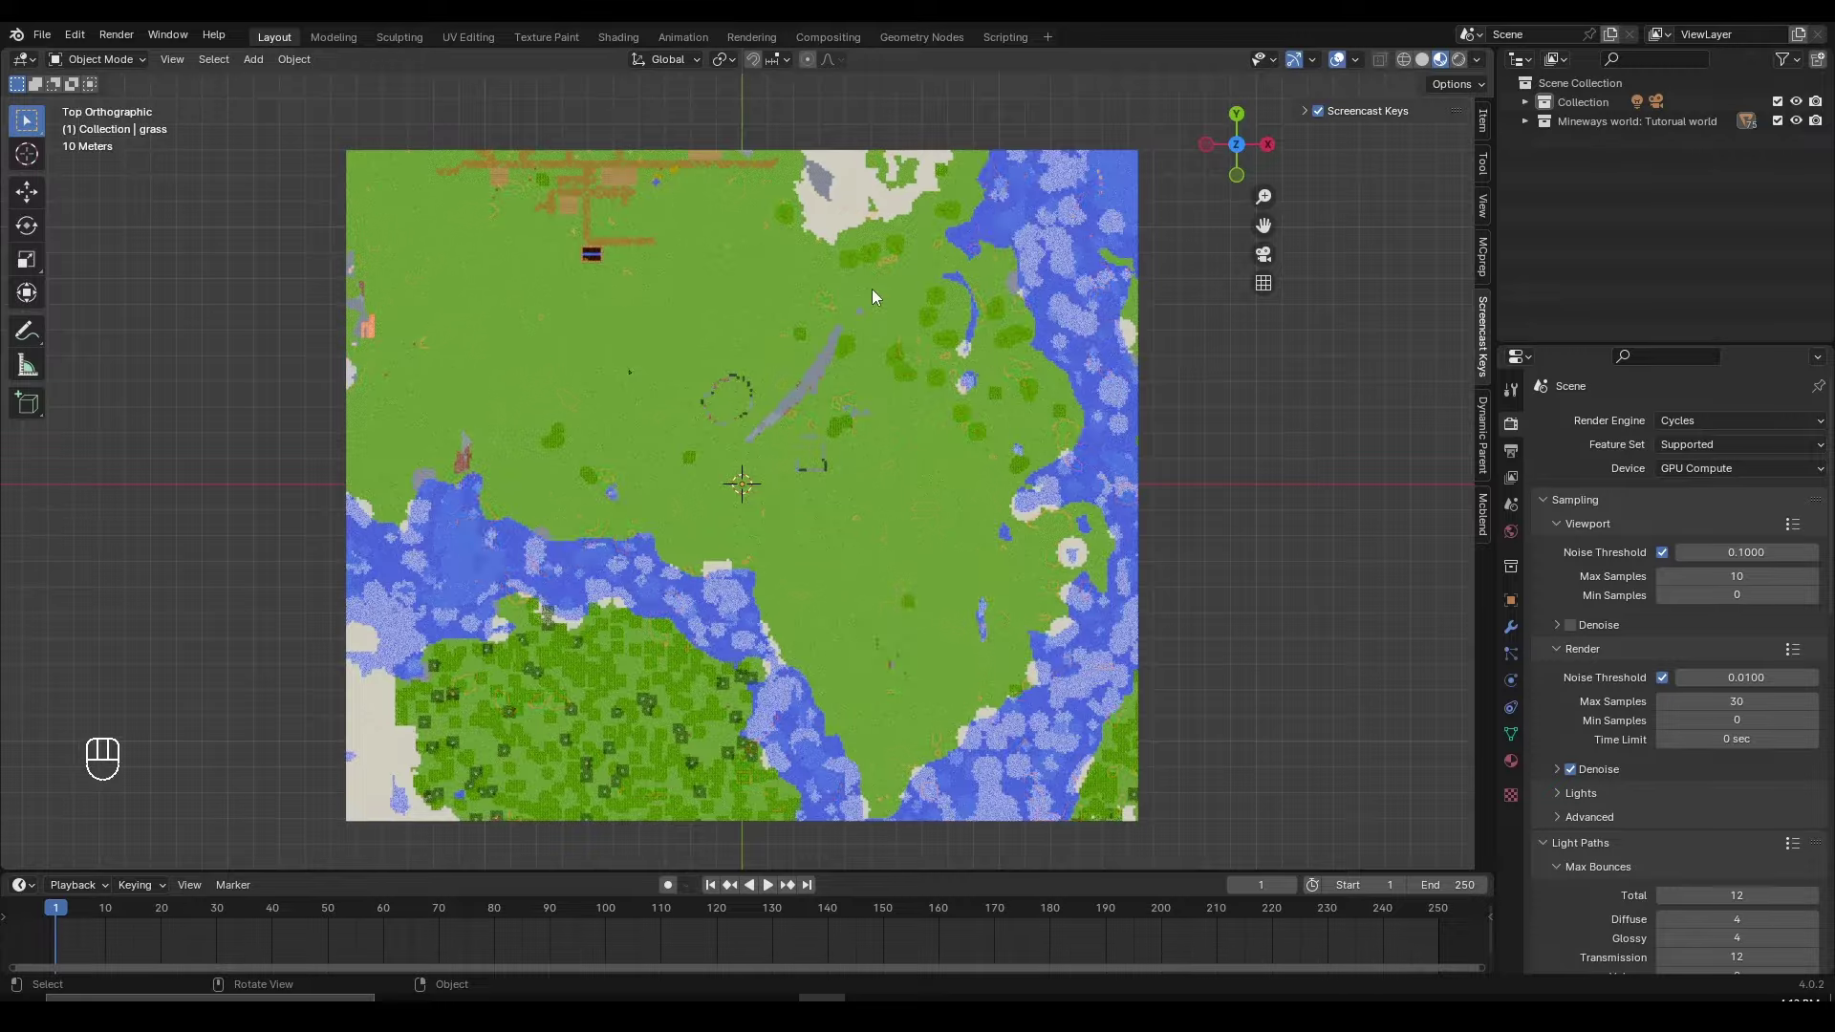
# Step: Select the grass object and enter Edit Mode on it in the top orthographic view
pyautogui.click(895, 359)
pyautogui.moveTo(899, 416); pyautogui.dragTo(900, 279, button='middle')
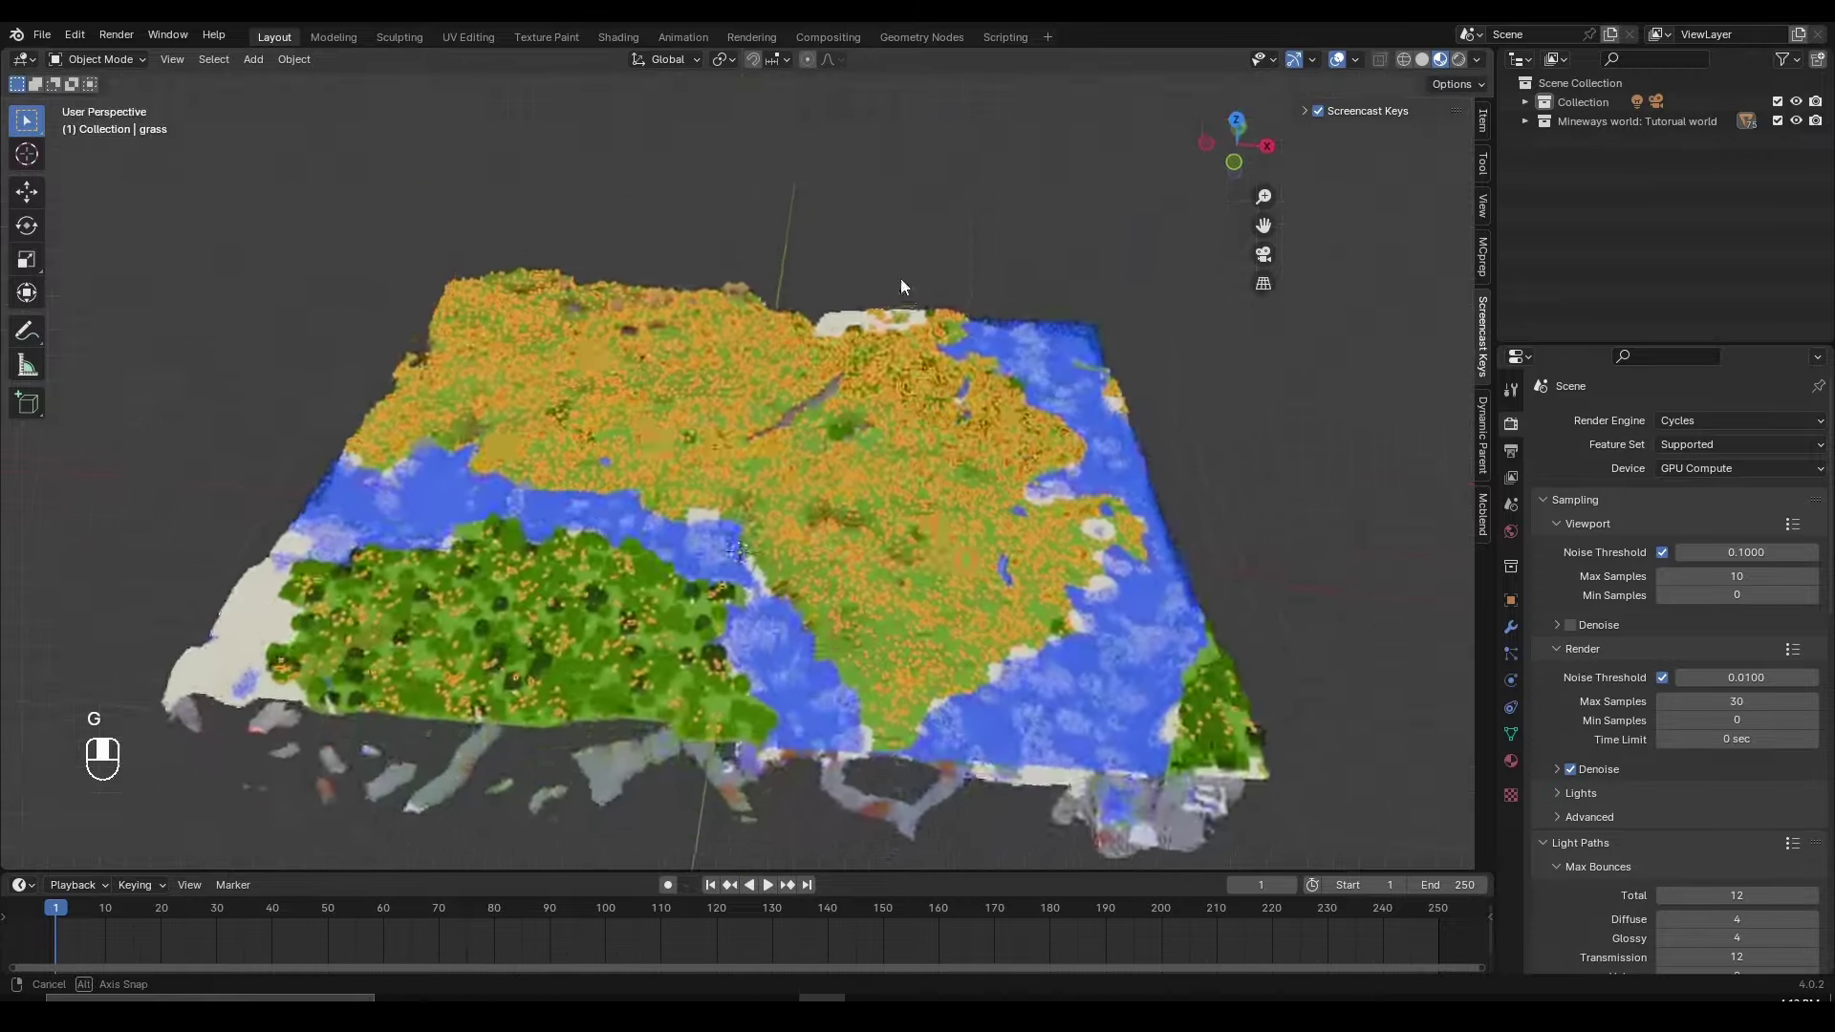
pyautogui.scroll(7, 1041, 445)
pyautogui.keyDown('shift'); pyautogui.moveTo(1041, 446); pyautogui.dragTo(874, 416, button='middle'); pyautogui.keyUp('shift')
pyautogui.scroll(5, 874, 422)
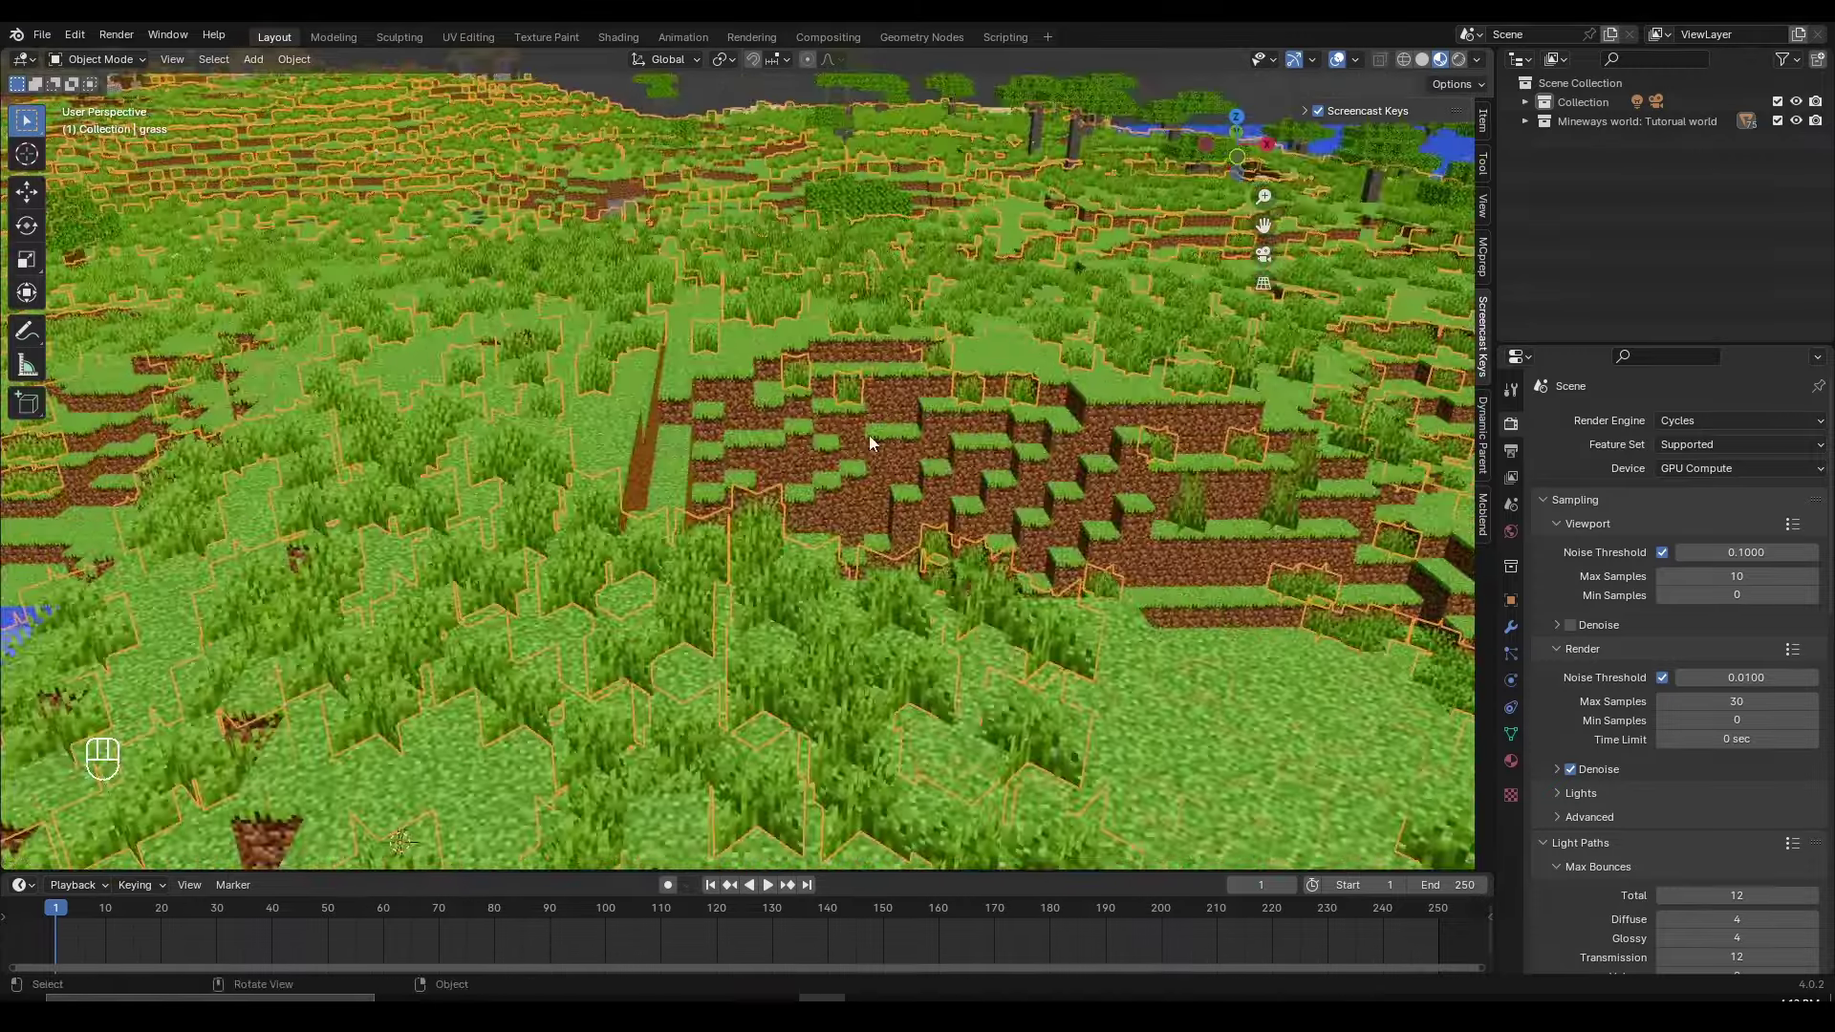
pyautogui.press('KP_7')
pyautogui.scroll(-4, 889, 455)
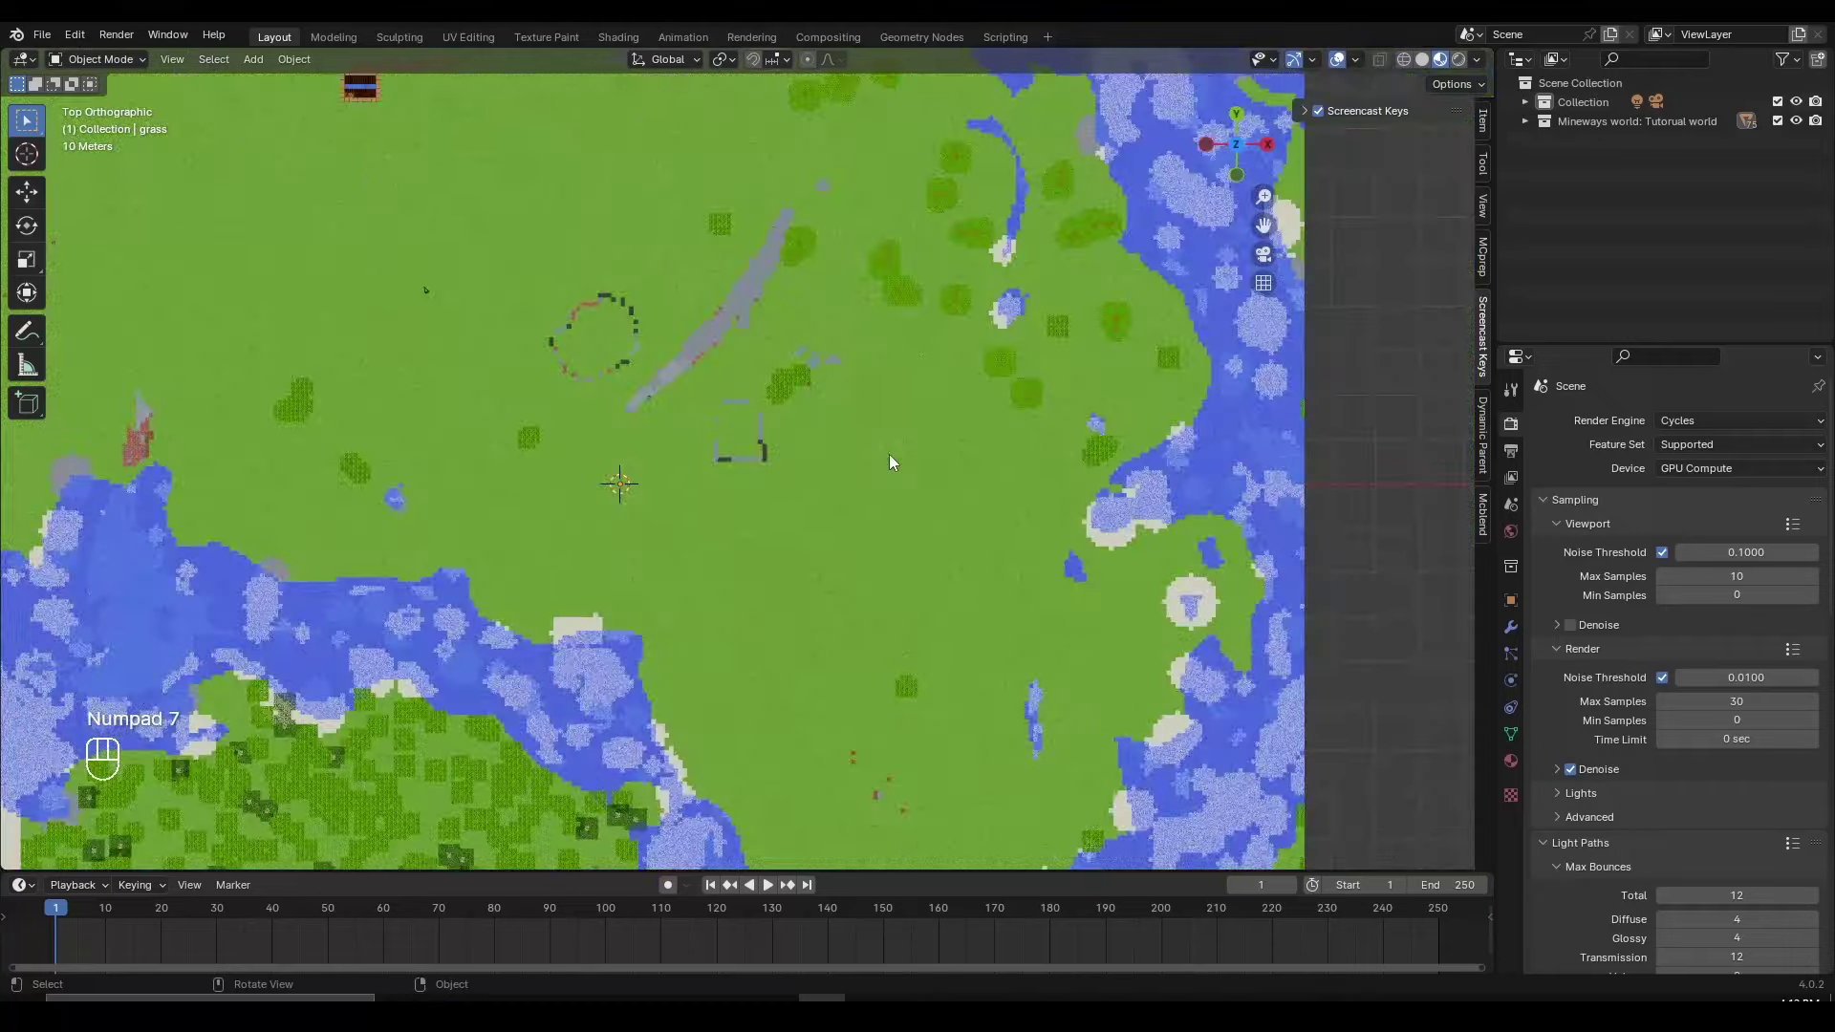
pyautogui.scroll(-4, 885, 455)
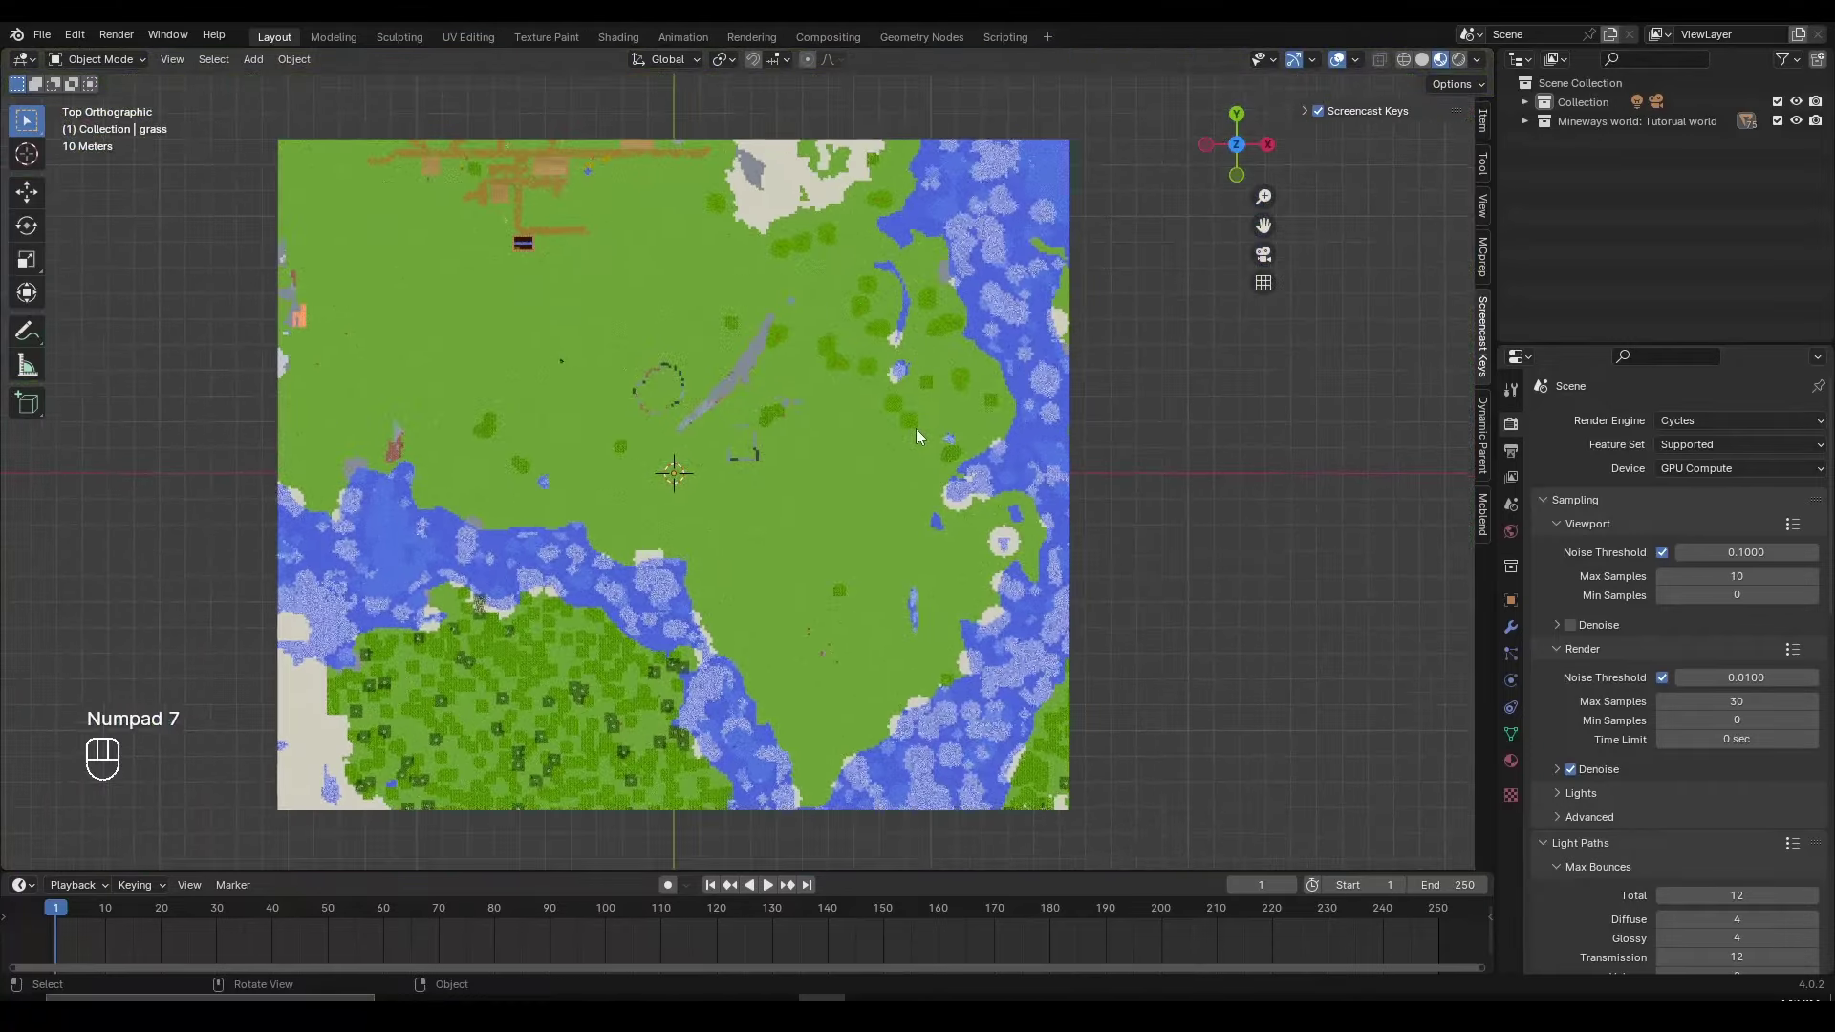
pyautogui.press('Tab')
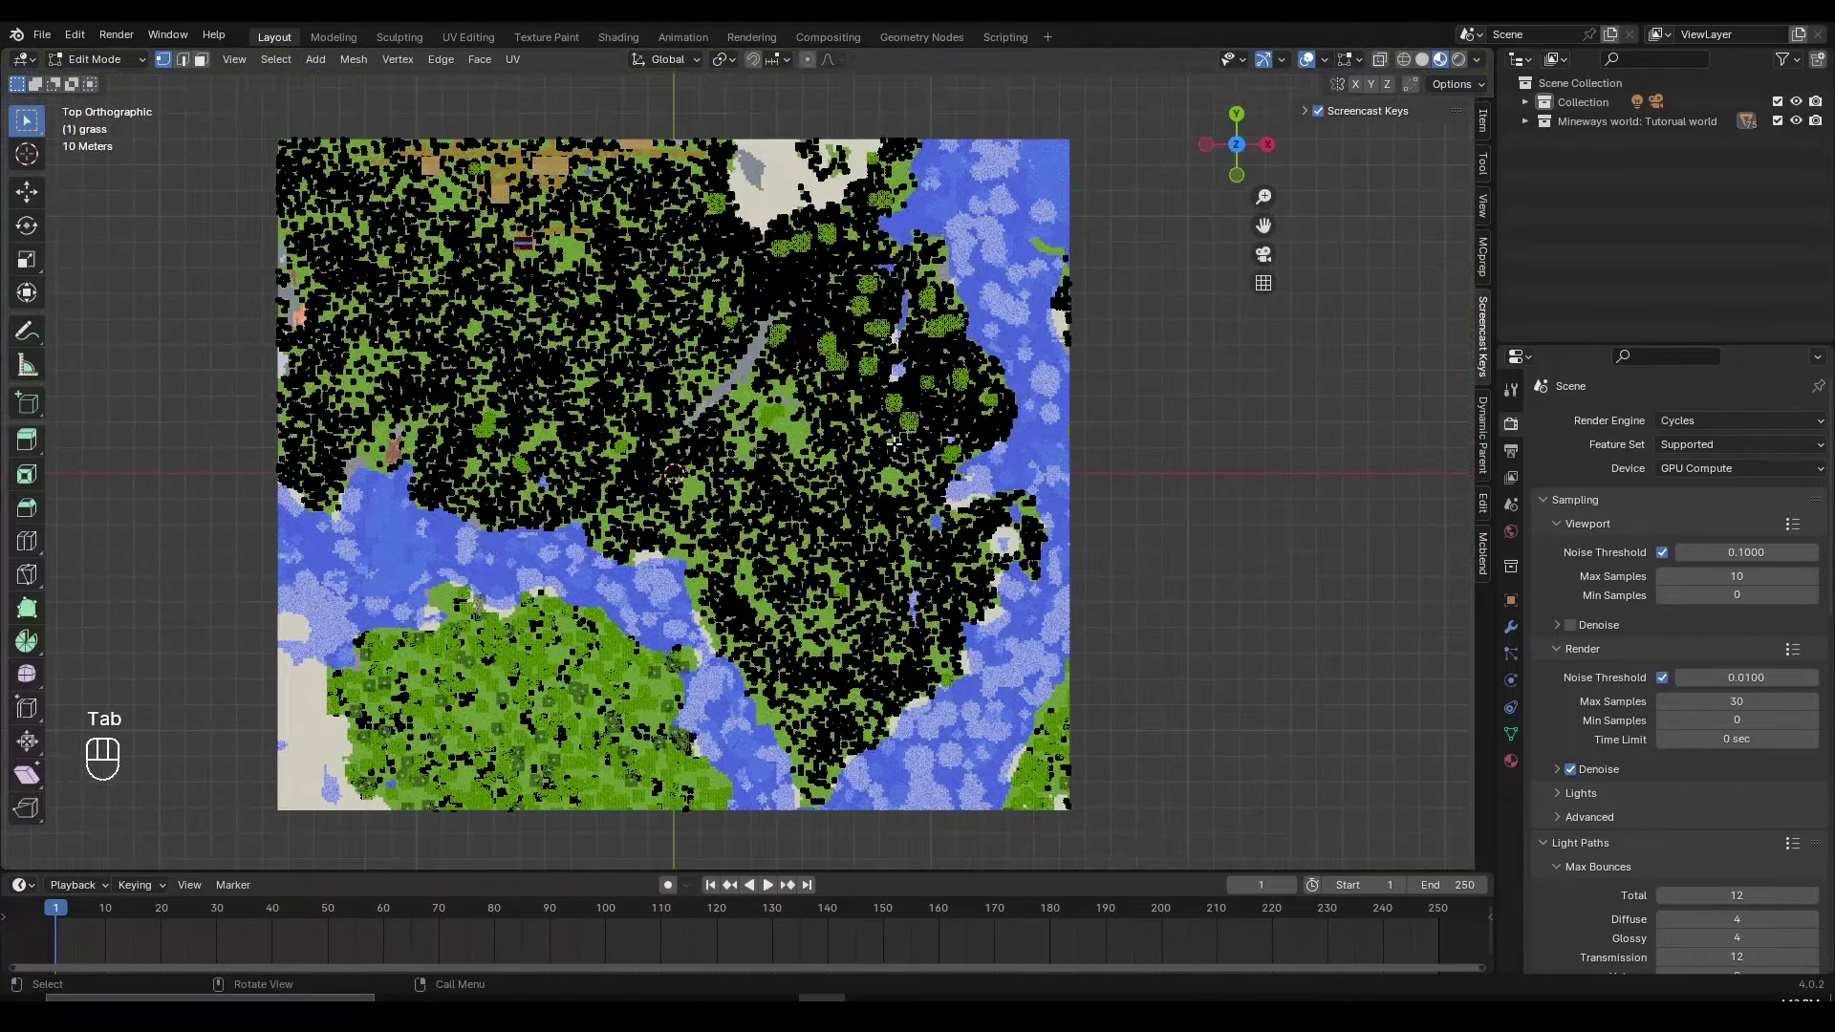
pyautogui.scroll(1, 749, 529)
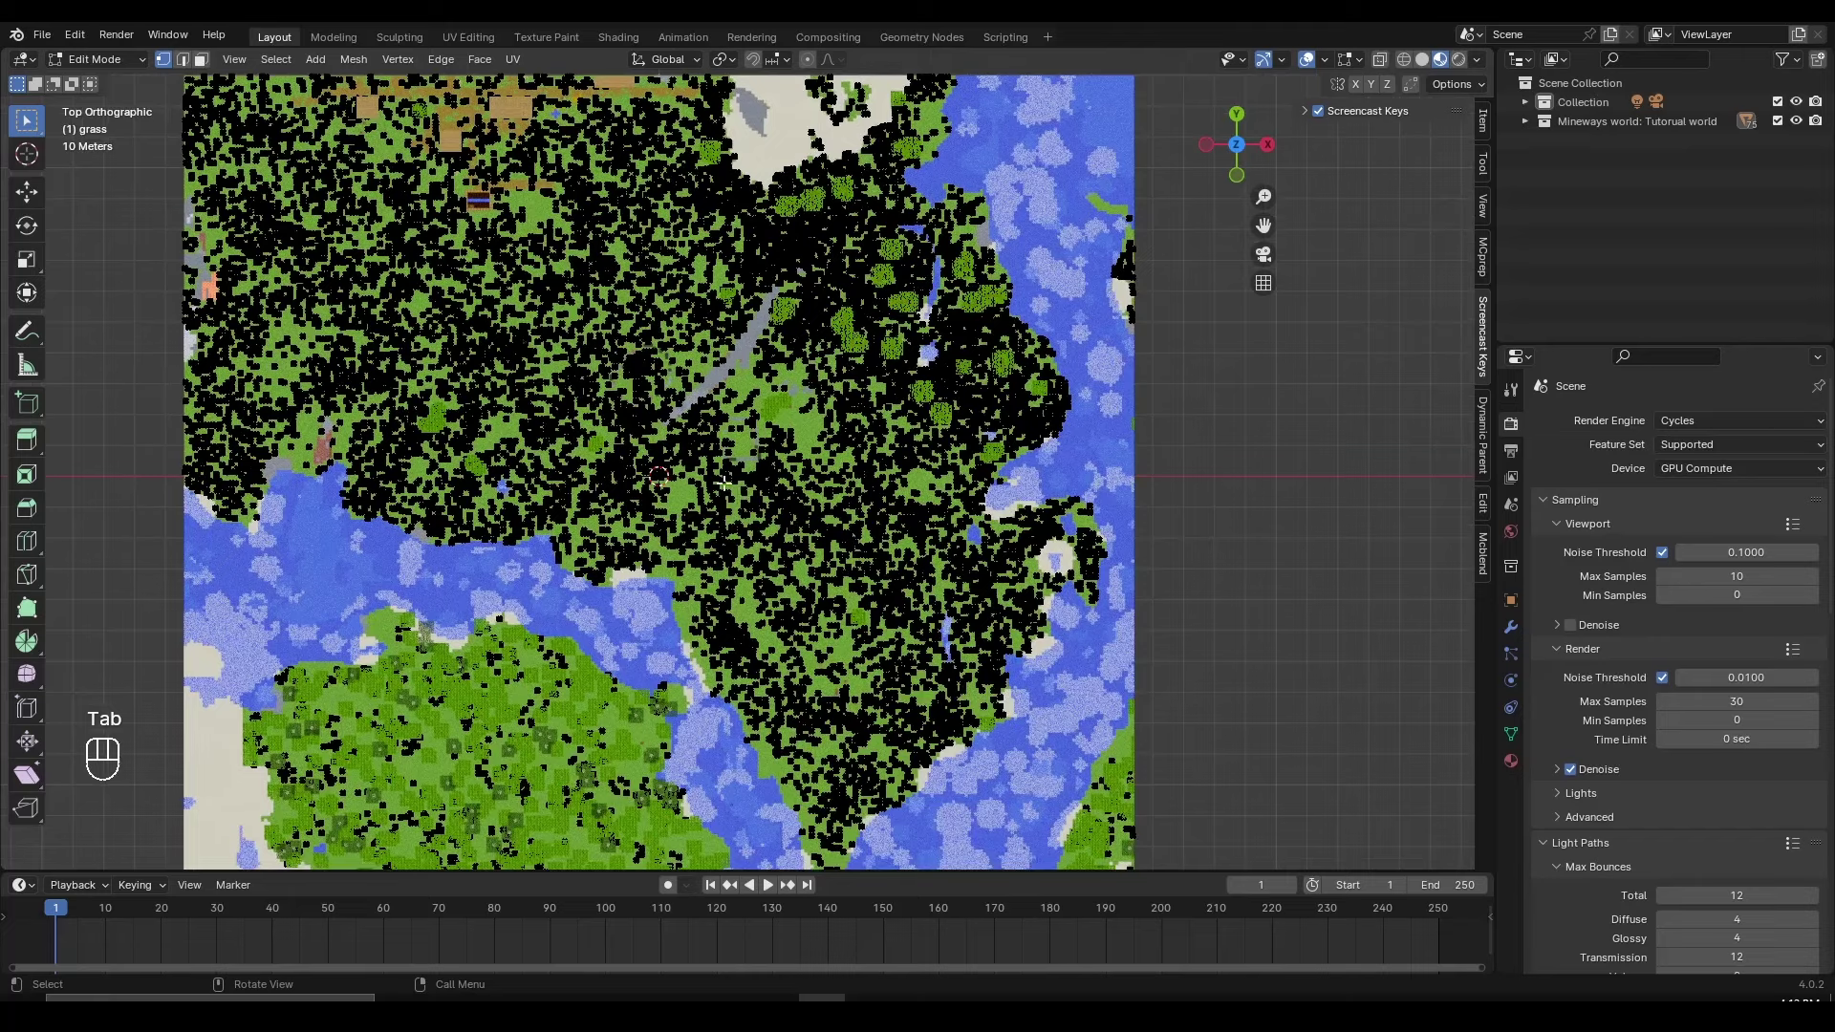
pyautogui.keyDown('shift'); pyautogui.moveTo(791, 462); pyautogui.dragTo(810, 496, button='middle'); pyautogui.keyUp('shift')
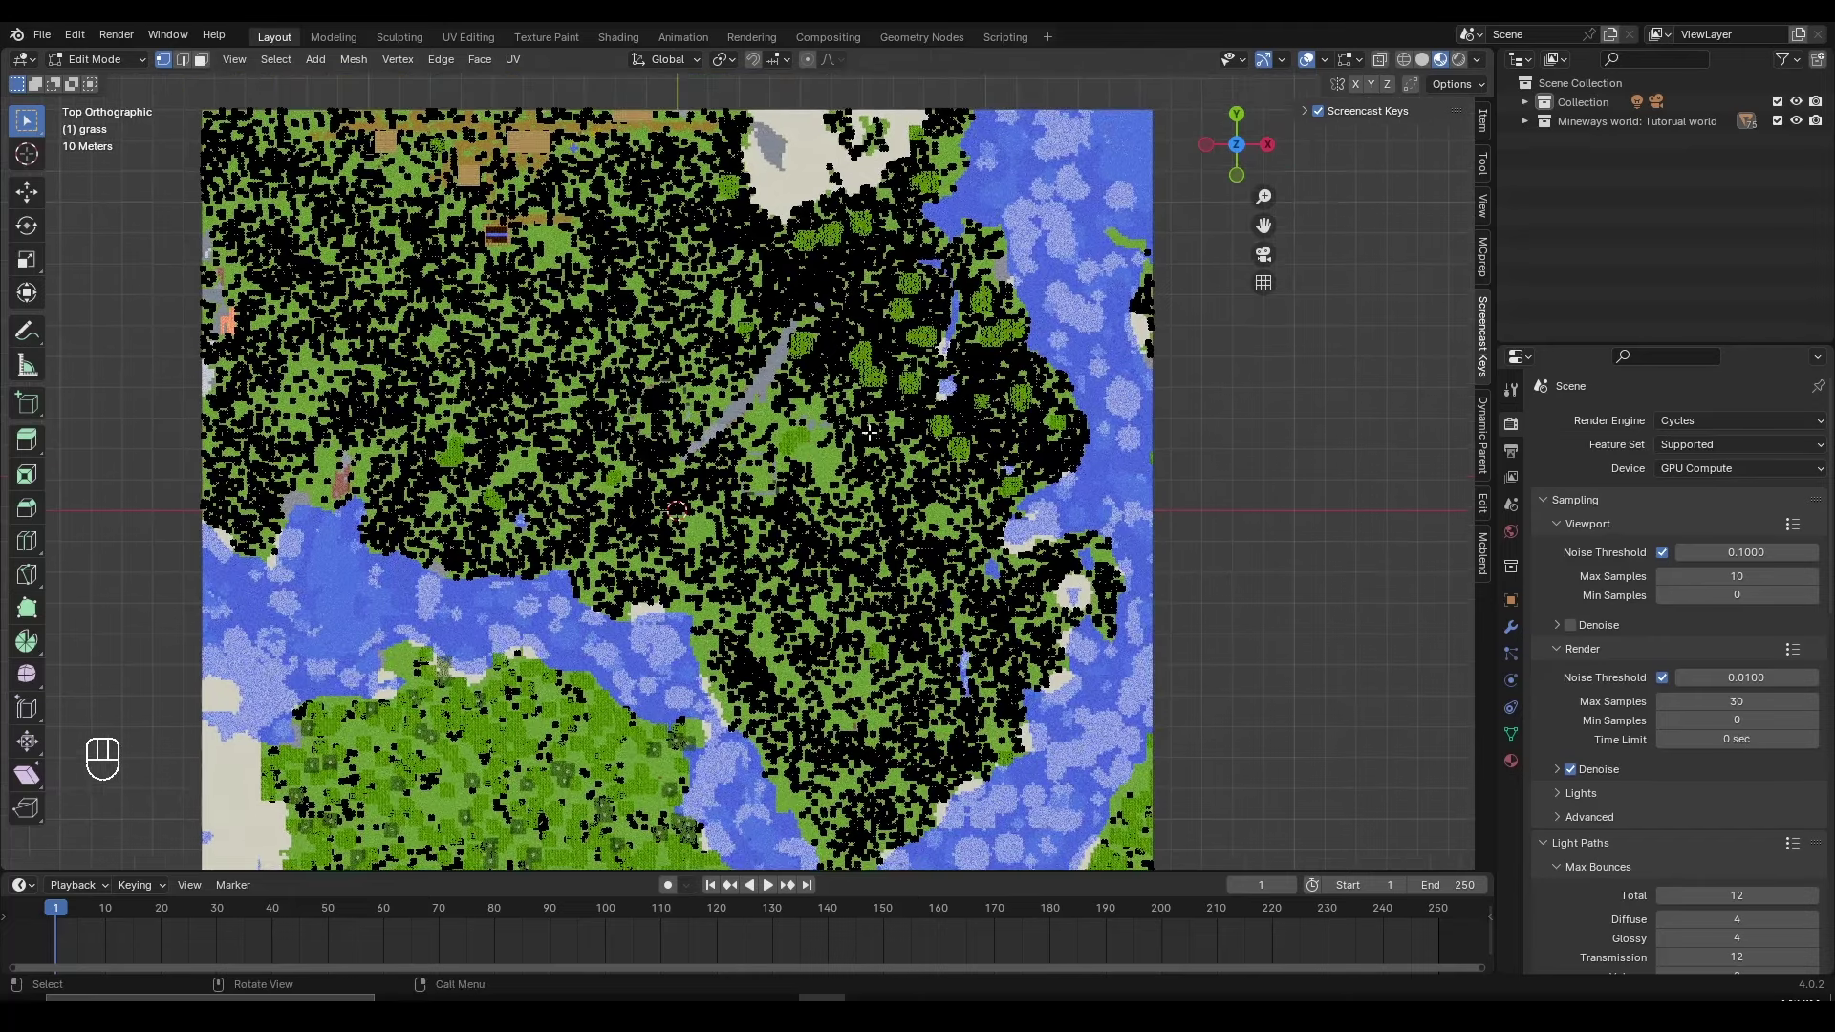
pyautogui.click(1422, 59)
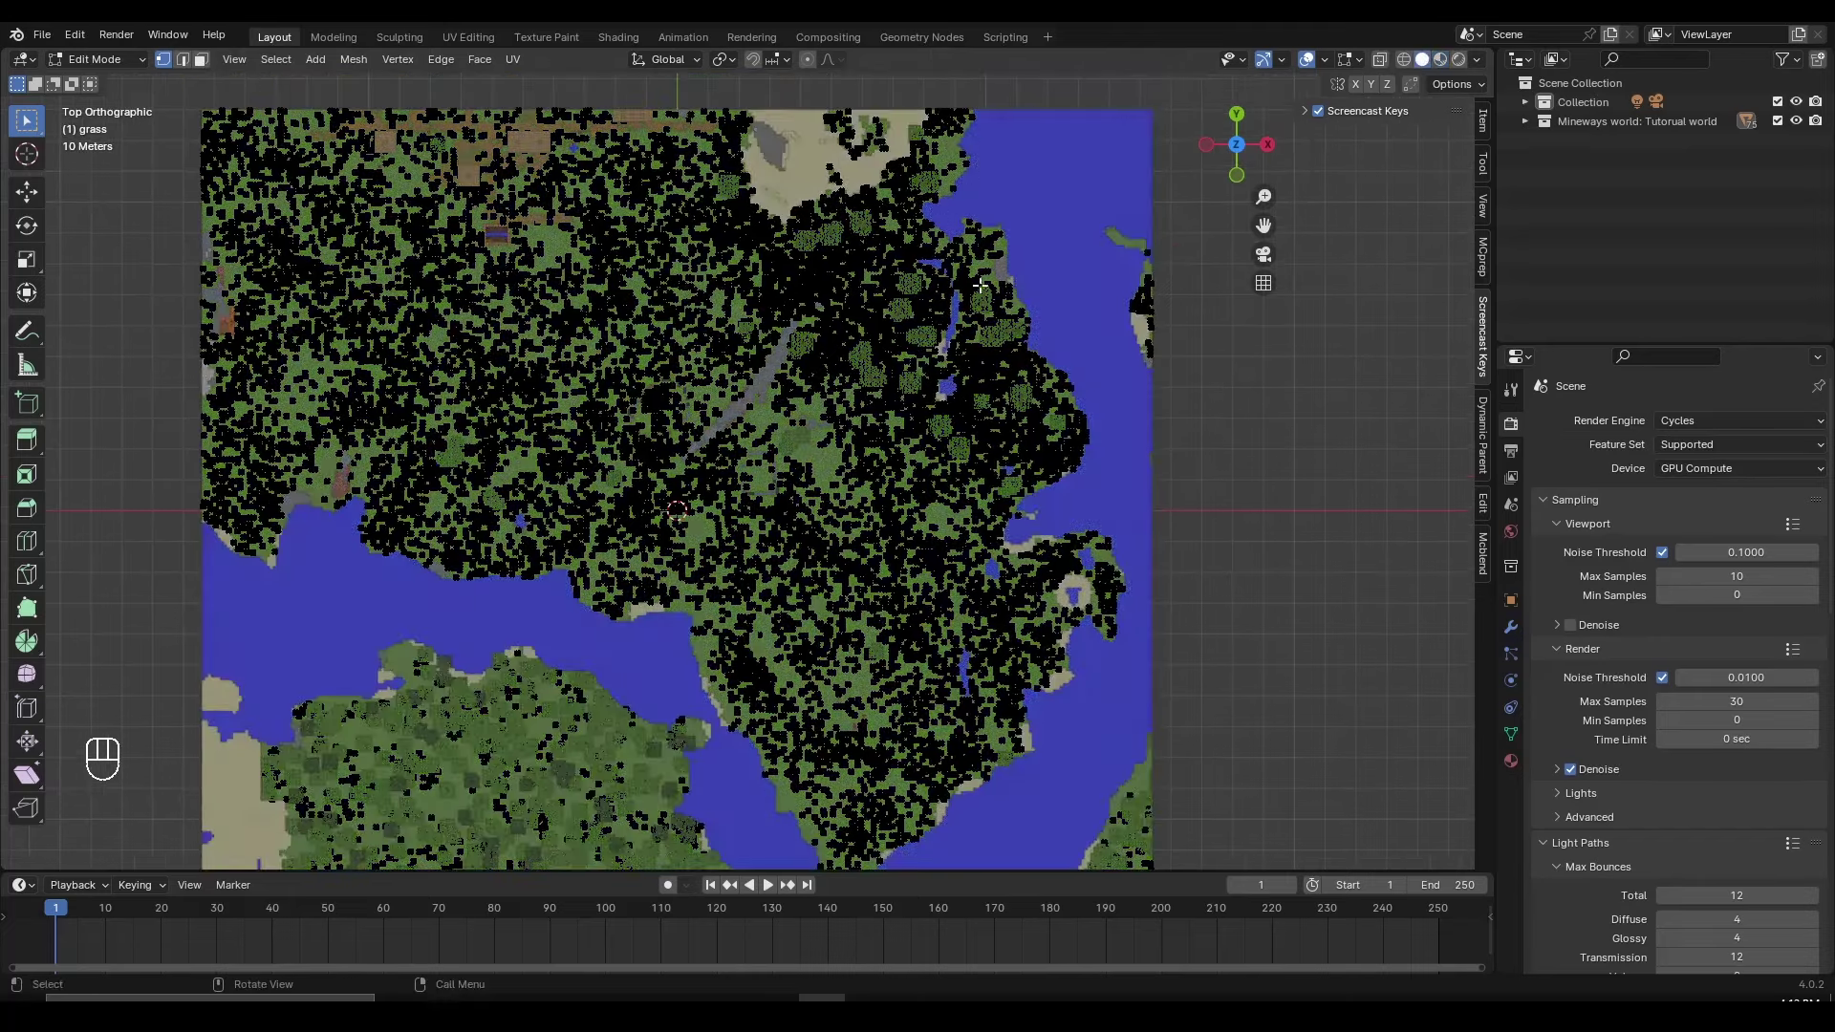
pyautogui.scroll(1, 1010, 292)
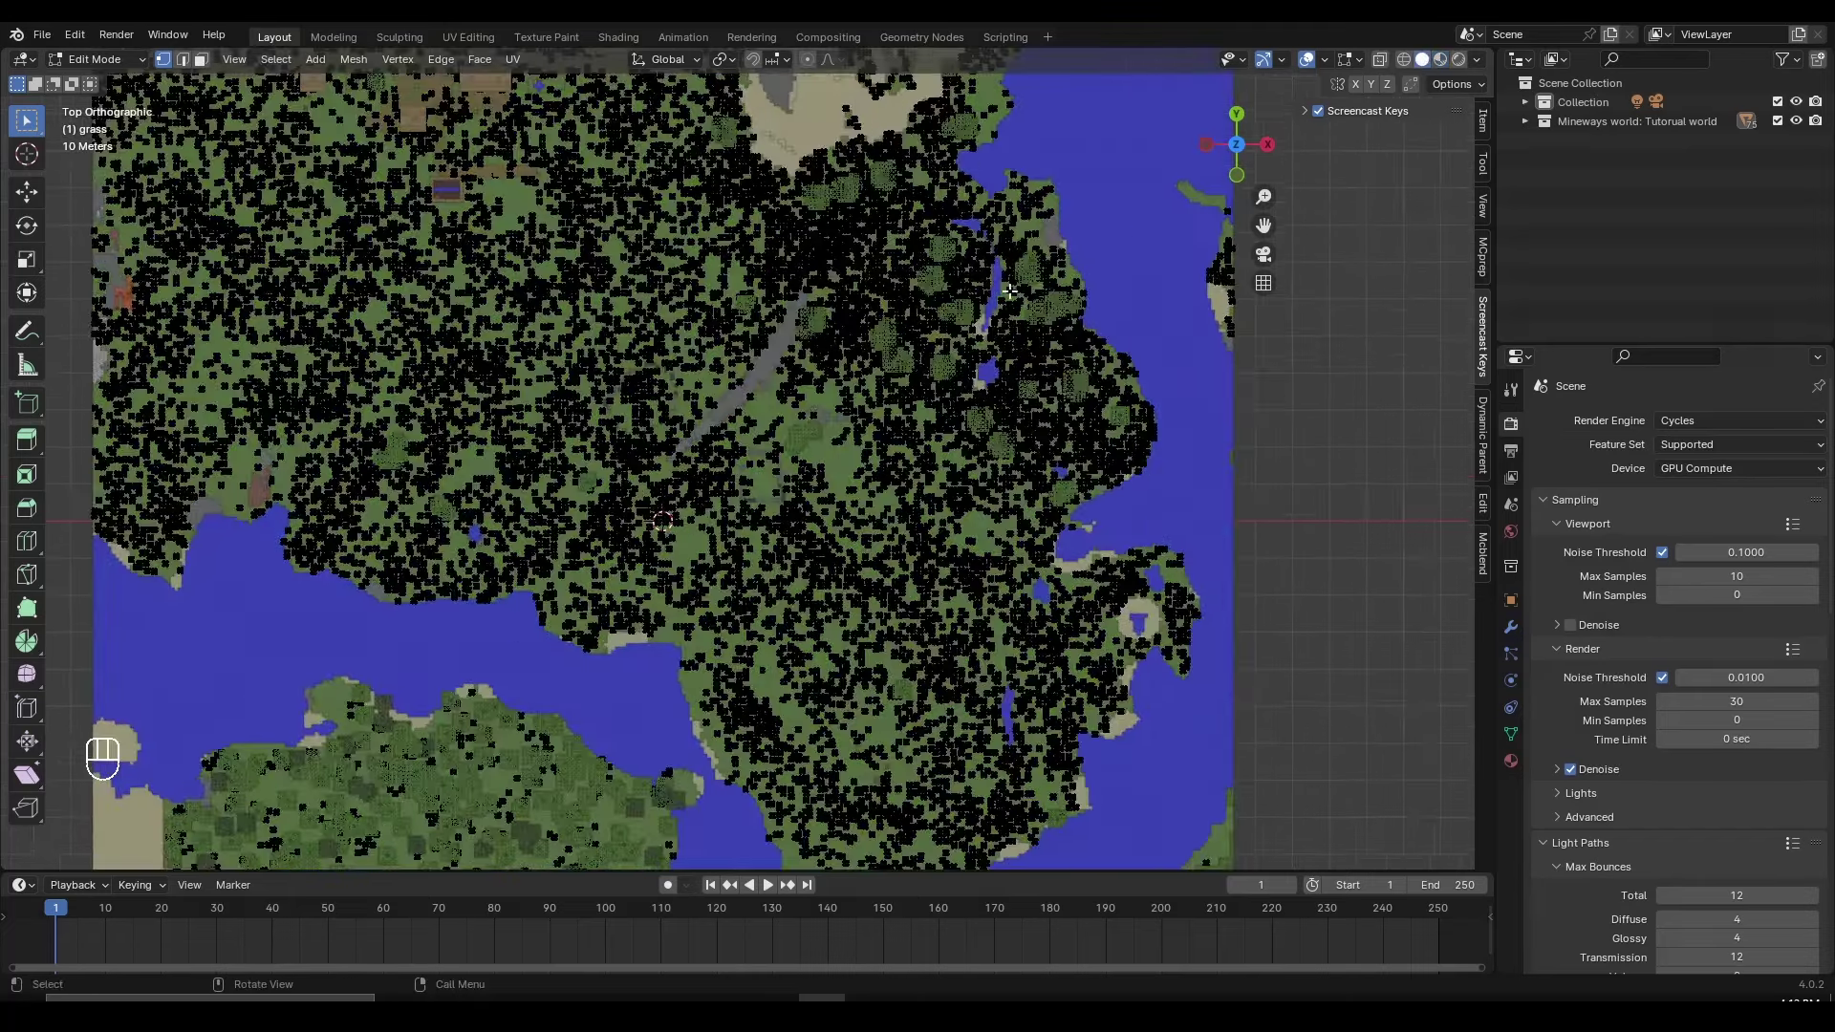
pyautogui.click(1440, 59)
pyautogui.scroll(-2, 903, 428)
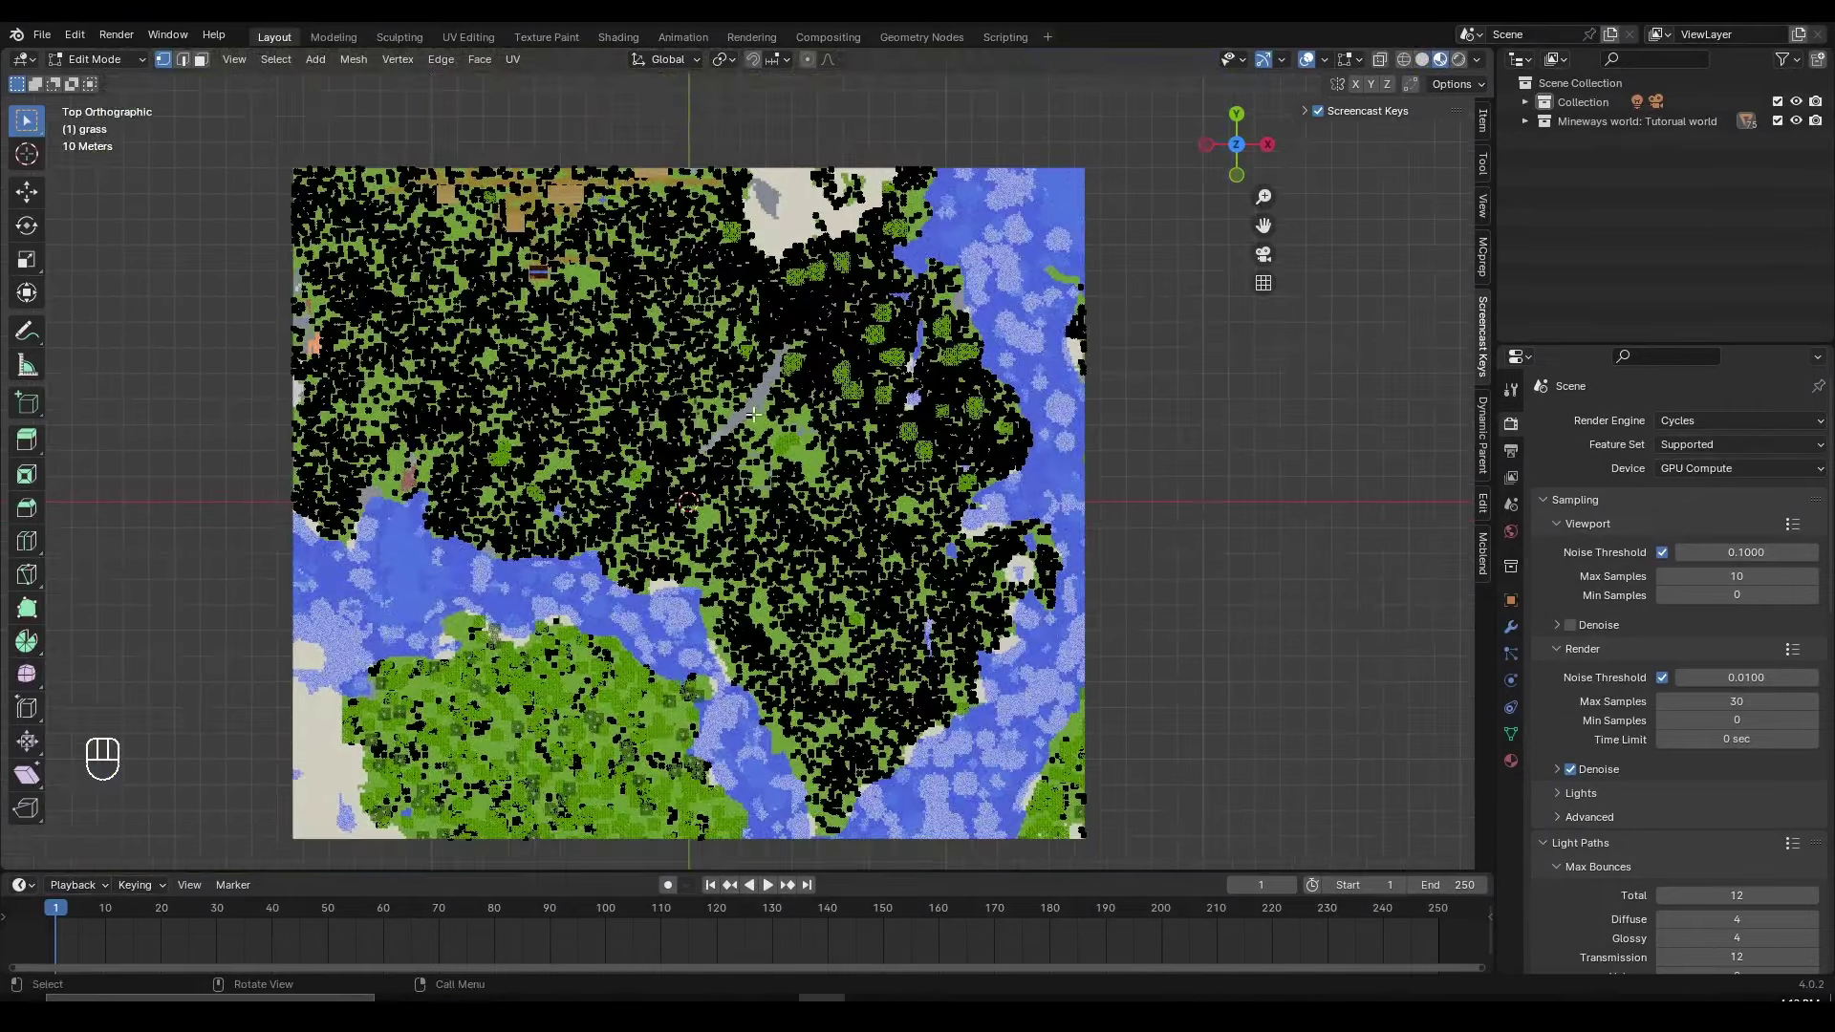
# Step: Turn on X-Ray display so that selections go through the mesh
pyautogui.scroll(2, 839, 433)
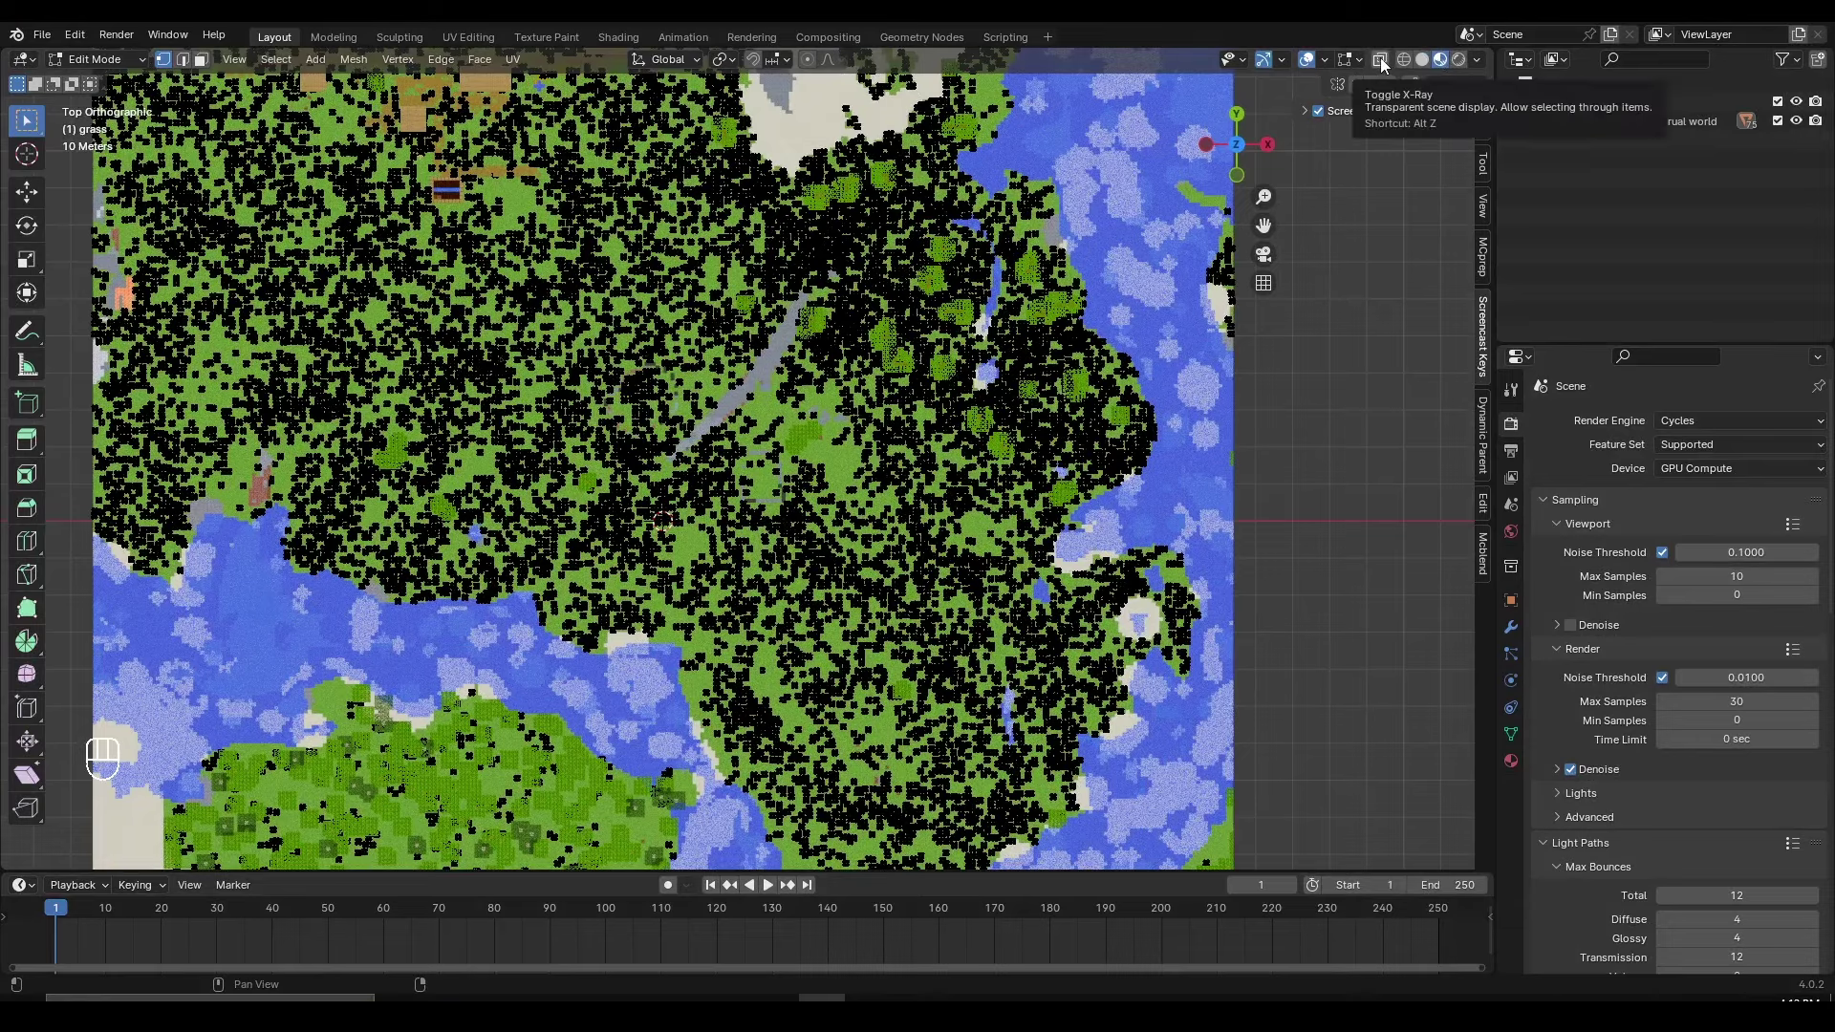
pyautogui.click(1381, 63)
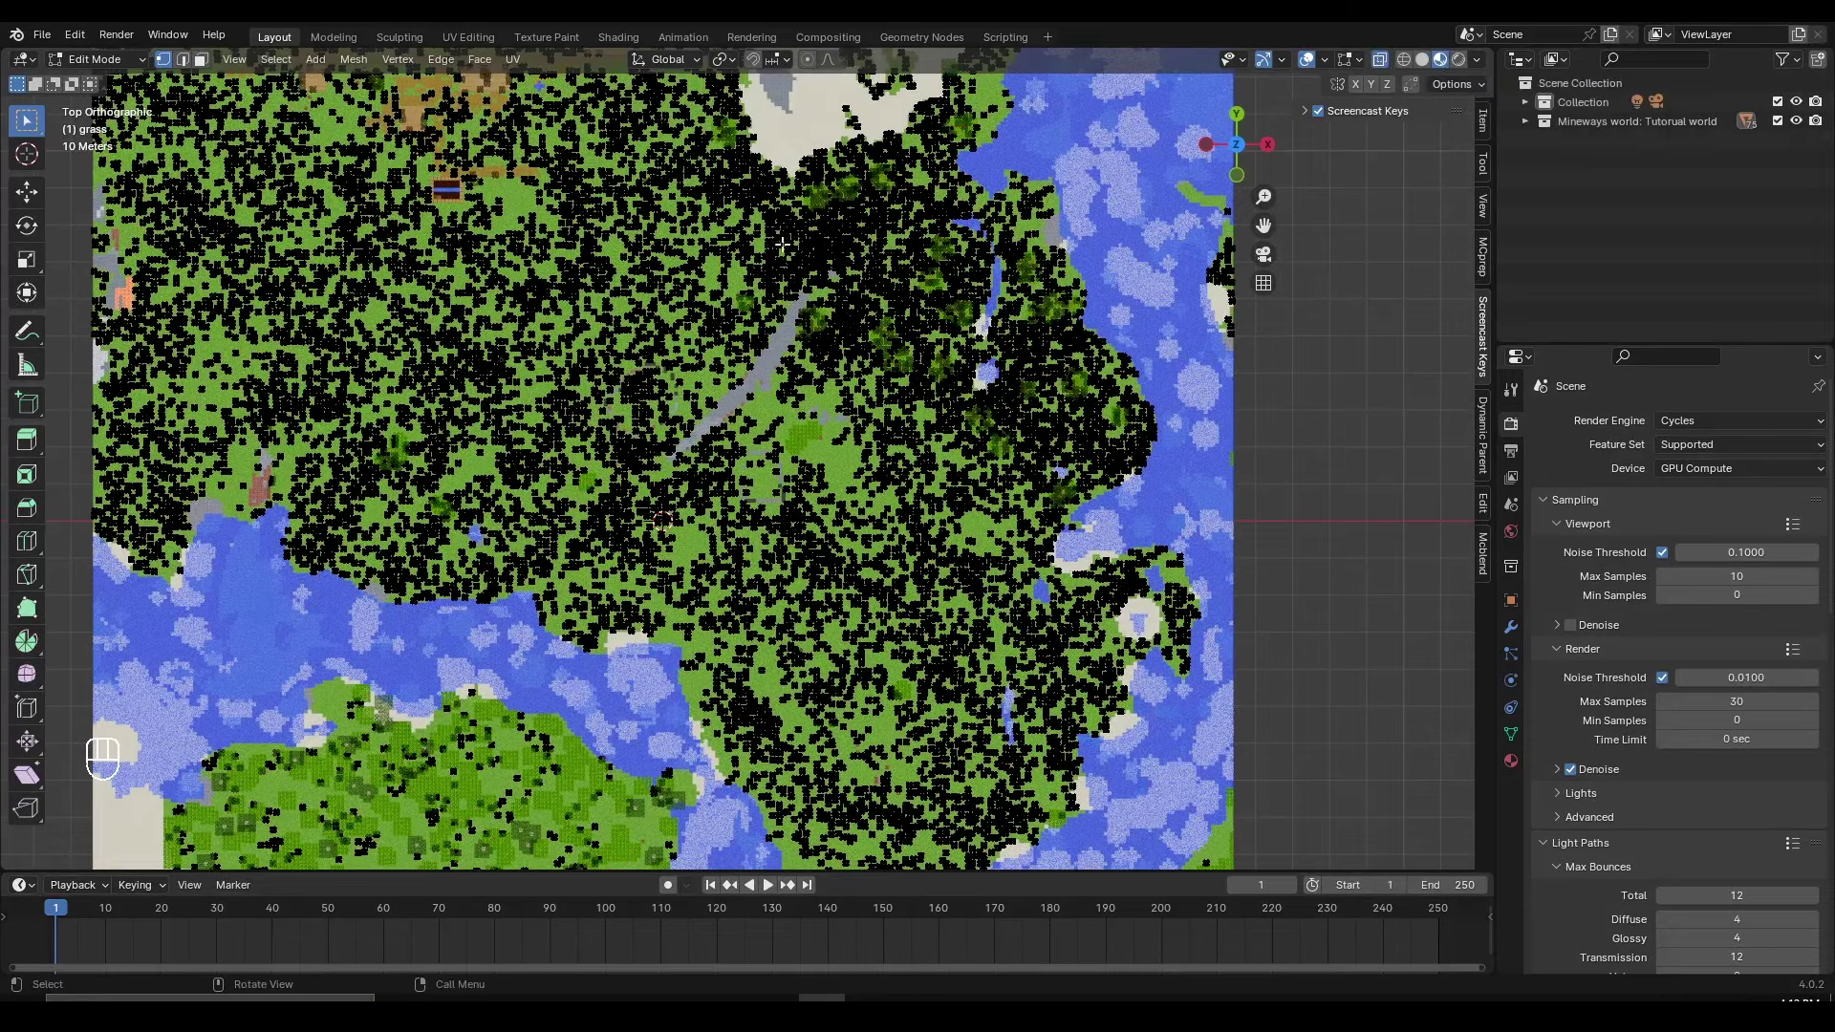
# Step: Examine the grass mesh closely from above, checking it in wireframe shading before returning to material preview
pyautogui.scroll(2, 760, 440)
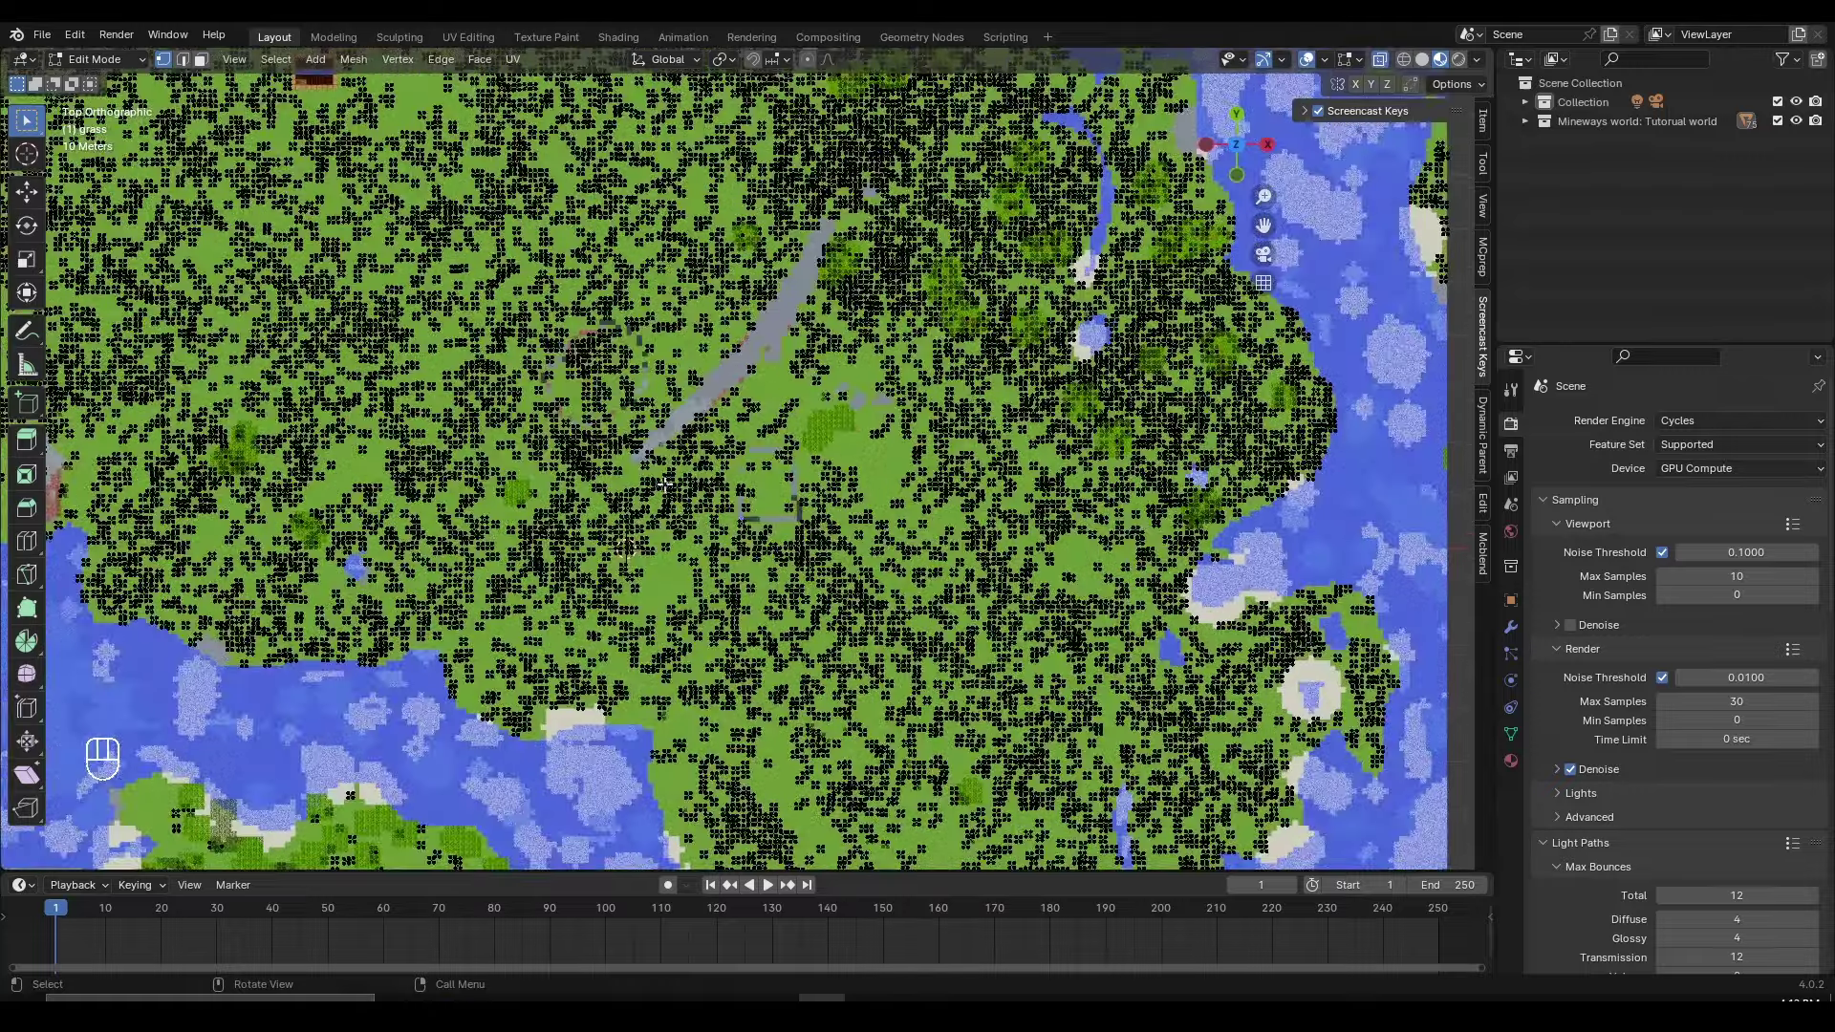
pyautogui.scroll(3, 917, 506)
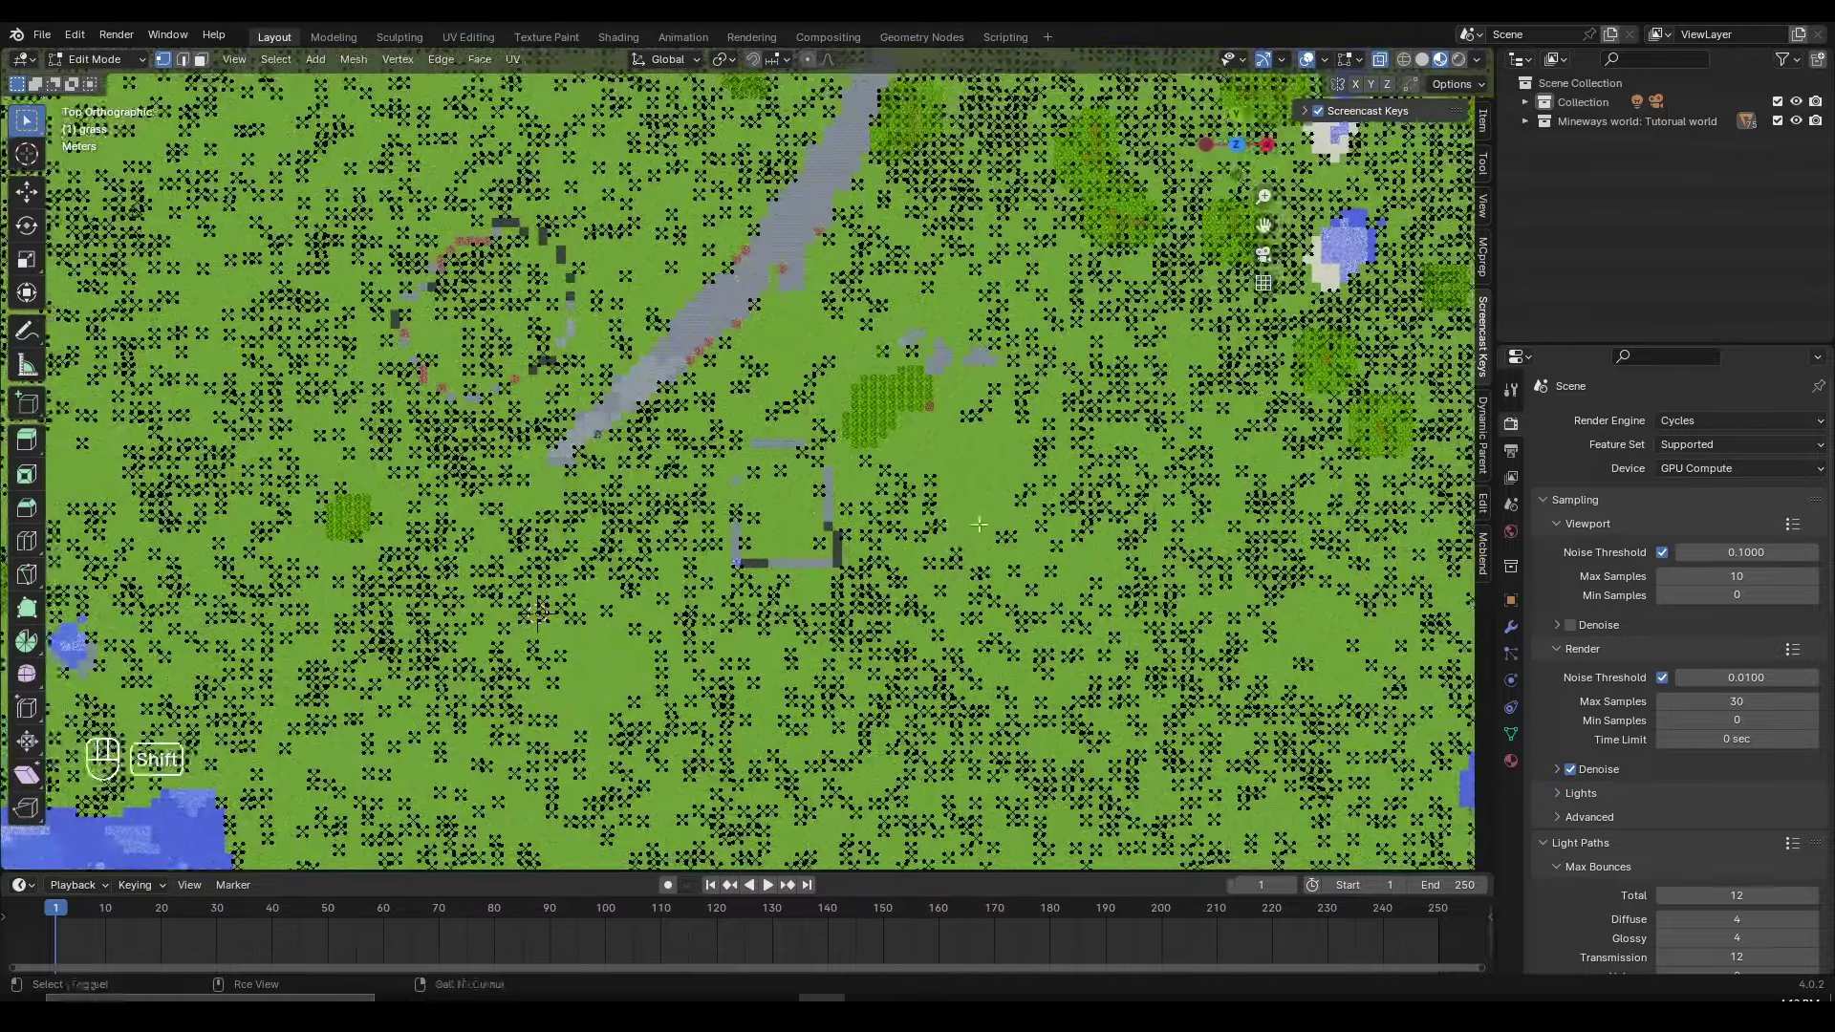
pyautogui.keyDown('shift'); pyautogui.moveTo(979, 524); pyautogui.dragTo(758, 527, button='middle'); pyautogui.keyUp('shift')
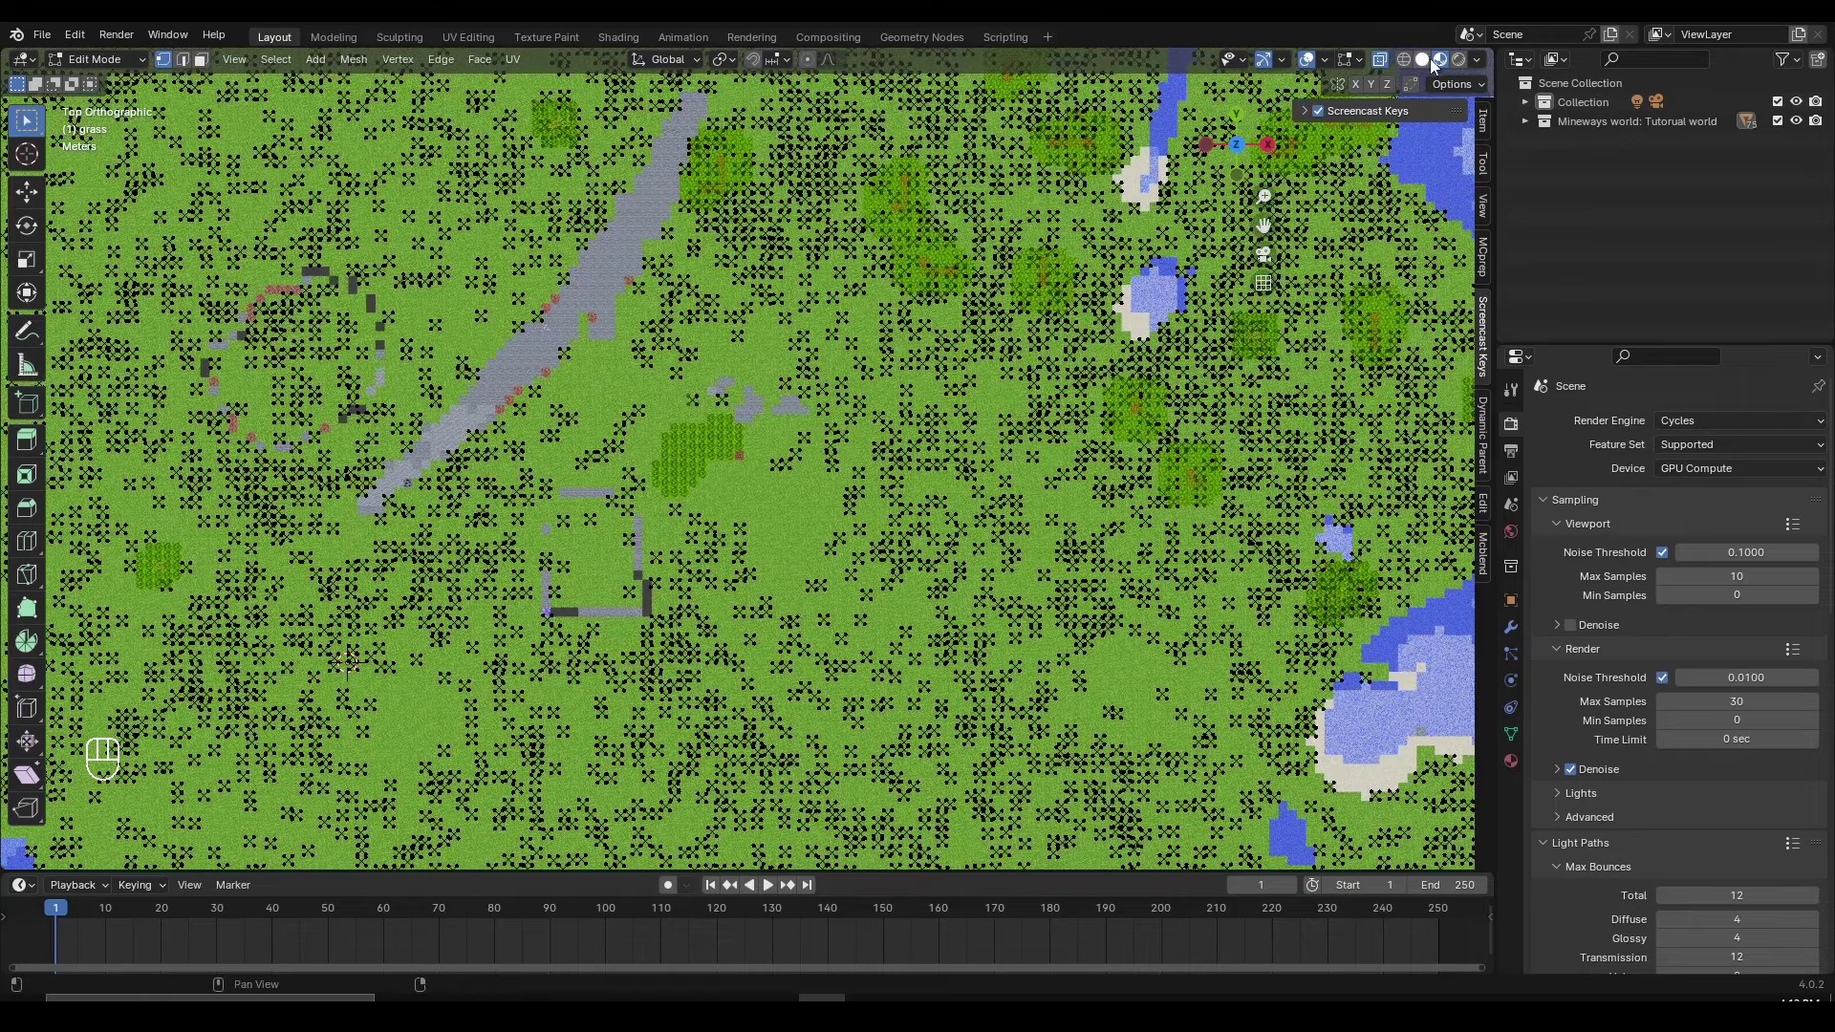
pyautogui.scroll(-5, 1419, 71)
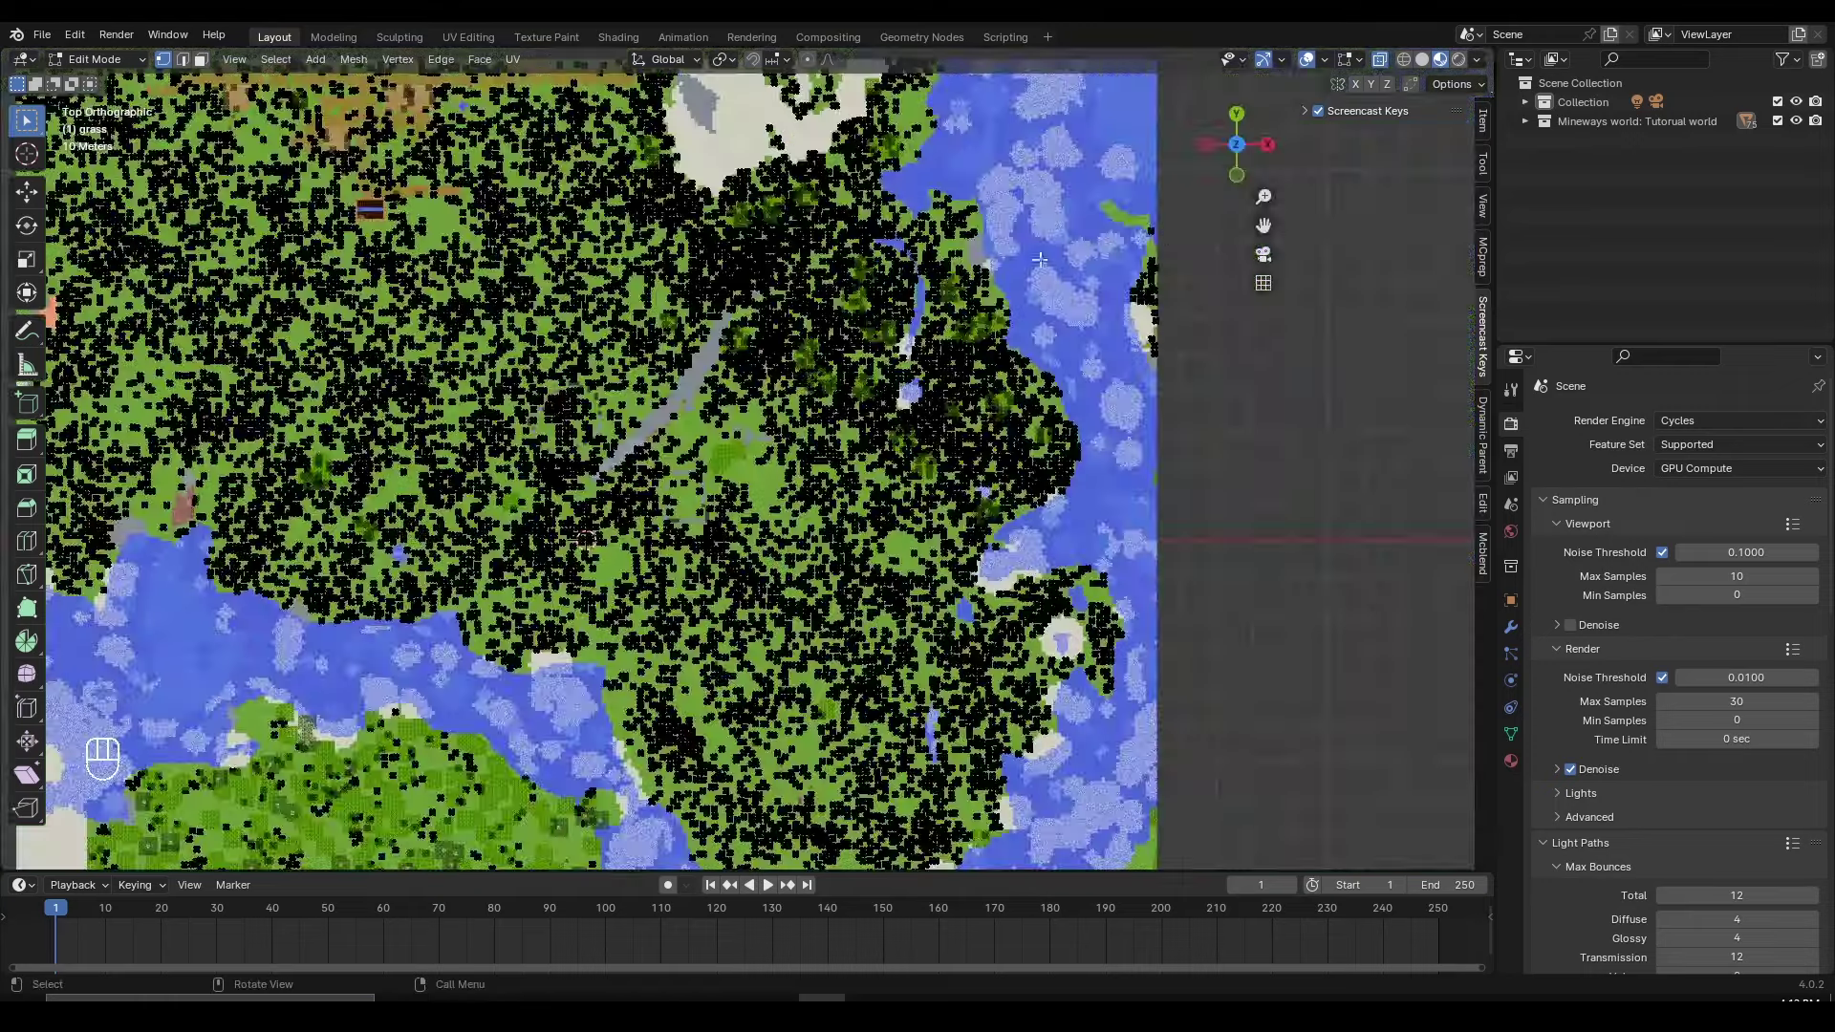
pyautogui.click(1403, 60)
pyautogui.scroll(1, 876, 354)
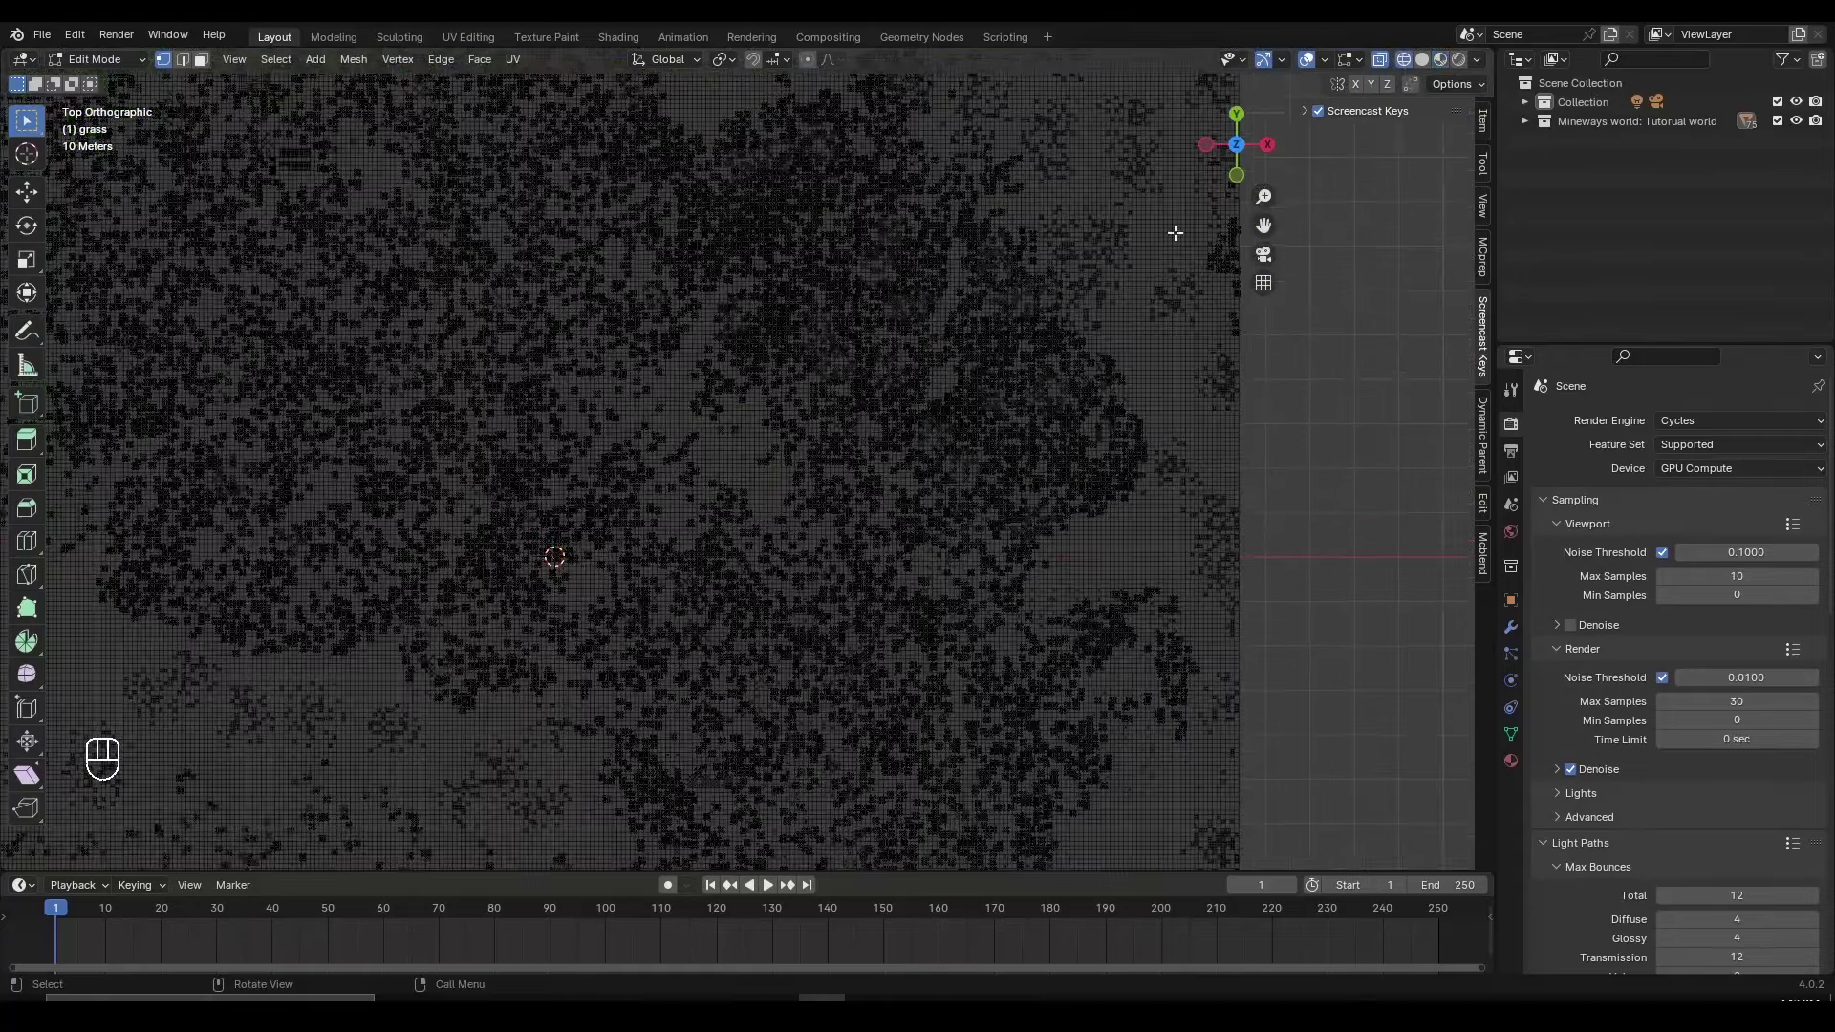
pyautogui.click(1439, 60)
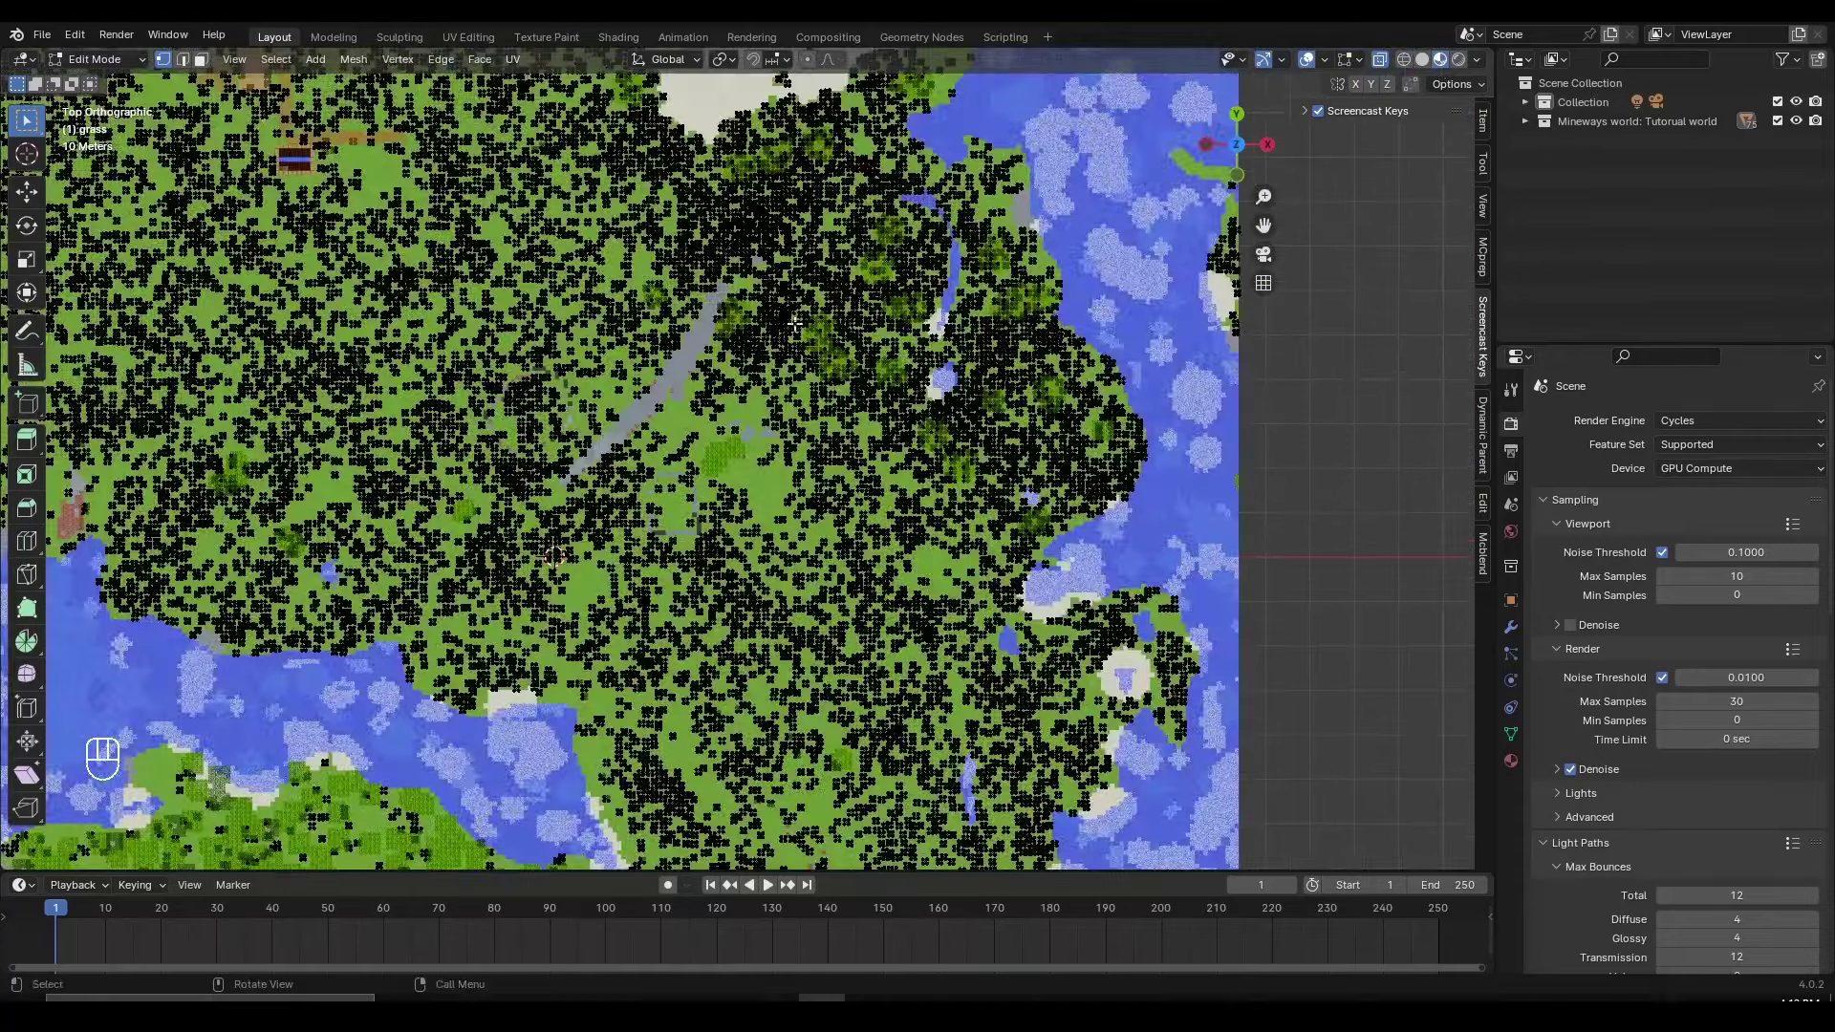
# Step: Box-select the half of the grass mesh on the positive X side, separate it by selection, and return to Object Mode
pyautogui.scroll(-3, 794, 325)
pyautogui.press('b')
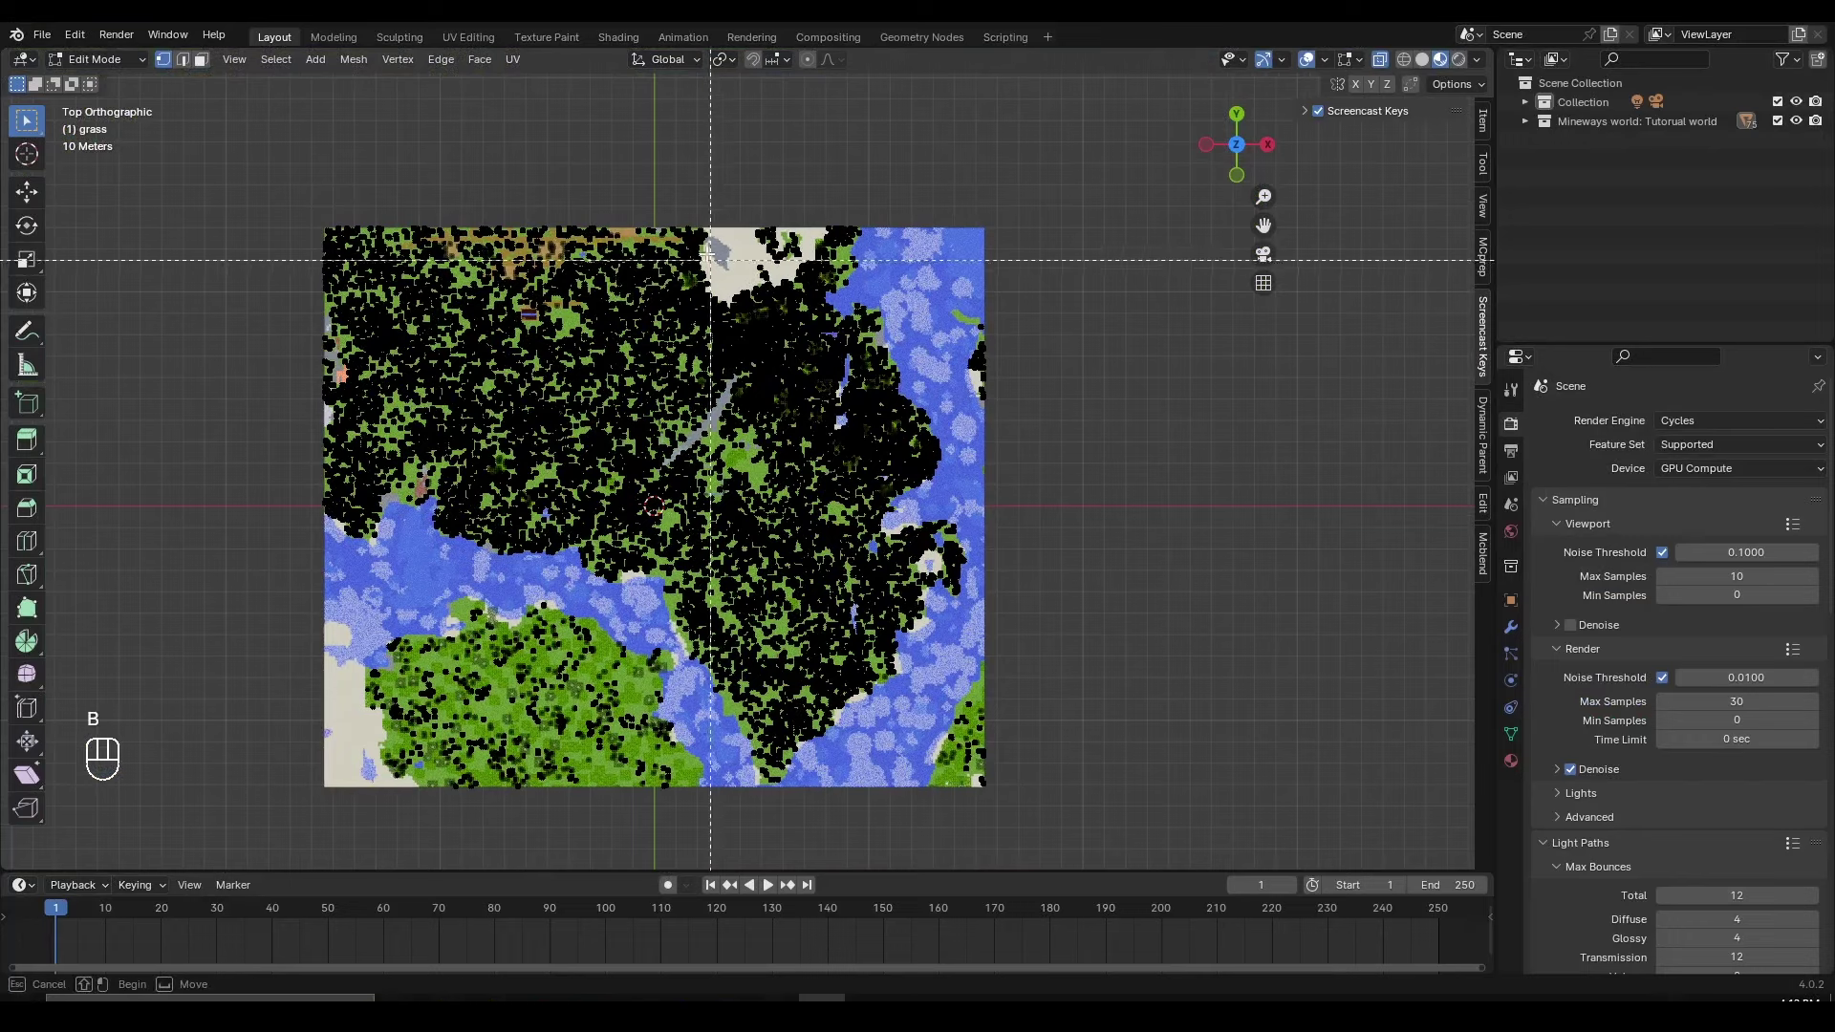
pyautogui.moveTo(651, 166); pyautogui.dragTo(1065, 843)
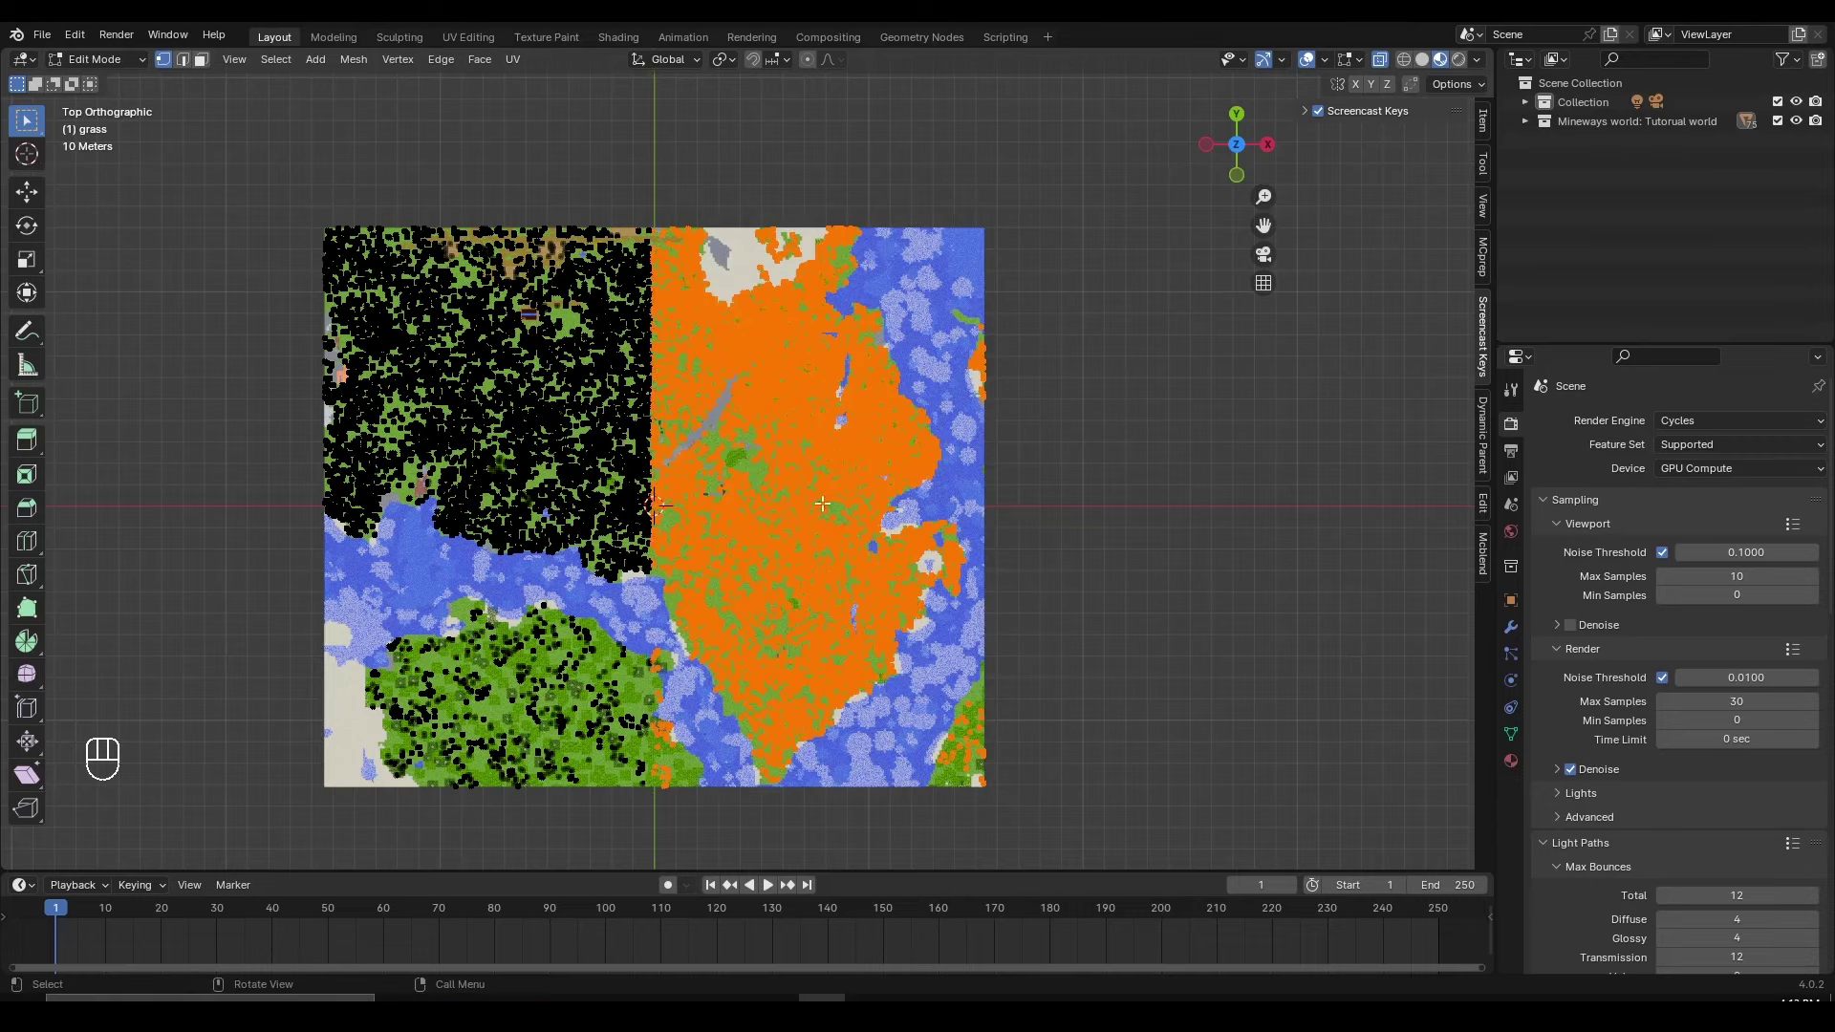
pyautogui.scroll(1, 619, 304)
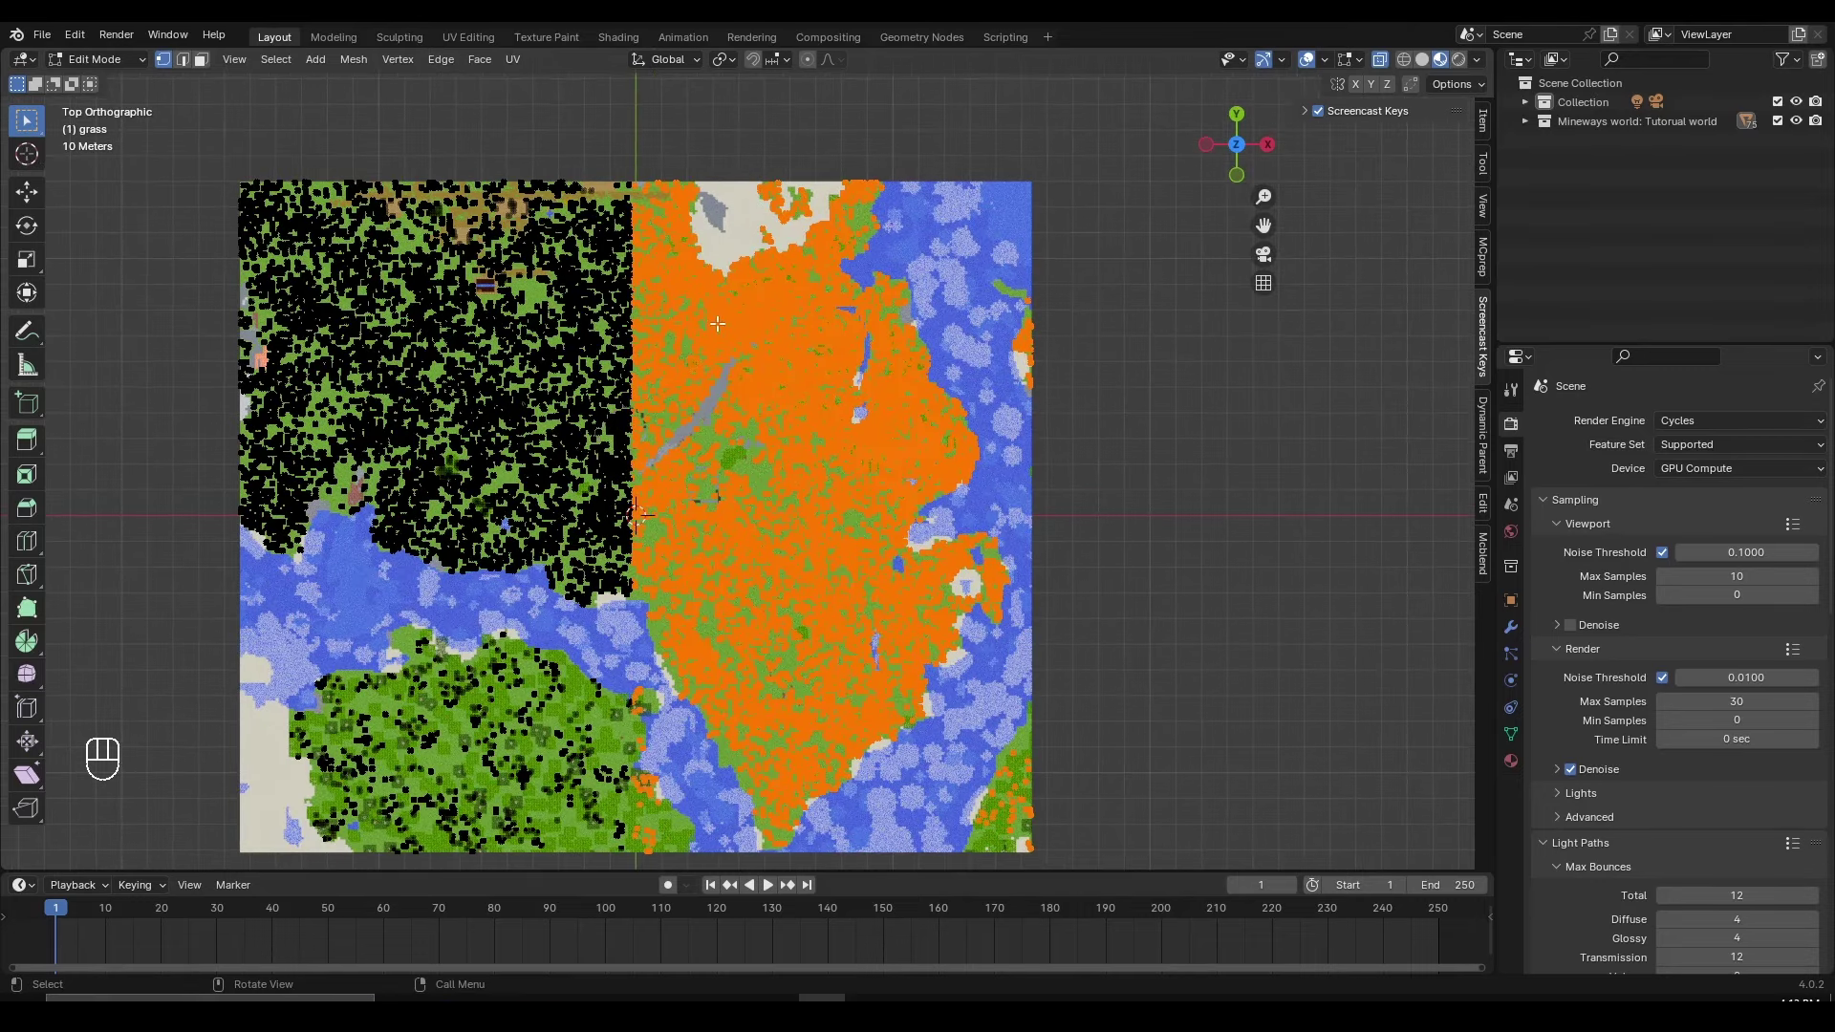
pyautogui.press('p')
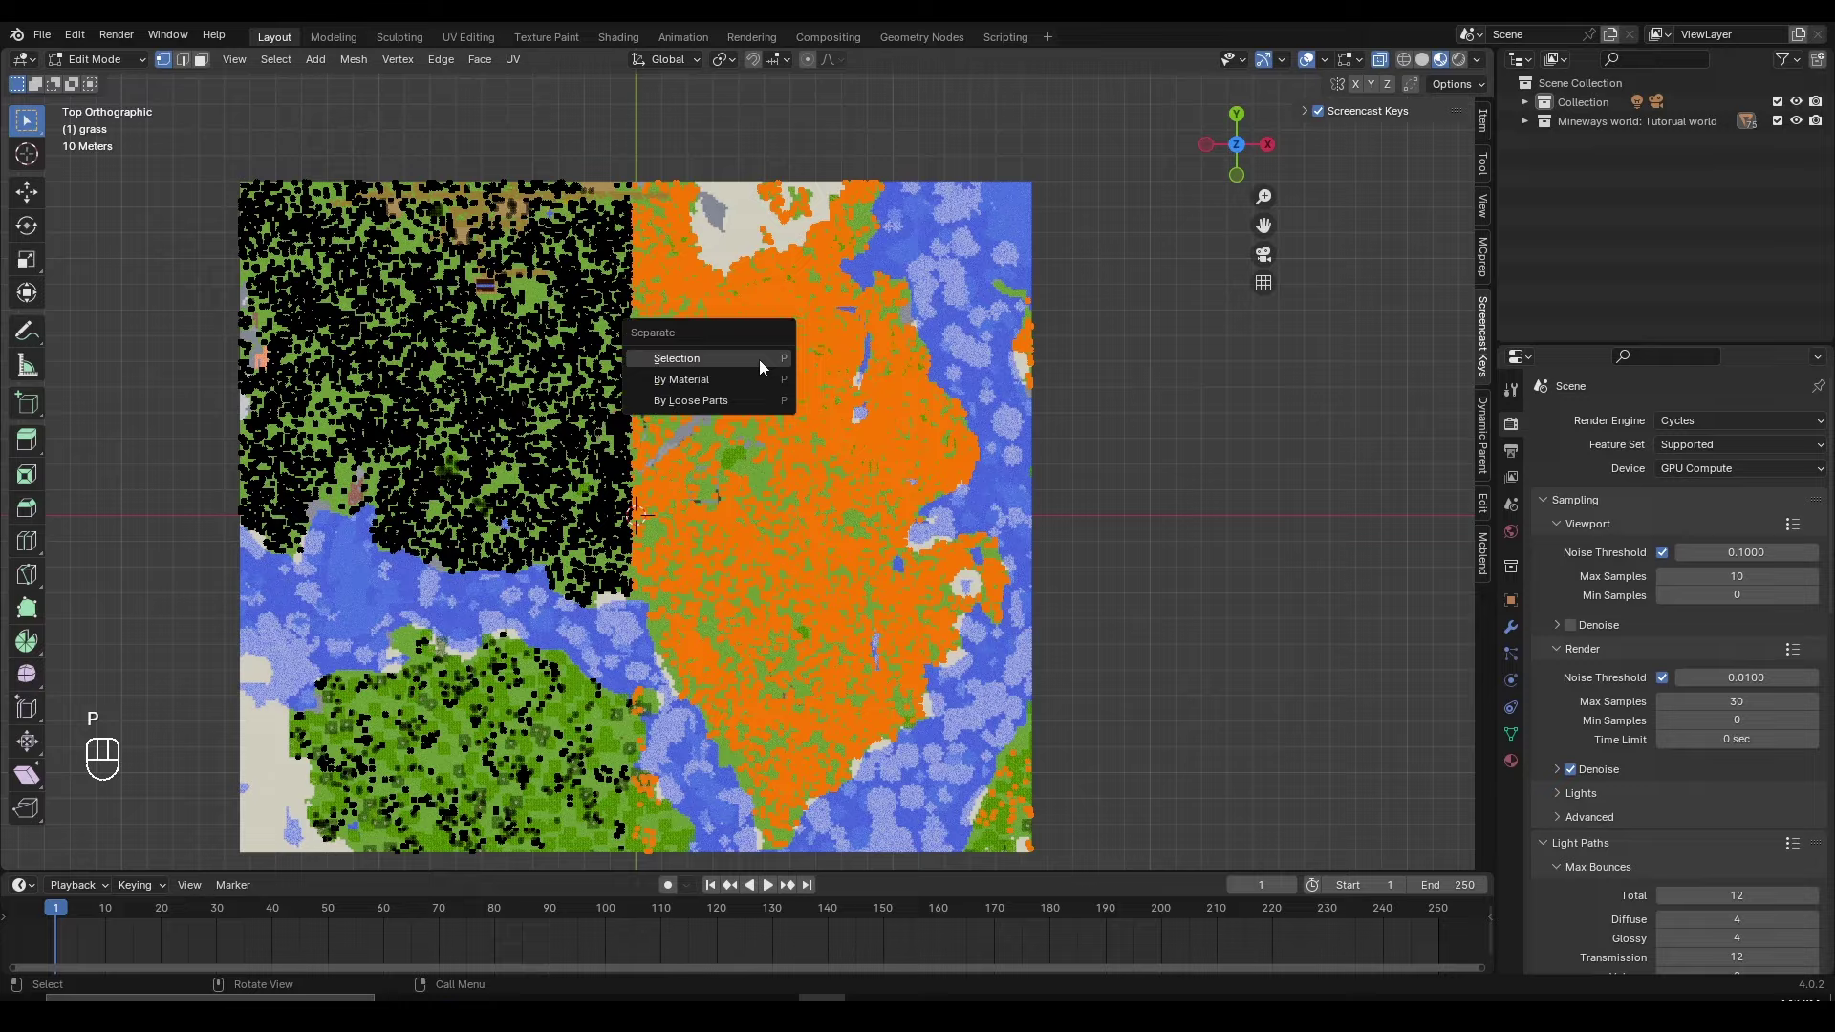
pyautogui.click(697, 358)
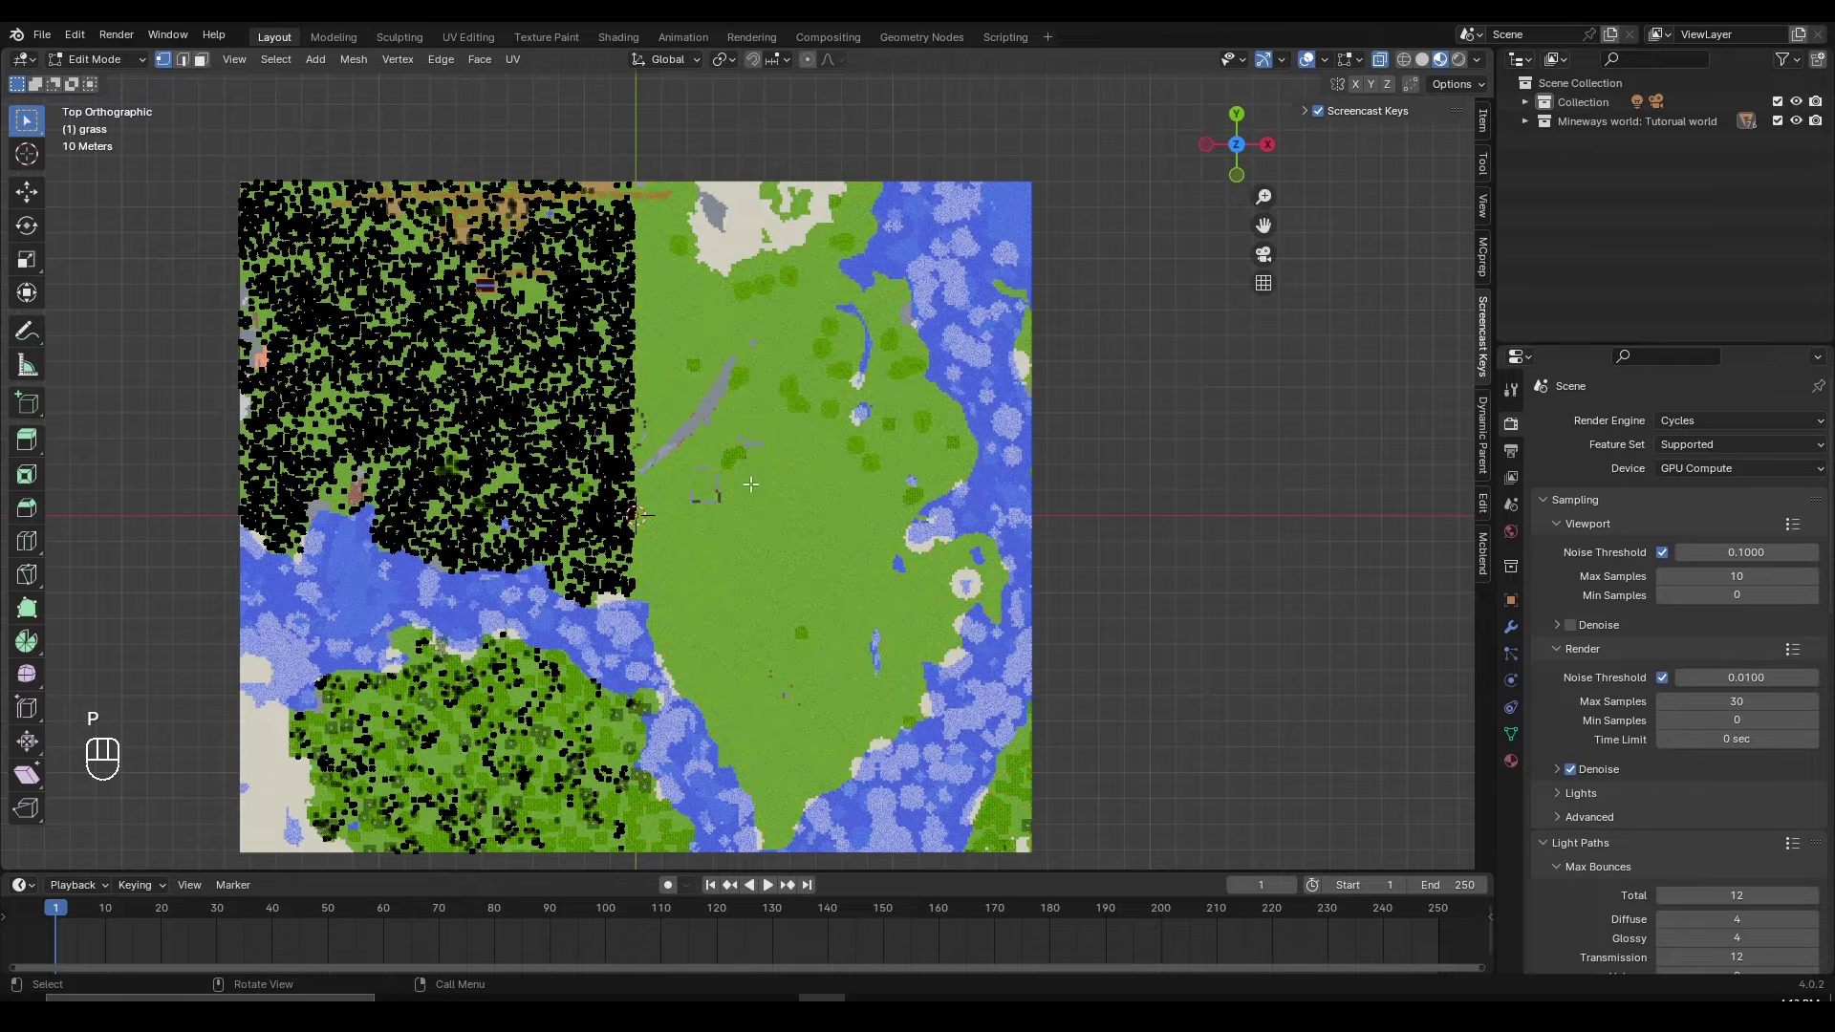
pyautogui.moveTo(751, 484); pyautogui.dragTo(760, 333, button='middle')
pyautogui.scroll(6, 759, 332)
pyautogui.press('Tab')
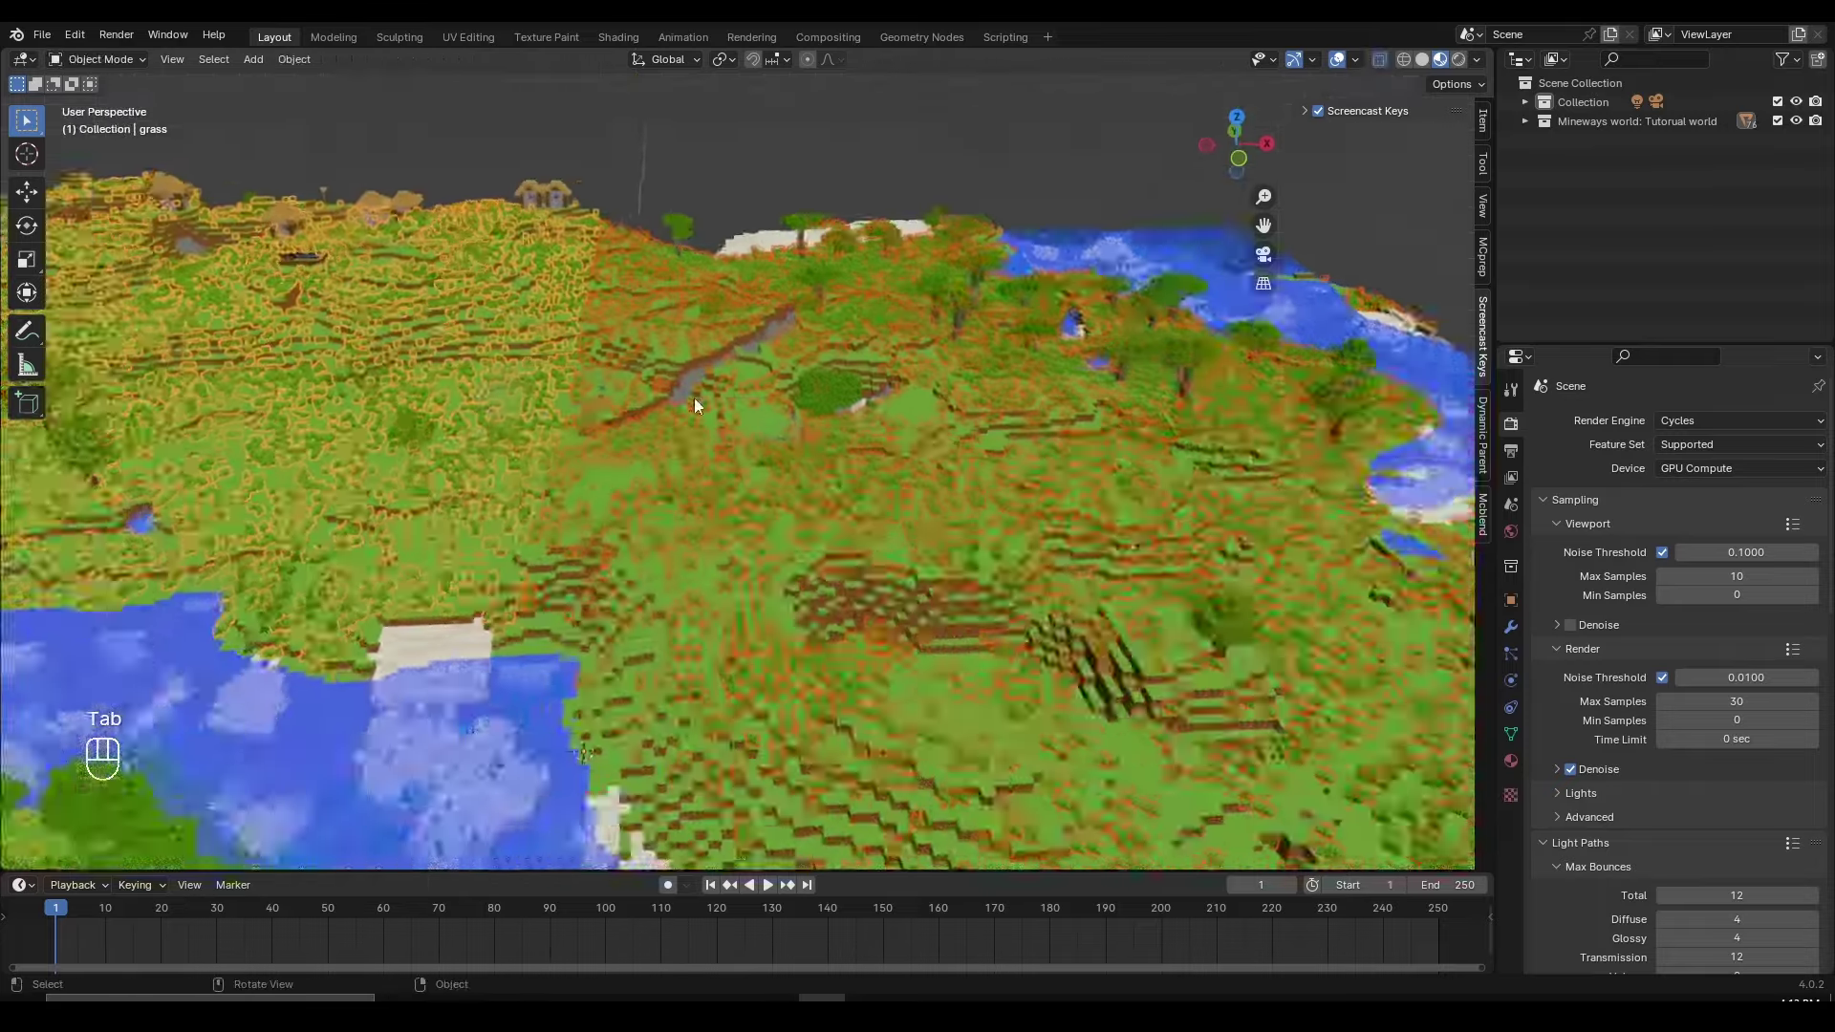
# Step: Try moving the remaining grass object on the village side to check that the two halves are separate
pyautogui.scroll(3, 602, 340)
pyautogui.rightClick(683, 292)
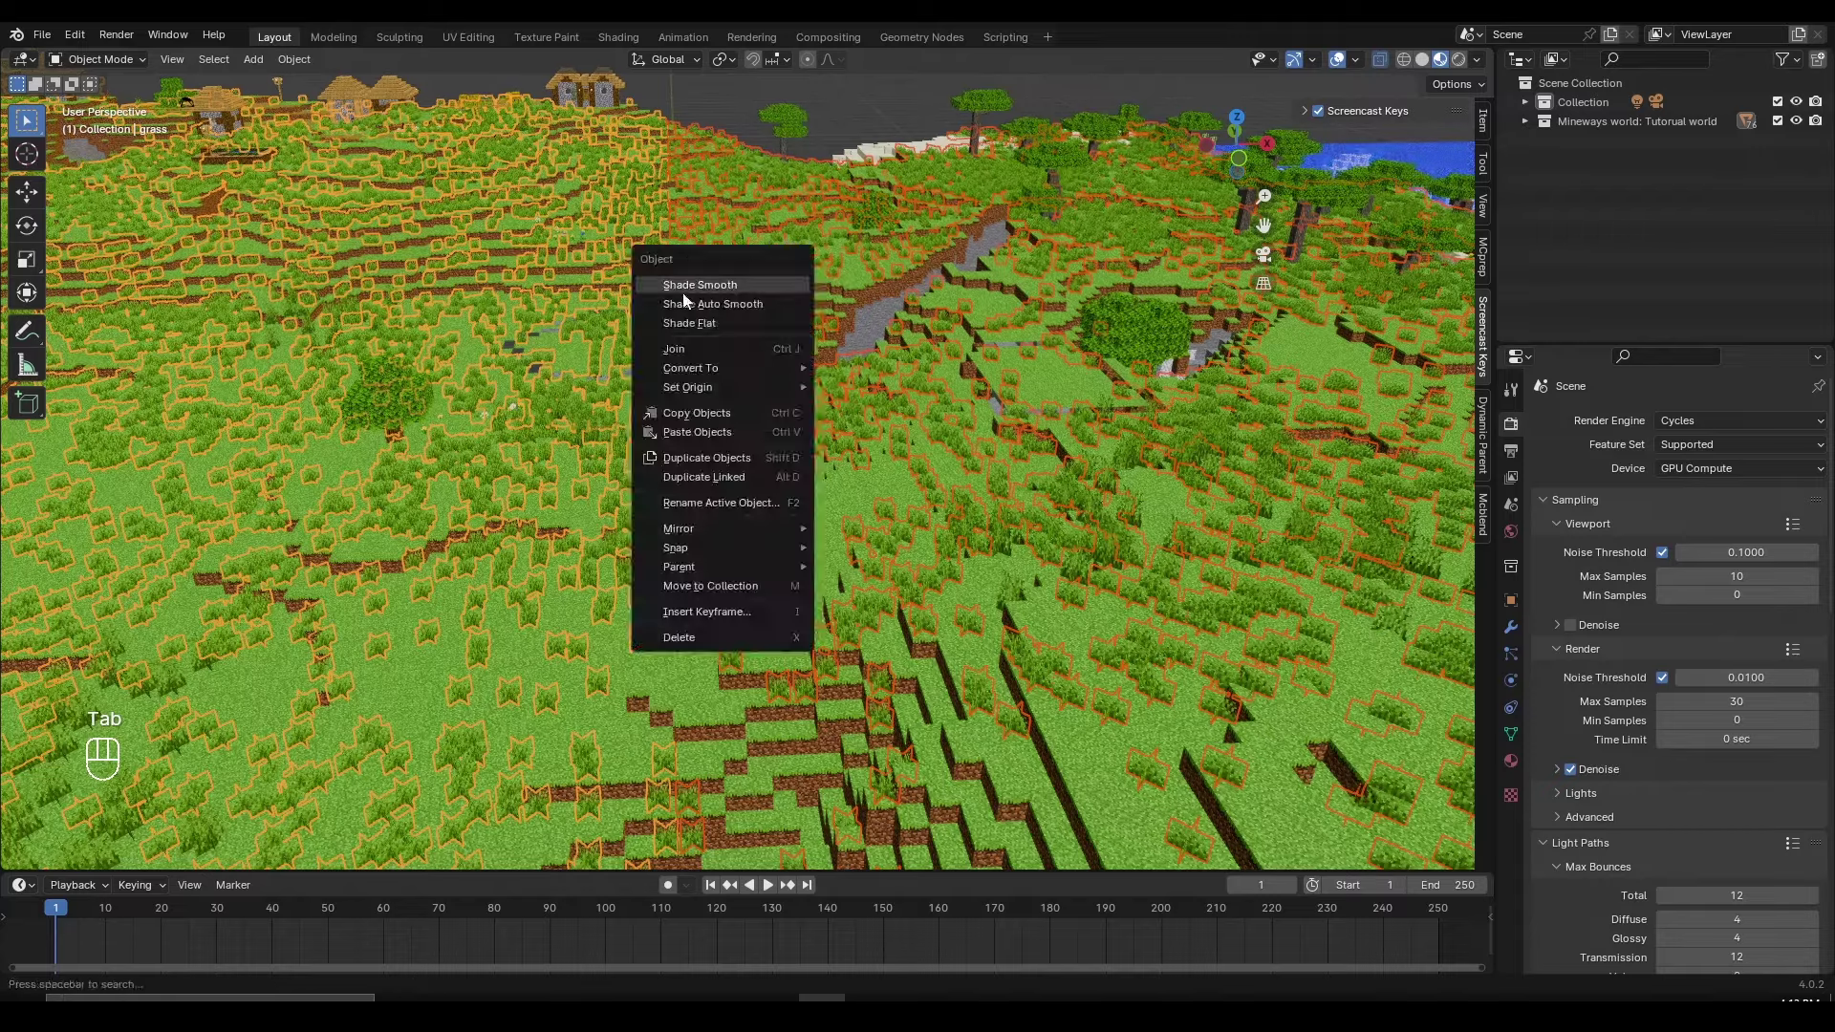
pyautogui.moveTo(667, 359); pyautogui.dragTo(571, 281, button='middle')
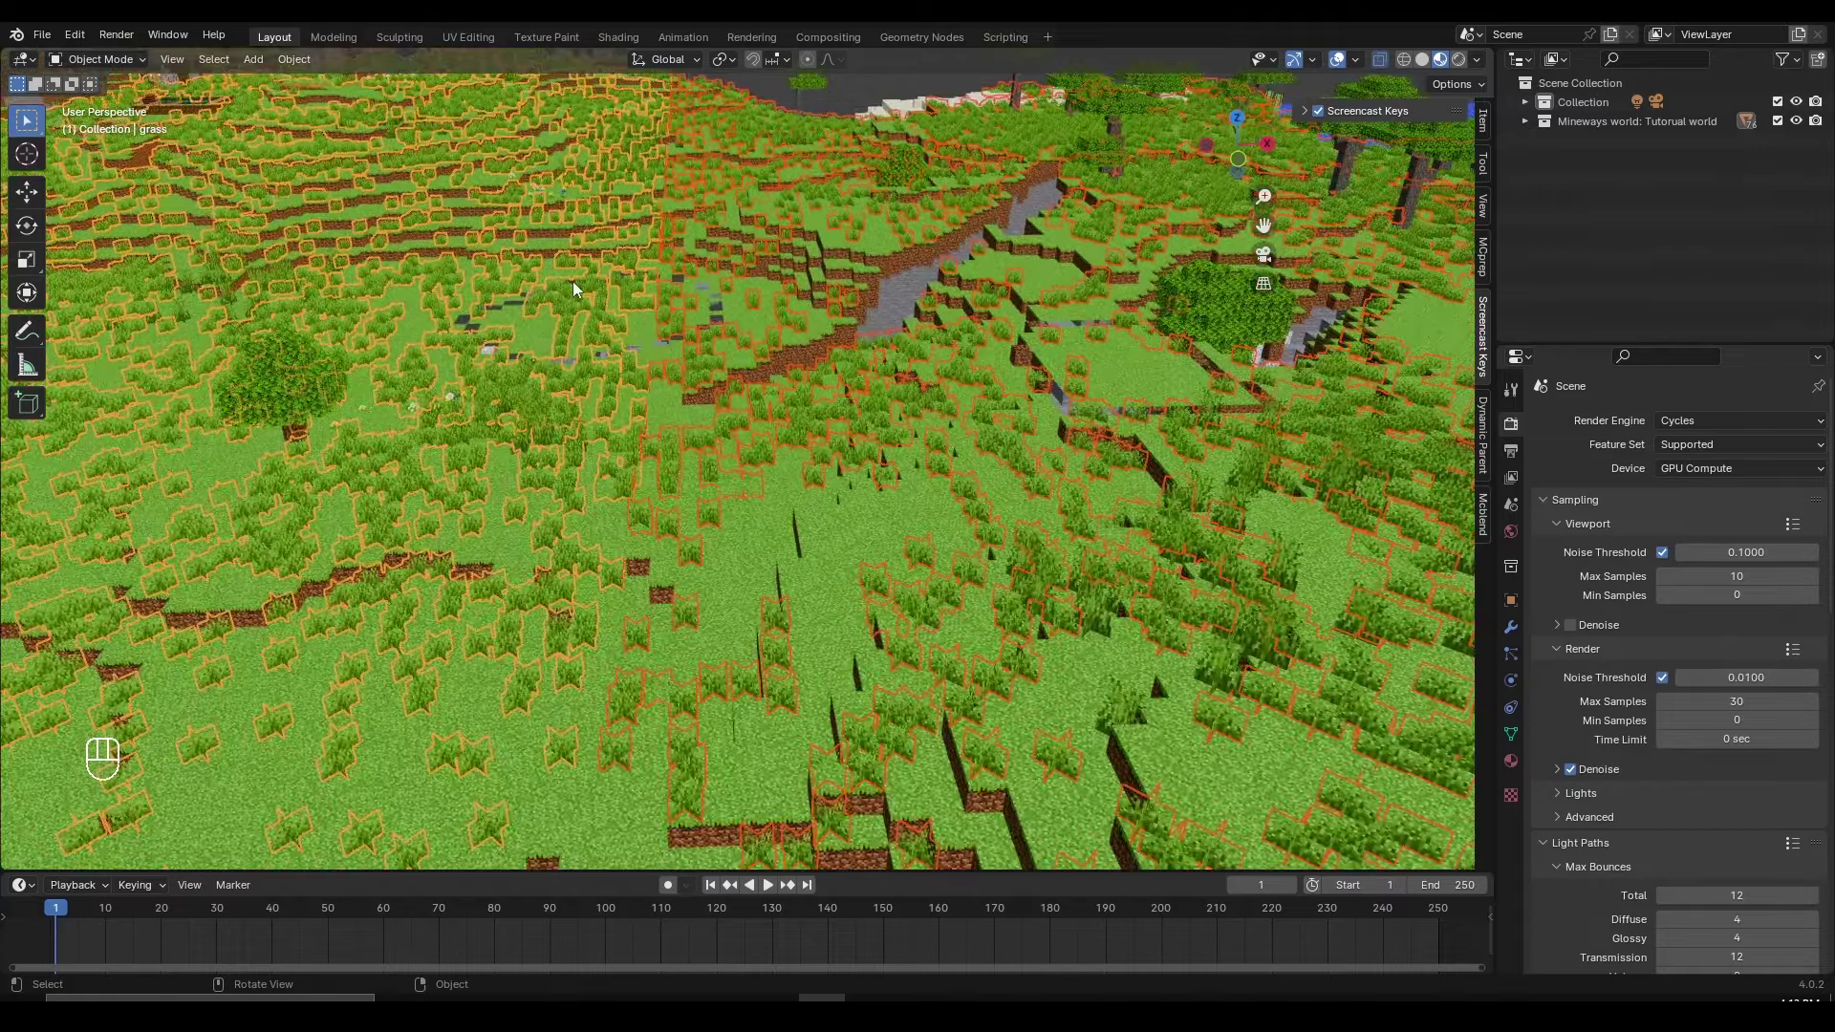
pyautogui.press('g')
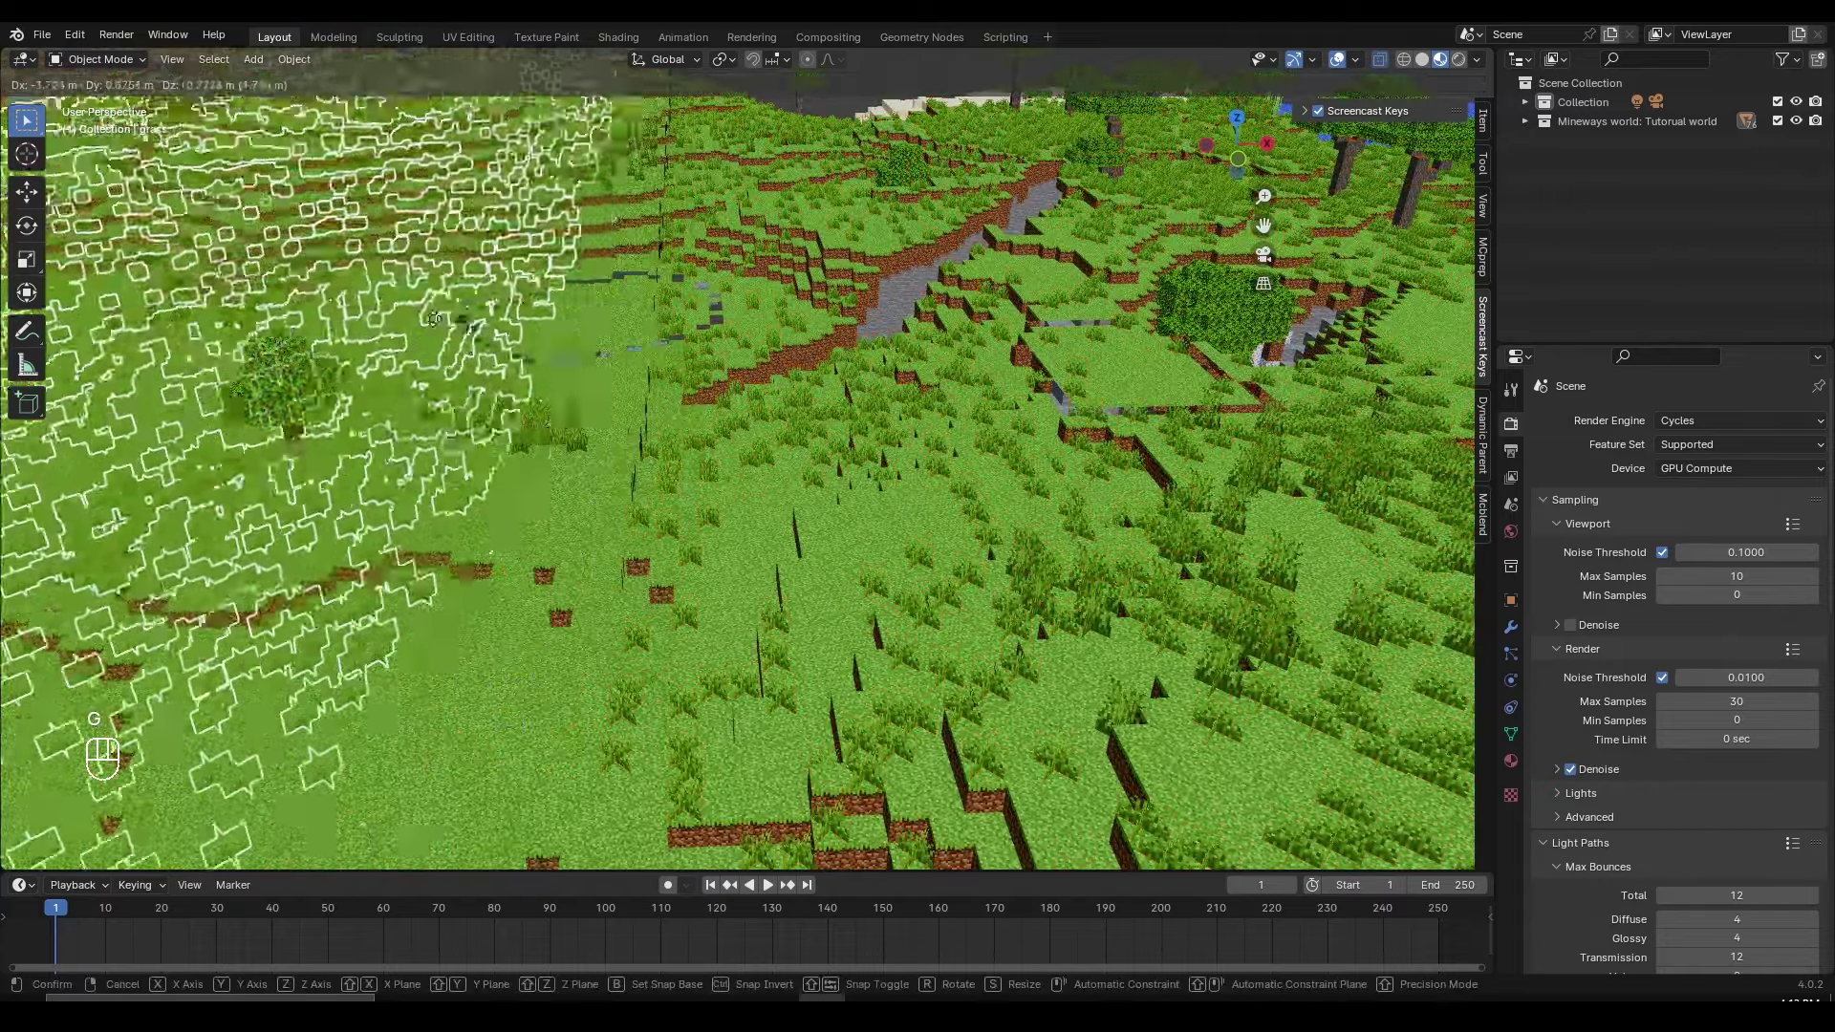
pyautogui.rightClick(569, 302)
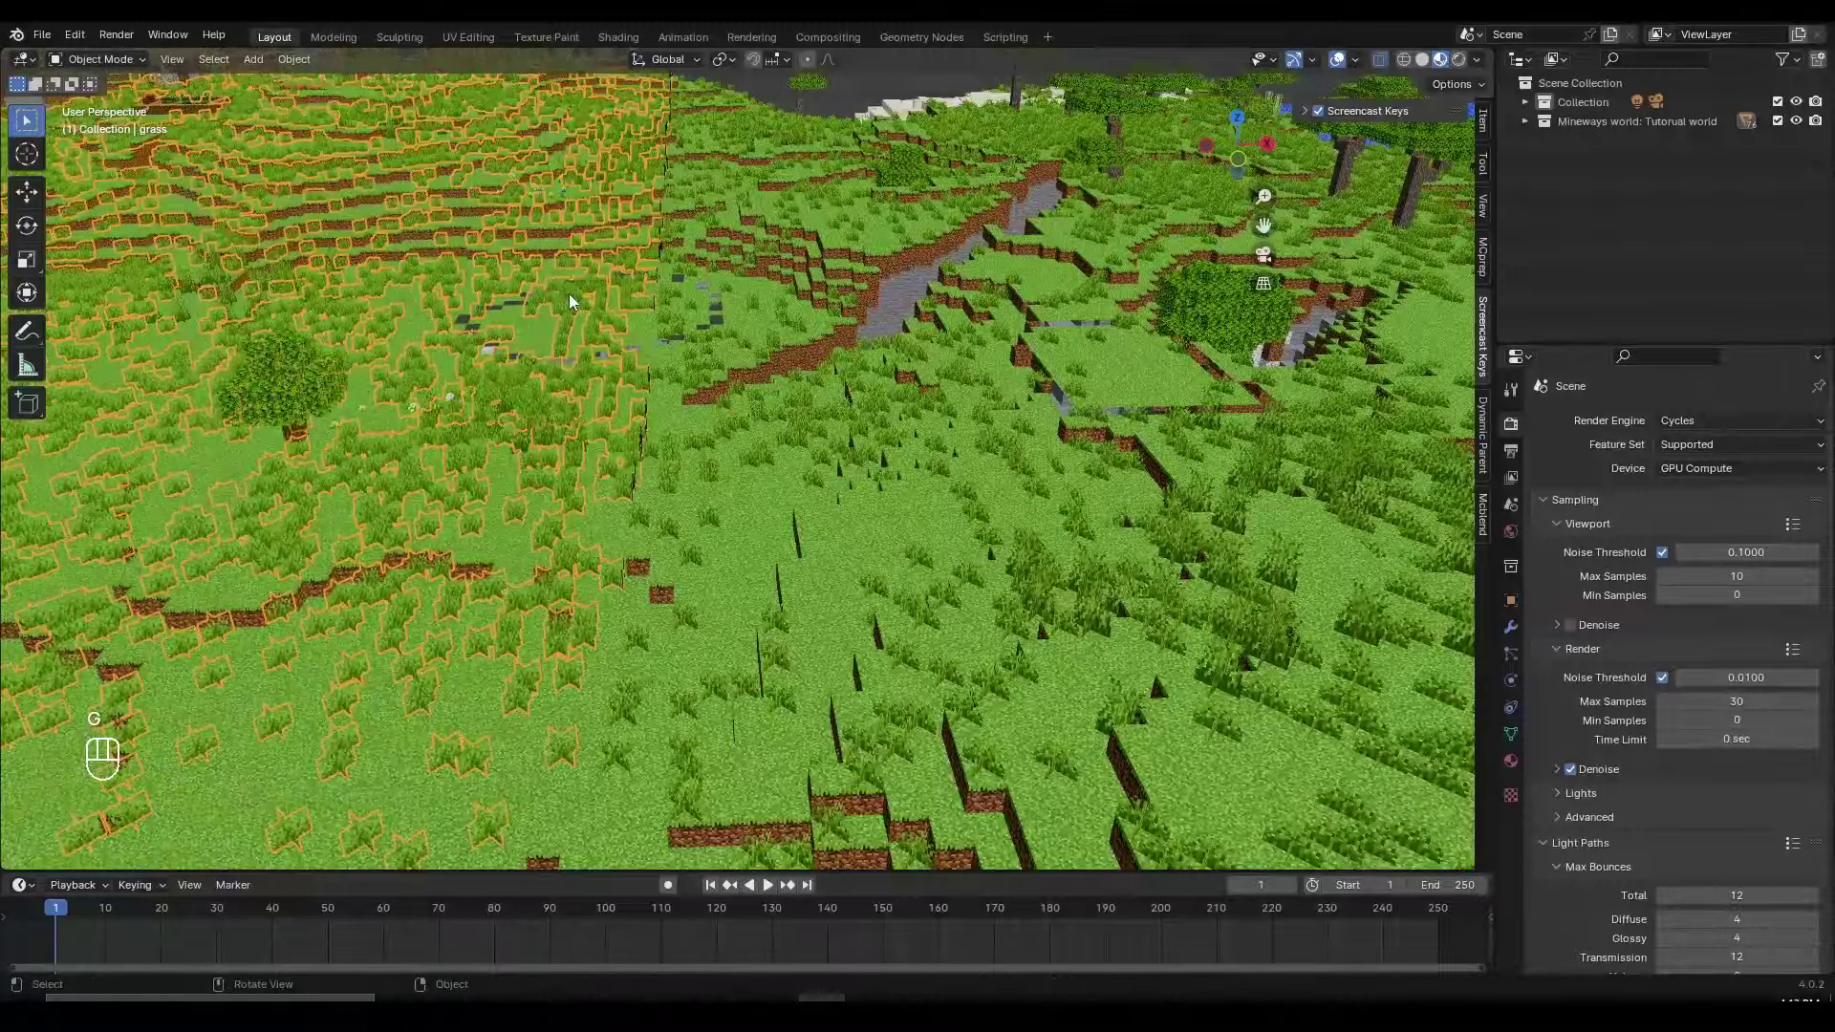
# Step: Select the separated grass half on the positive X side and move it to a new collection named "Extra Layer"
pyautogui.click(701, 337)
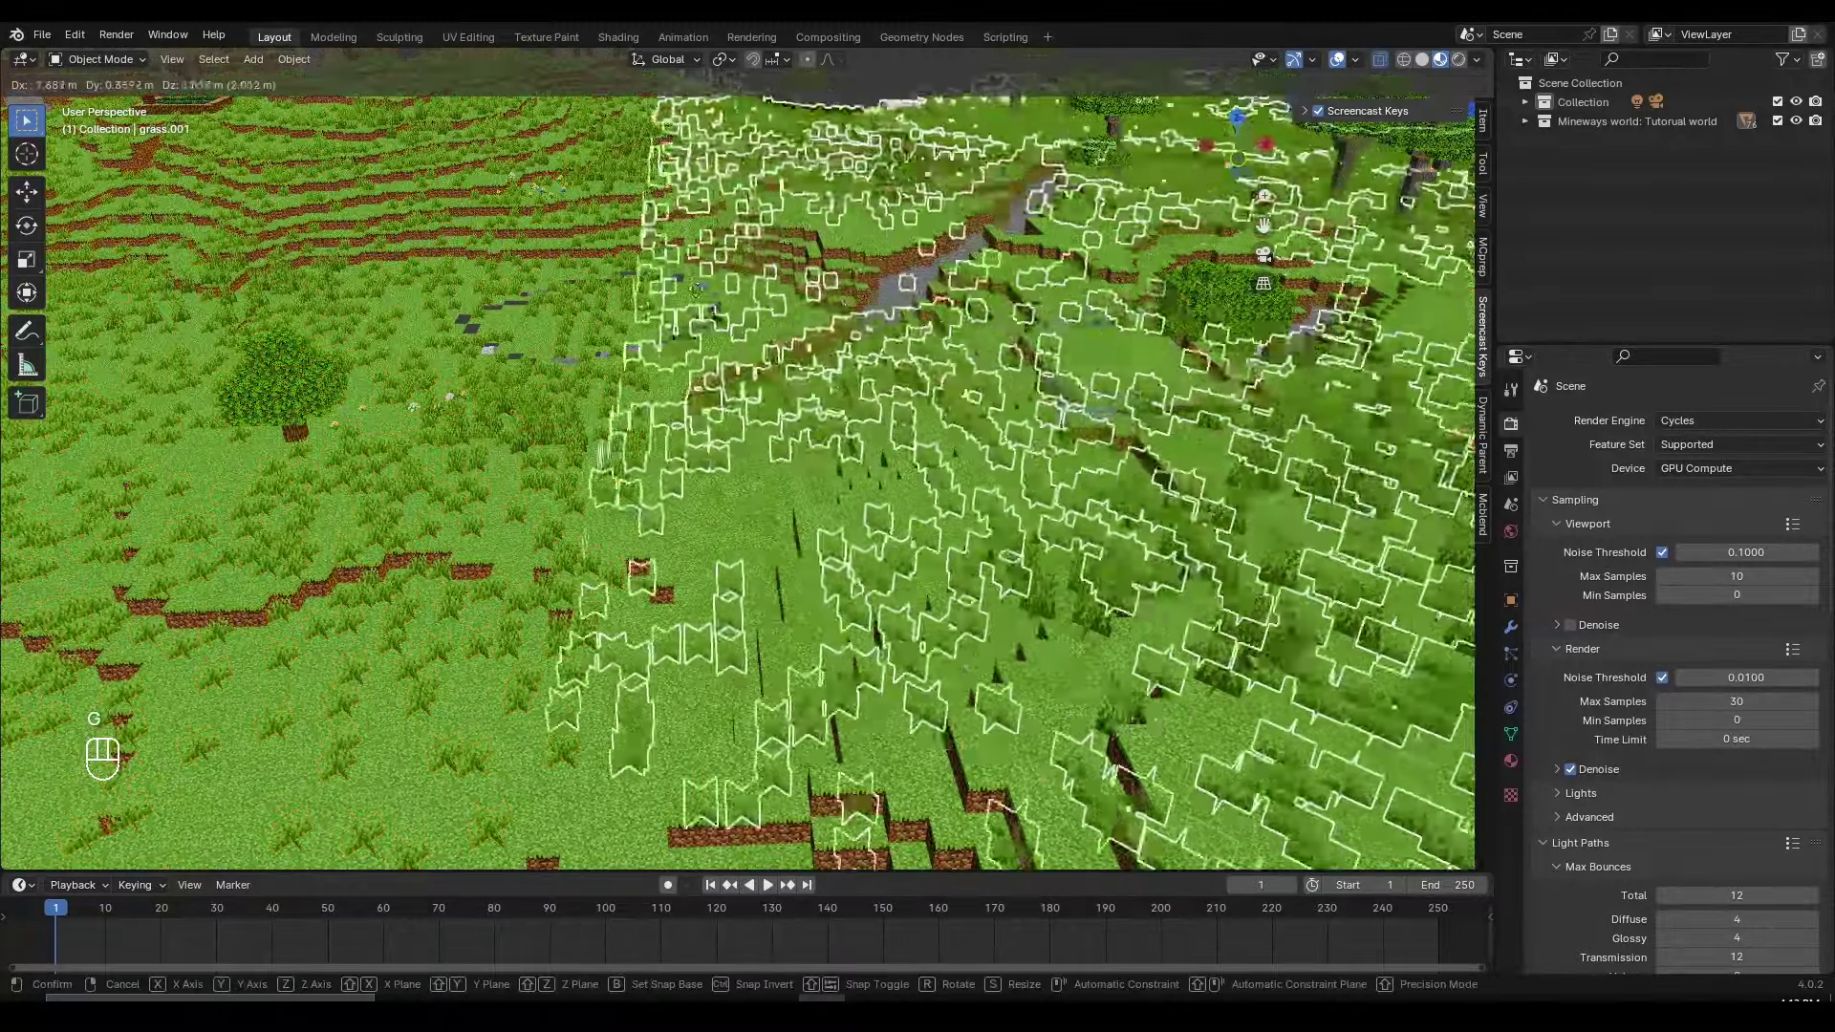
pyautogui.scroll(-5, 699, 300)
pyautogui.scroll(4, 890, 318)
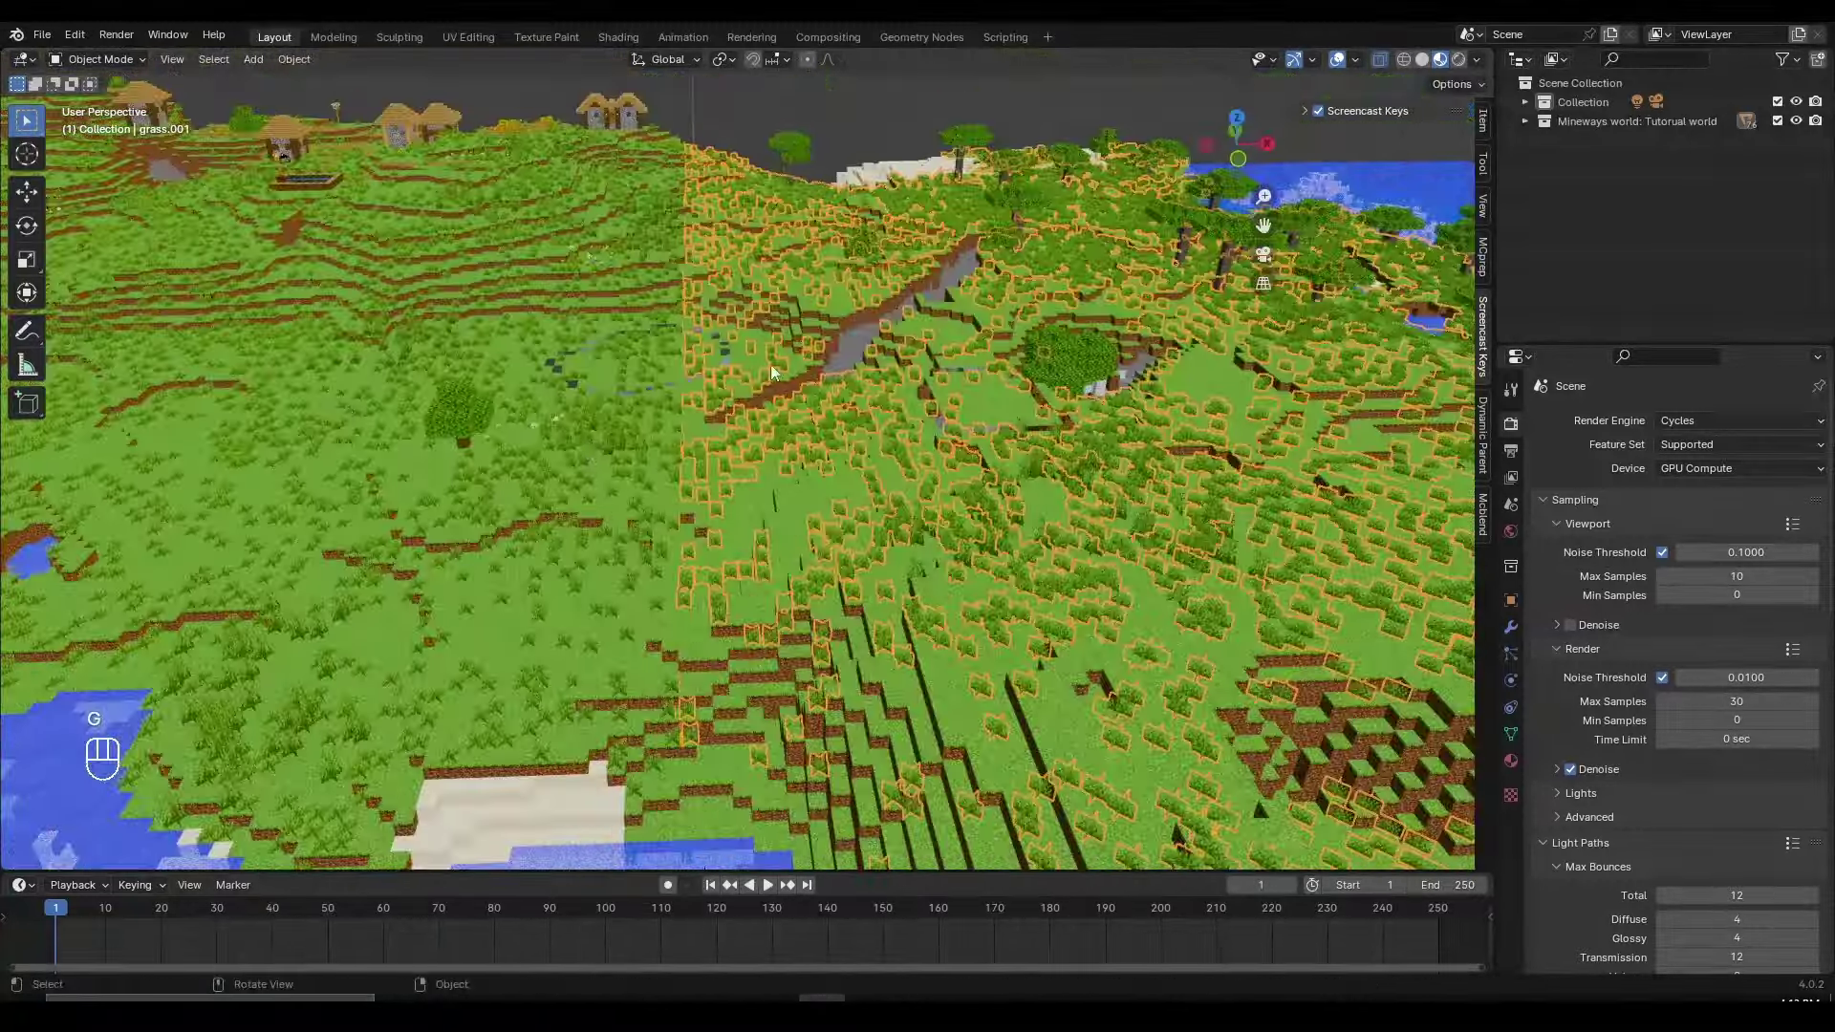
pyautogui.scroll(-3, 770, 364)
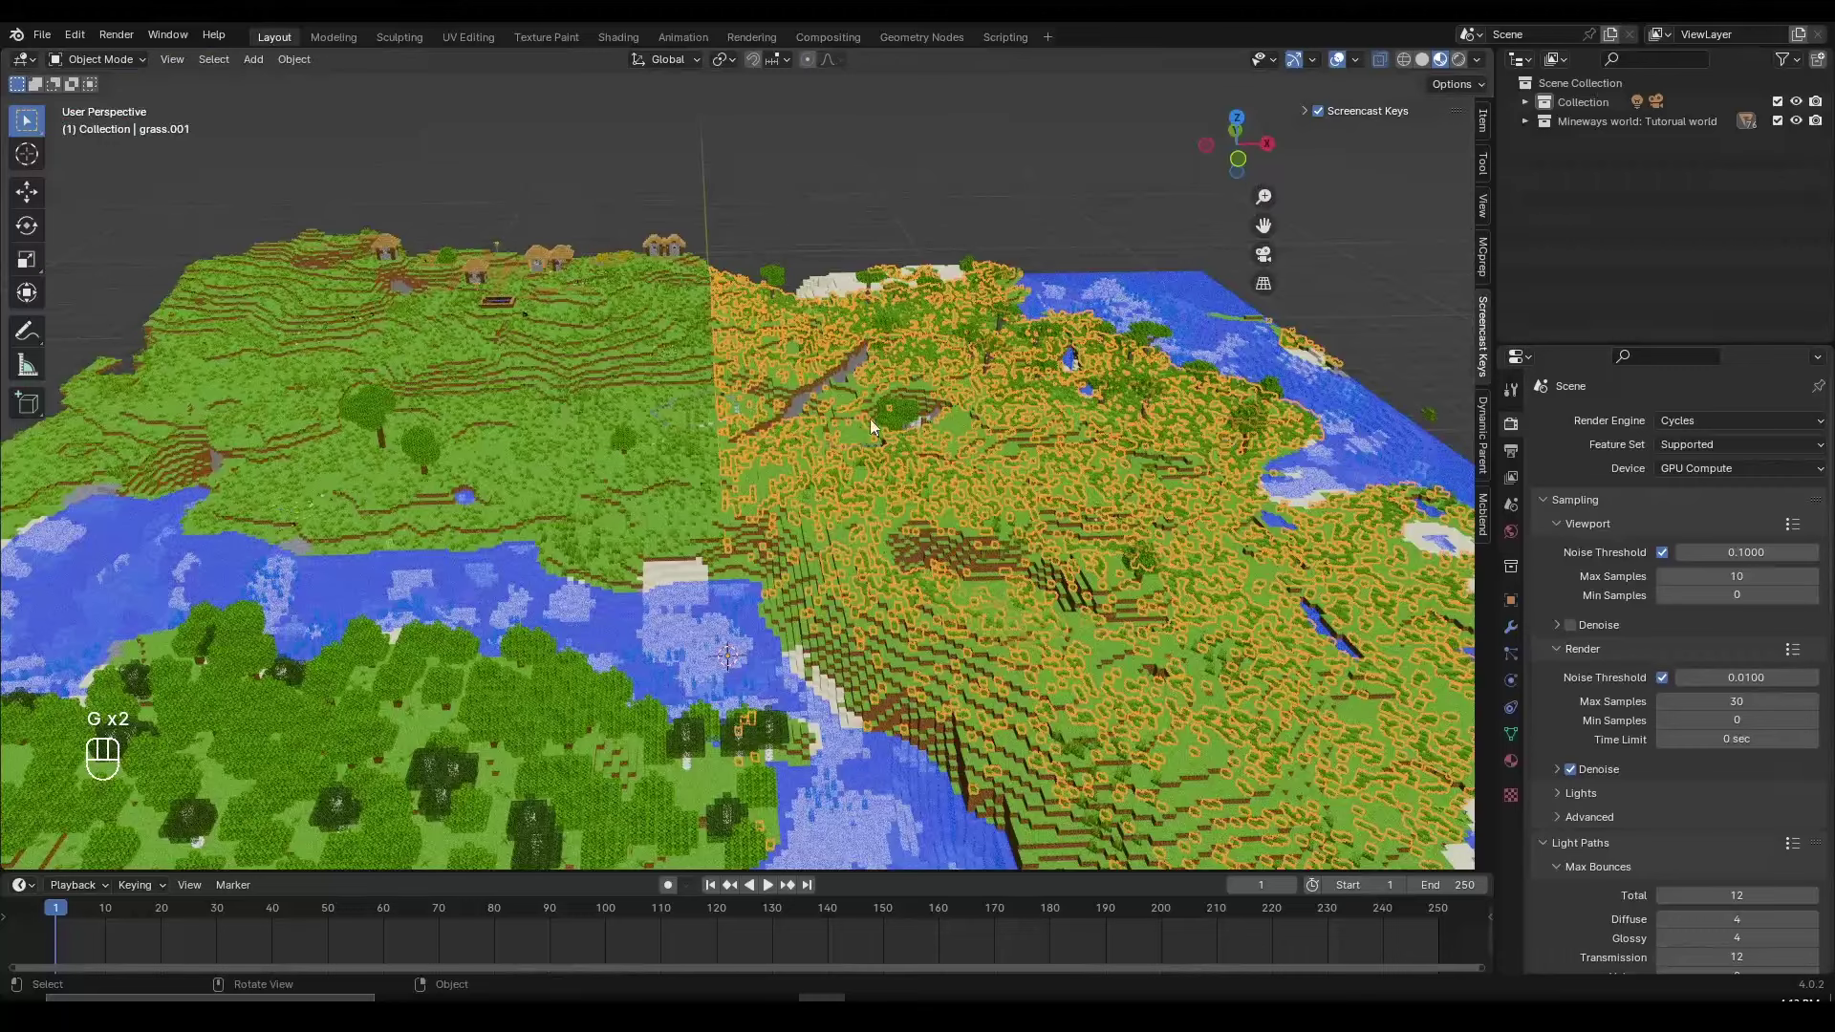
pyautogui.press('m')
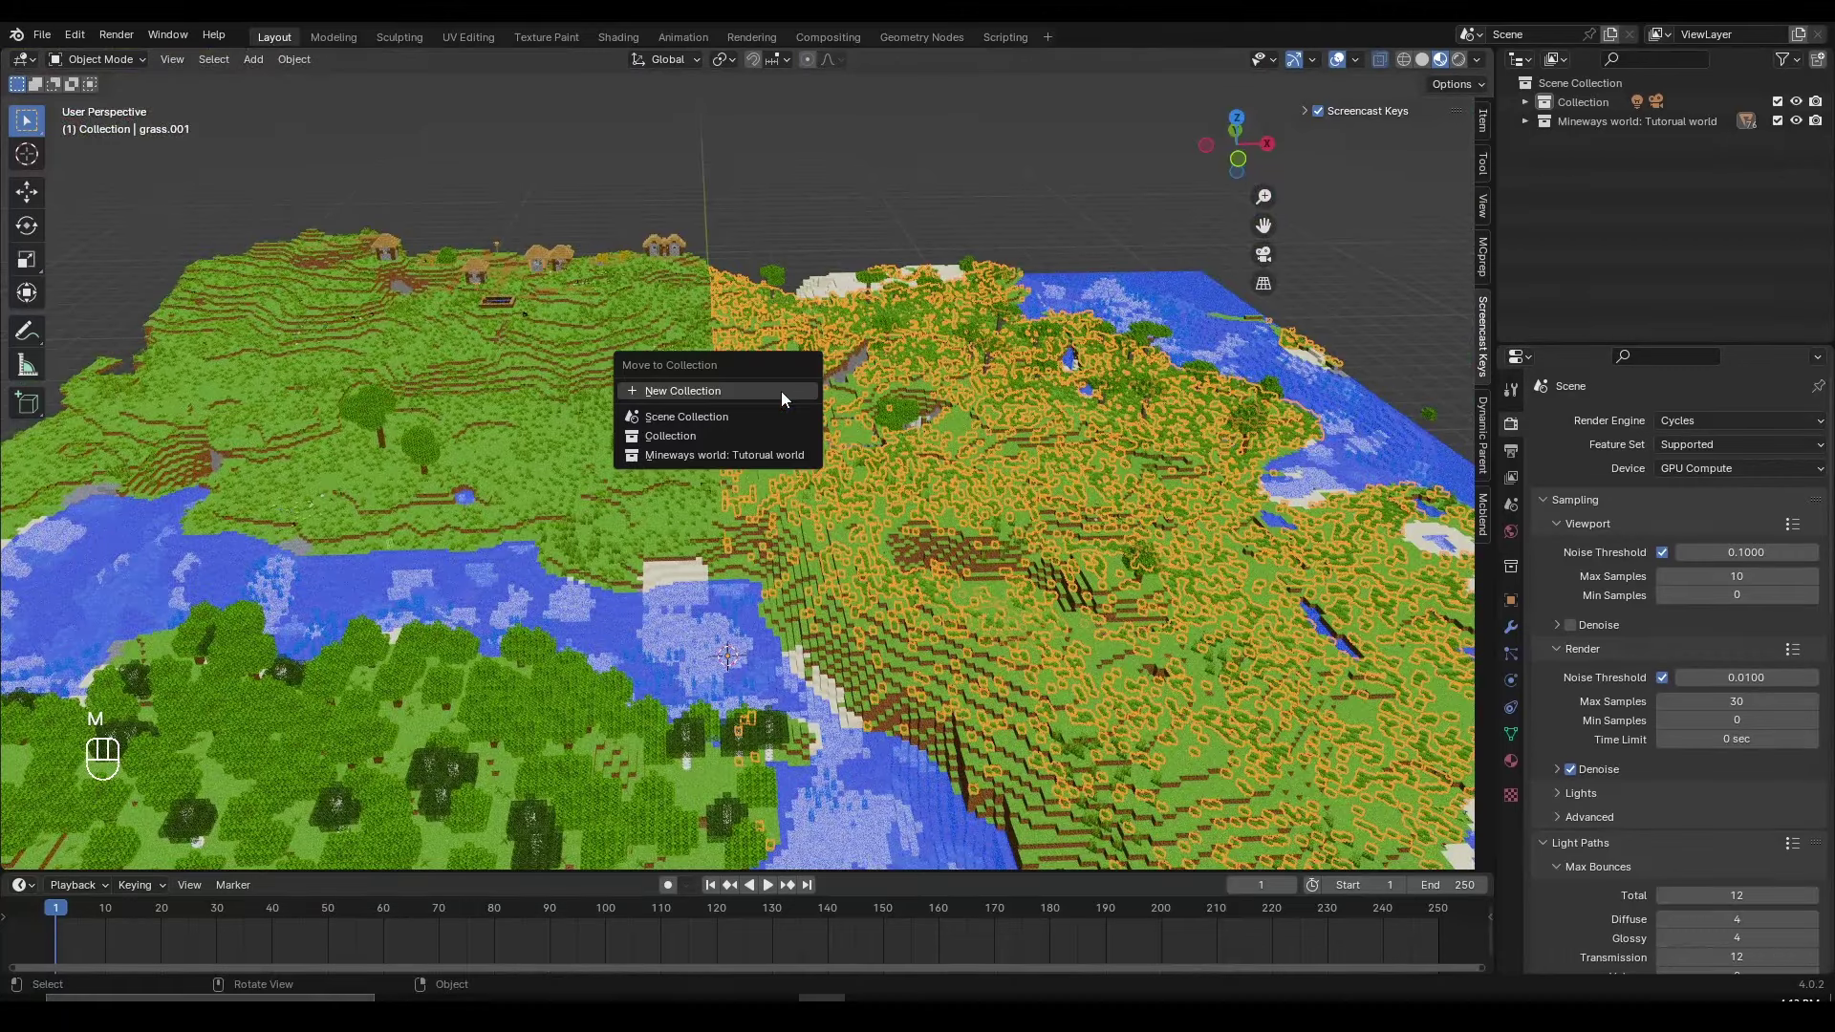
pyautogui.click(782, 391)
pyautogui.write('E')
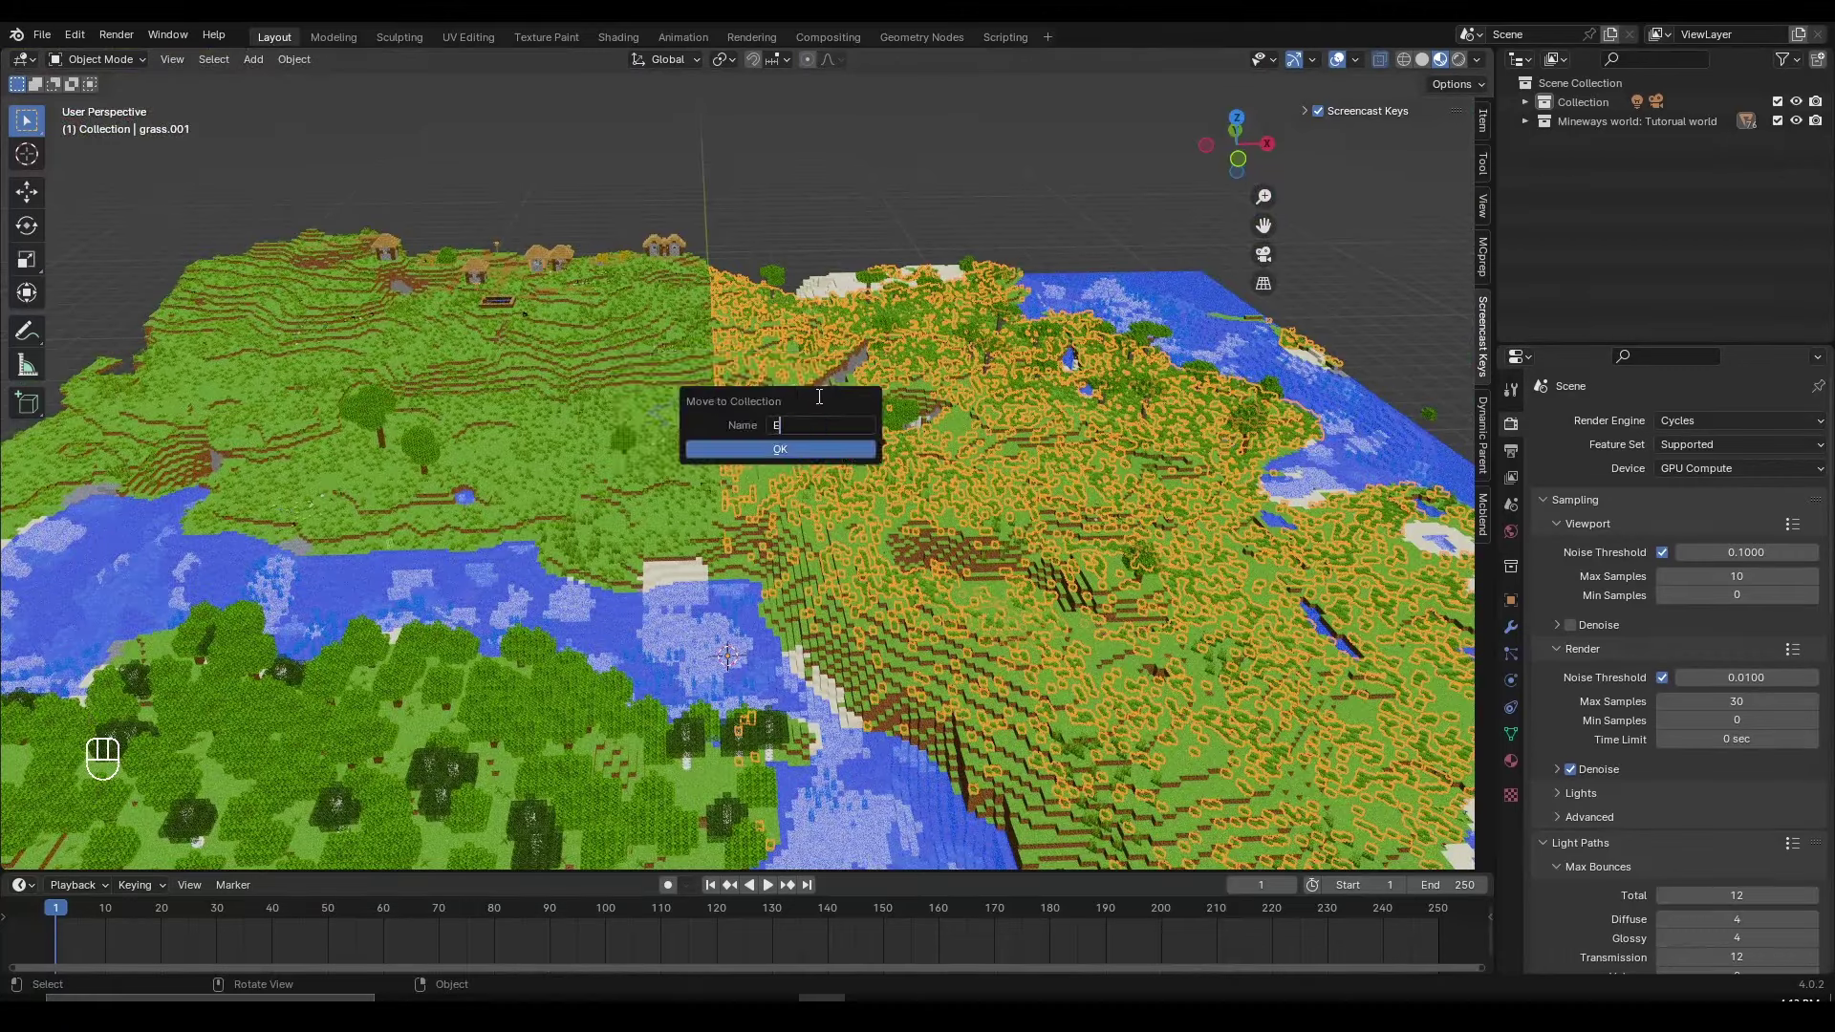
pyautogui.write('xtra Layer')
pyautogui.click(760, 455)
pyautogui.click(775, 455)
# Step: Exclude the Extra Layer collection from the view layer
pyautogui.scroll(2, 886, 410)
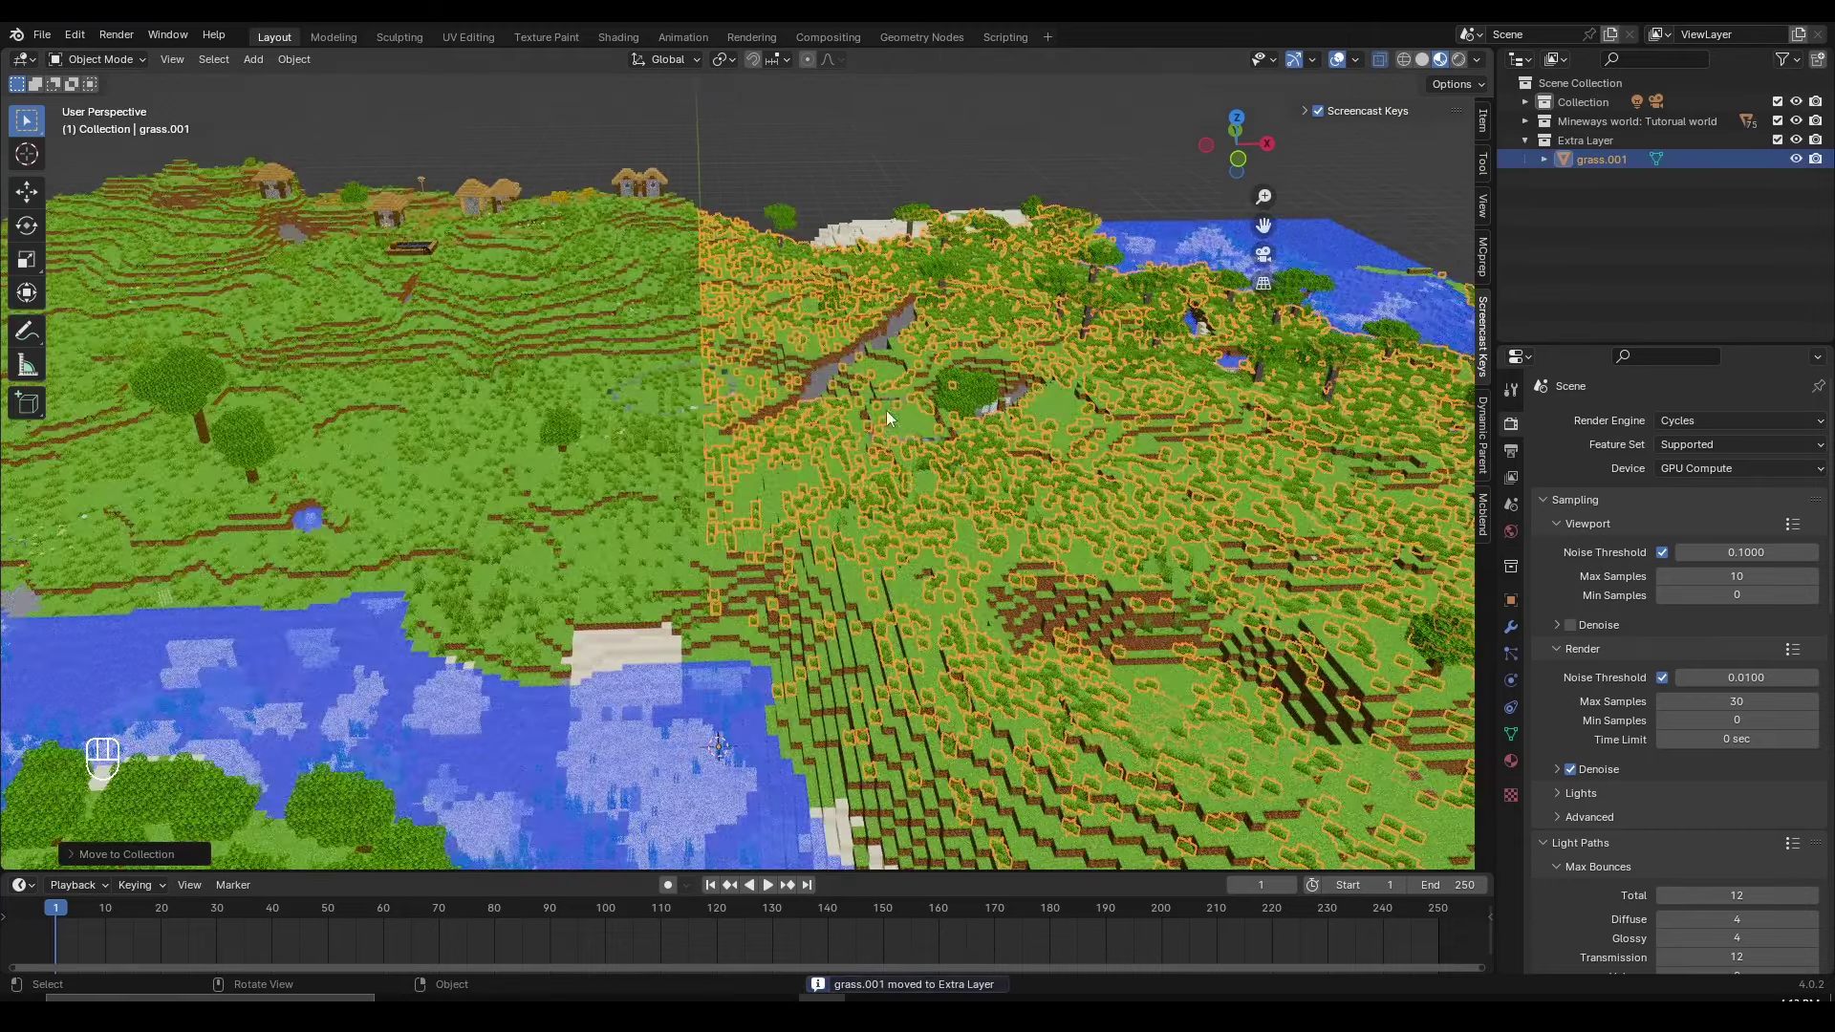
pyautogui.keyDown('shift'); pyautogui.moveTo(973, 420); pyautogui.dragTo(915, 409, button='middle'); pyautogui.keyUp('shift')
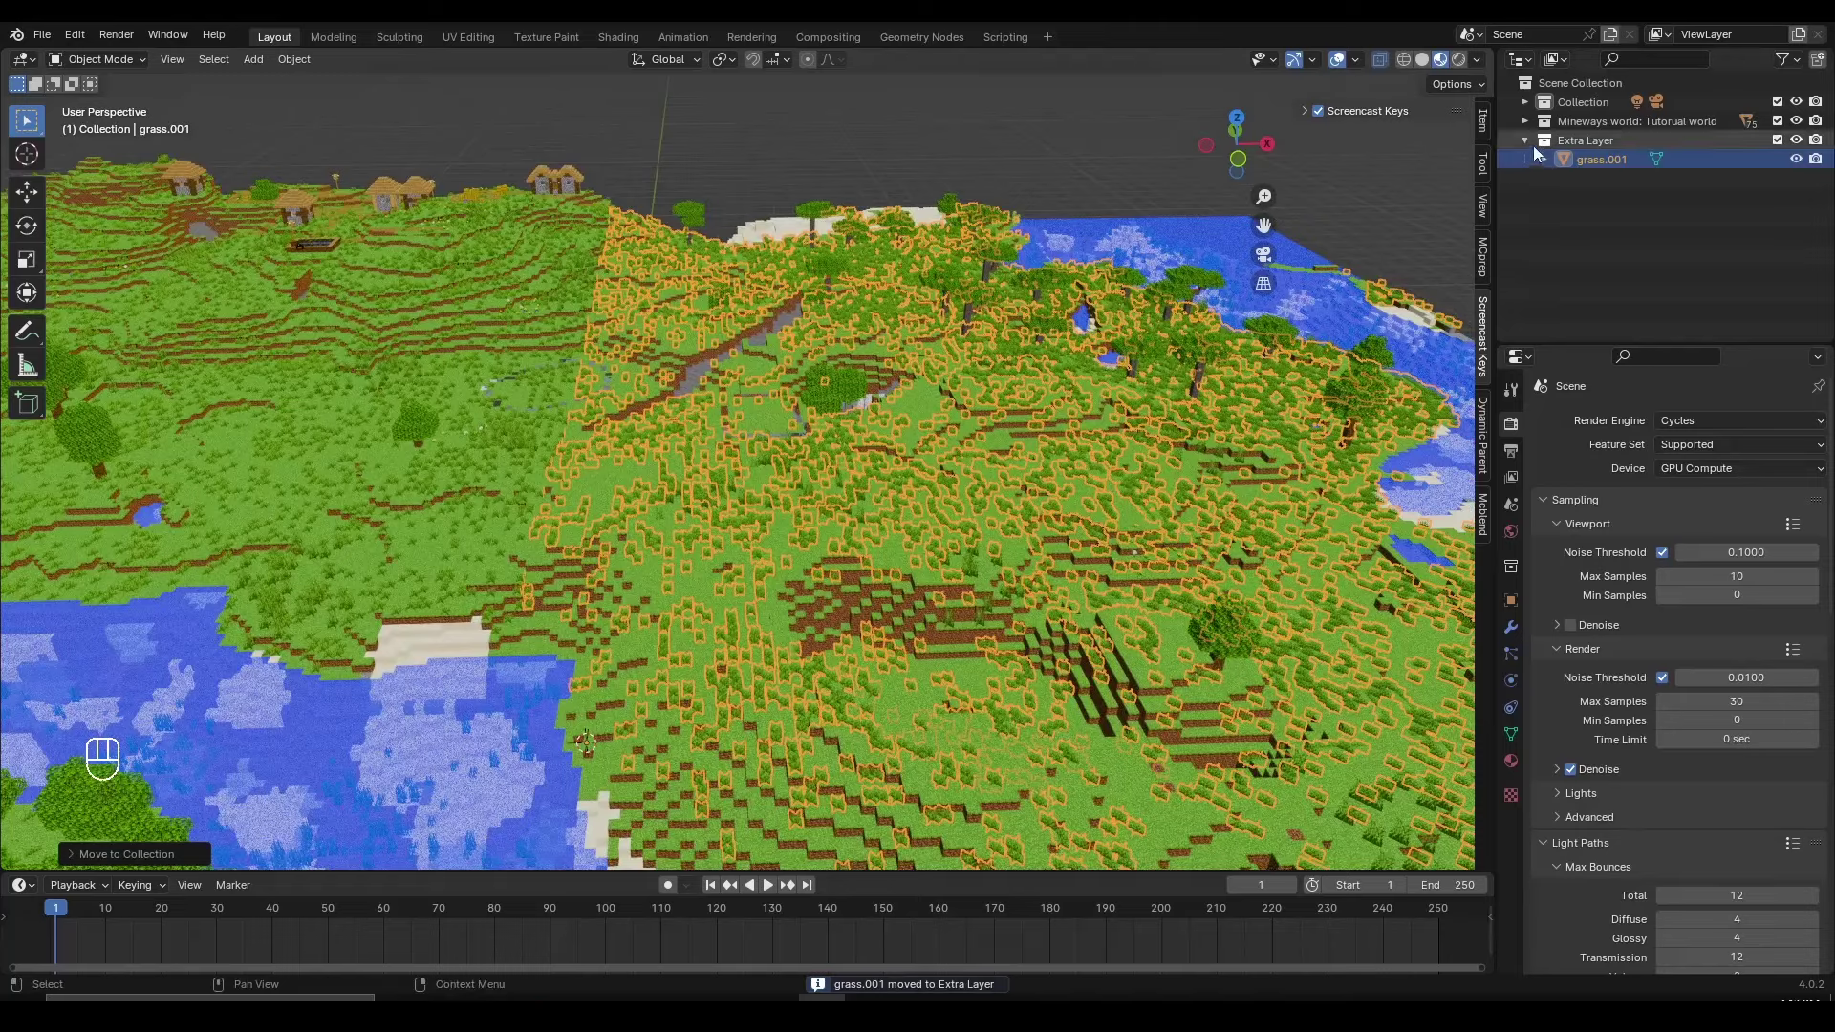
pyautogui.click(1778, 140)
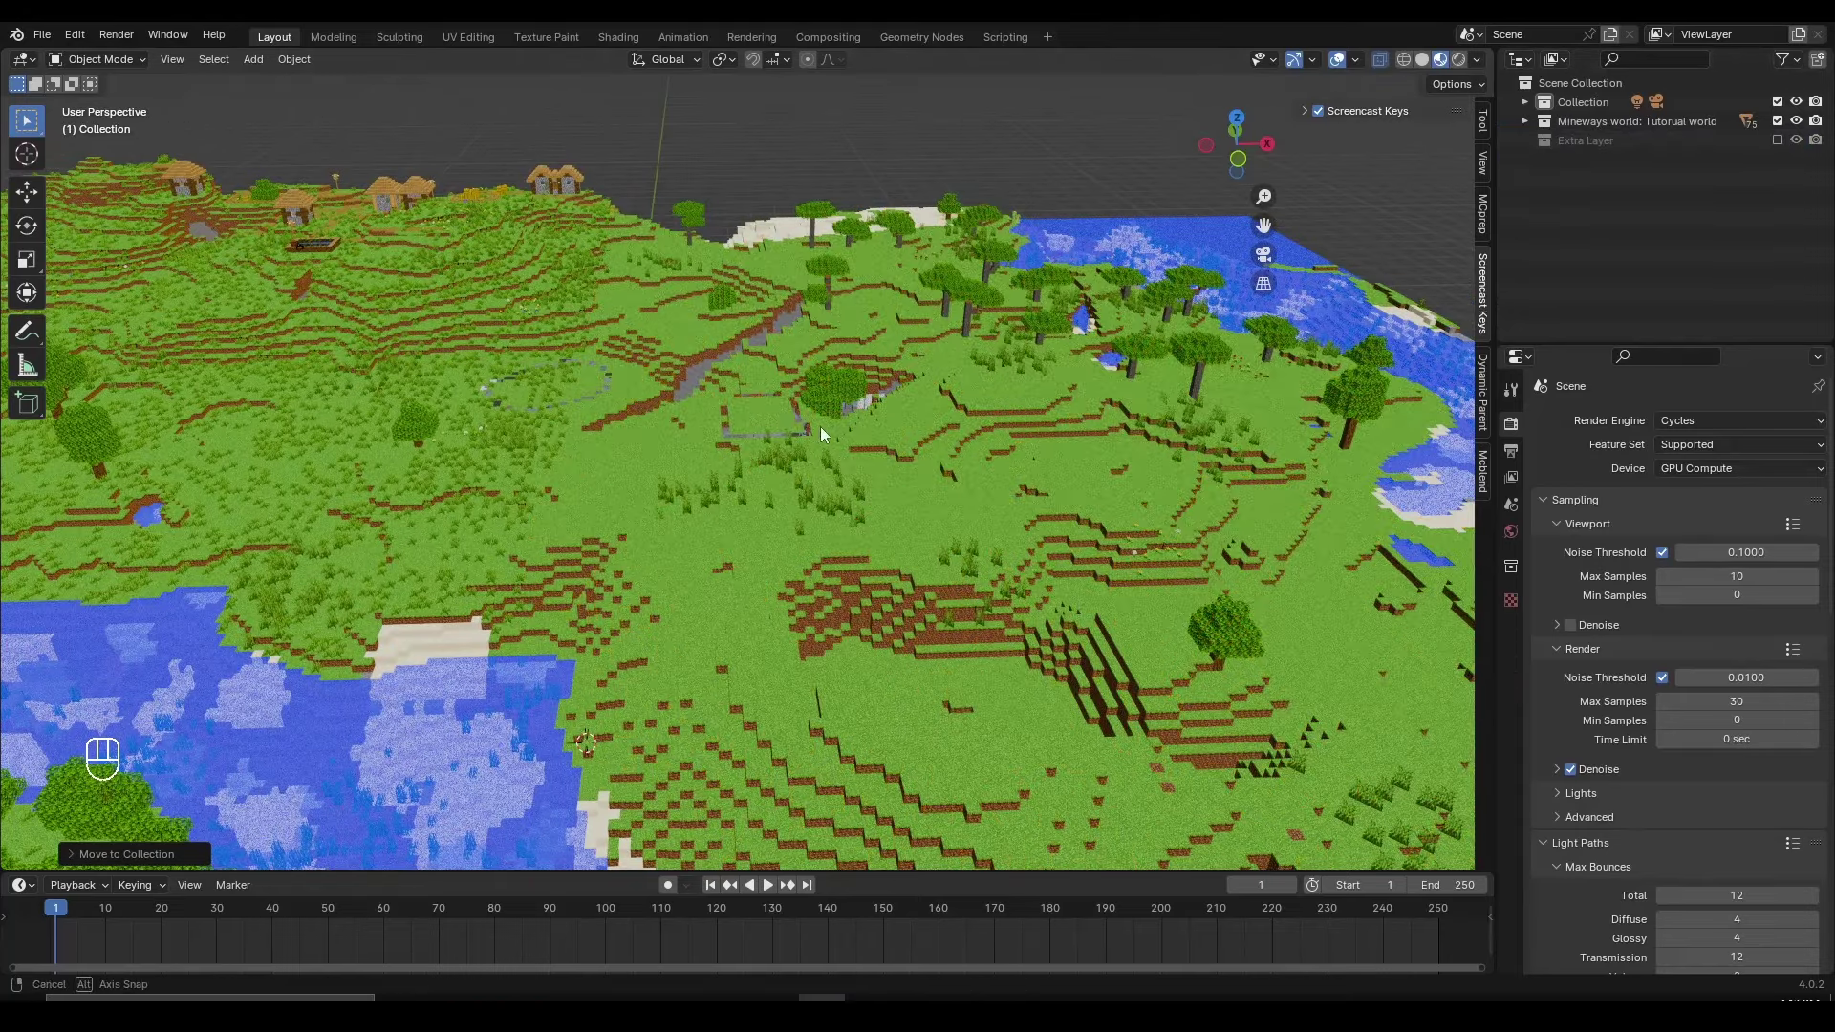
pyautogui.moveTo(820, 426); pyautogui.dragTo(772, 436, button='middle')
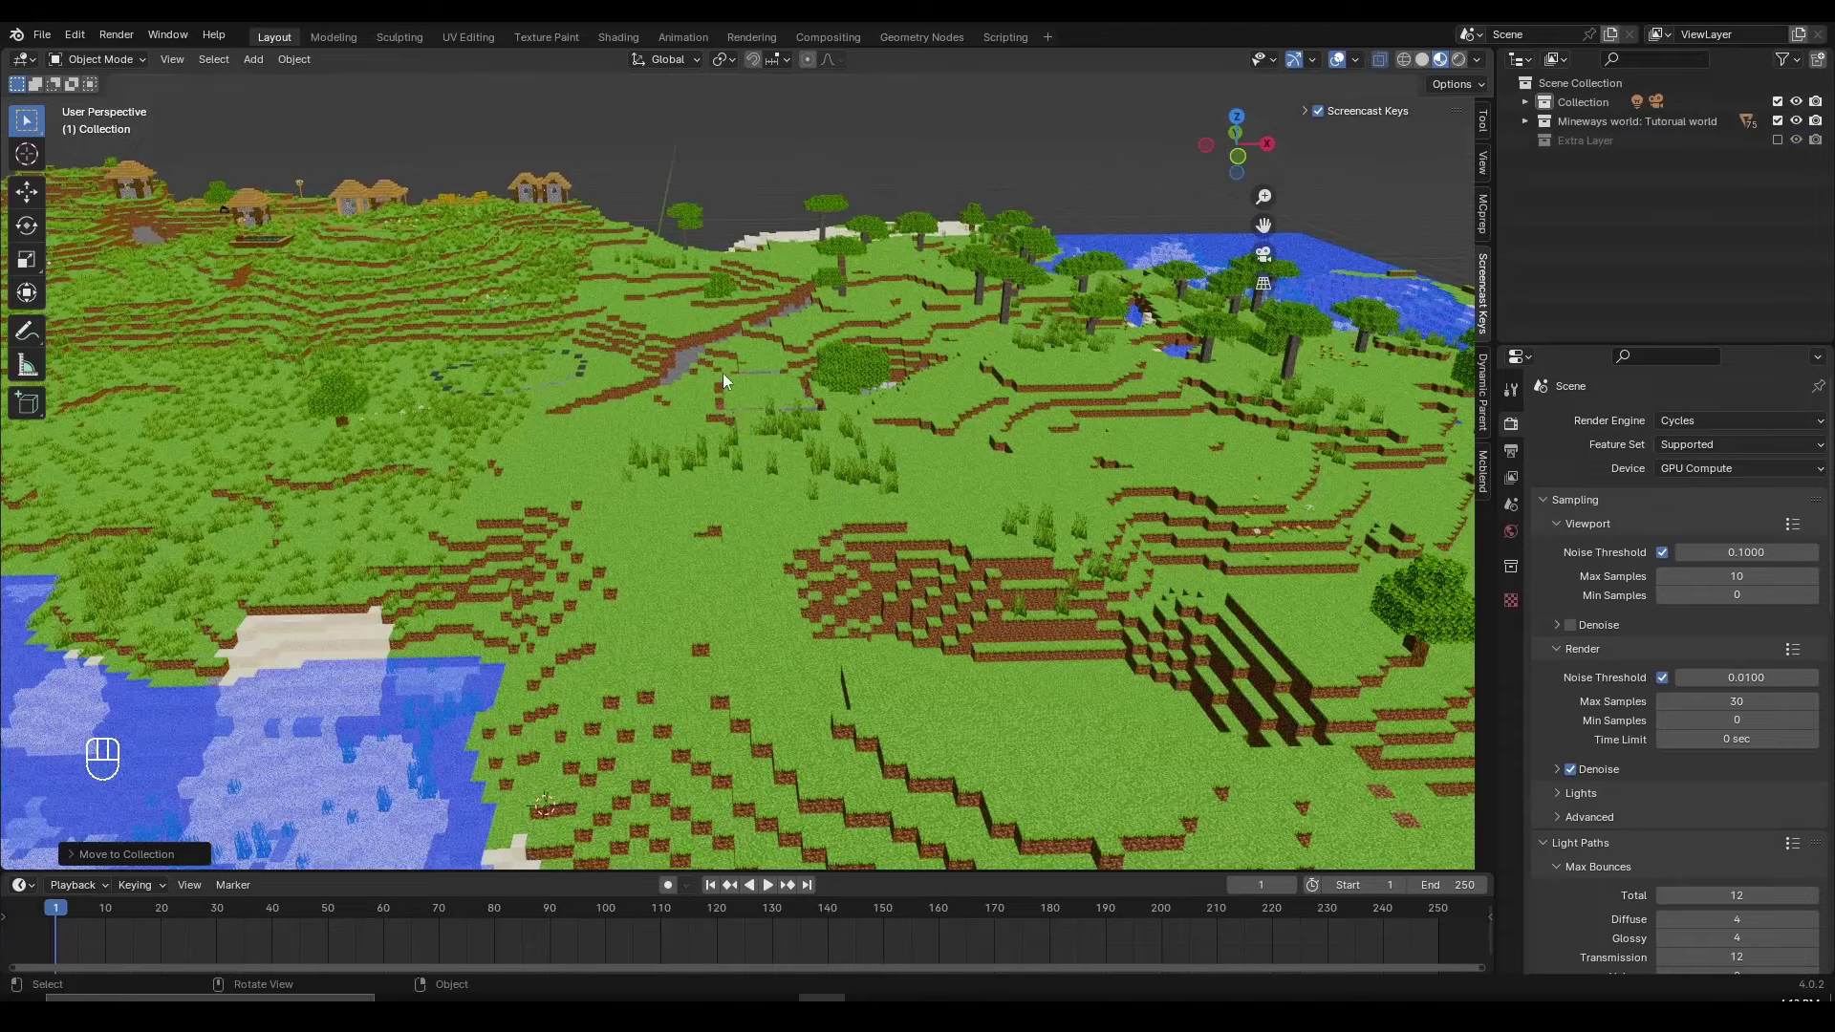
# Step: Select the grass_block_top ground object and enter Edit Mode on it in the top orthographic view
pyautogui.click(722, 372)
pyautogui.moveTo(722, 372); pyautogui.dragTo(793, 339, button='middle')
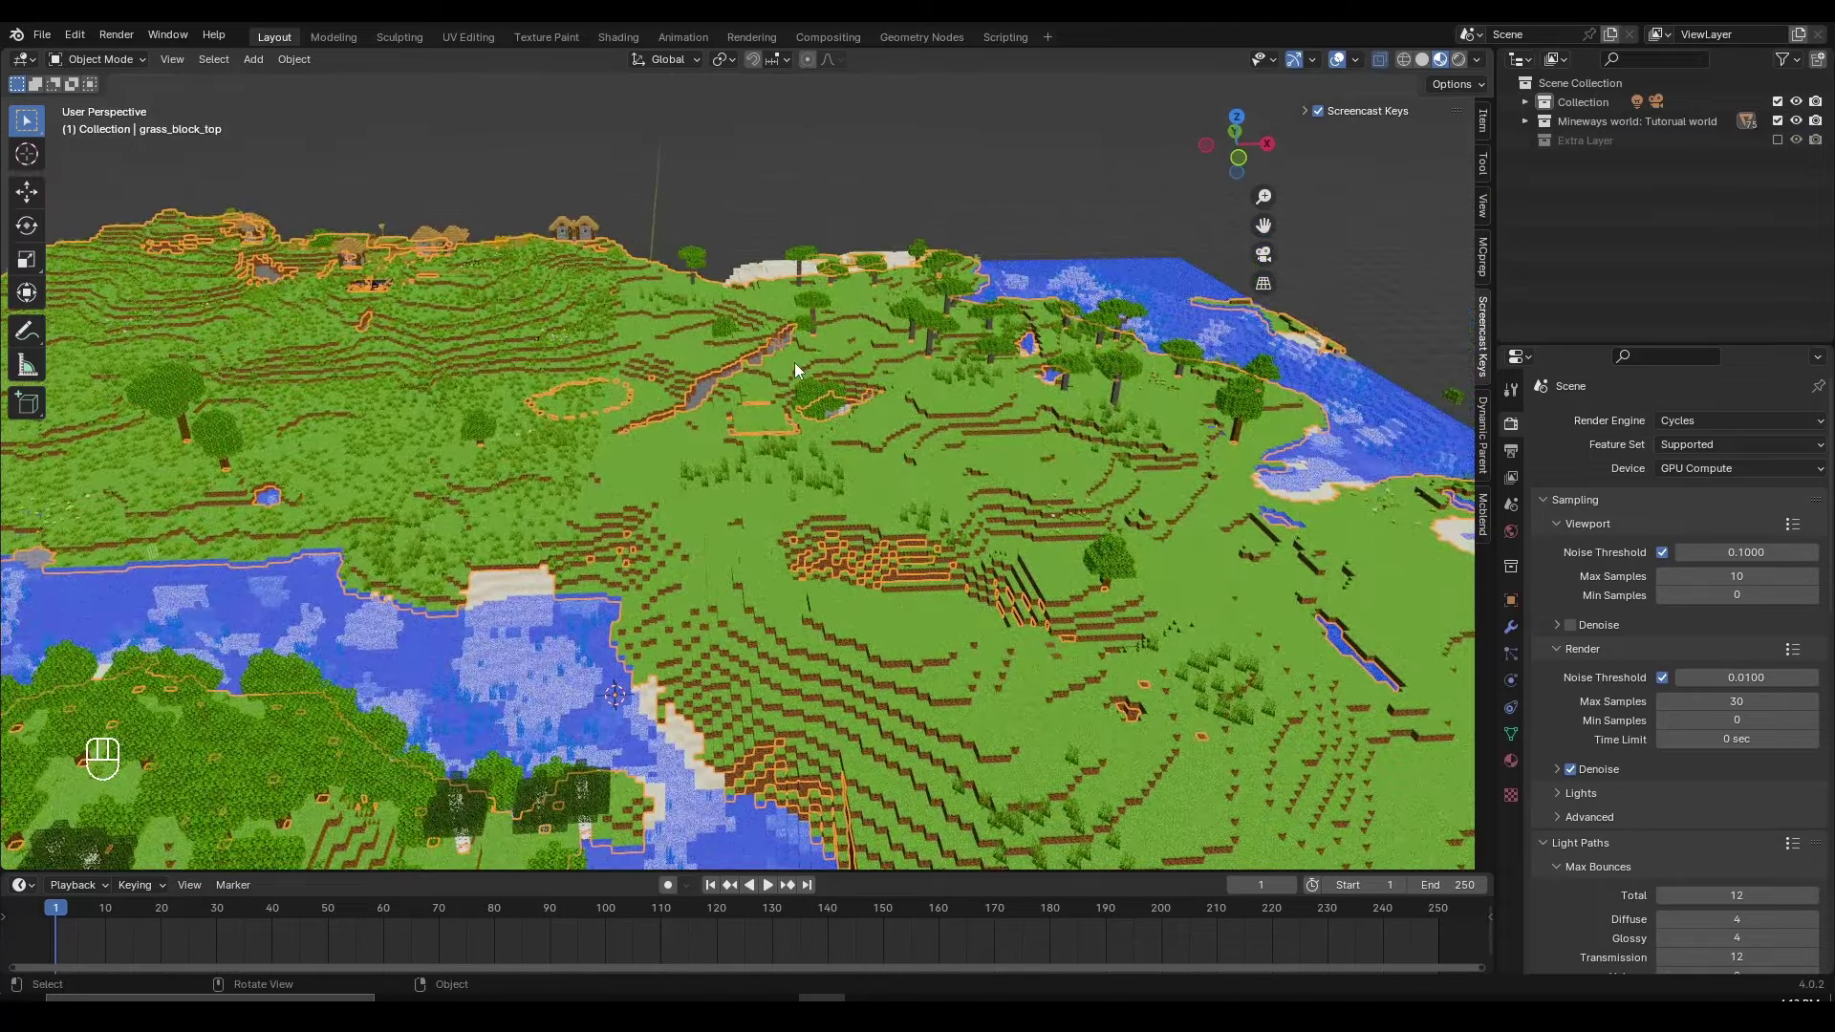
pyautogui.press('KP_7')
pyautogui.scroll(-4, 869, 589)
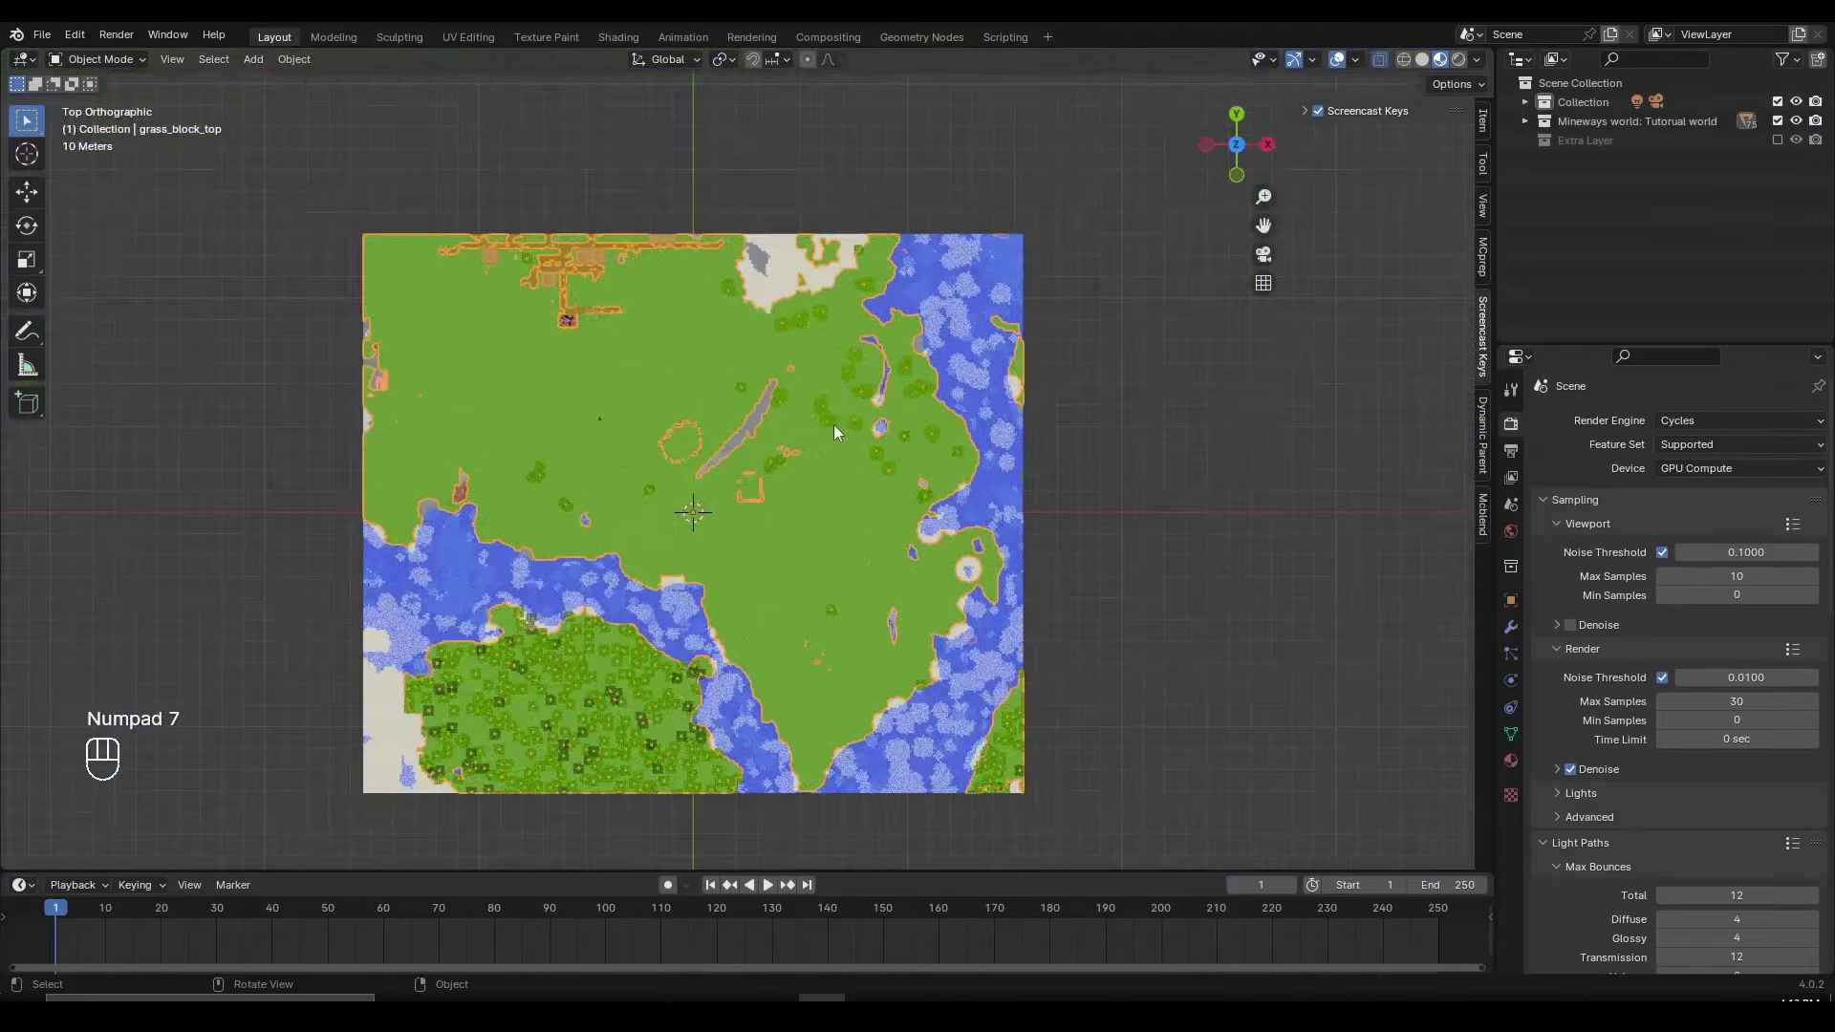
pyautogui.press('Tab')
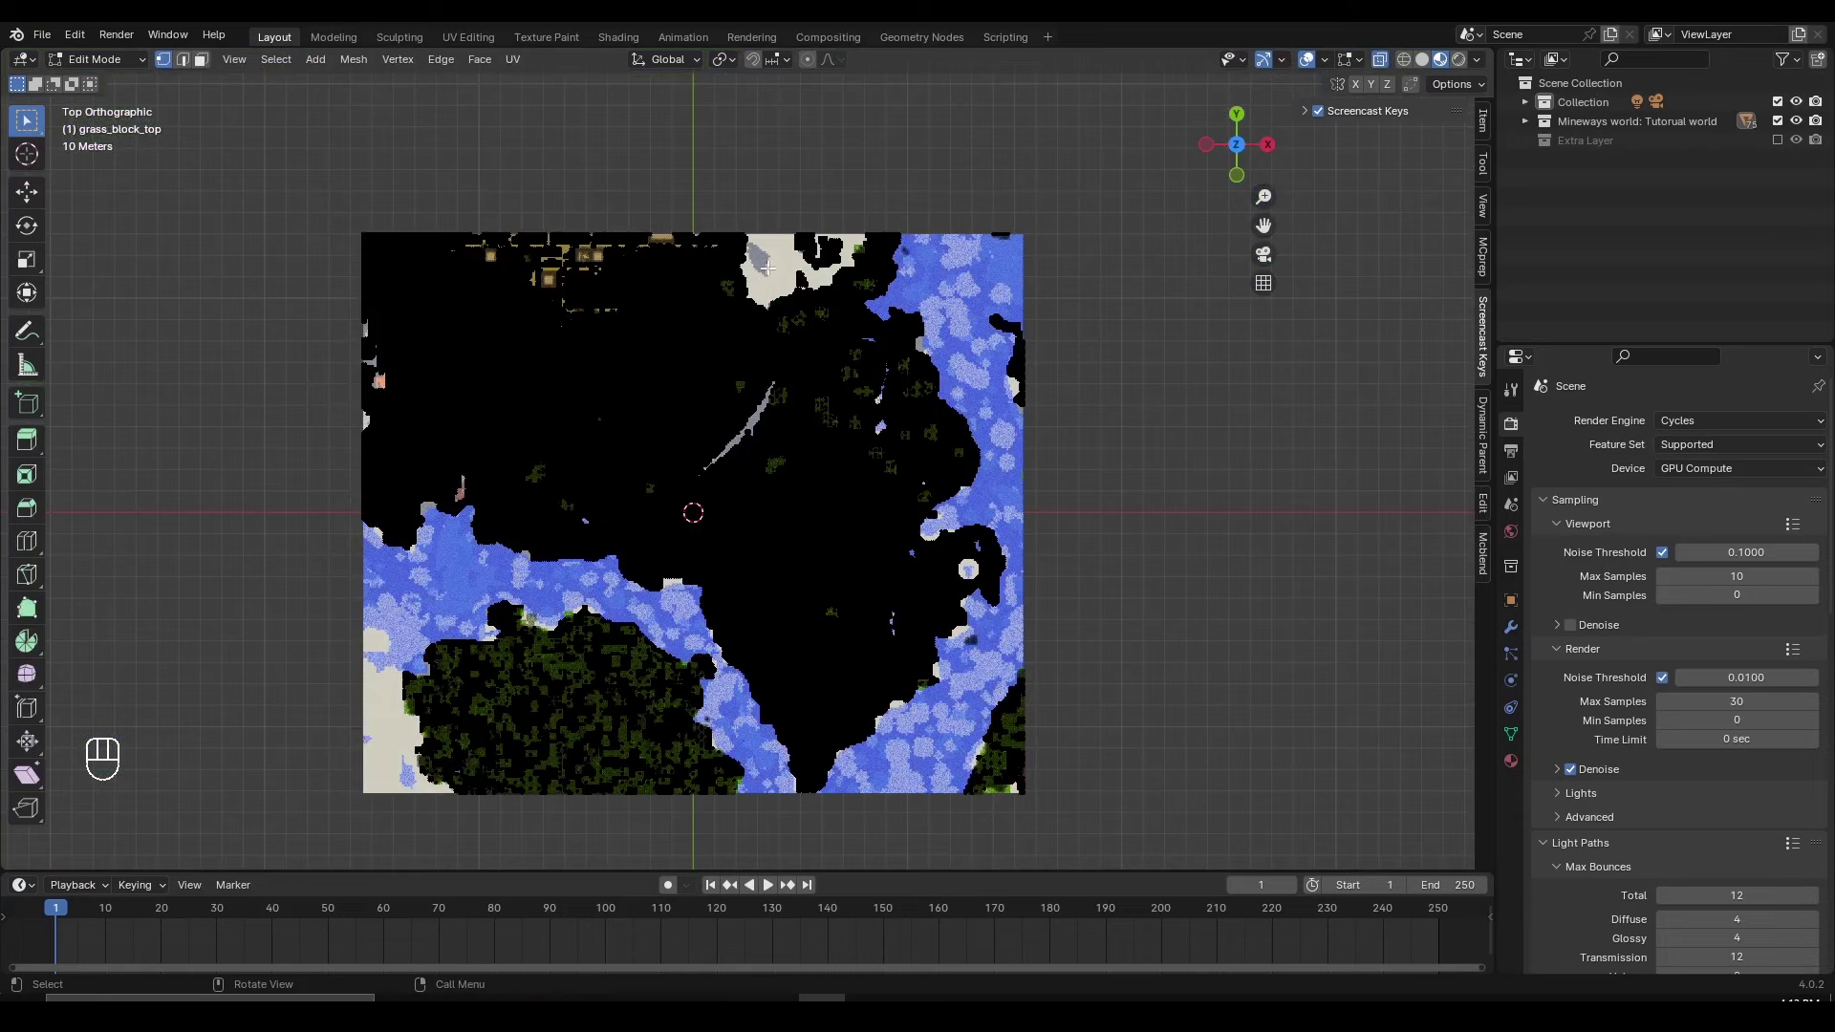
# Step: Box-select the positive X half of the grass_block_top mesh, separate it by selection, and return to Object Mode
pyautogui.press('b')
pyautogui.moveTo(686, 172); pyautogui.dragTo(1105, 834)
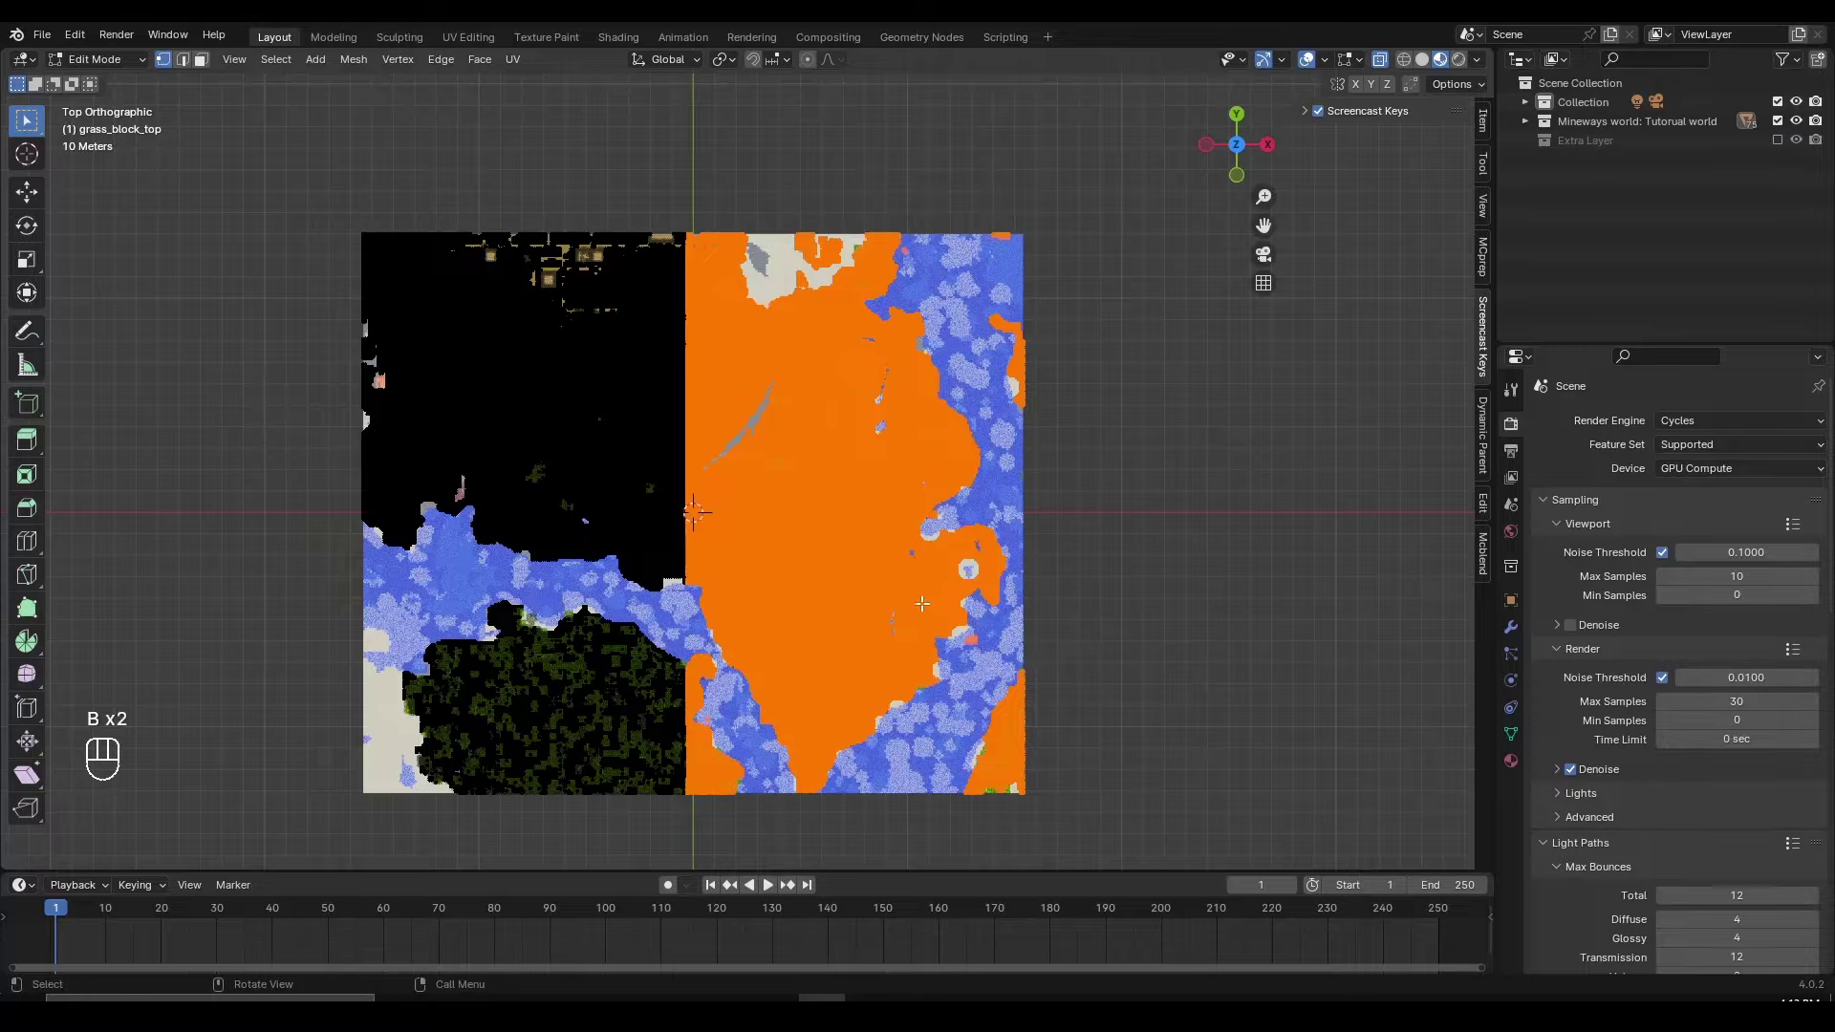
pyautogui.press('p')
pyautogui.click(921, 604)
pyautogui.moveTo(921, 604); pyautogui.dragTo(795, 427, button='middle')
pyautogui.press('Tab')
# Step: Select the separated grass block half, test that it moves independently, and move it to the Extra Layer collection
pyautogui.scroll(9, 708, 511)
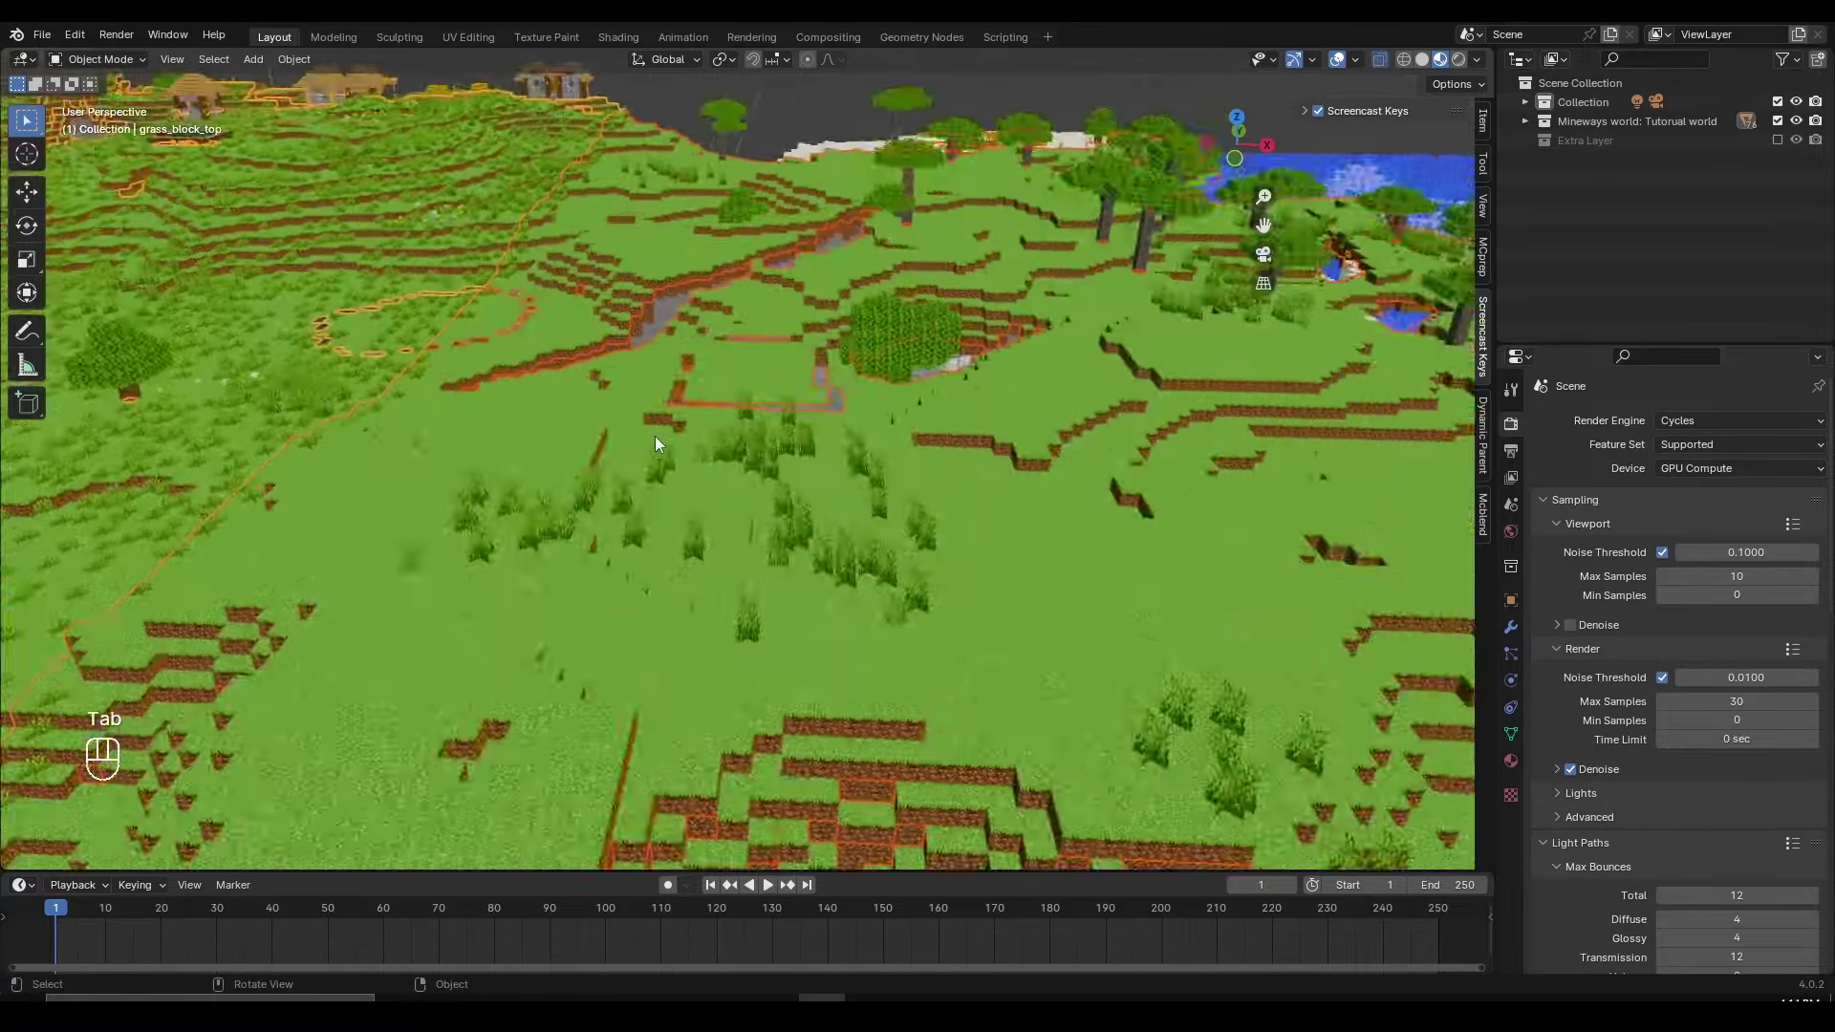
pyautogui.moveTo(655, 436); pyautogui.dragTo(634, 405, button='middle')
pyautogui.click(615, 404)
pyautogui.press('g')
pyautogui.rightClick(678, 569)
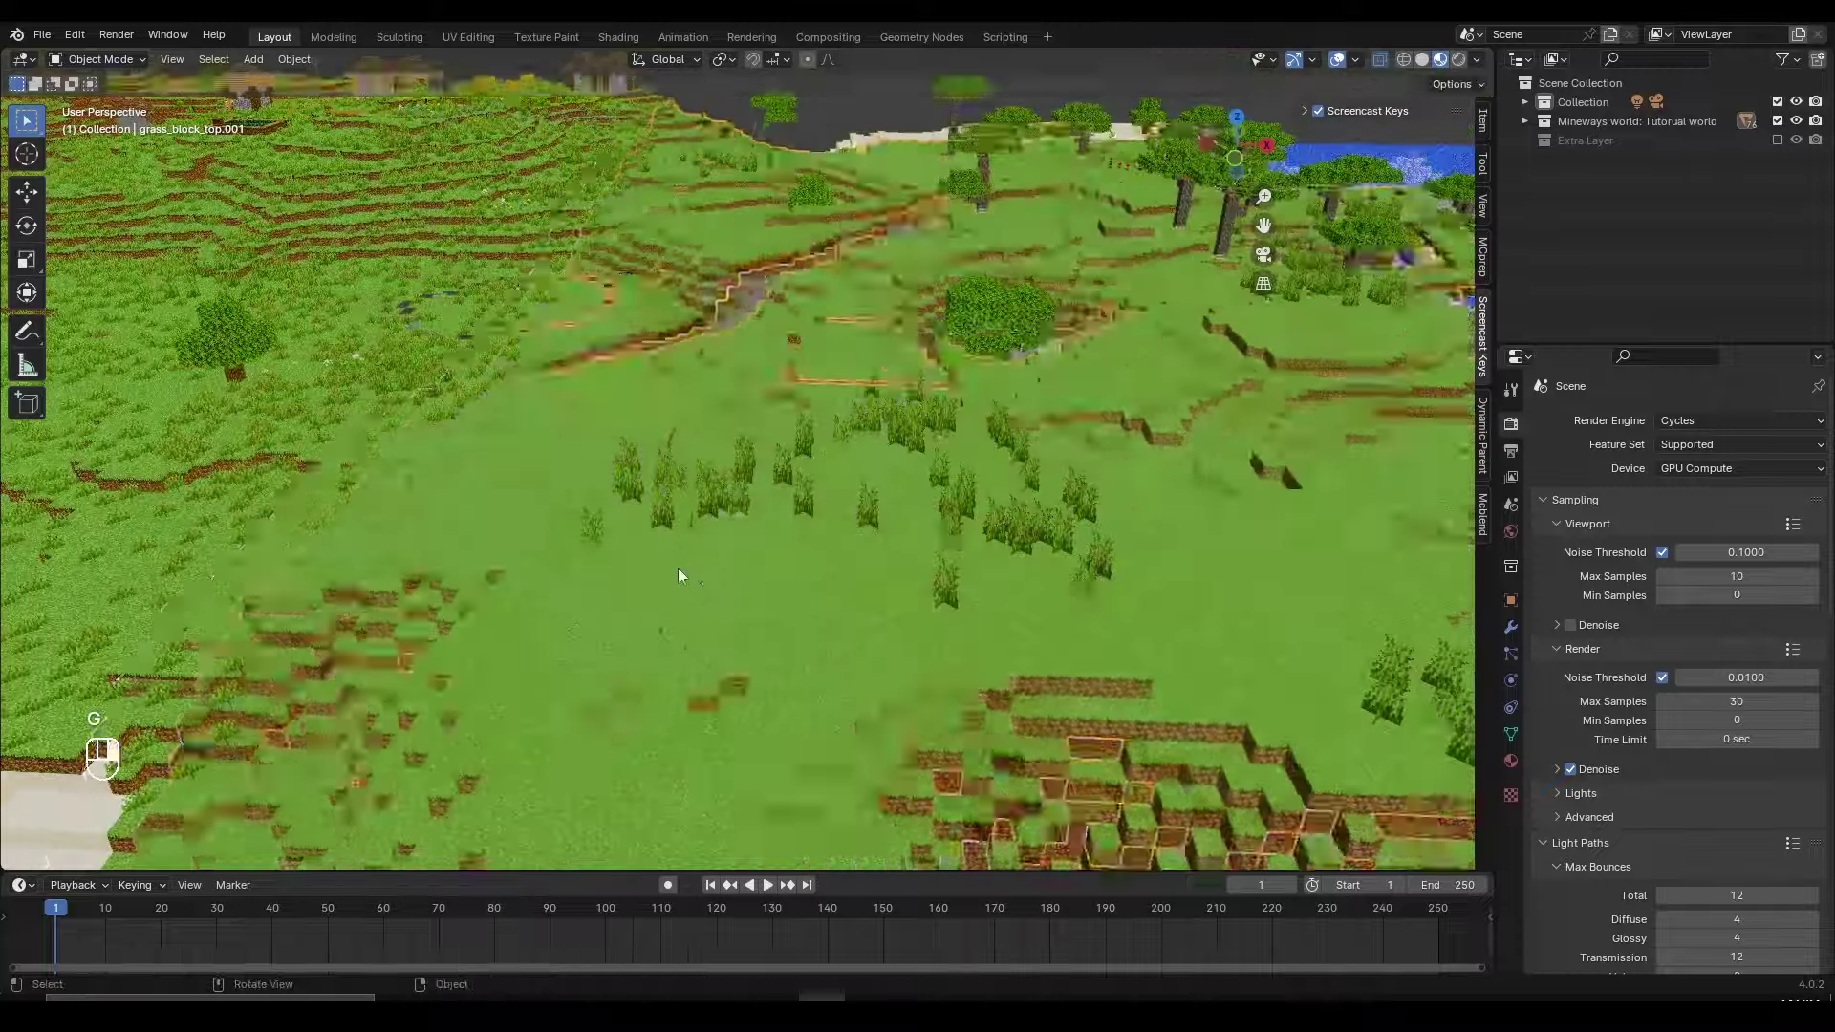
pyautogui.scroll(-4, 703, 579)
pyautogui.press('m')
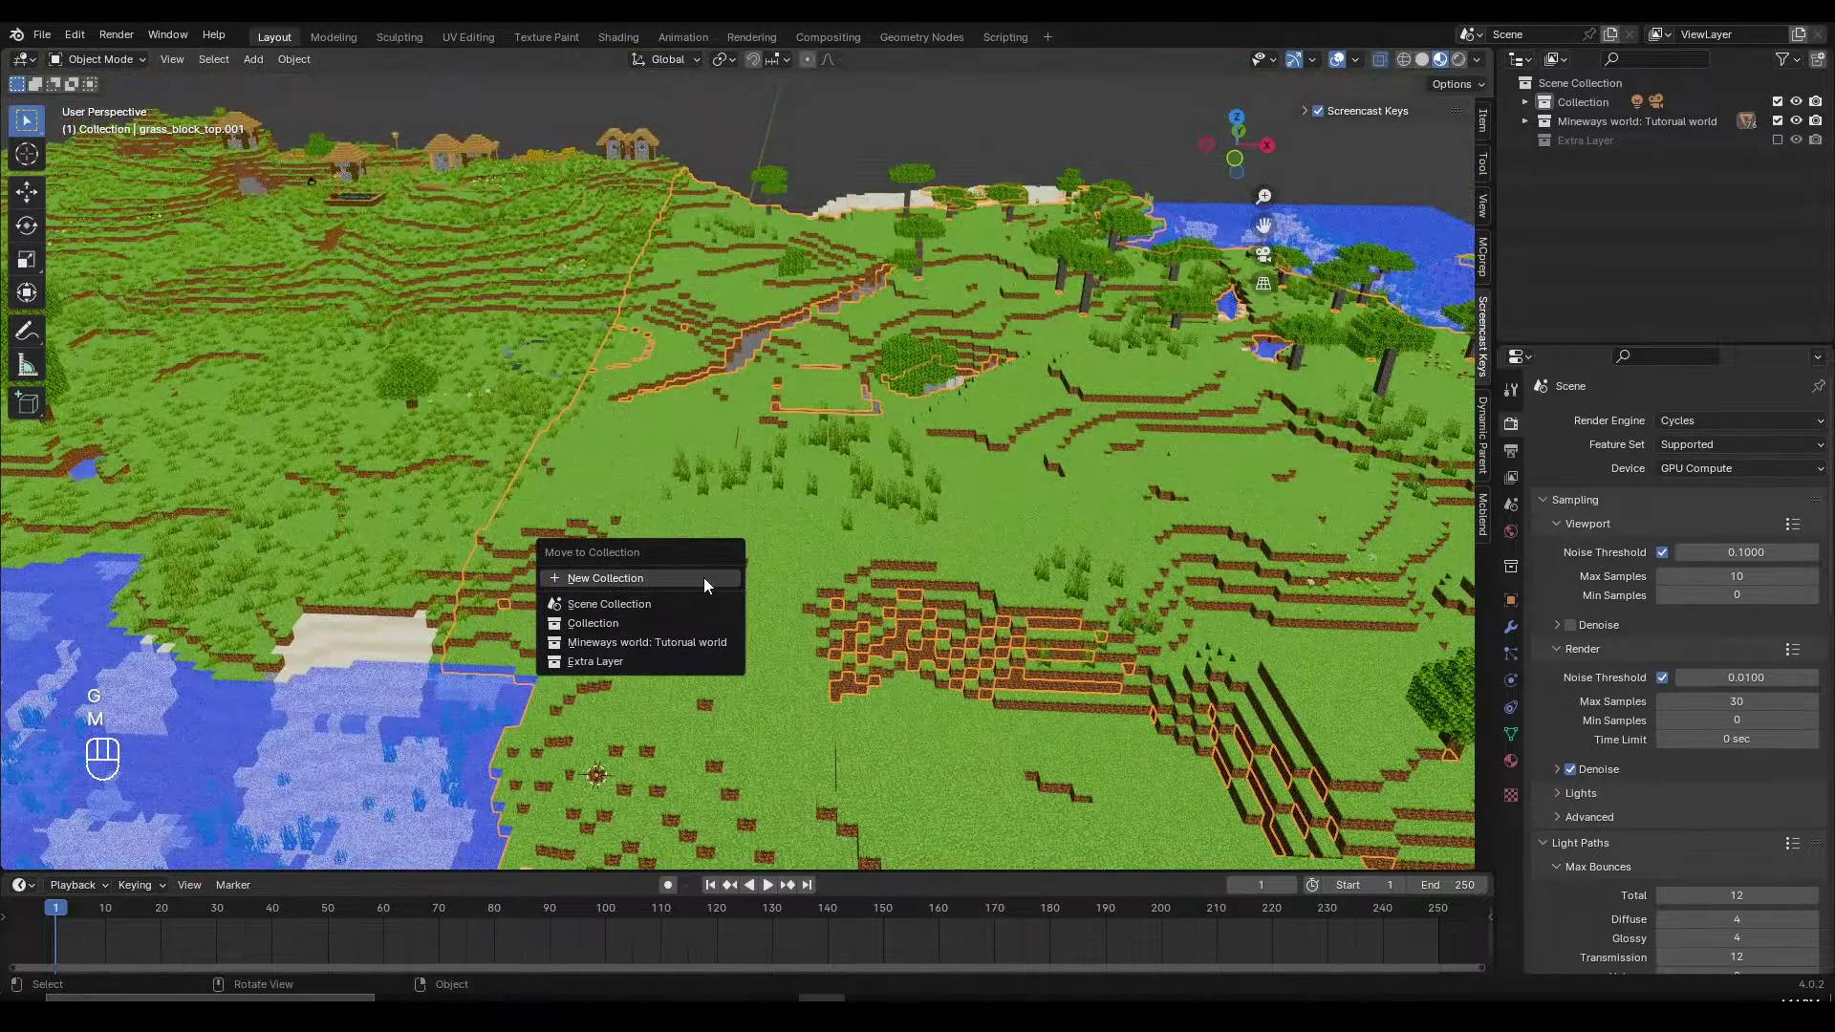
pyautogui.click(631, 661)
# Step: Send the separated grass half to the Extra Layer collection and enter Edit Mode on the oak_leaves object in the top orthographic view
pyautogui.moveTo(631, 663); pyautogui.dragTo(913, 395, button='middle')
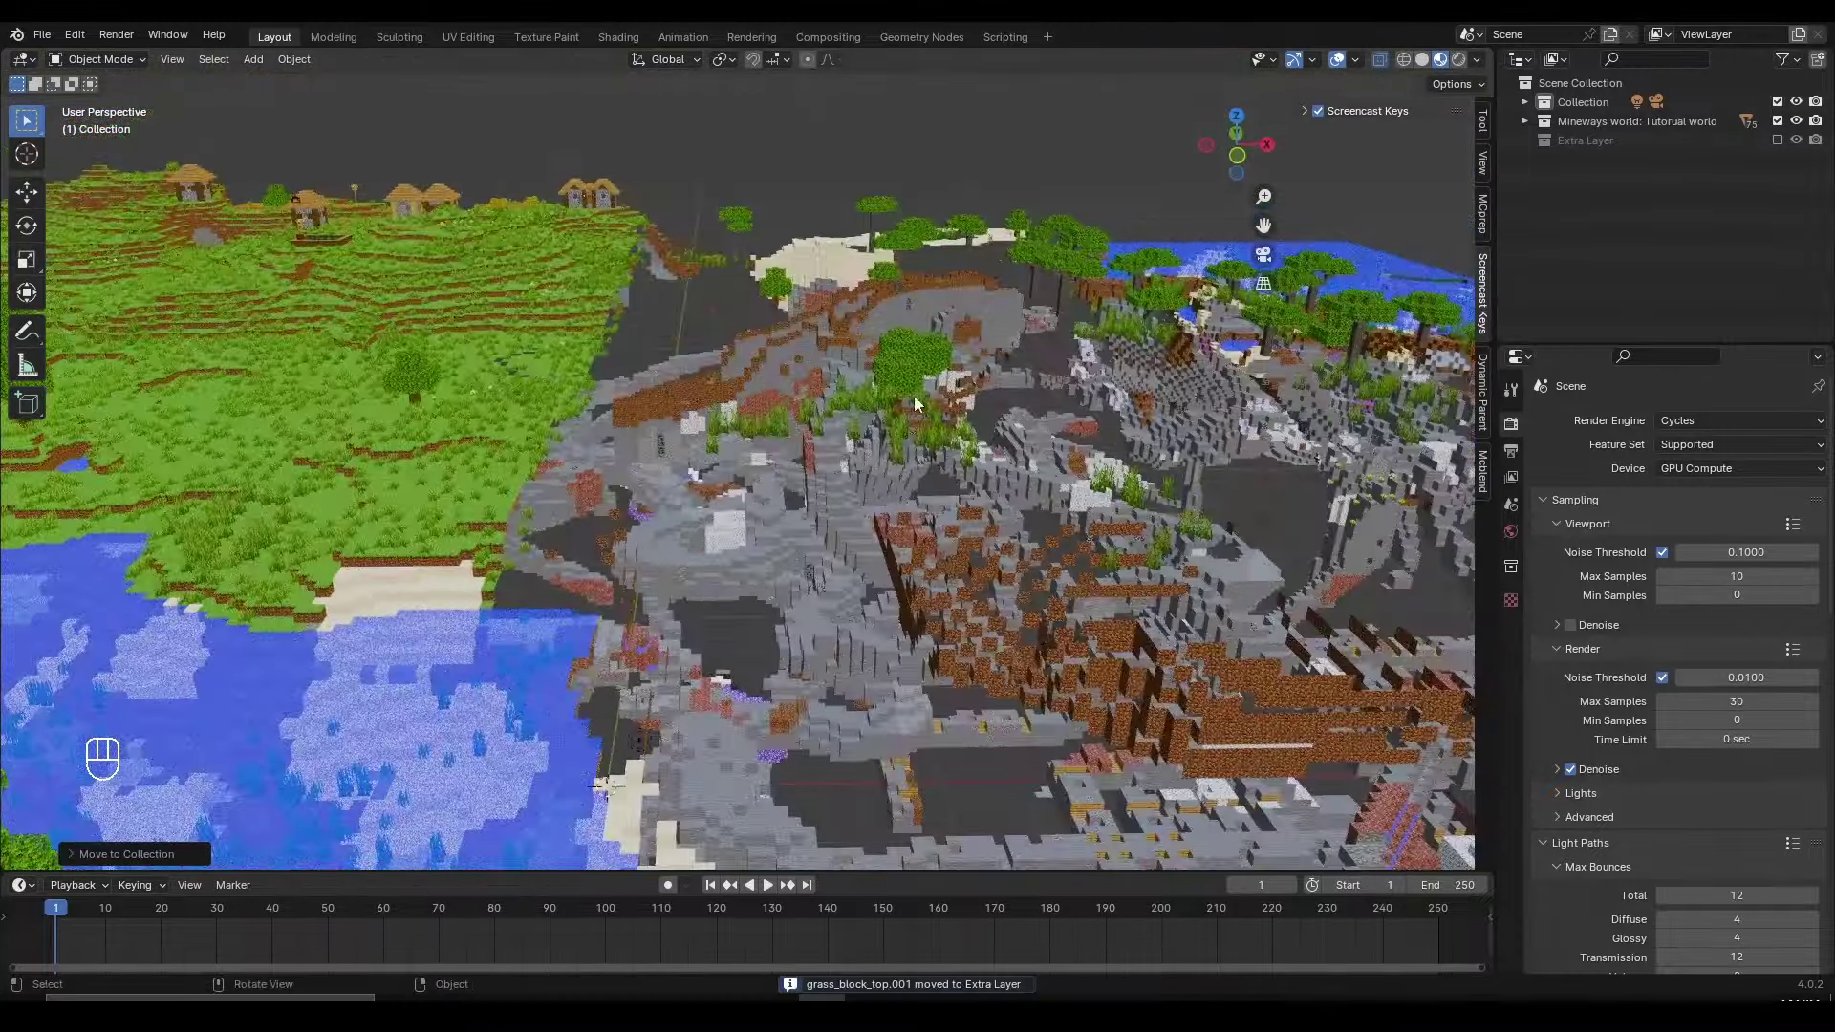
pyautogui.scroll(5, 877, 383)
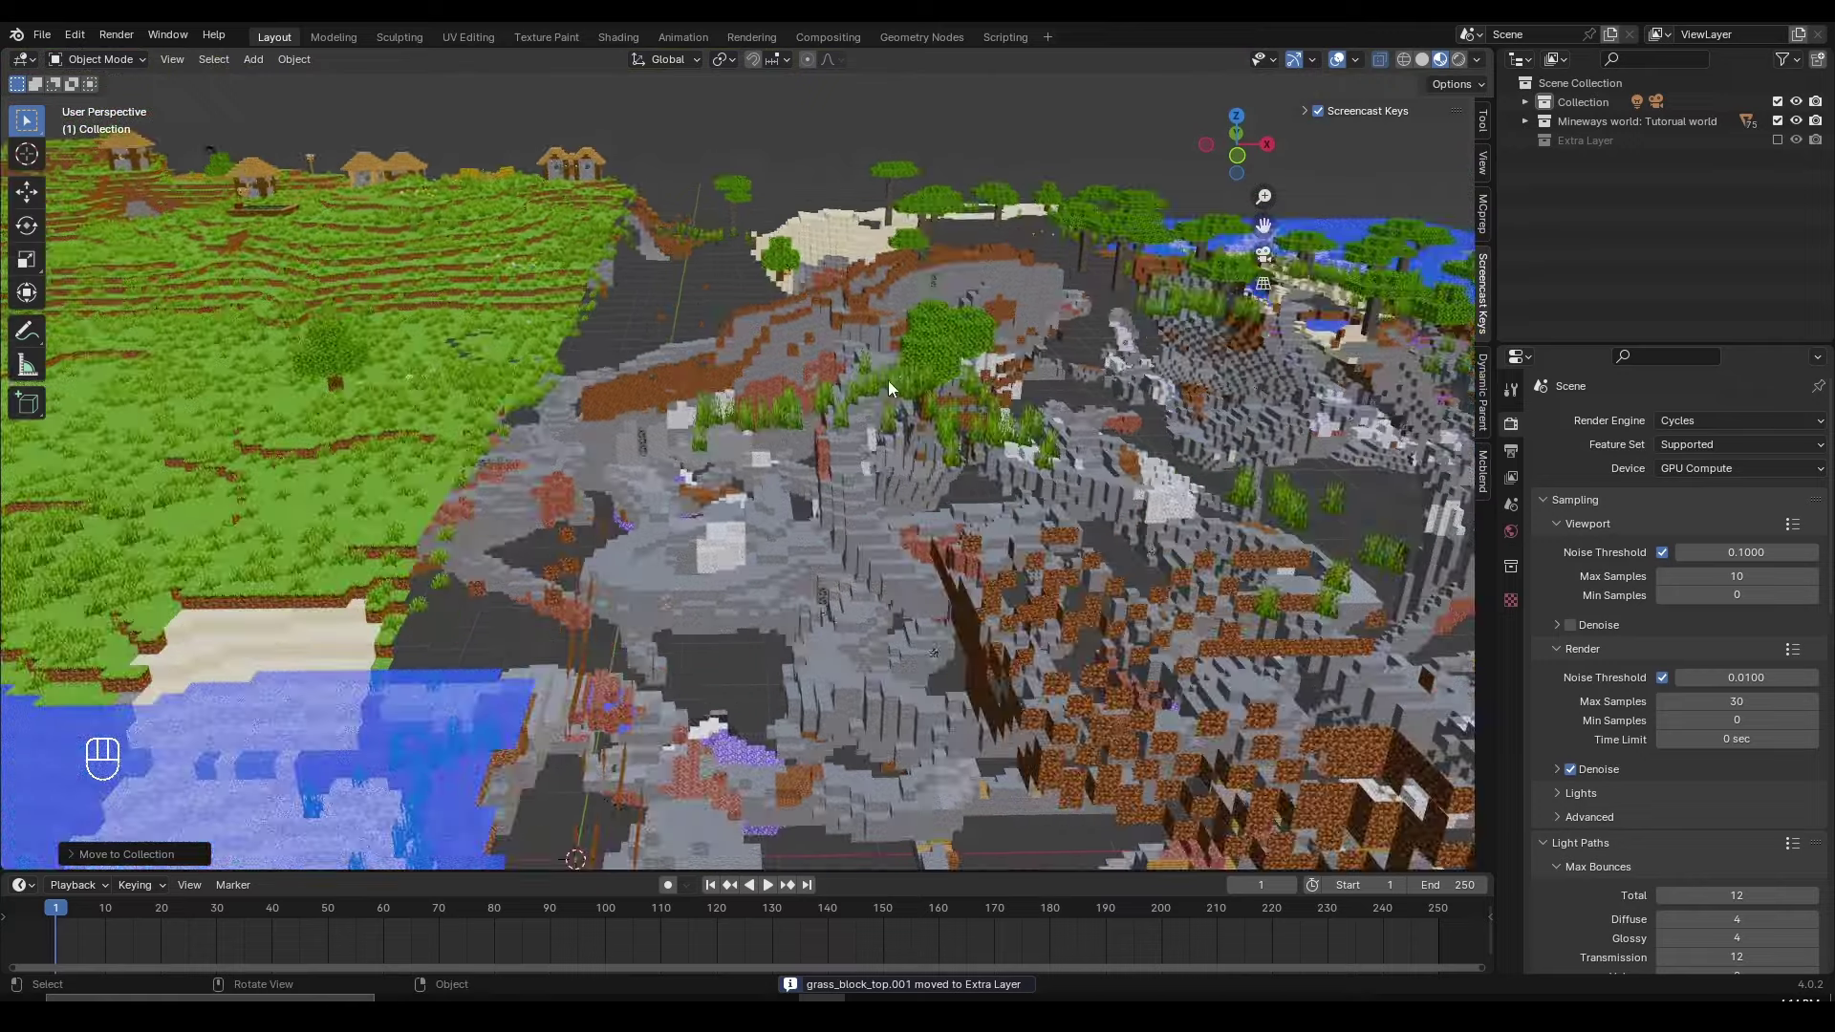
pyautogui.click(952, 352)
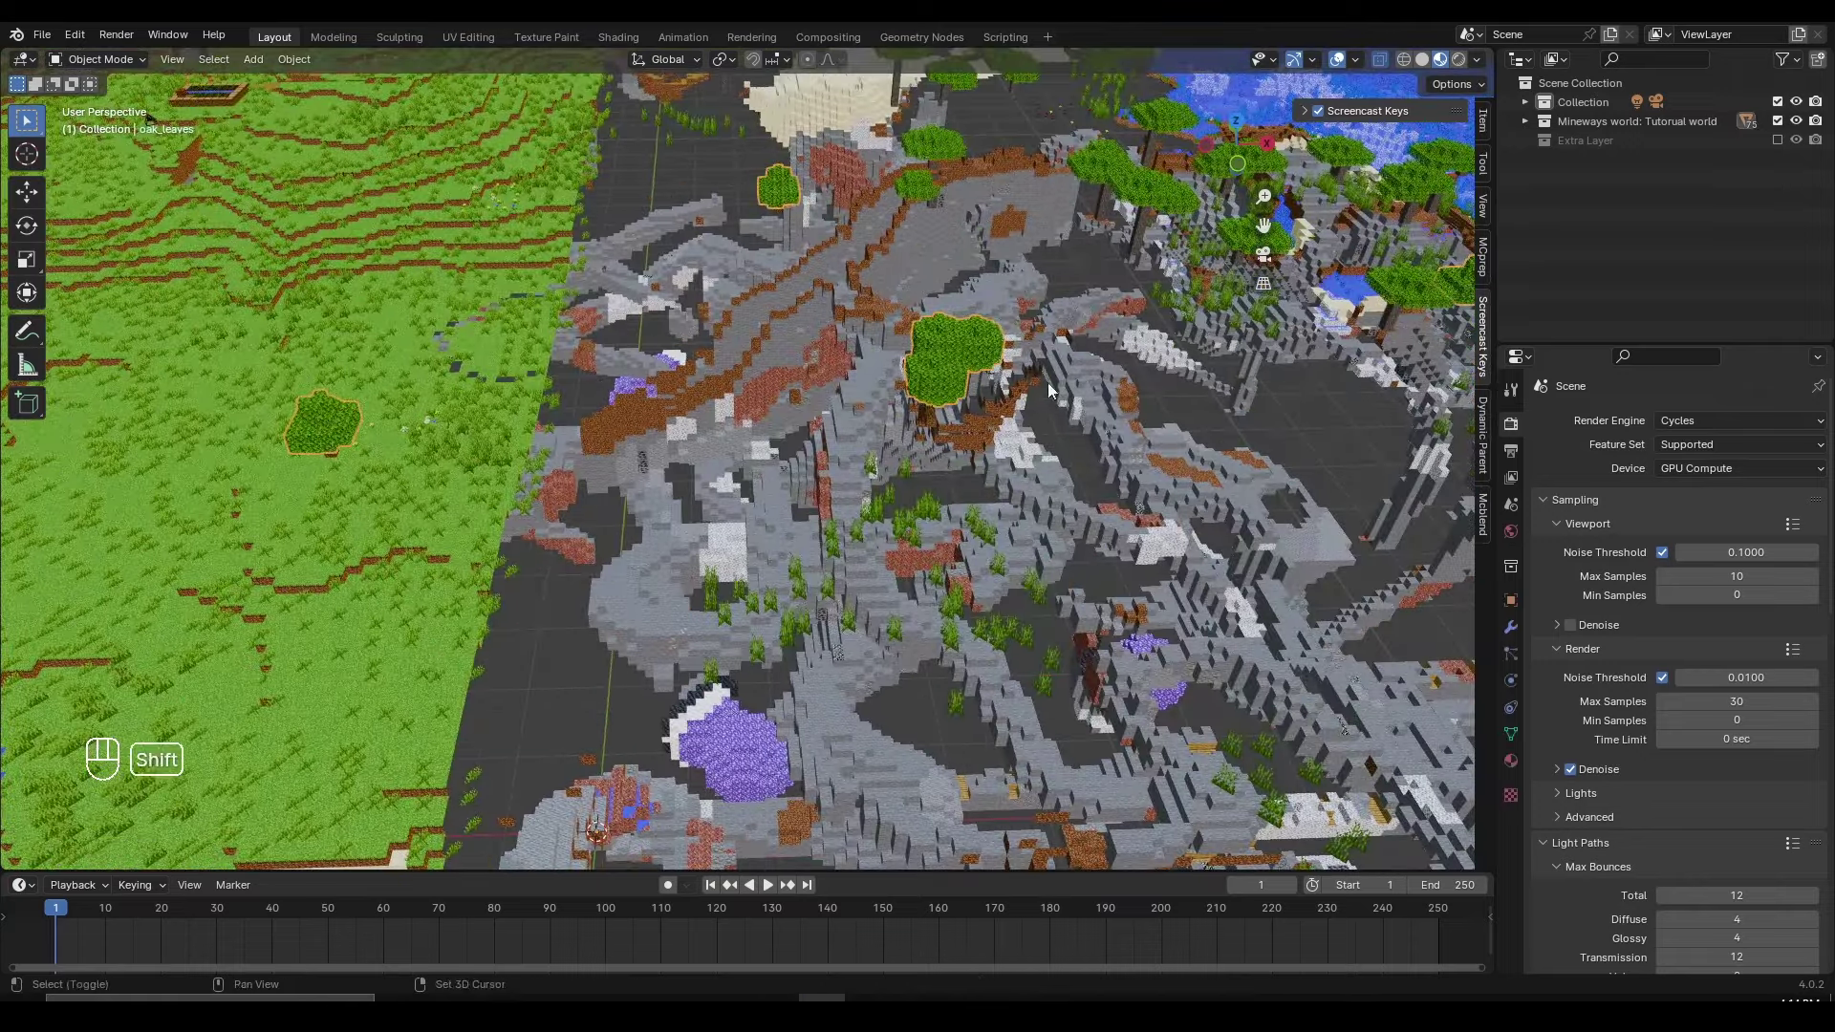
pyautogui.press('KP_7')
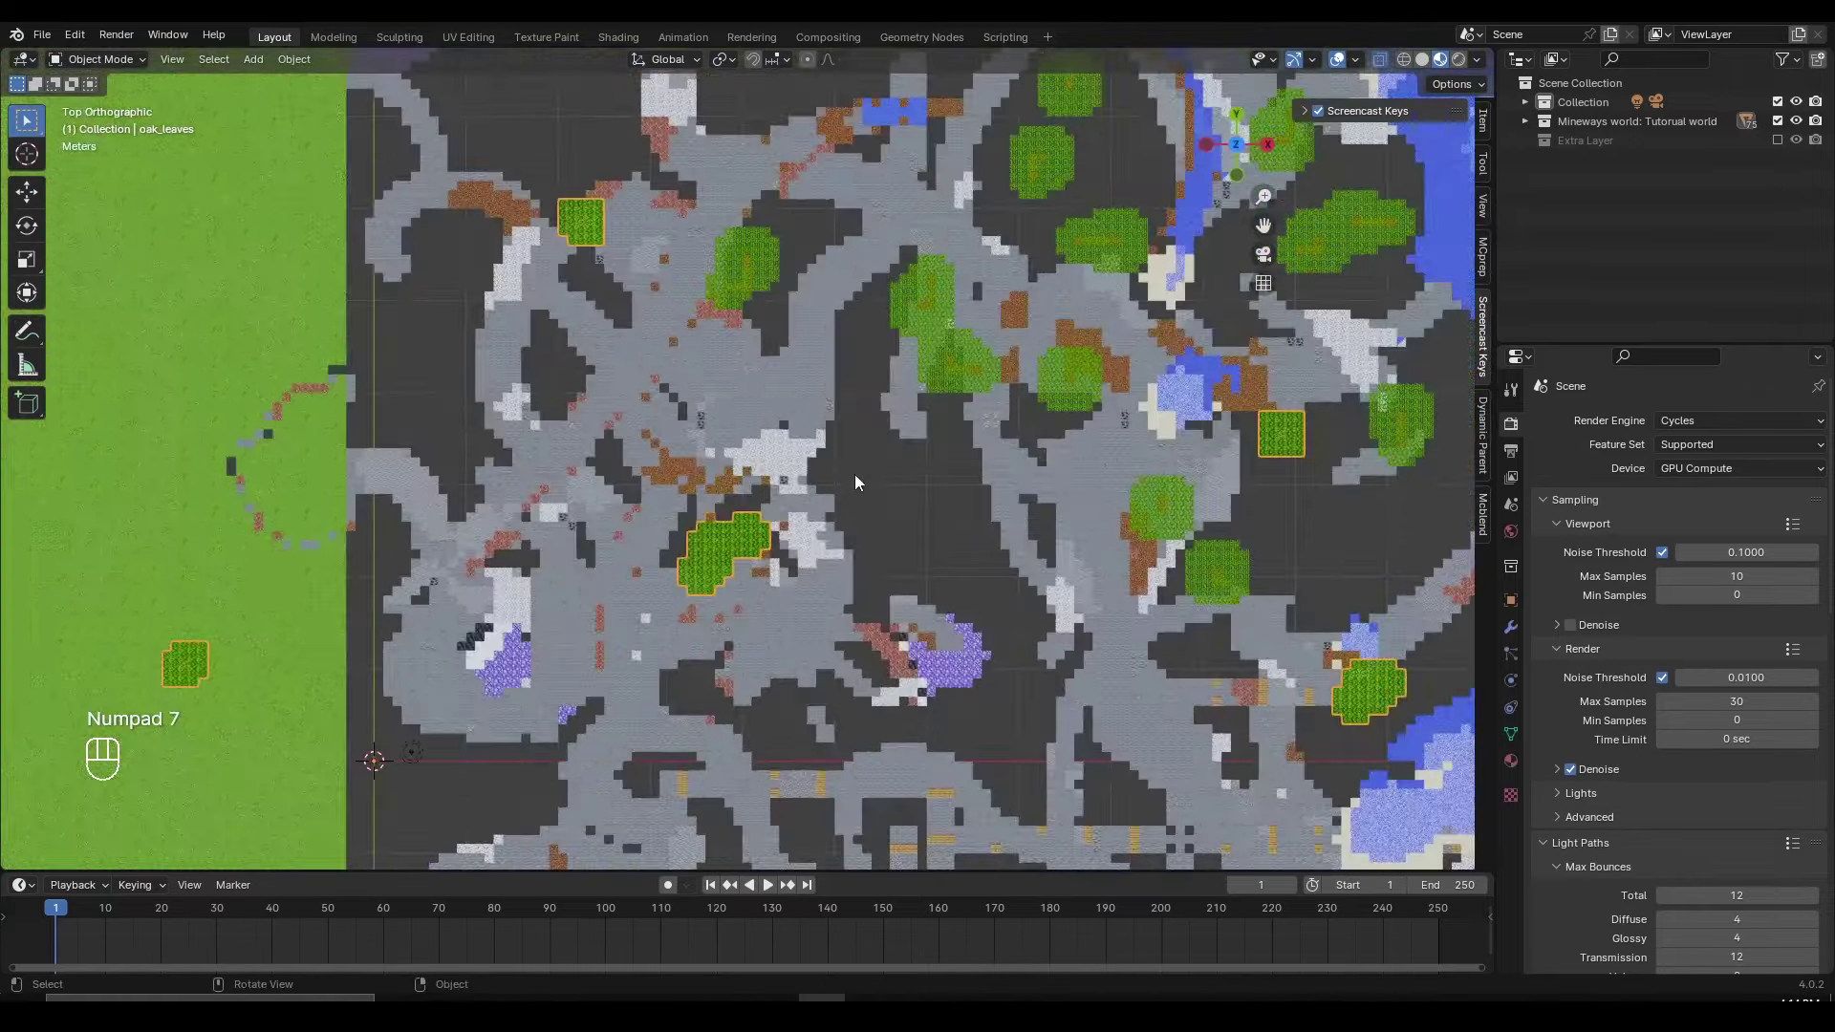
pyautogui.scroll(-6, 855, 474)
pyautogui.press('Tab')
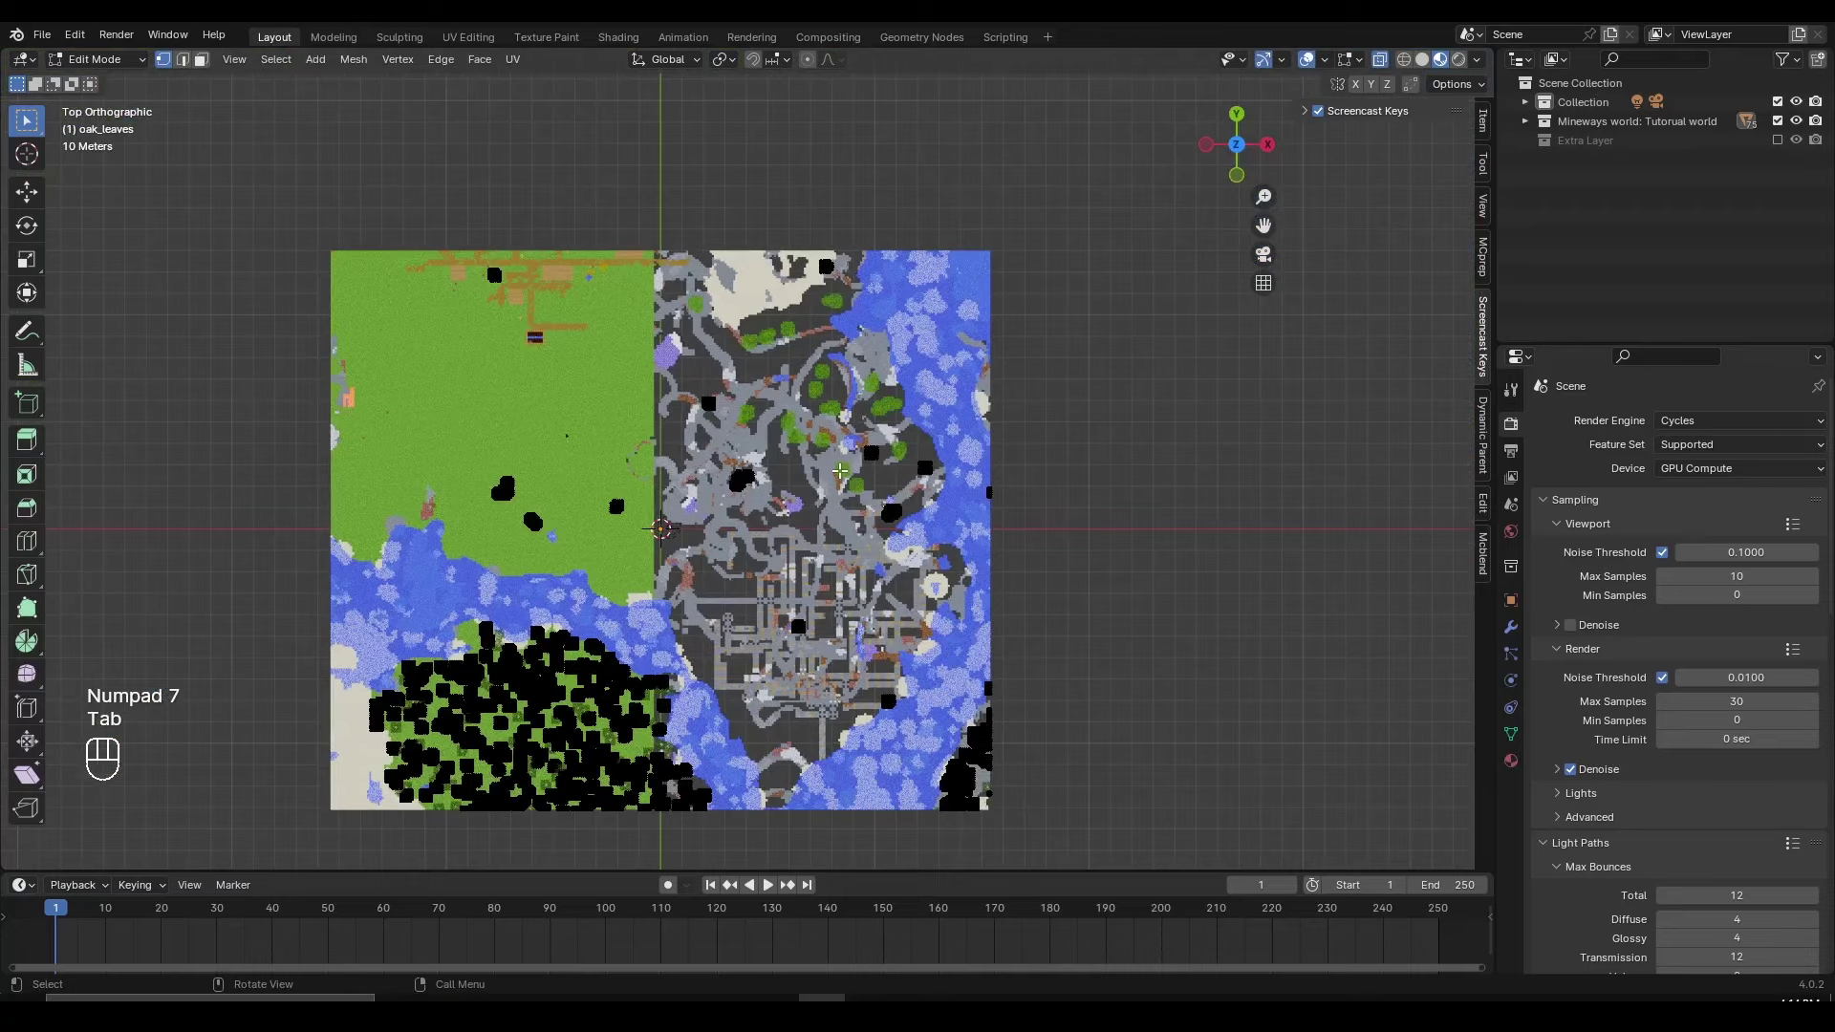
# Step: Box-select the positive X half of the oak_leaves mesh, separate it by selection, and return to Object Mode
pyautogui.press('a')
pyautogui.scroll(1, 689, 517)
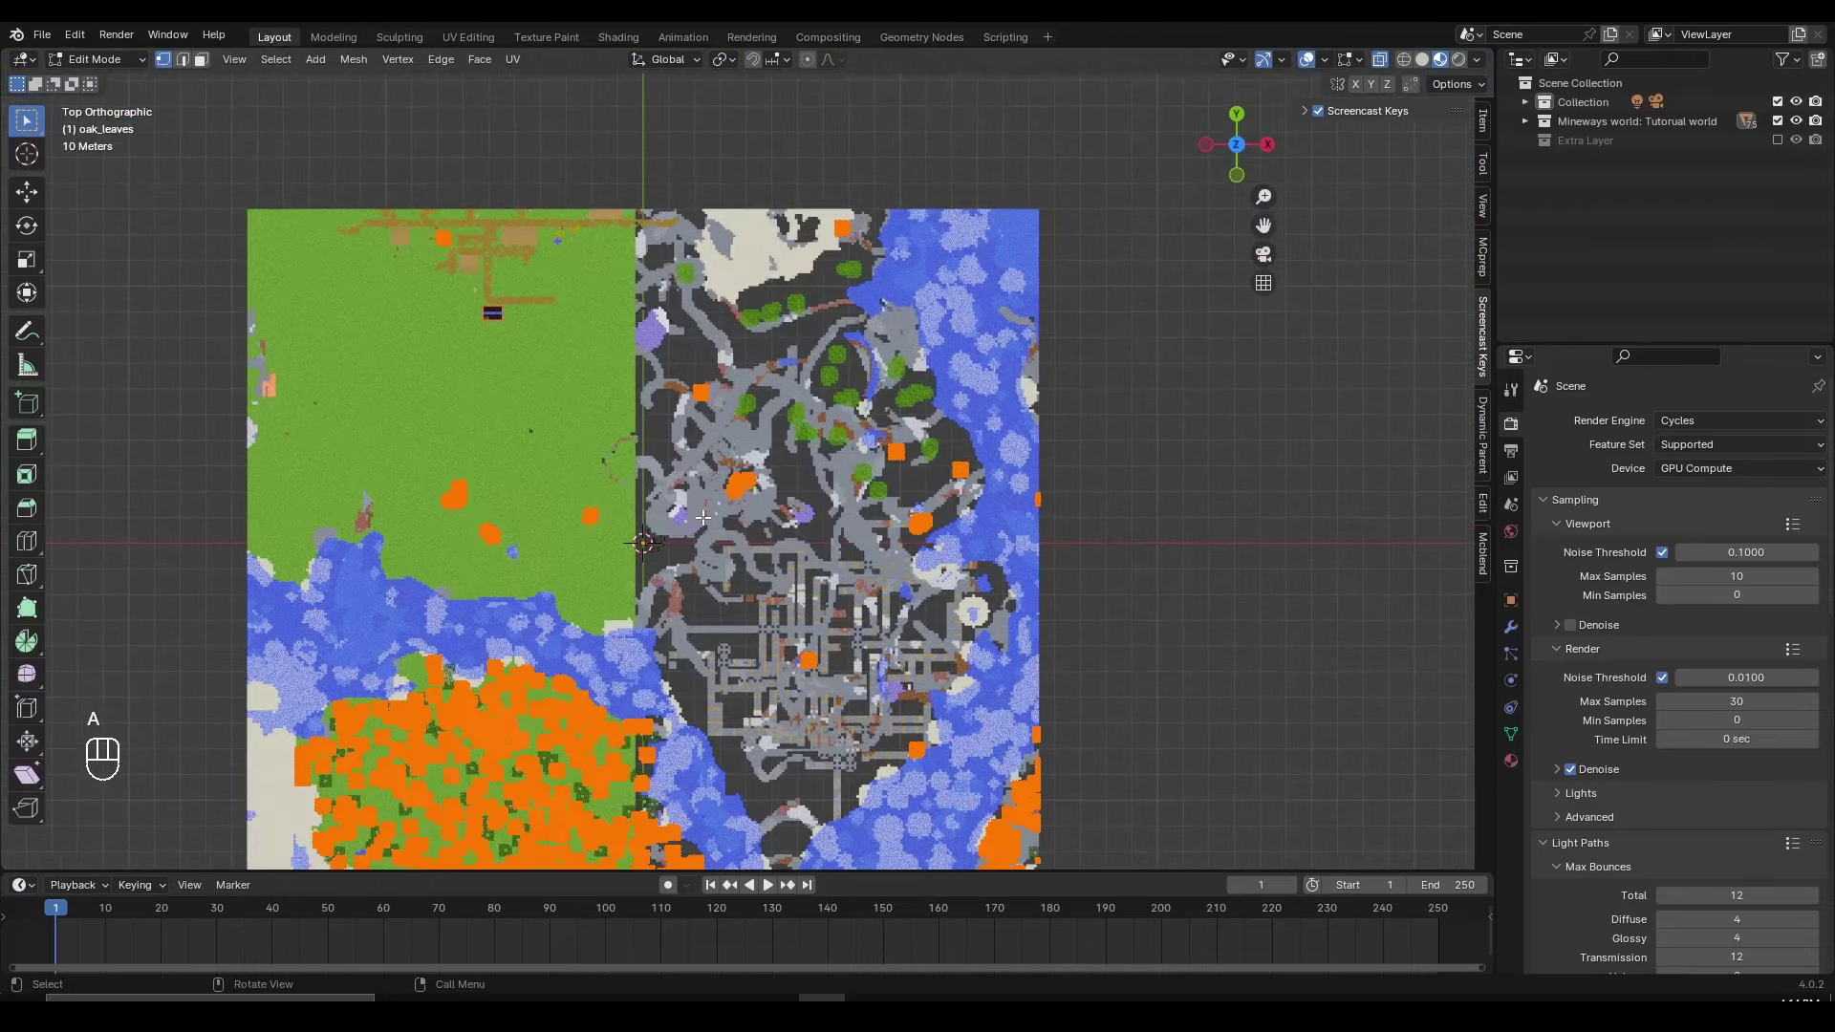
pyautogui.hotkey('alt', 'a')
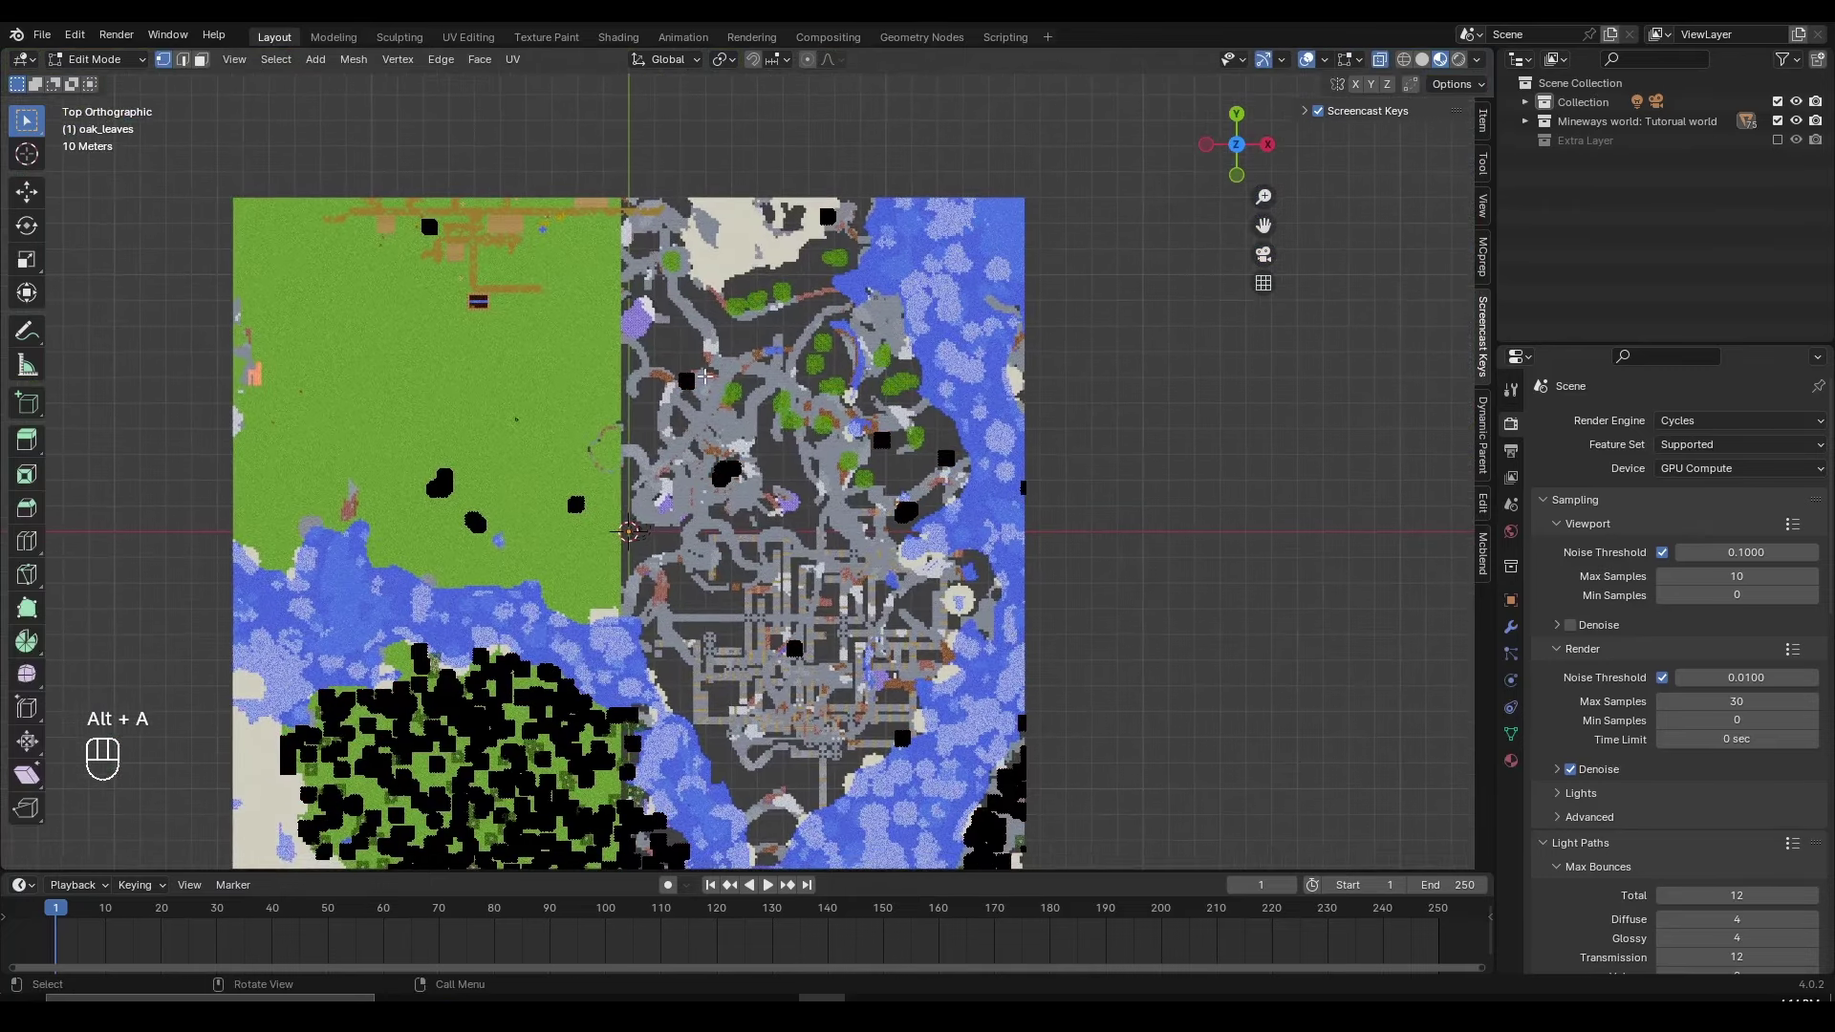
pyautogui.scroll(-2, 828, 448)
pyautogui.keyDown('shift'); pyautogui.moveTo(828, 448); pyautogui.dragTo(824, 423, button='middle'); pyautogui.keyUp('shift')
pyautogui.press('b')
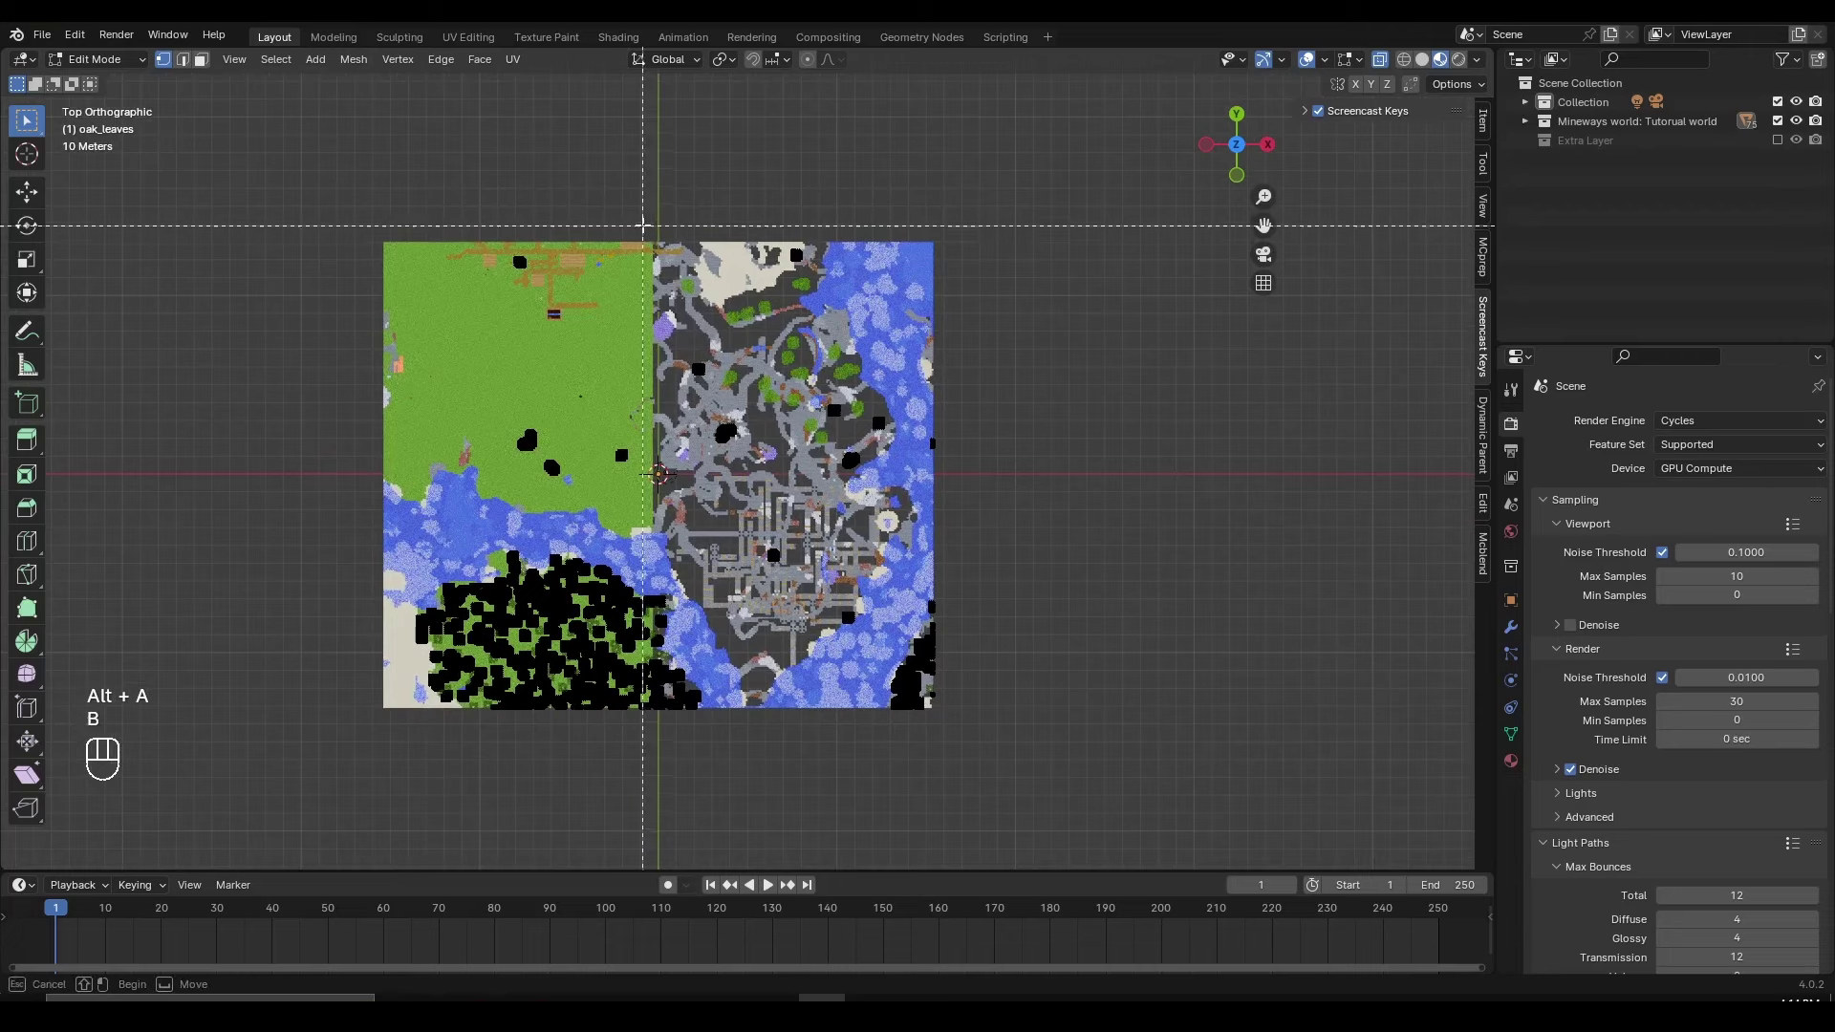
pyautogui.moveTo(651, 204); pyautogui.dragTo(1085, 778)
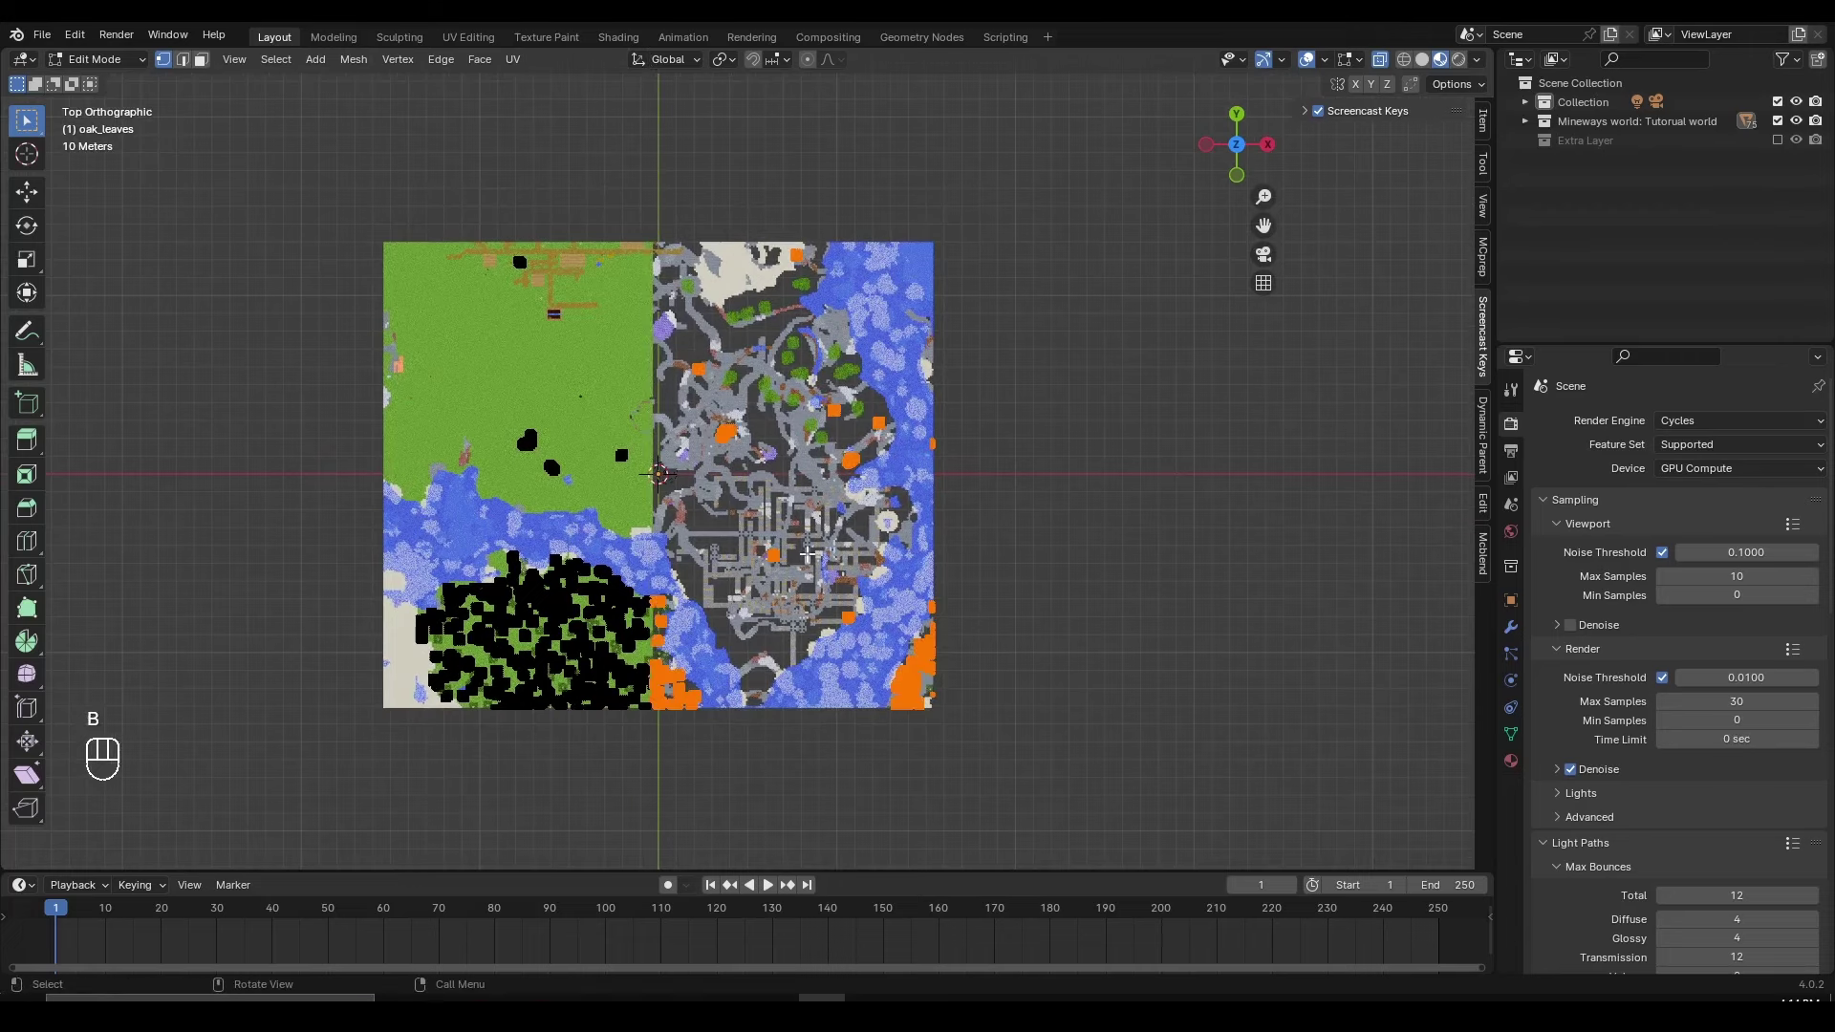
pyautogui.press('p')
pyautogui.click(792, 552)
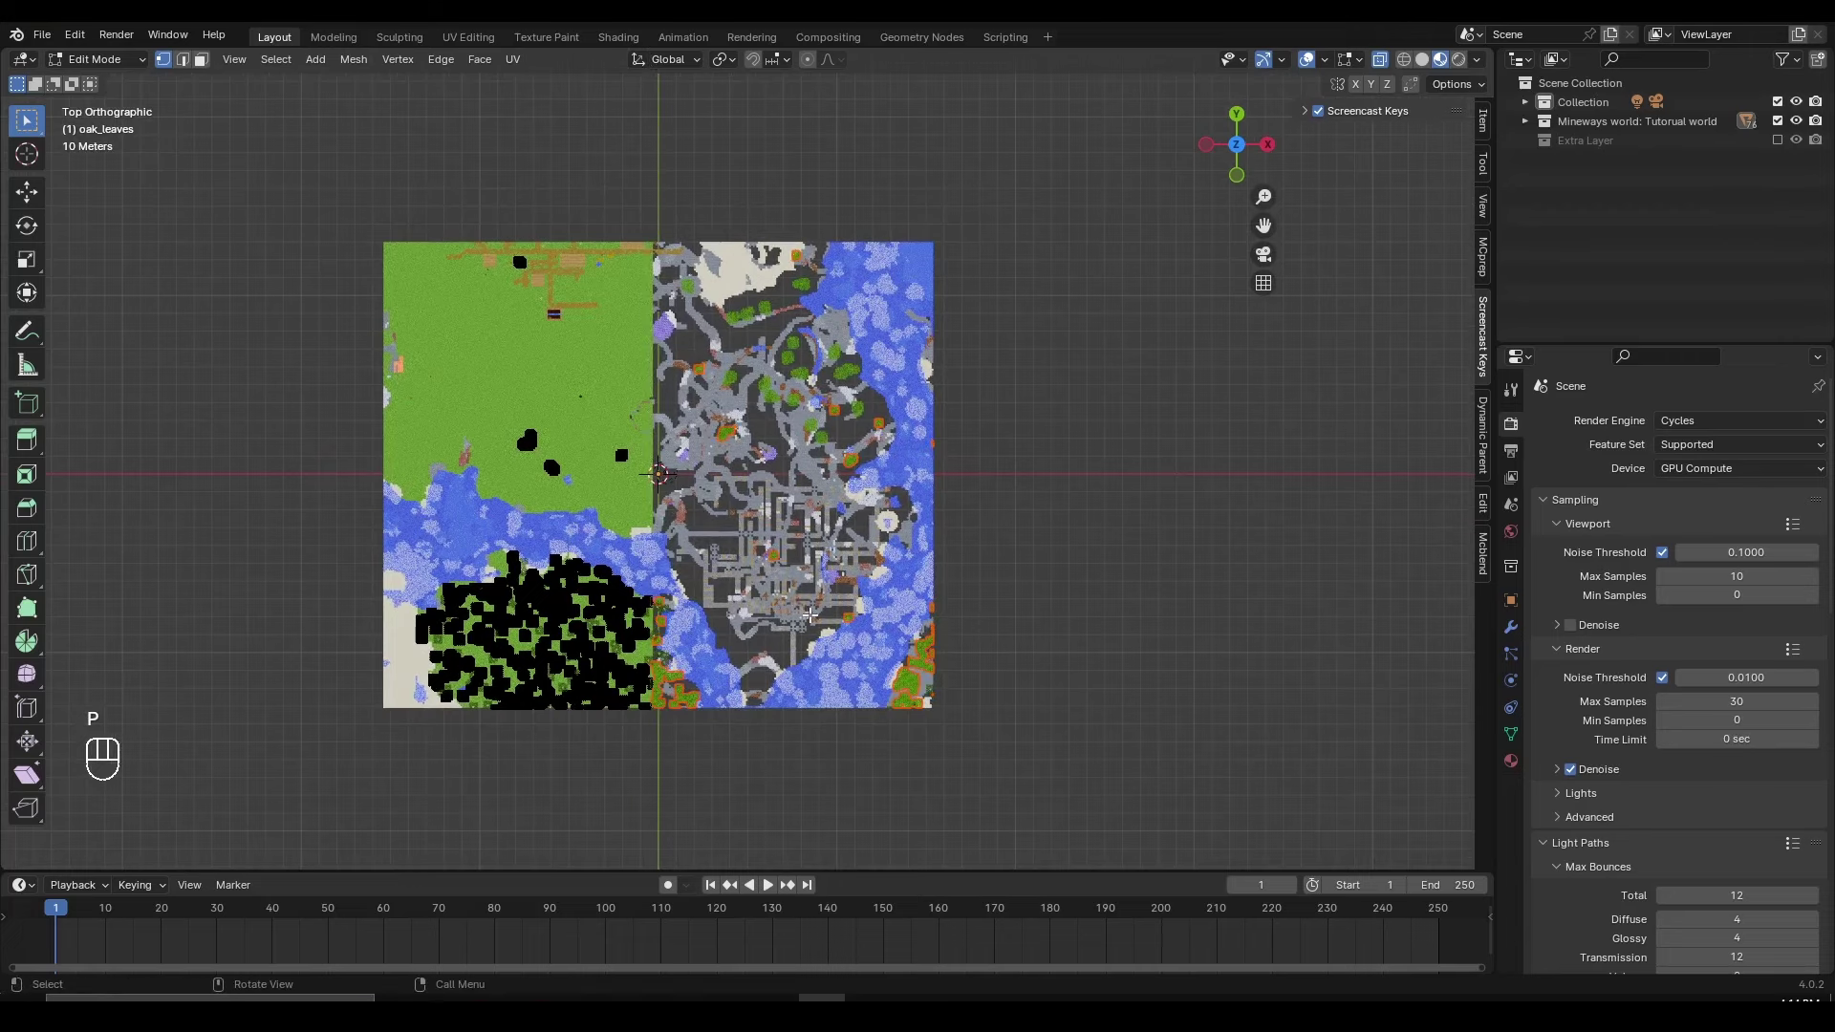
pyautogui.press('Tab')
# Step: Select the separated oak leaves half, test that it moves independently, and move it to the Extra Layer collection
pyautogui.moveTo(732, 633); pyautogui.dragTo(765, 571, button='middle')
pyautogui.press('KP_7')
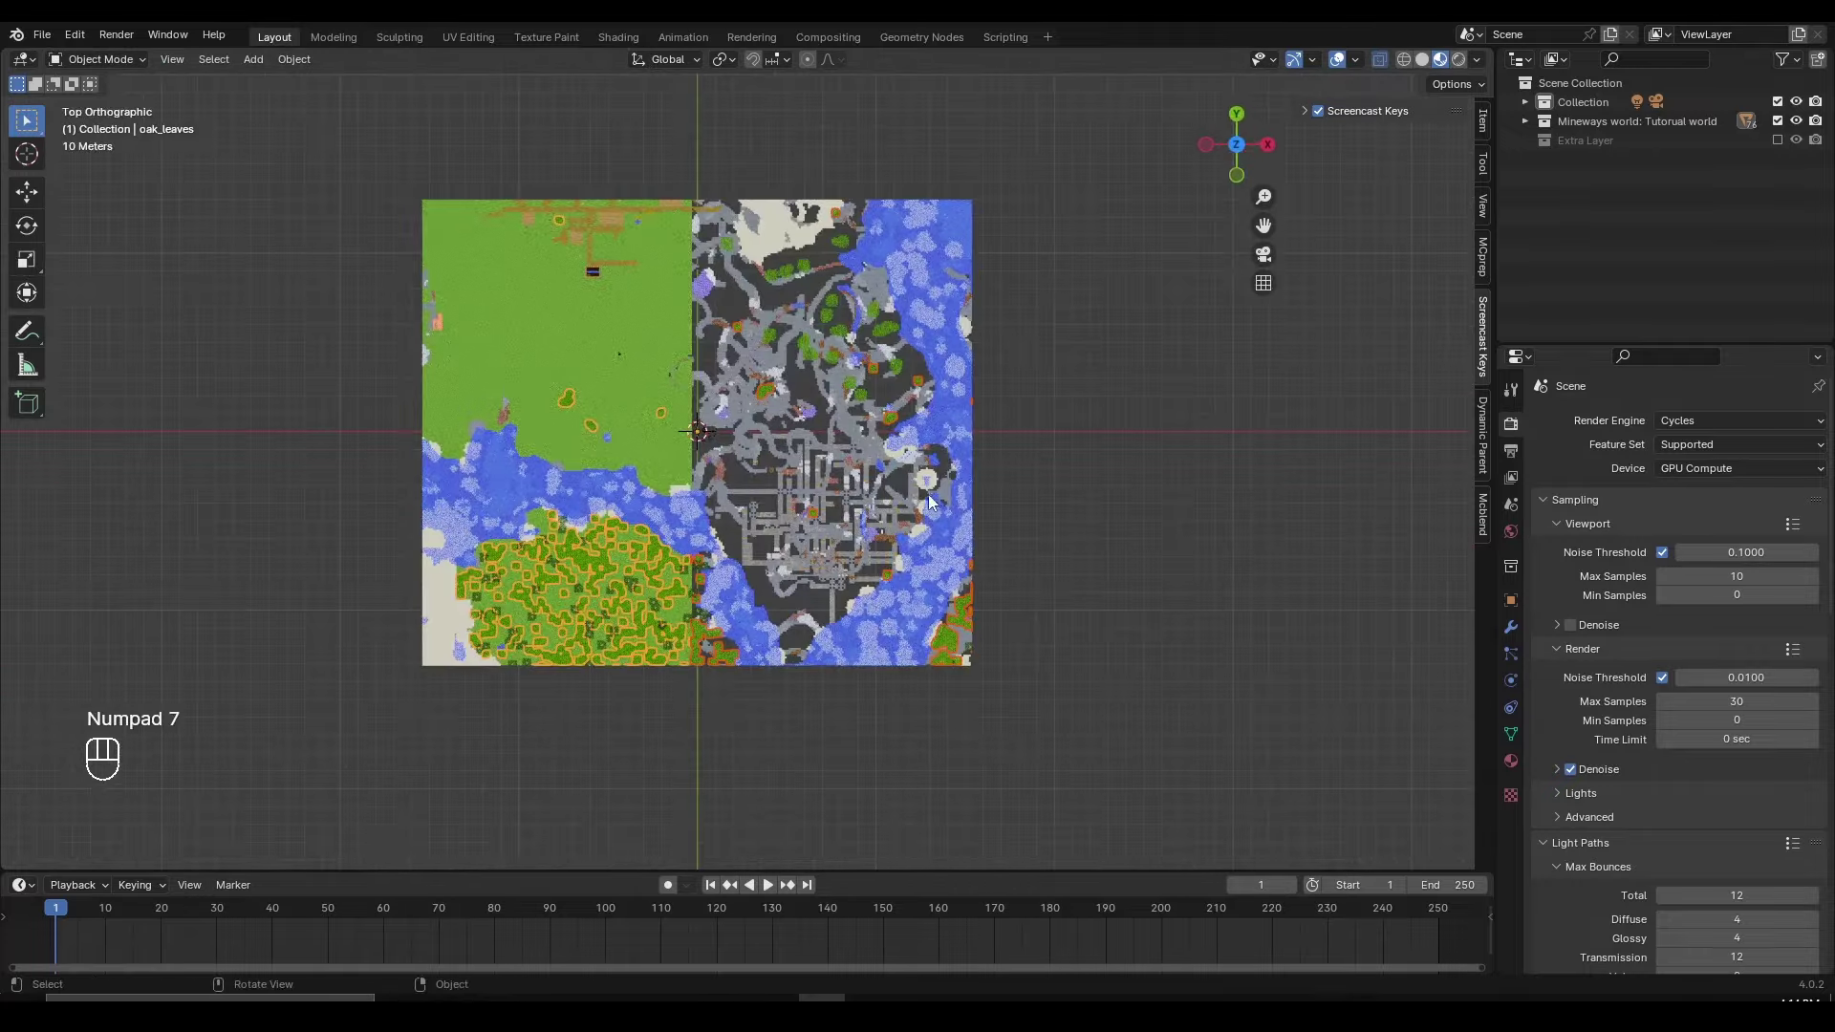
pyautogui.moveTo(1126, 519); pyautogui.dragTo(857, 474, button='middle')
pyautogui.scroll(4, 857, 474)
pyautogui.press('g')
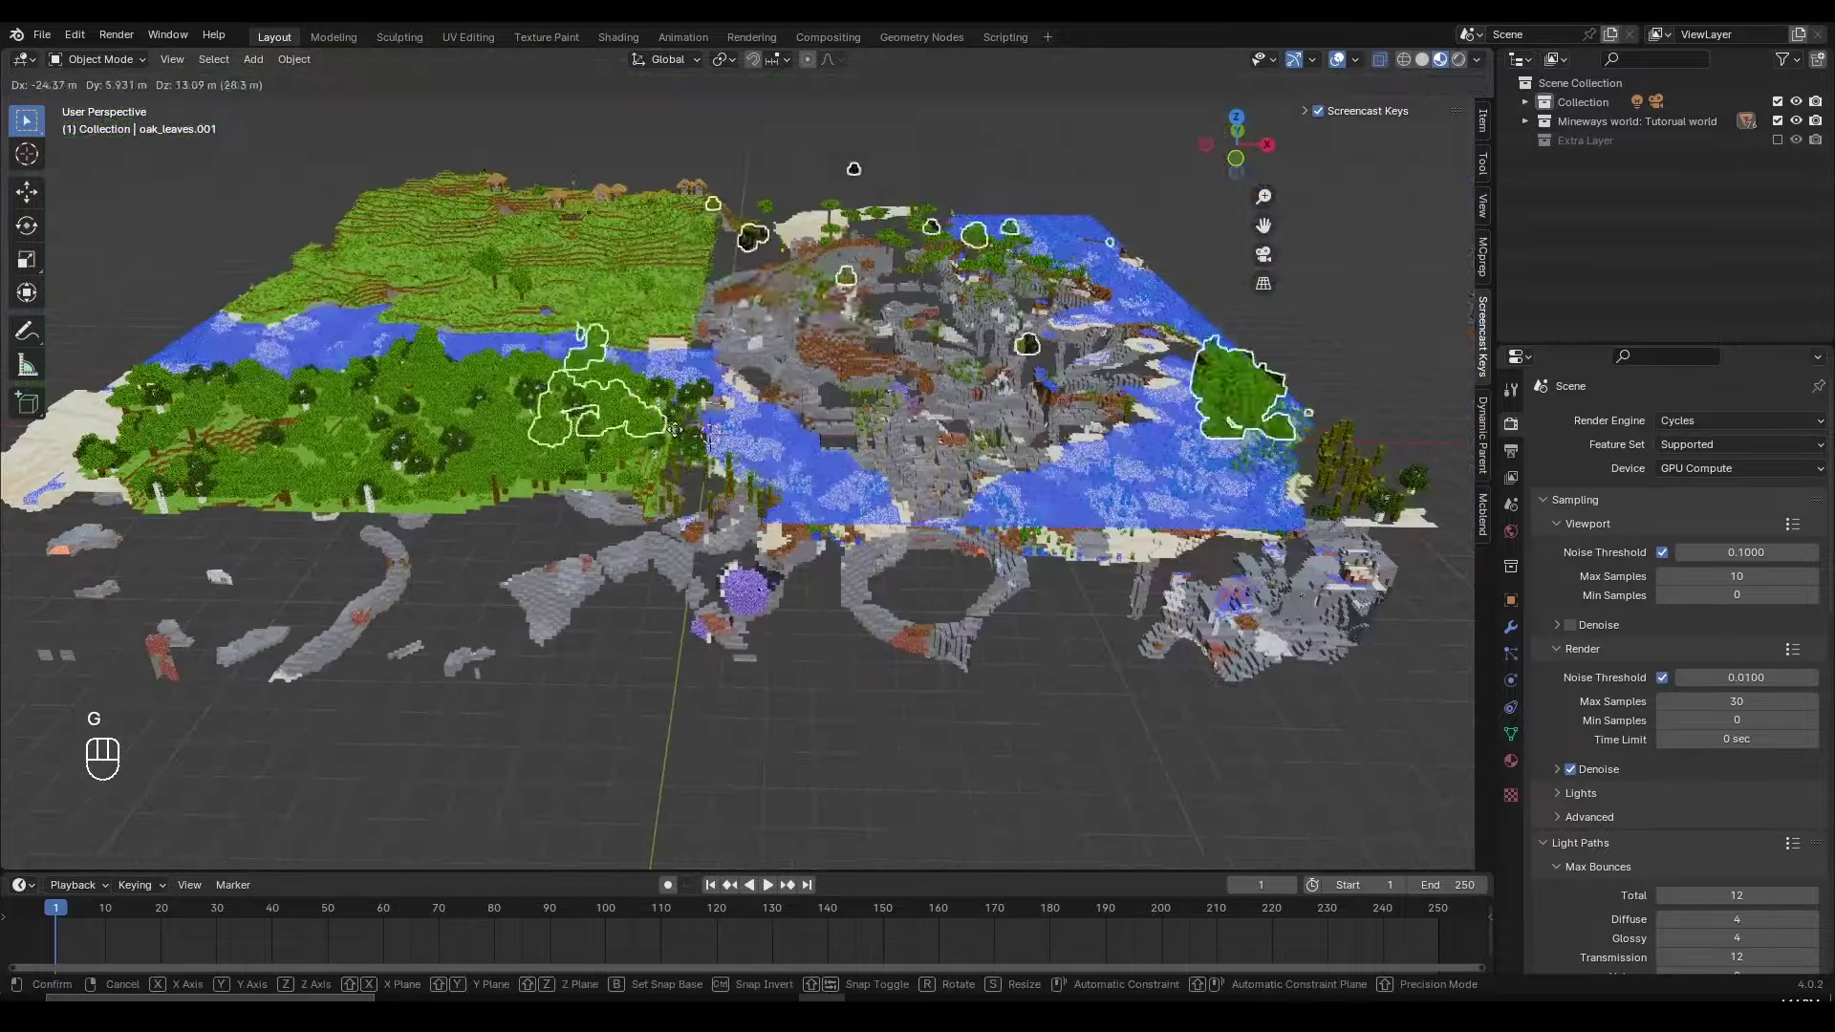
pyautogui.rightClick(741, 471)
pyautogui.scroll(1, 726, 465)
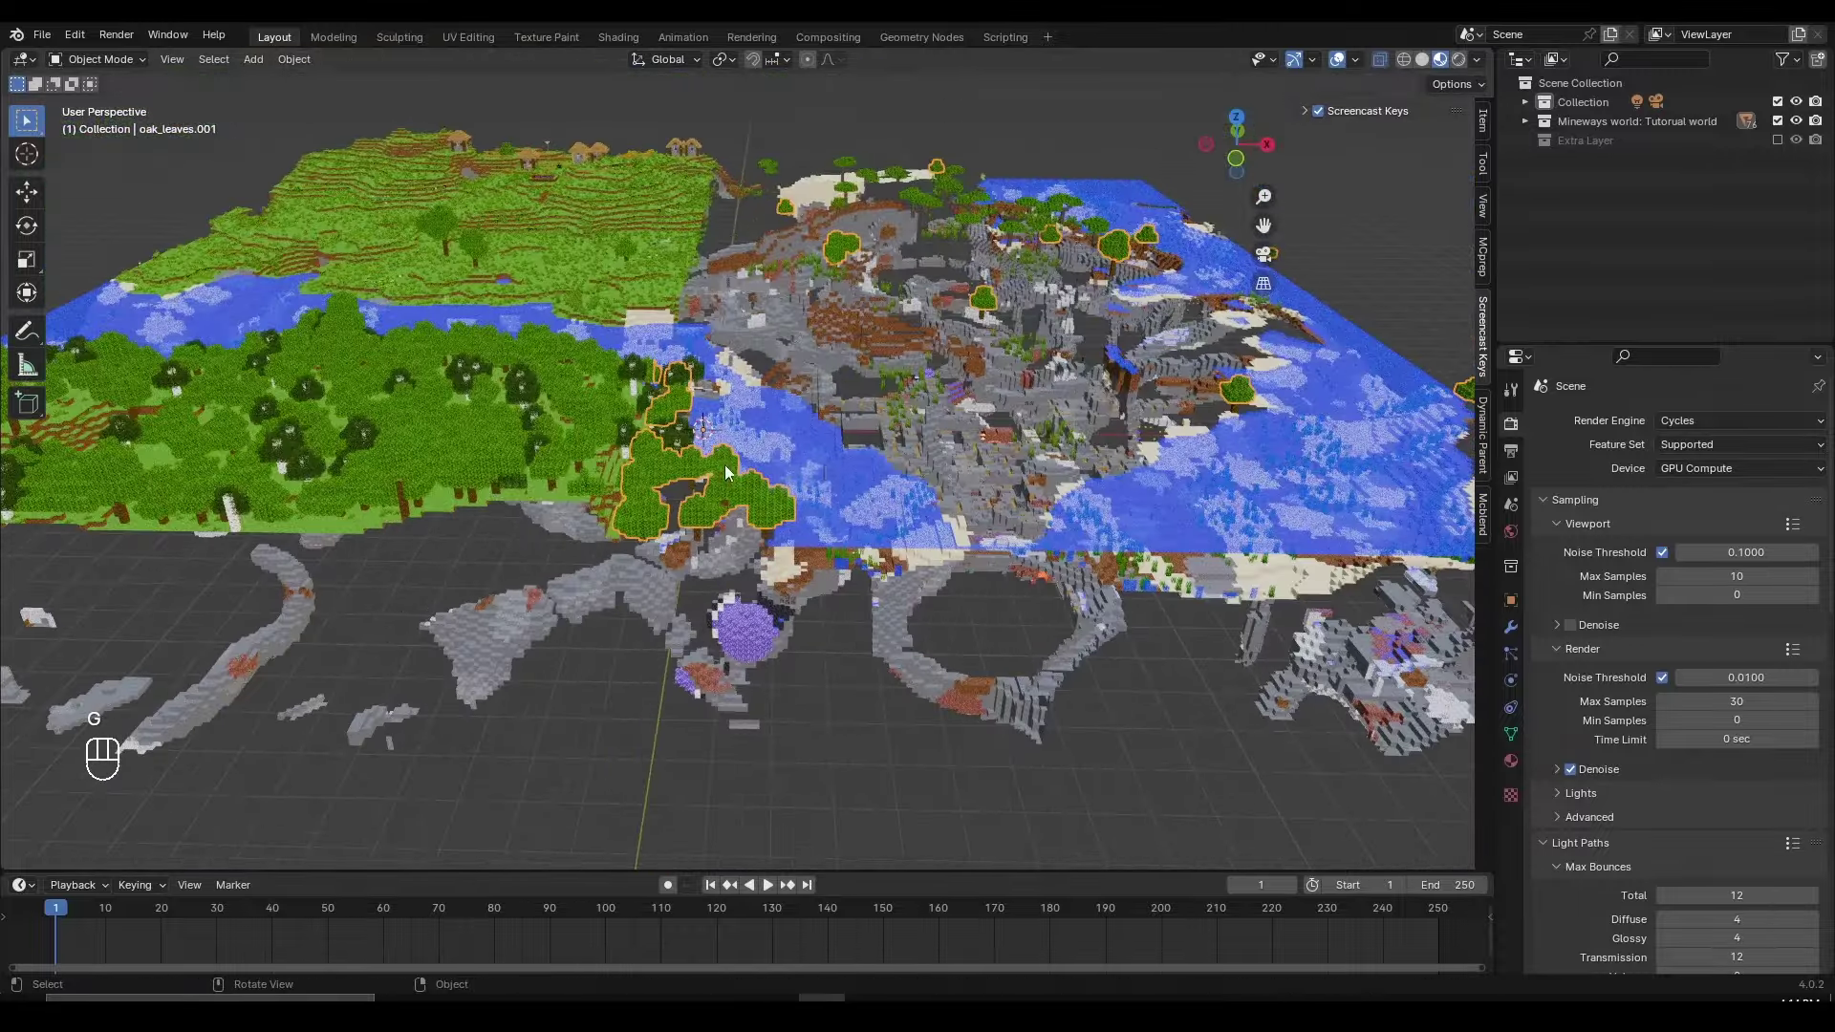
pyautogui.press('m')
pyautogui.click(823, 464)
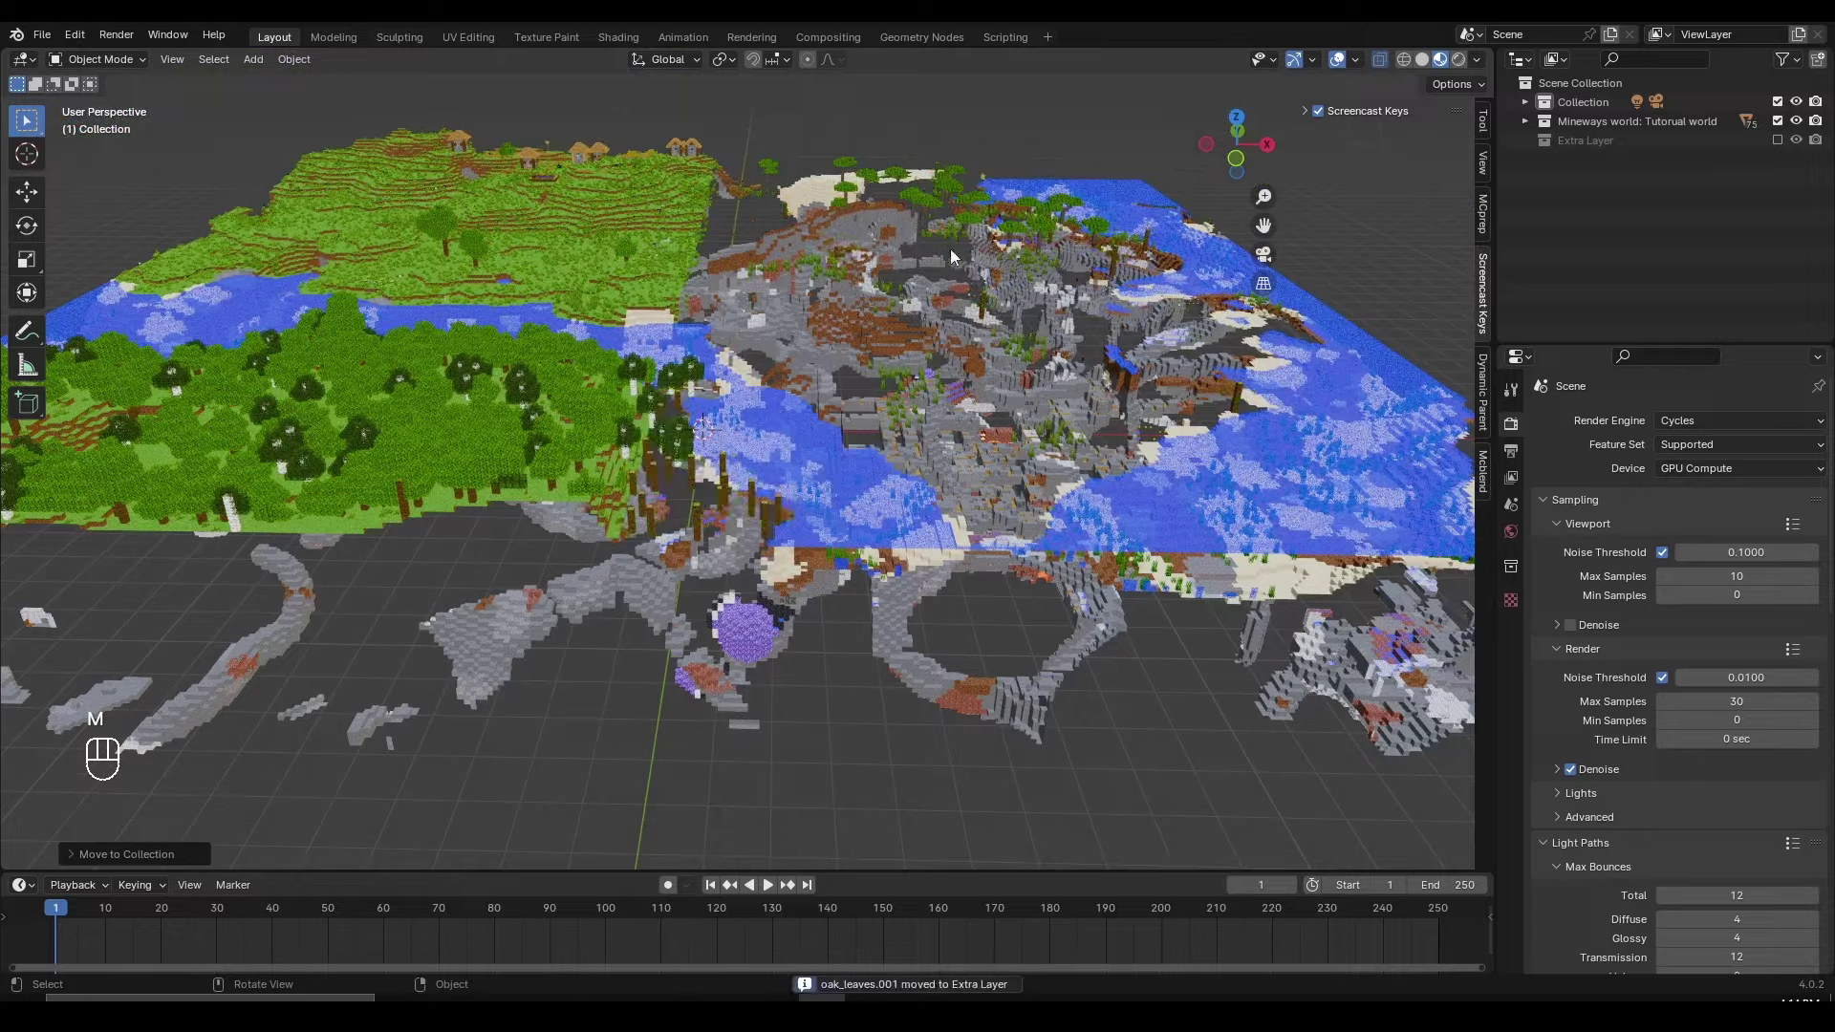
# Step: Separate the positive X half of the stone mesh in the top orthographic view and move it to the Extra Layer collection
pyautogui.moveTo(950, 248); pyautogui.dragTo(954, 363, button='middle')
pyautogui.scroll(-3, 916, 409)
pyautogui.scroll(4, 780, 468)
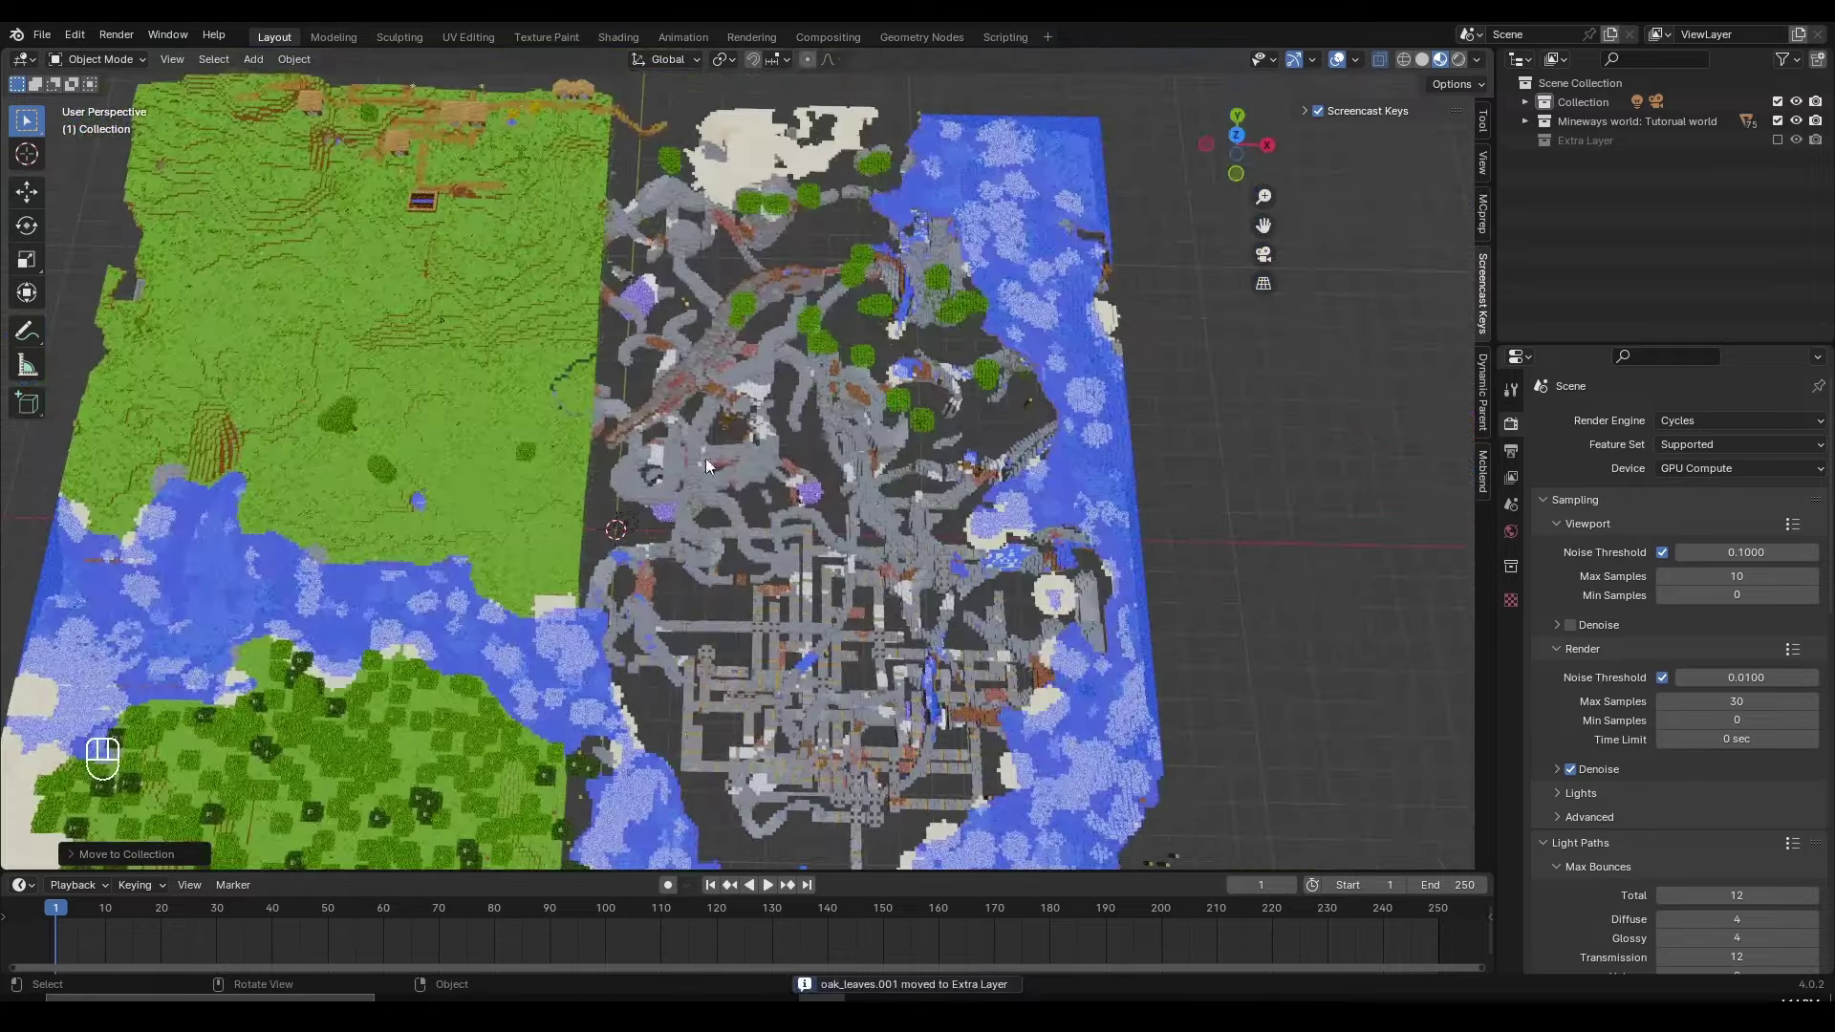
pyautogui.press('KP_7')
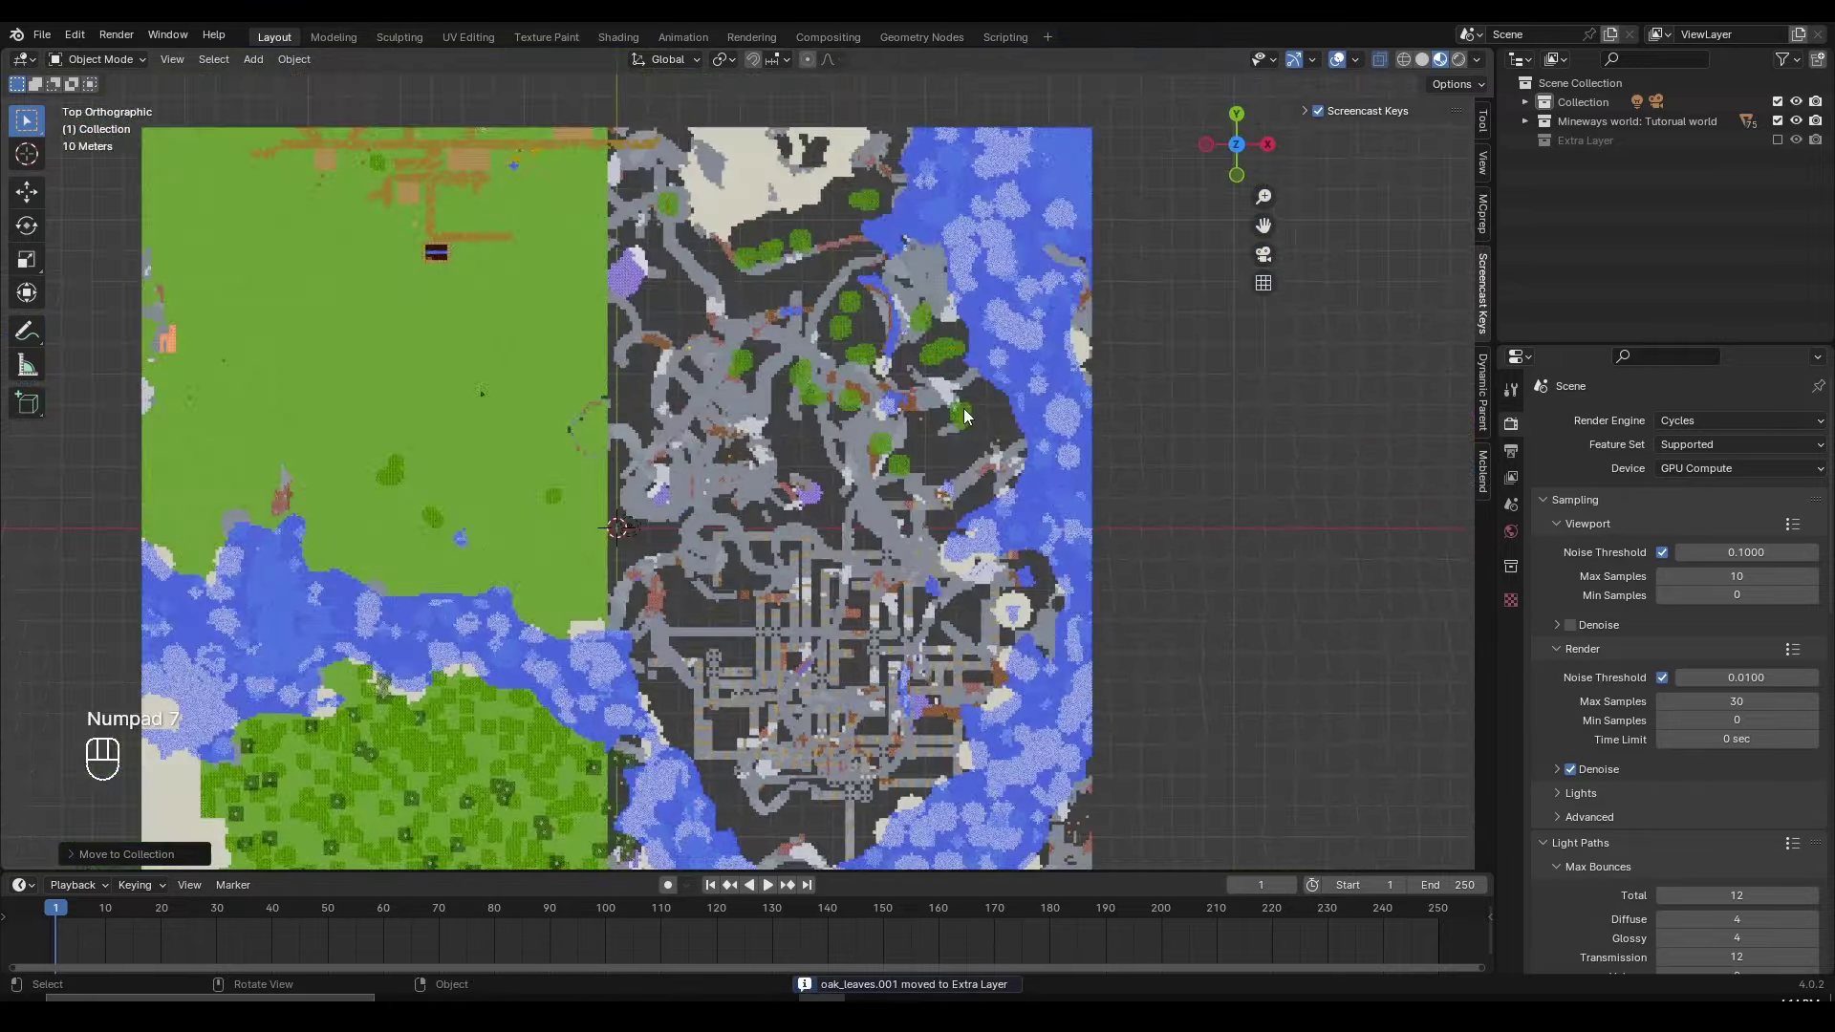
pyautogui.scroll(-2, 1047, 802)
pyautogui.press('Tab')
pyautogui.press('a')
pyautogui.press('a')
pyautogui.press('b')
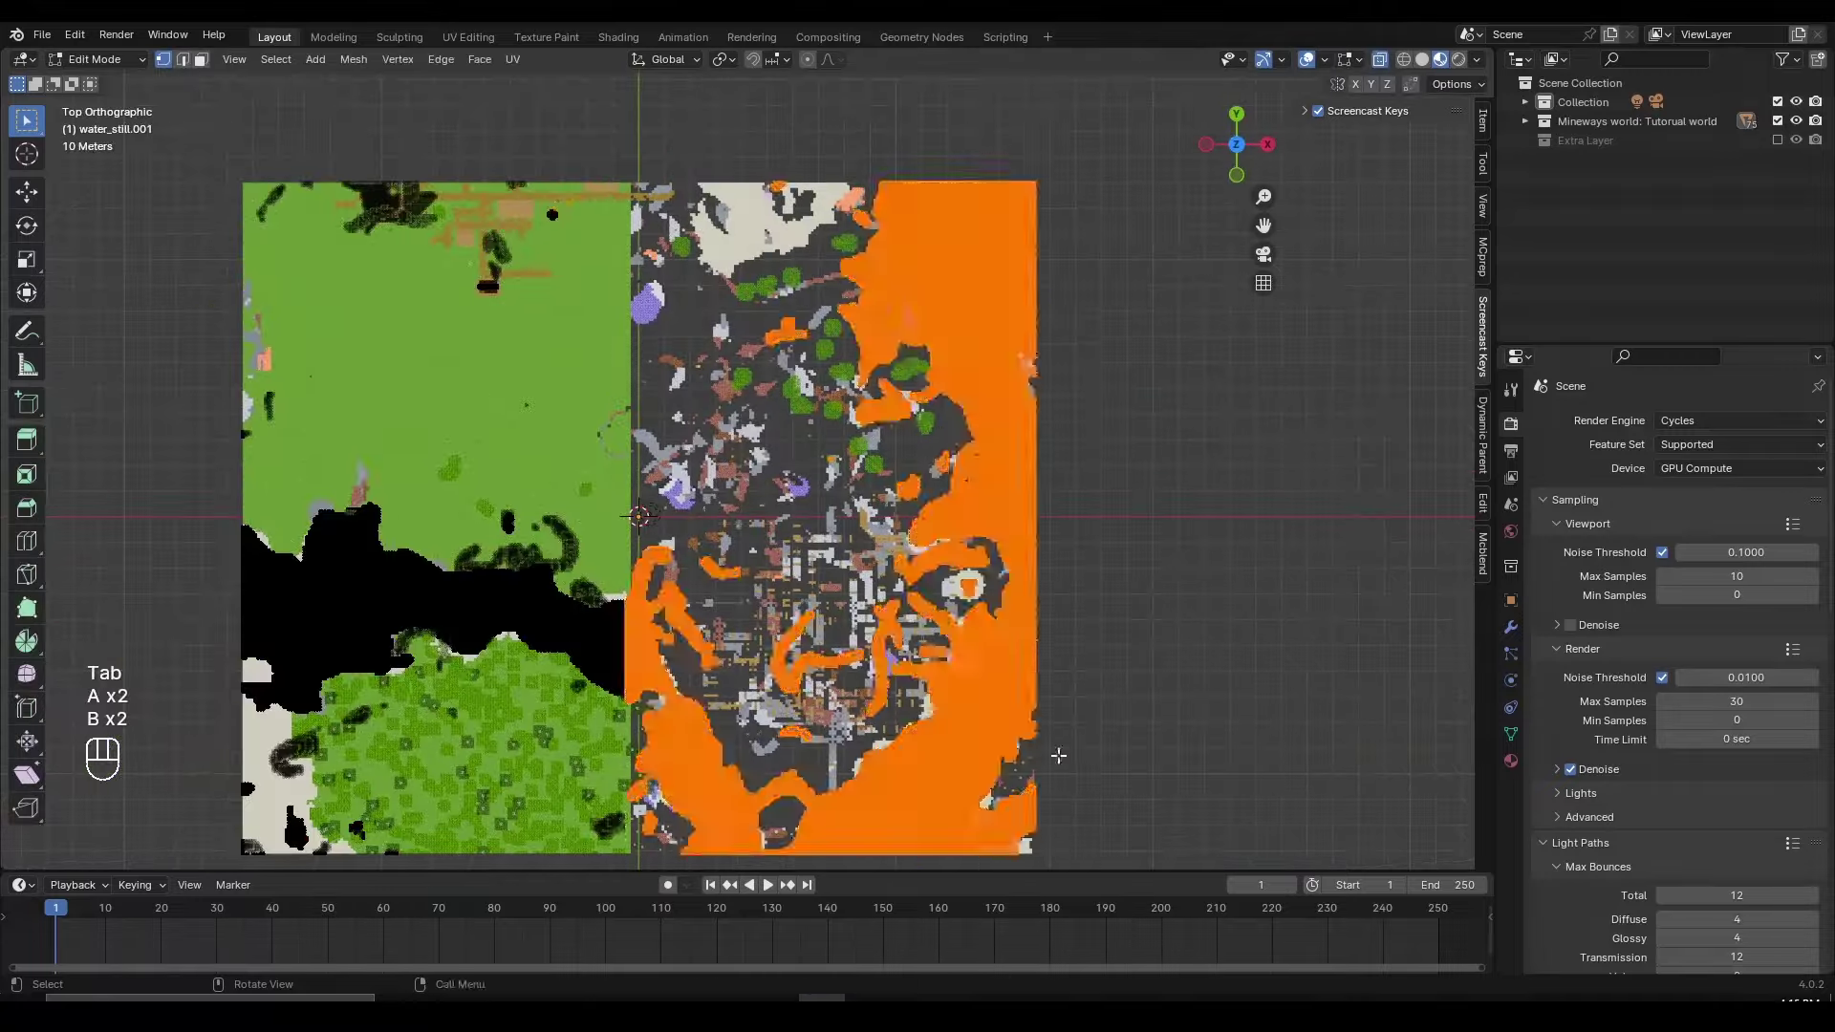
# Step: Separate the positive X halves of the water and sand meshes and move them to the Extra Layer collection
pyautogui.press('p')
pyautogui.press('Tab')
pyautogui.press('m')
pyautogui.click(988, 401)
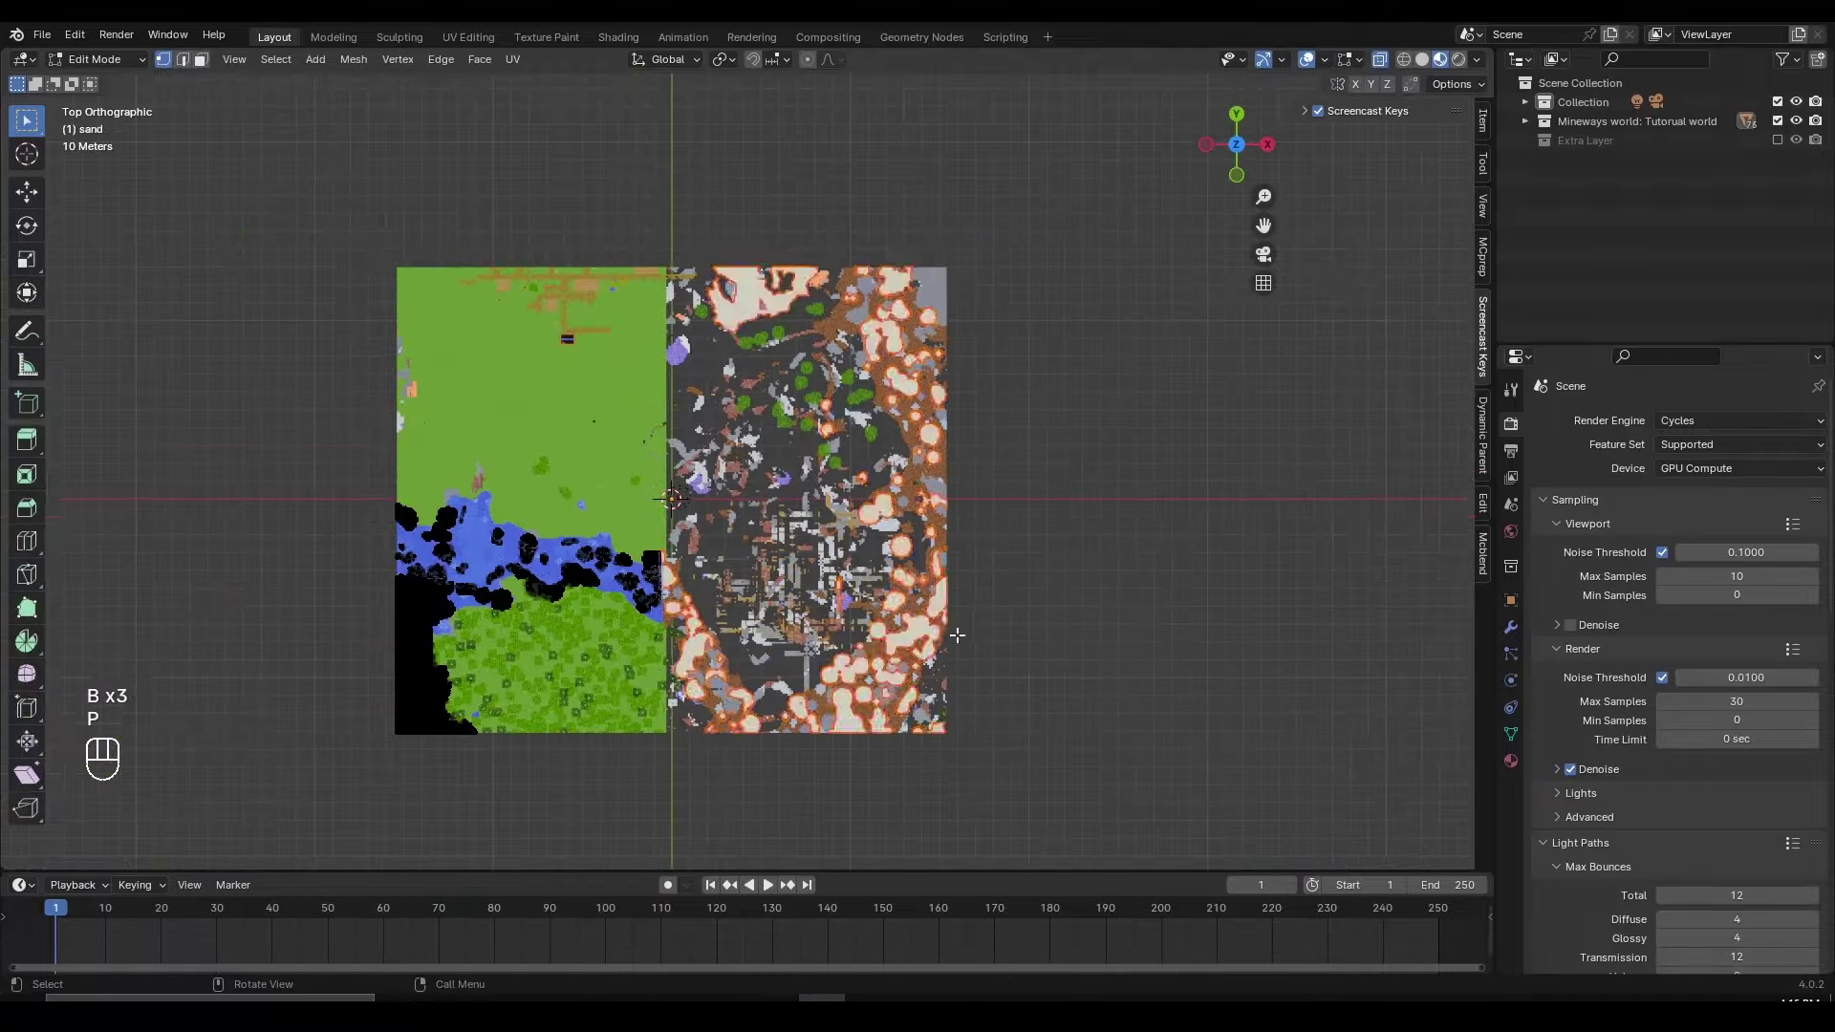
pyautogui.press('p')
pyautogui.click(947, 709)
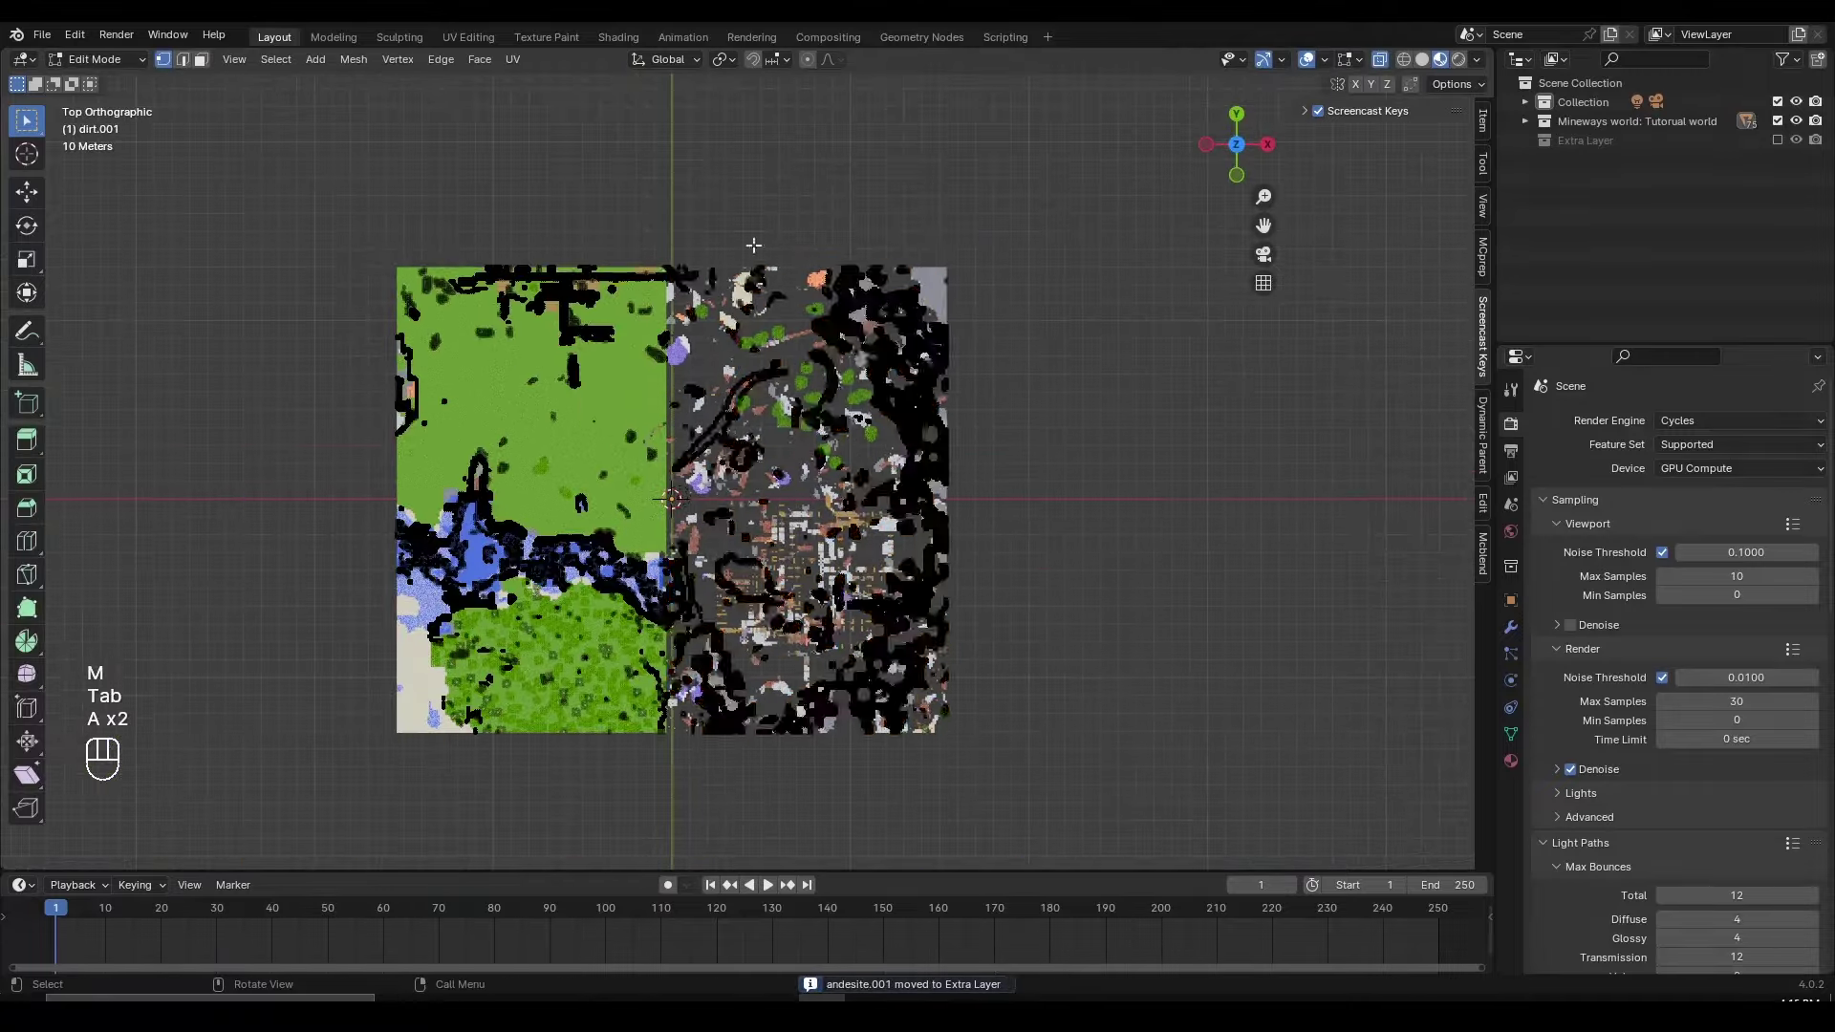
# Step: Move the positive X parts of the dirt, acacia leaves, diorite and gravel to the Extra Layer collection, separating meshes that span both halves
pyautogui.press('m')
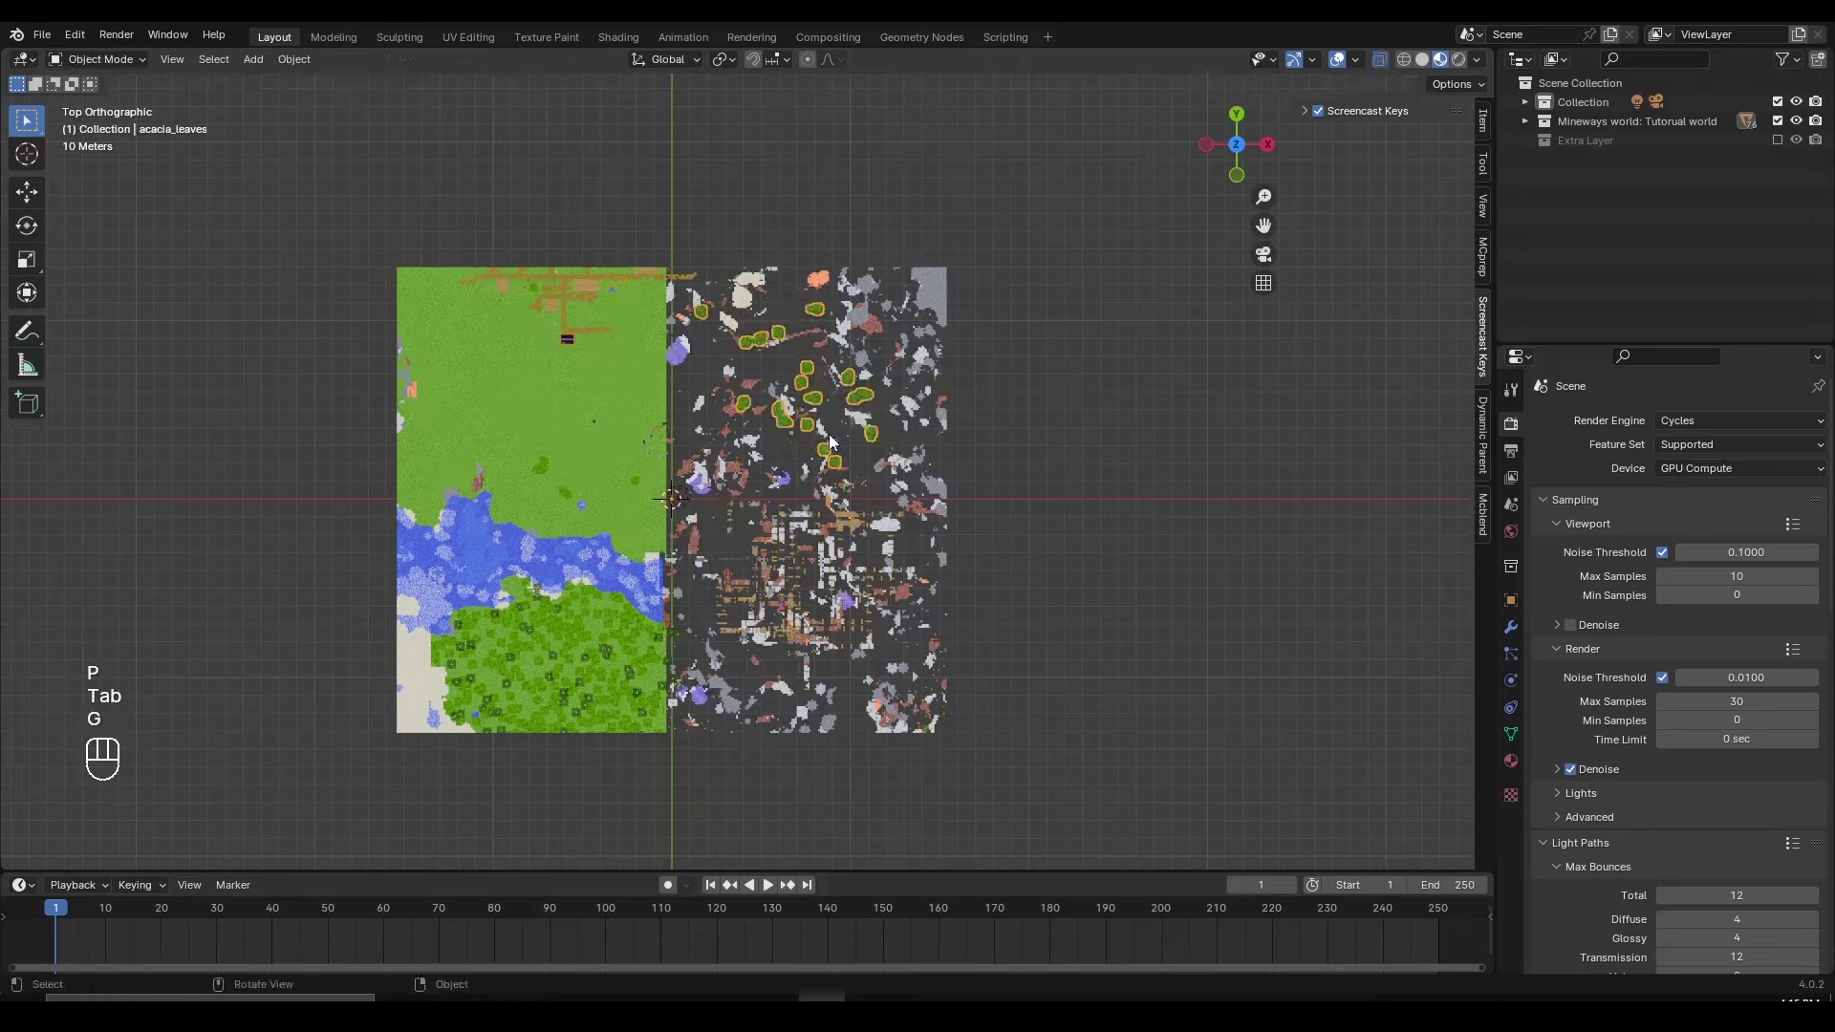
pyautogui.press('g')
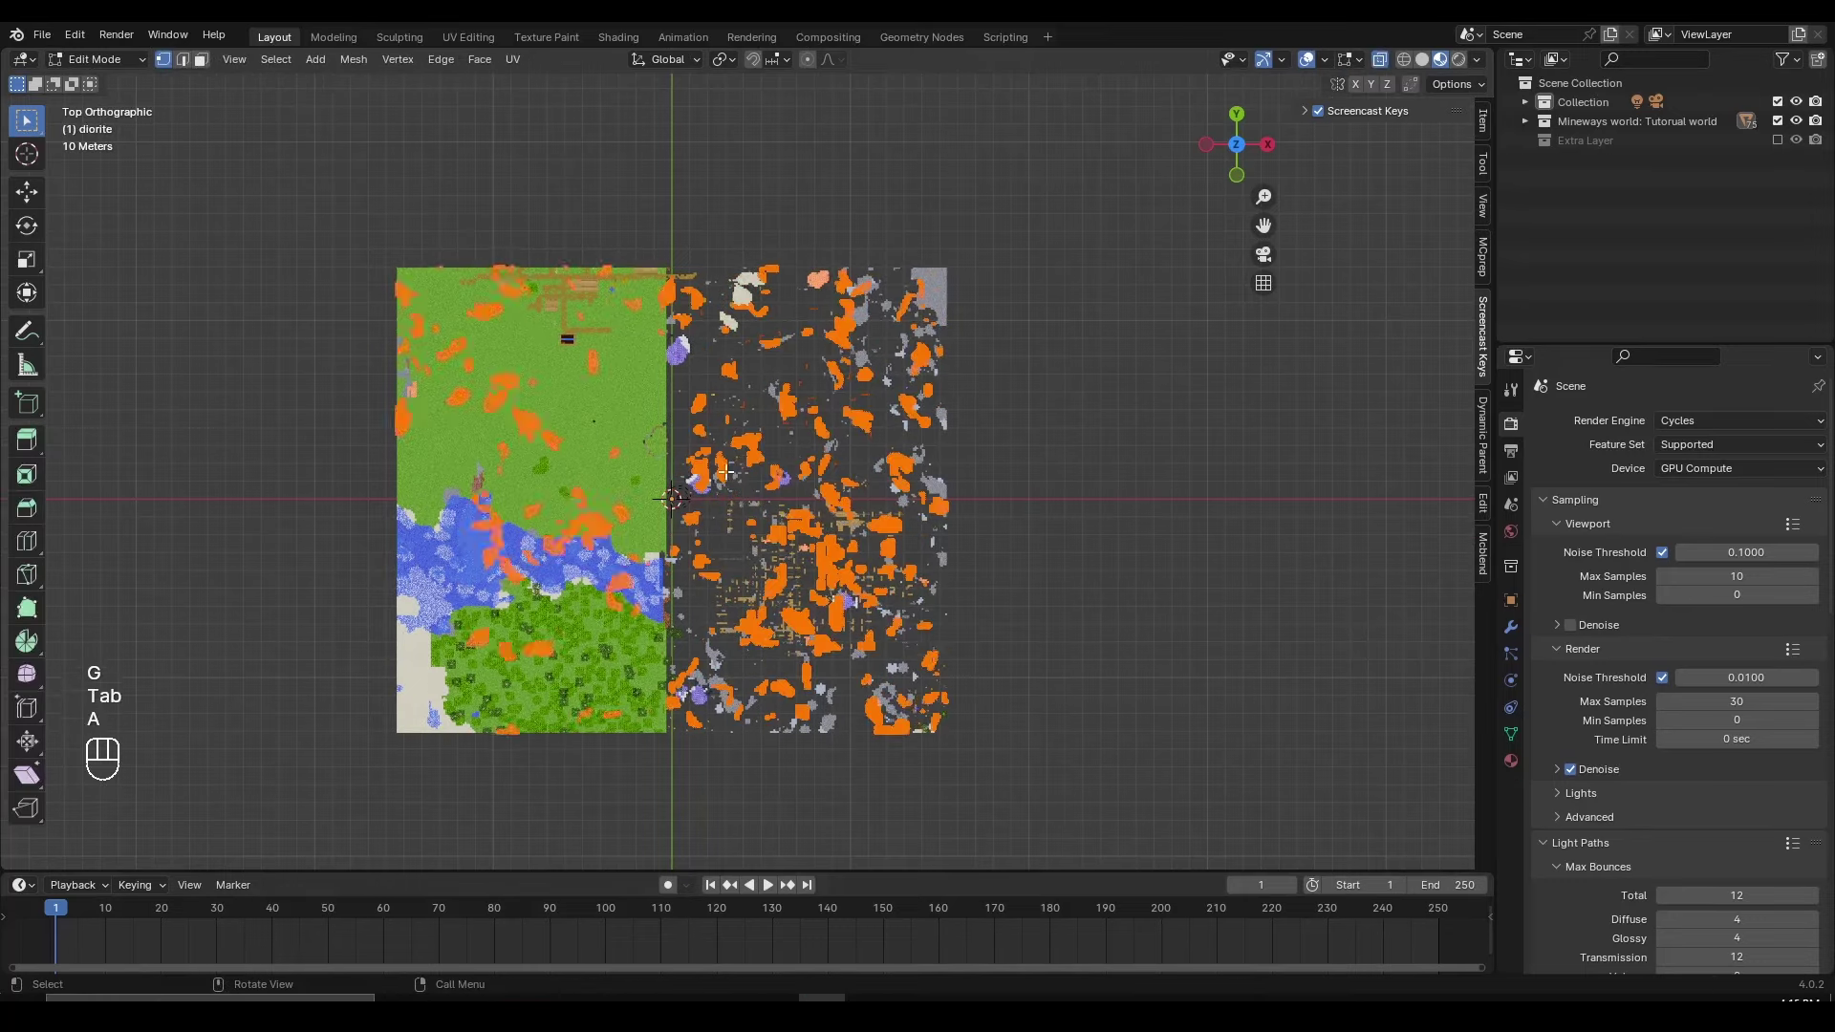
pyautogui.press('m')
pyautogui.press('Tab')
pyautogui.press('m')
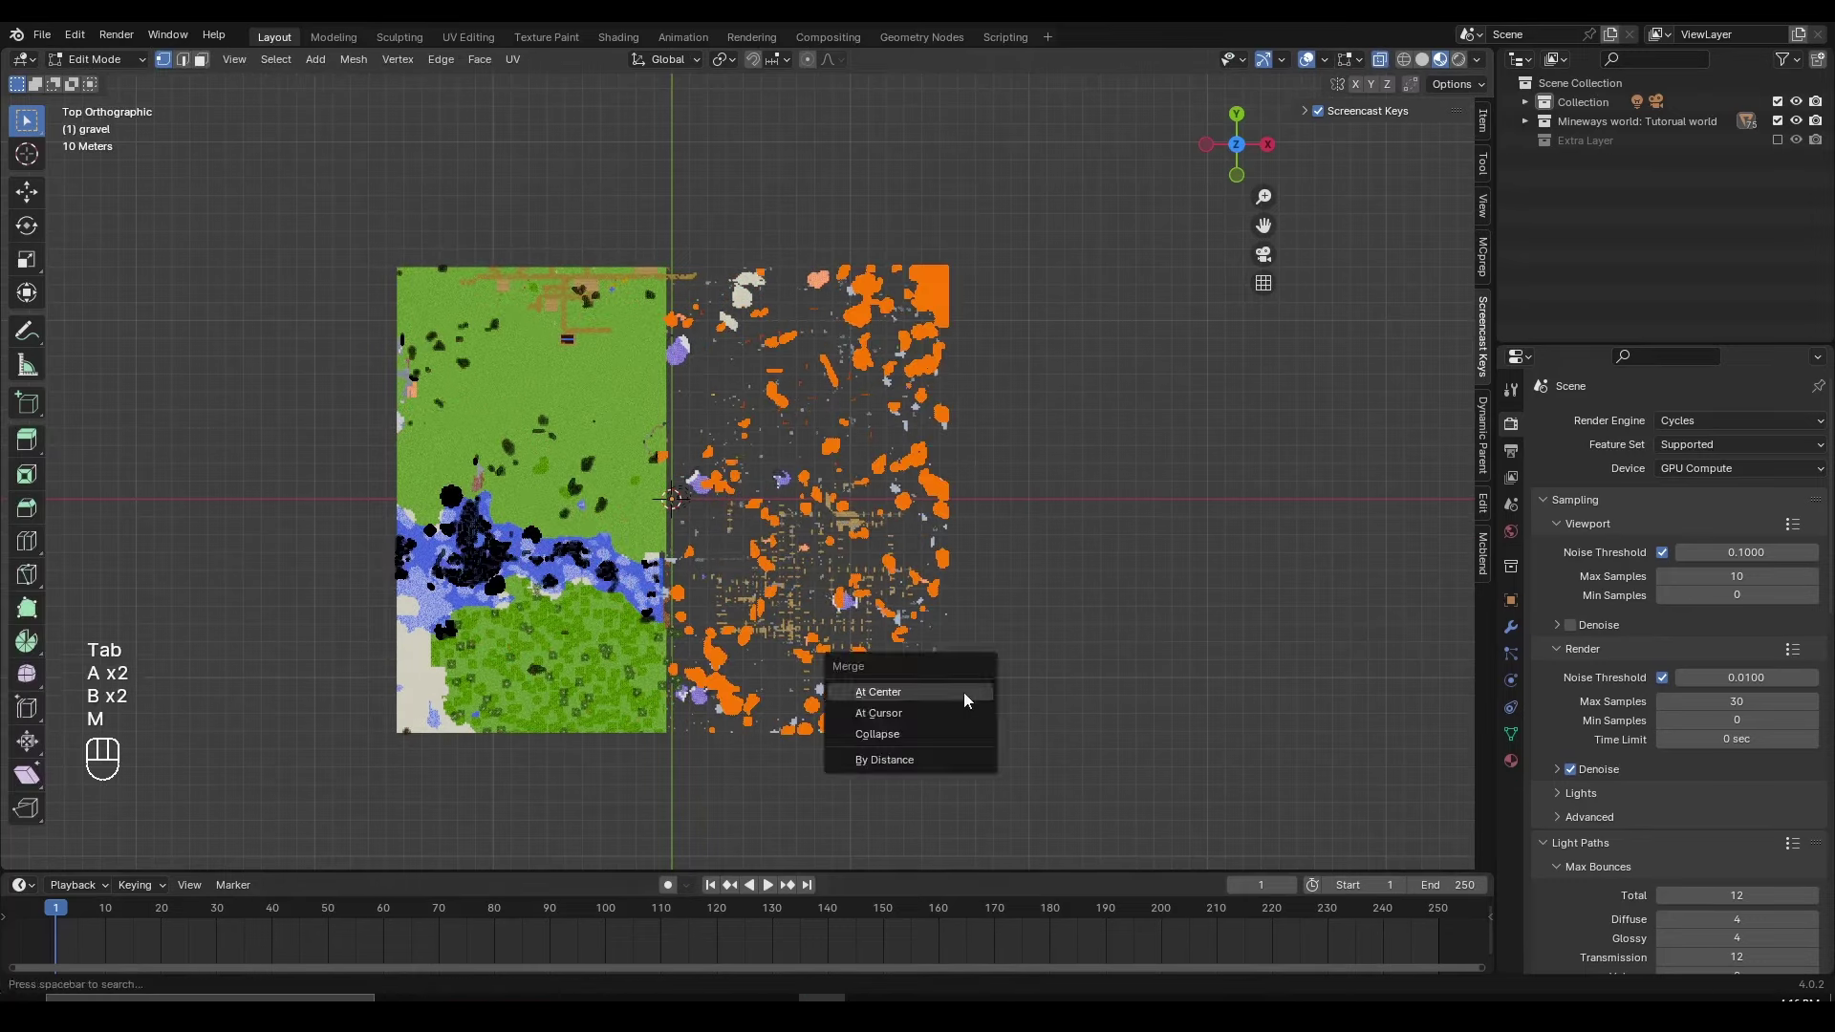
# Step: Inspect the glow_lichen object from several angles and with cancelled trial moves to check which half of the world it occupies
pyautogui.press('KP_7')
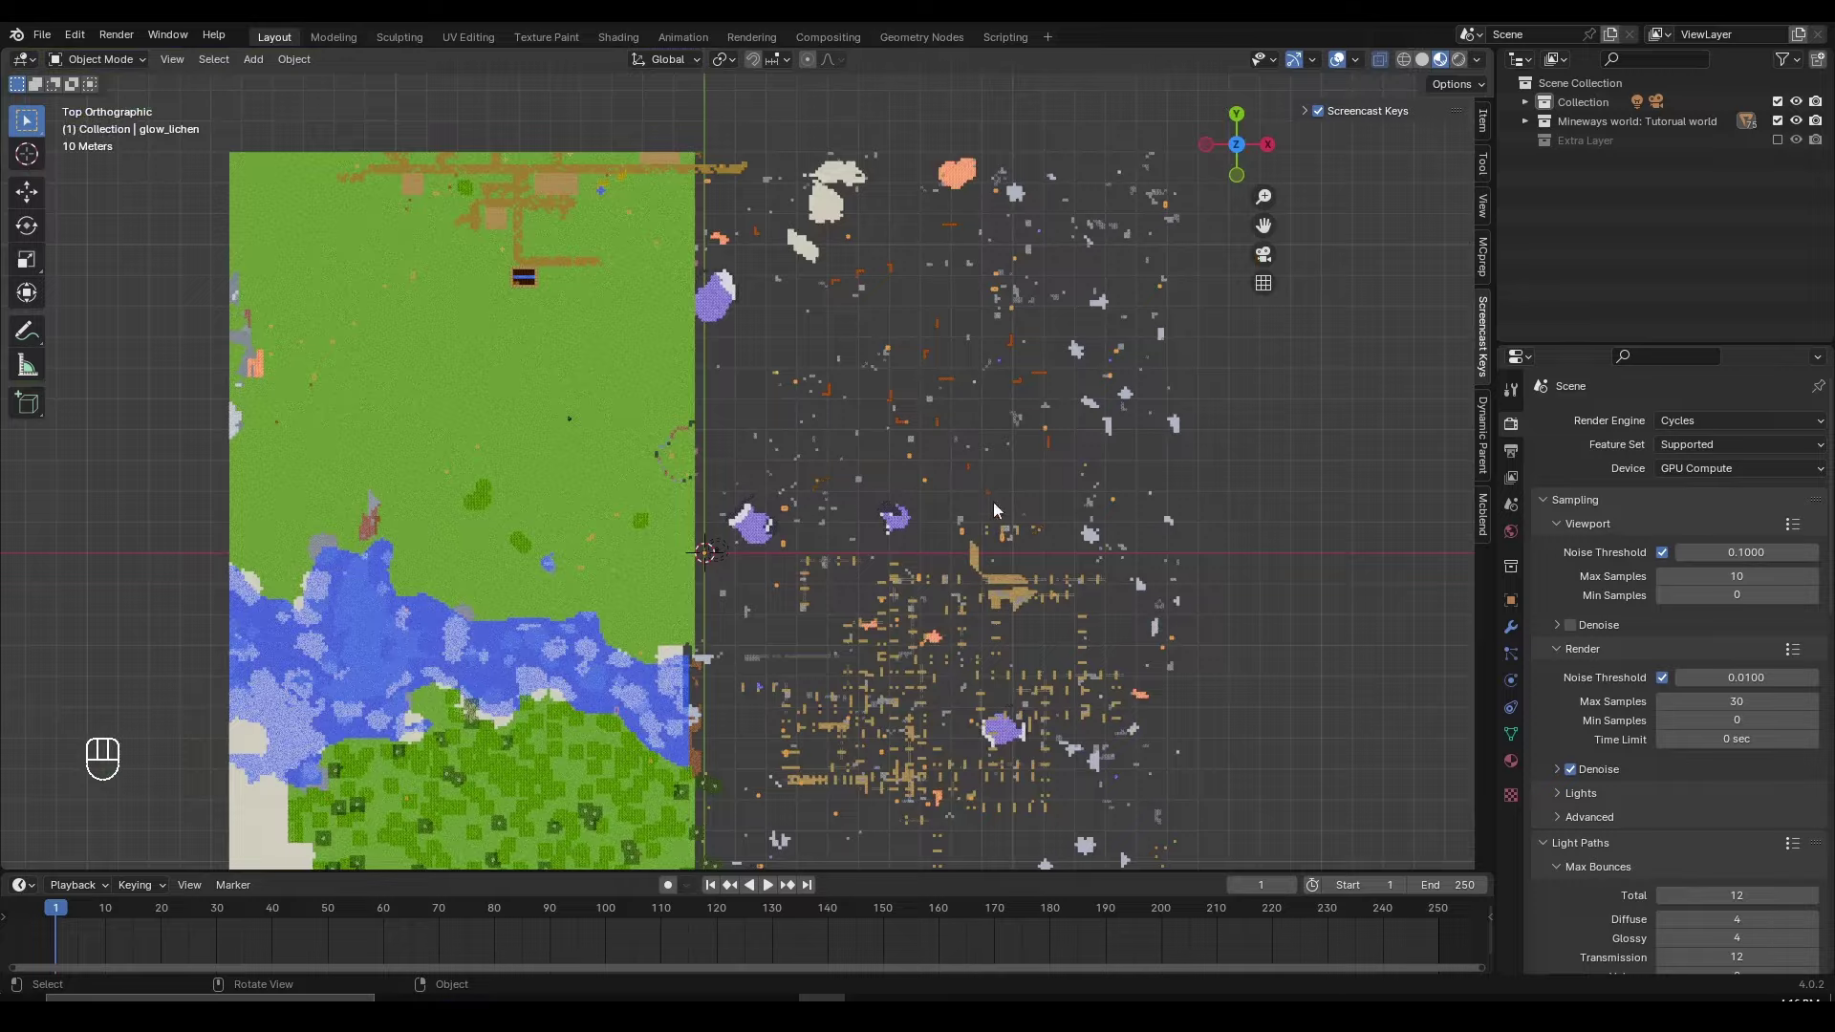
pyautogui.moveTo(994, 501); pyautogui.dragTo(890, 299, button='middle')
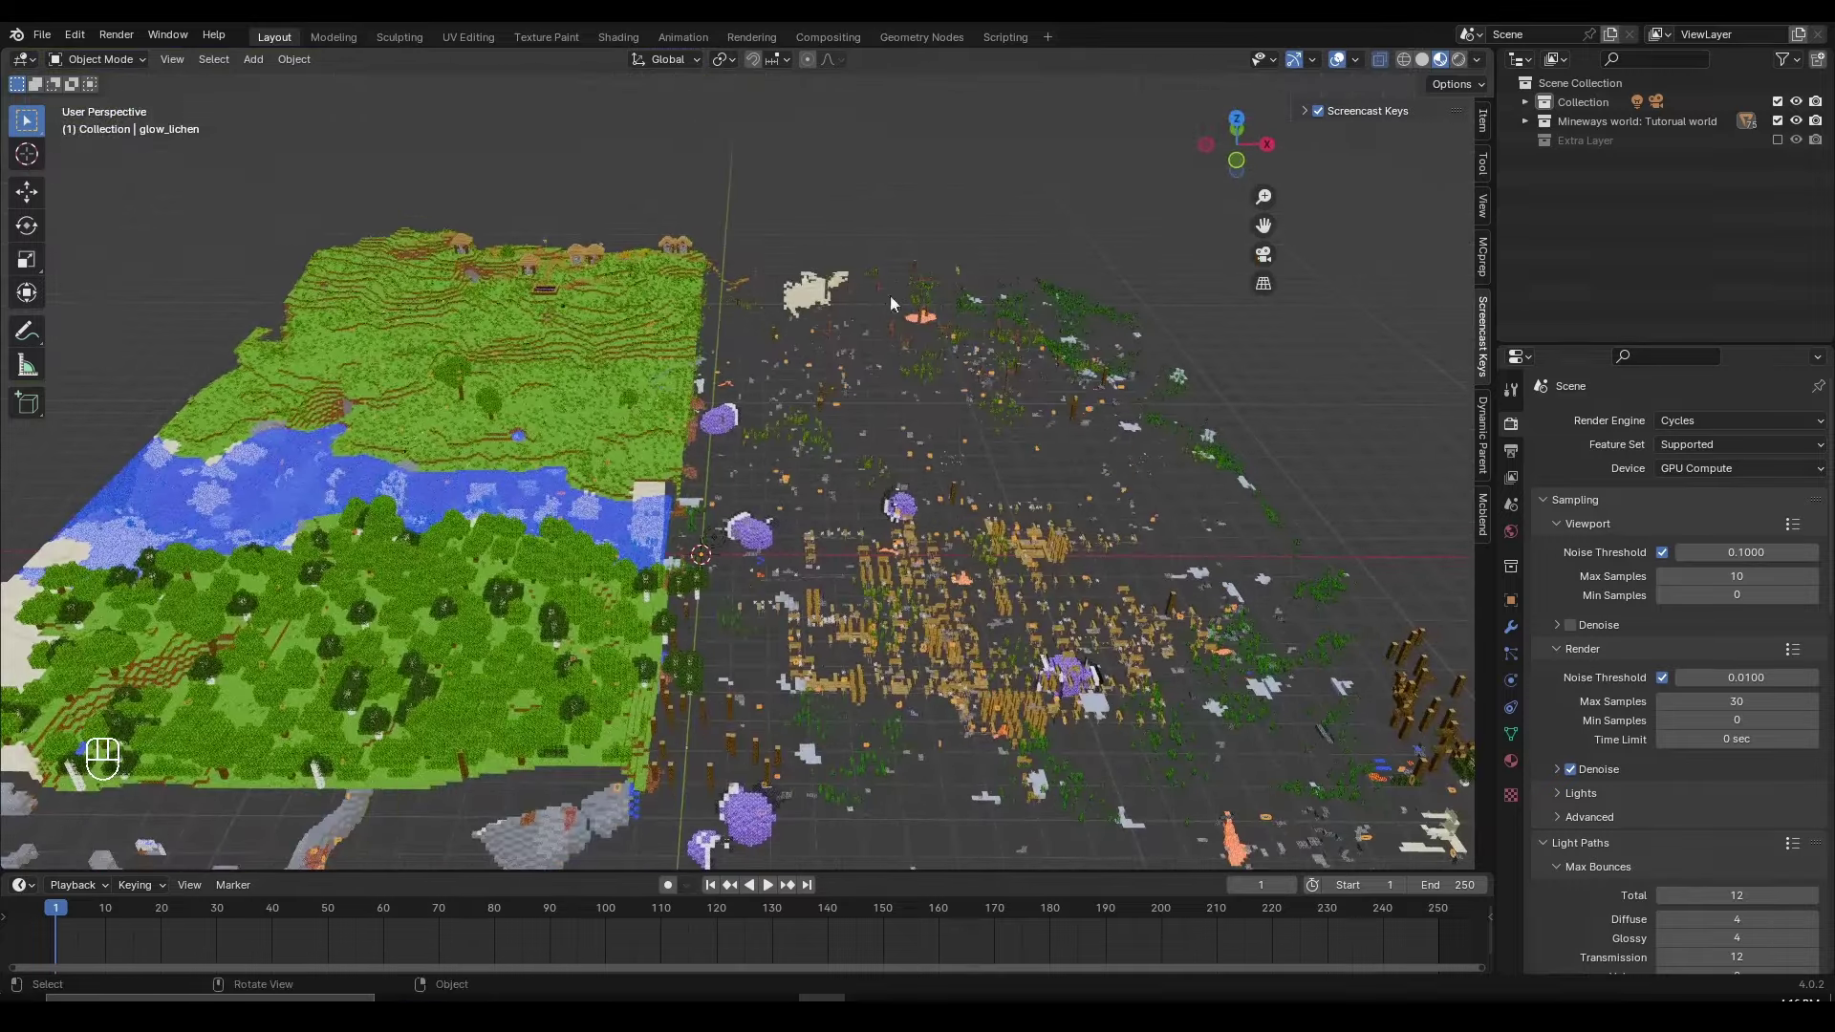
pyautogui.scroll(8, 1005, 493)
pyautogui.keyDown('shift'); pyautogui.moveTo(942, 433); pyautogui.dragTo(893, 537, button='middle'); pyautogui.keyUp('shift')
pyautogui.scroll(4, 893, 537)
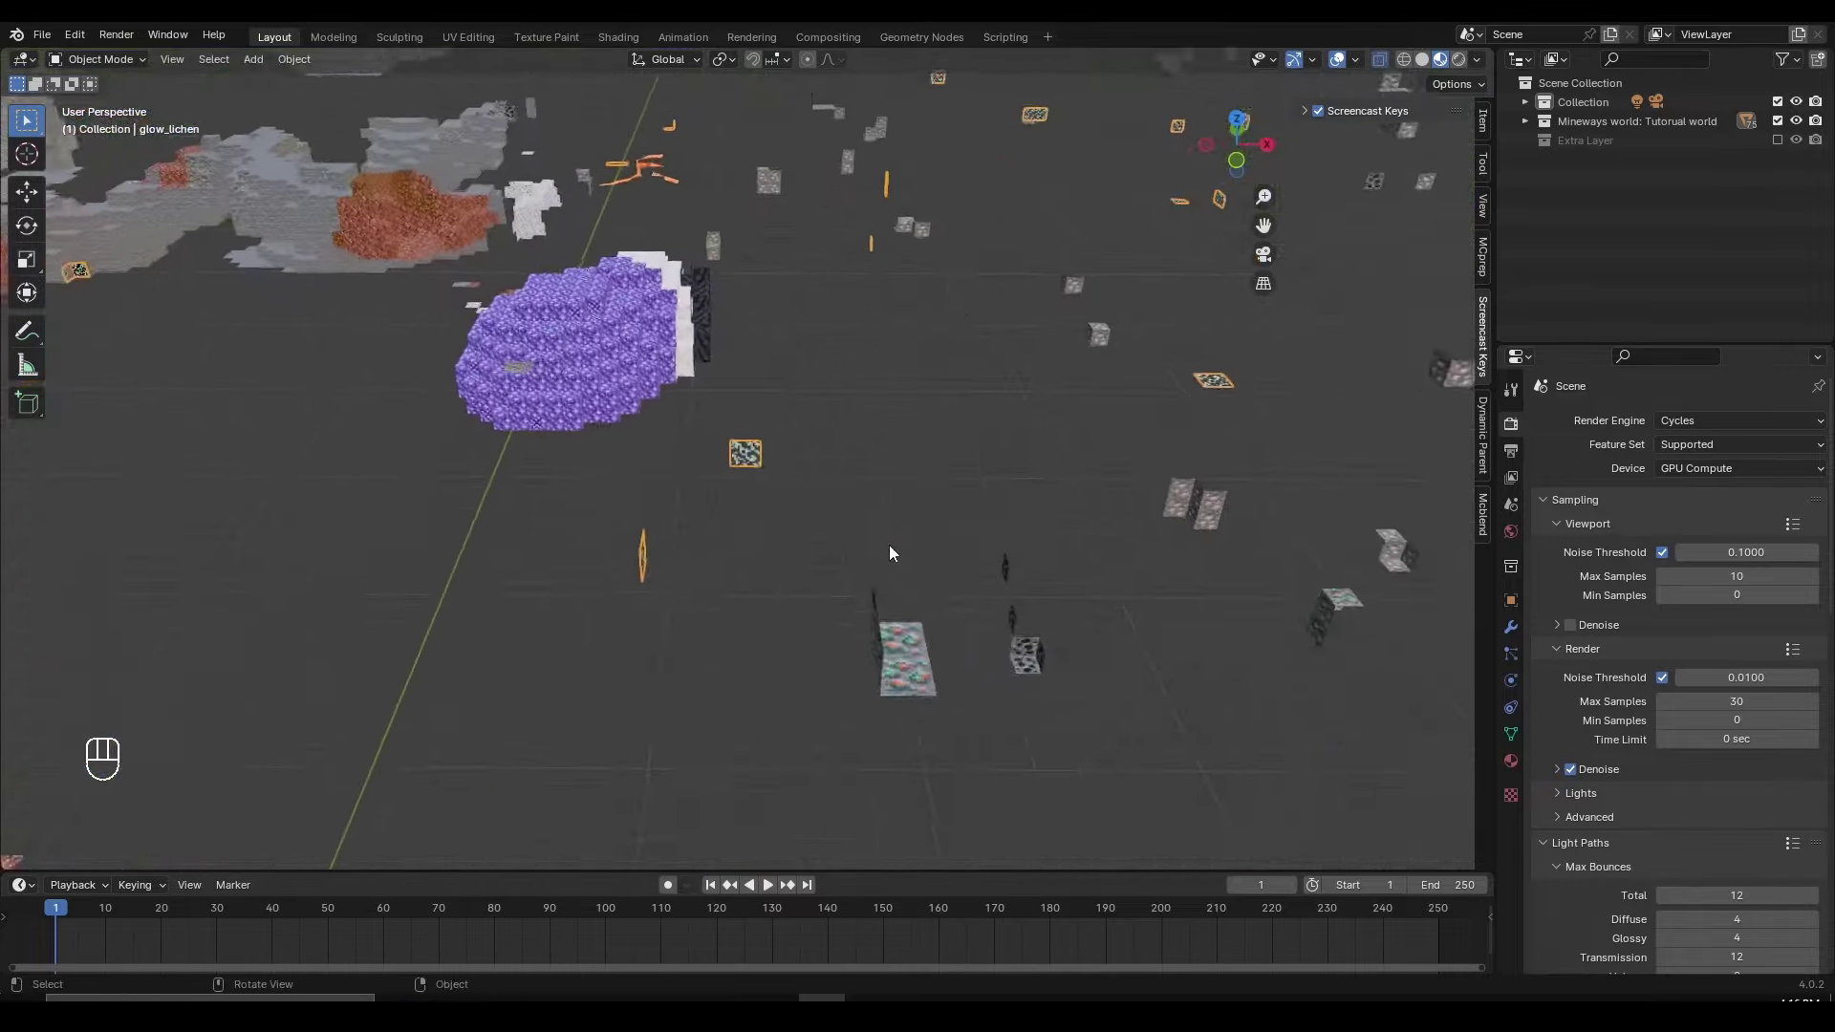
pyautogui.scroll(3, 890, 547)
pyautogui.press('g')
pyautogui.rightClick(700, 548)
pyautogui.moveTo(700, 549); pyautogui.dragTo(754, 593, button='middle')
pyautogui.scroll(-12, 732, 543)
pyautogui.press('KP_7')
pyautogui.press('g')
pyautogui.rightClick(708, 529)
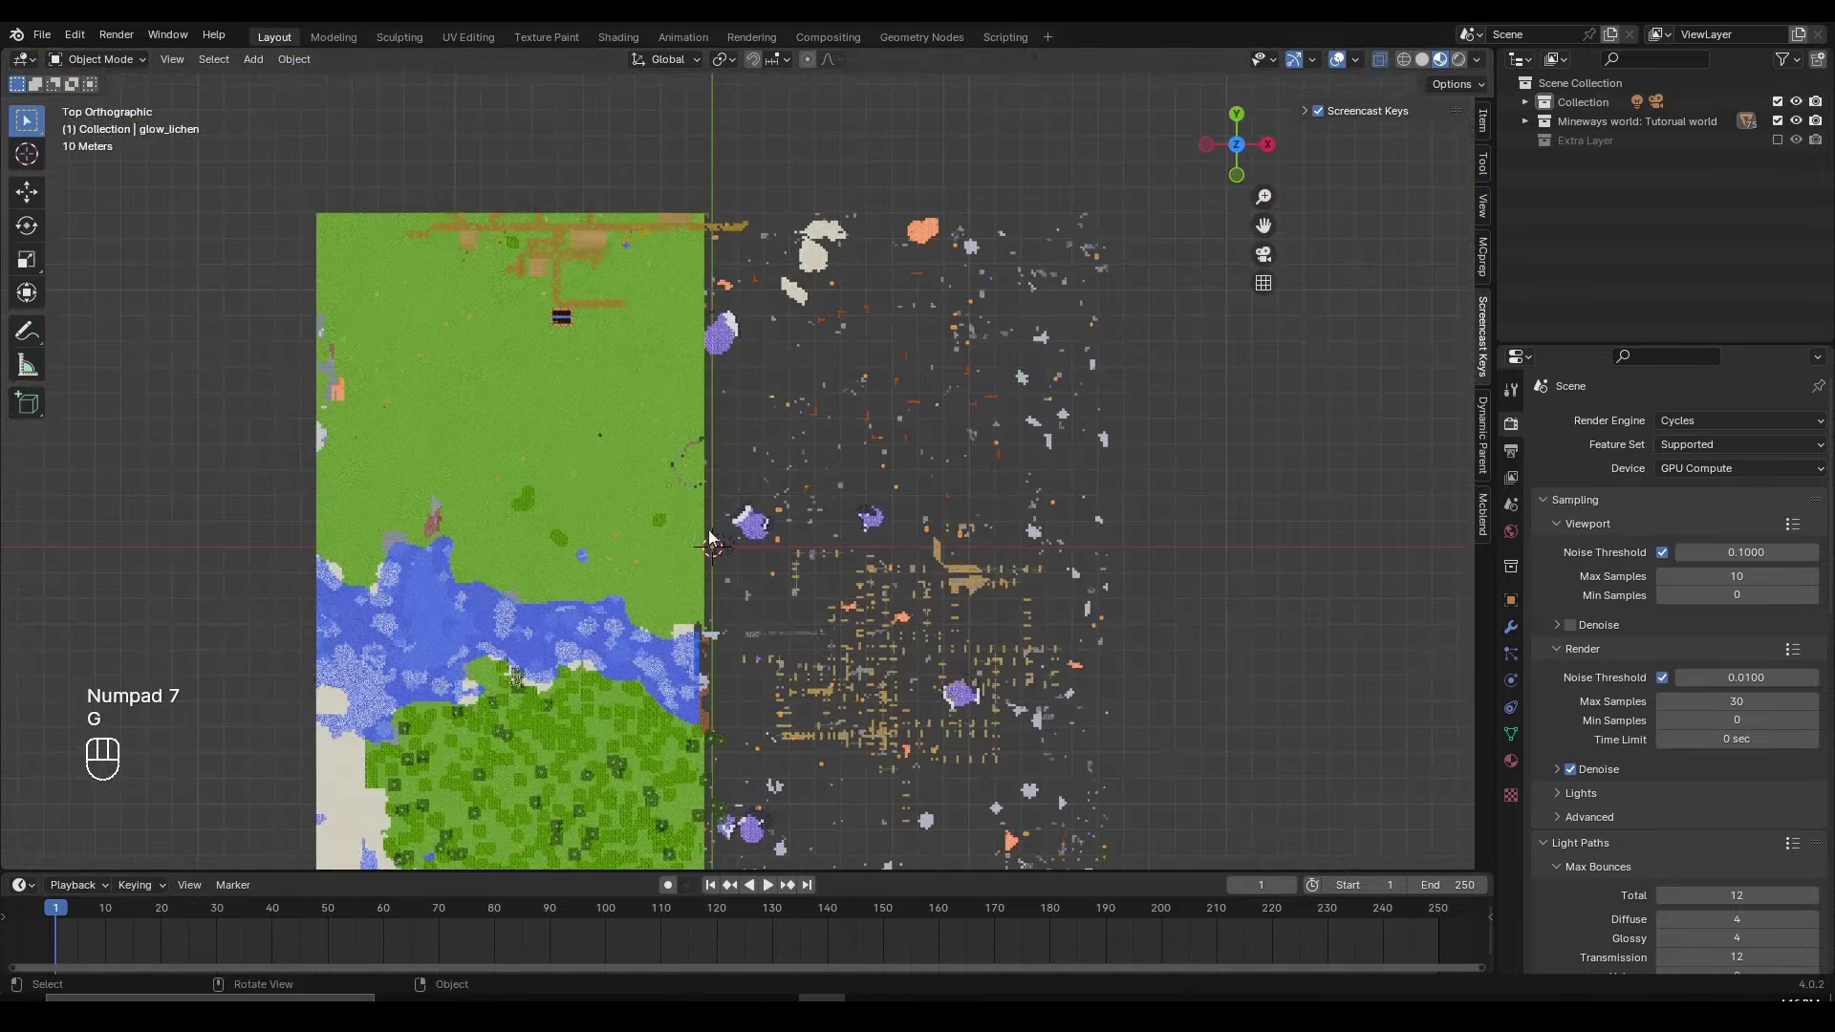
pyautogui.press('g')
pyautogui.rightClick(815, 512)
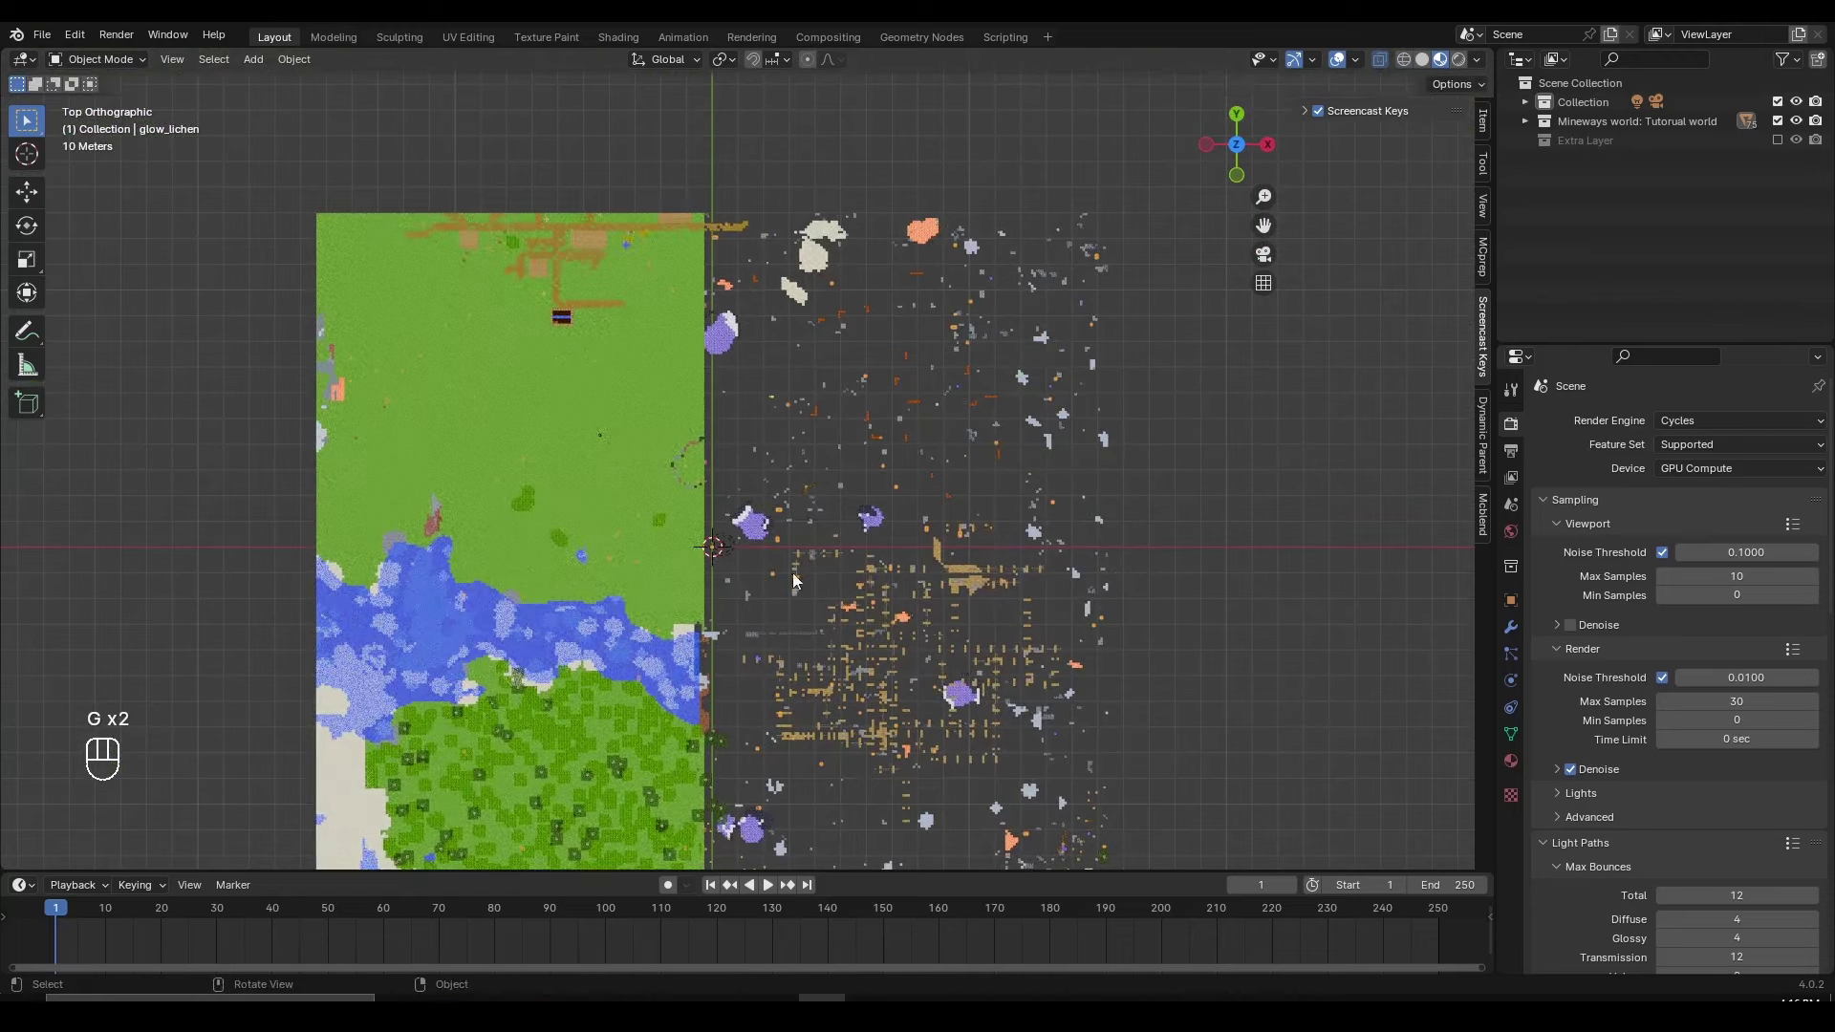
# Step: Move the glow_lichen object to the Extra Layer collection
pyautogui.keyDown('shift'); pyautogui.moveTo(830, 496); pyautogui.dragTo(898, 491, button='middle'); pyautogui.keyUp('shift')
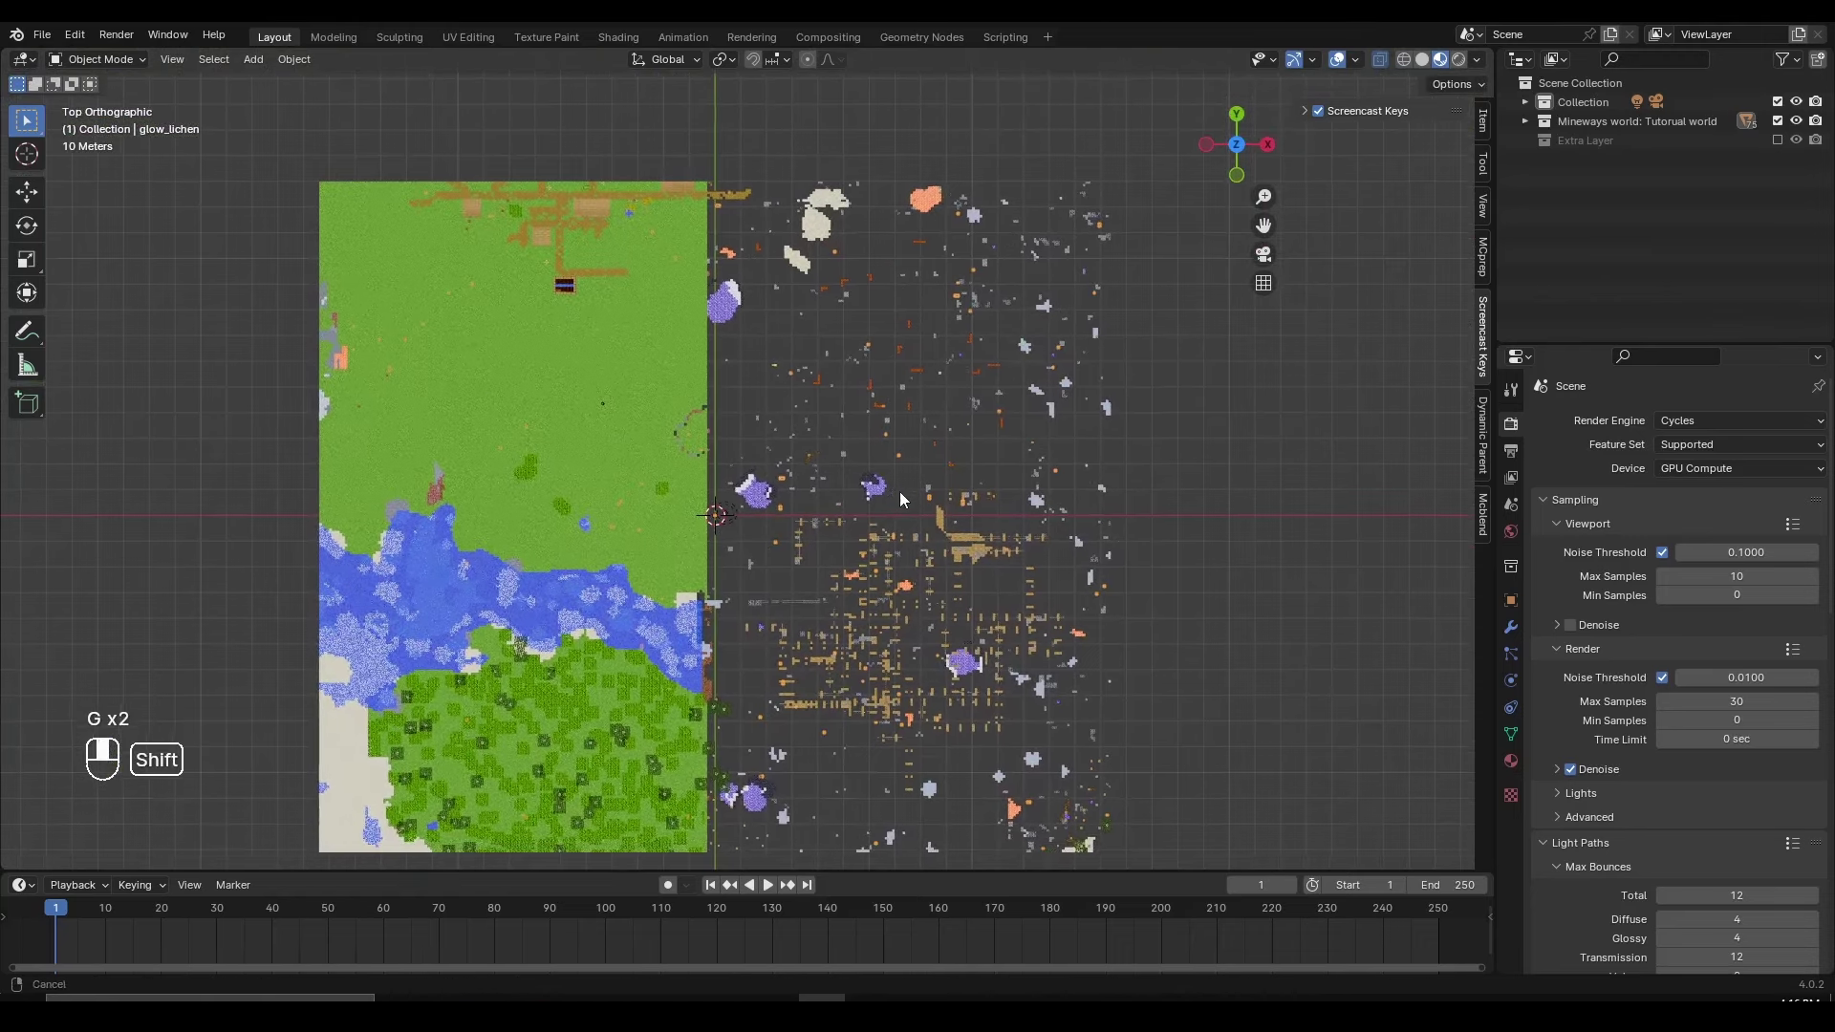
pyautogui.press('m')
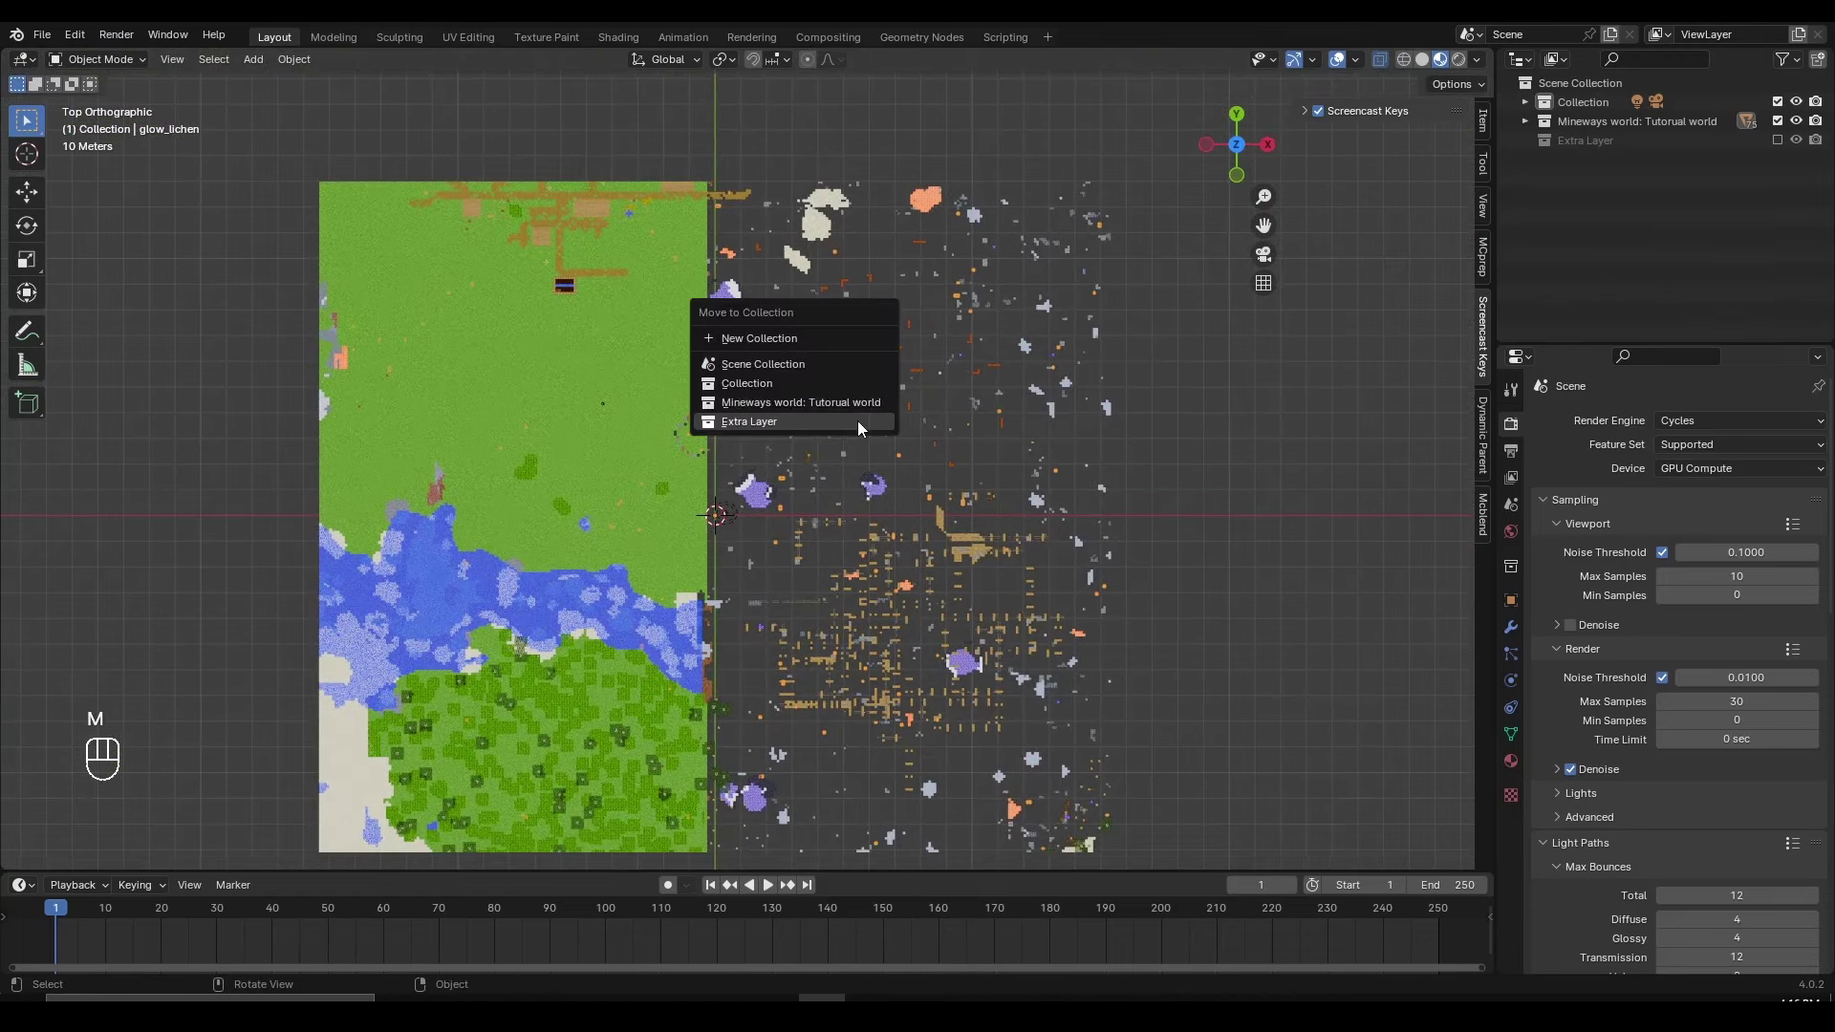
pyautogui.click(857, 421)
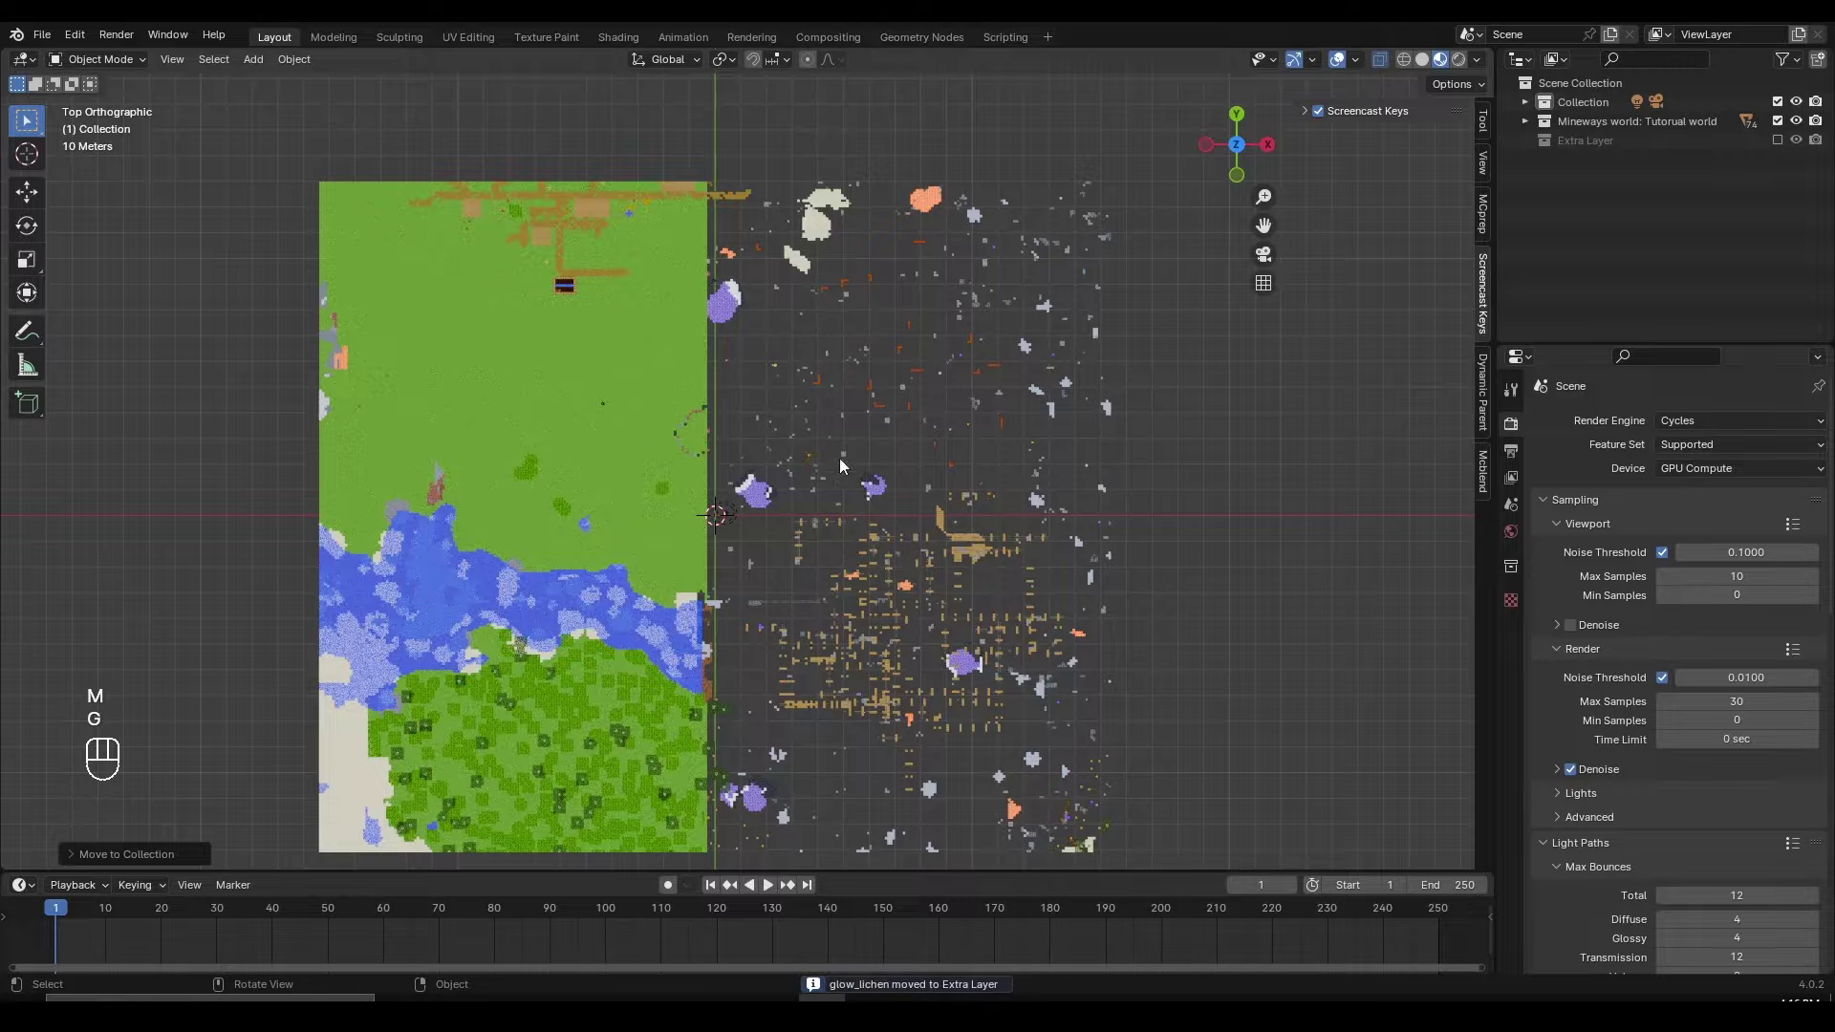
# Step: Select the mineshaft's oak planks and rail objects, check their extent with trial moves, and move them to the Extra Layer collection
pyautogui.moveTo(850, 523)
pyautogui.keyDown('shift'); pyautogui.mouseDown(button='middle')
pyautogui.moveTo(793, 497)
pyautogui.moveTo(738, 334)
pyautogui.moveTo(973, 591)
pyautogui.moveTo(858, 461)
pyautogui.moveTo(766, 459)
pyautogui.moveTo(840, 497)
pyautogui.mouseUp(button='middle'); pyautogui.keyUp('shift')
pyautogui.scroll(5, 877, 461)
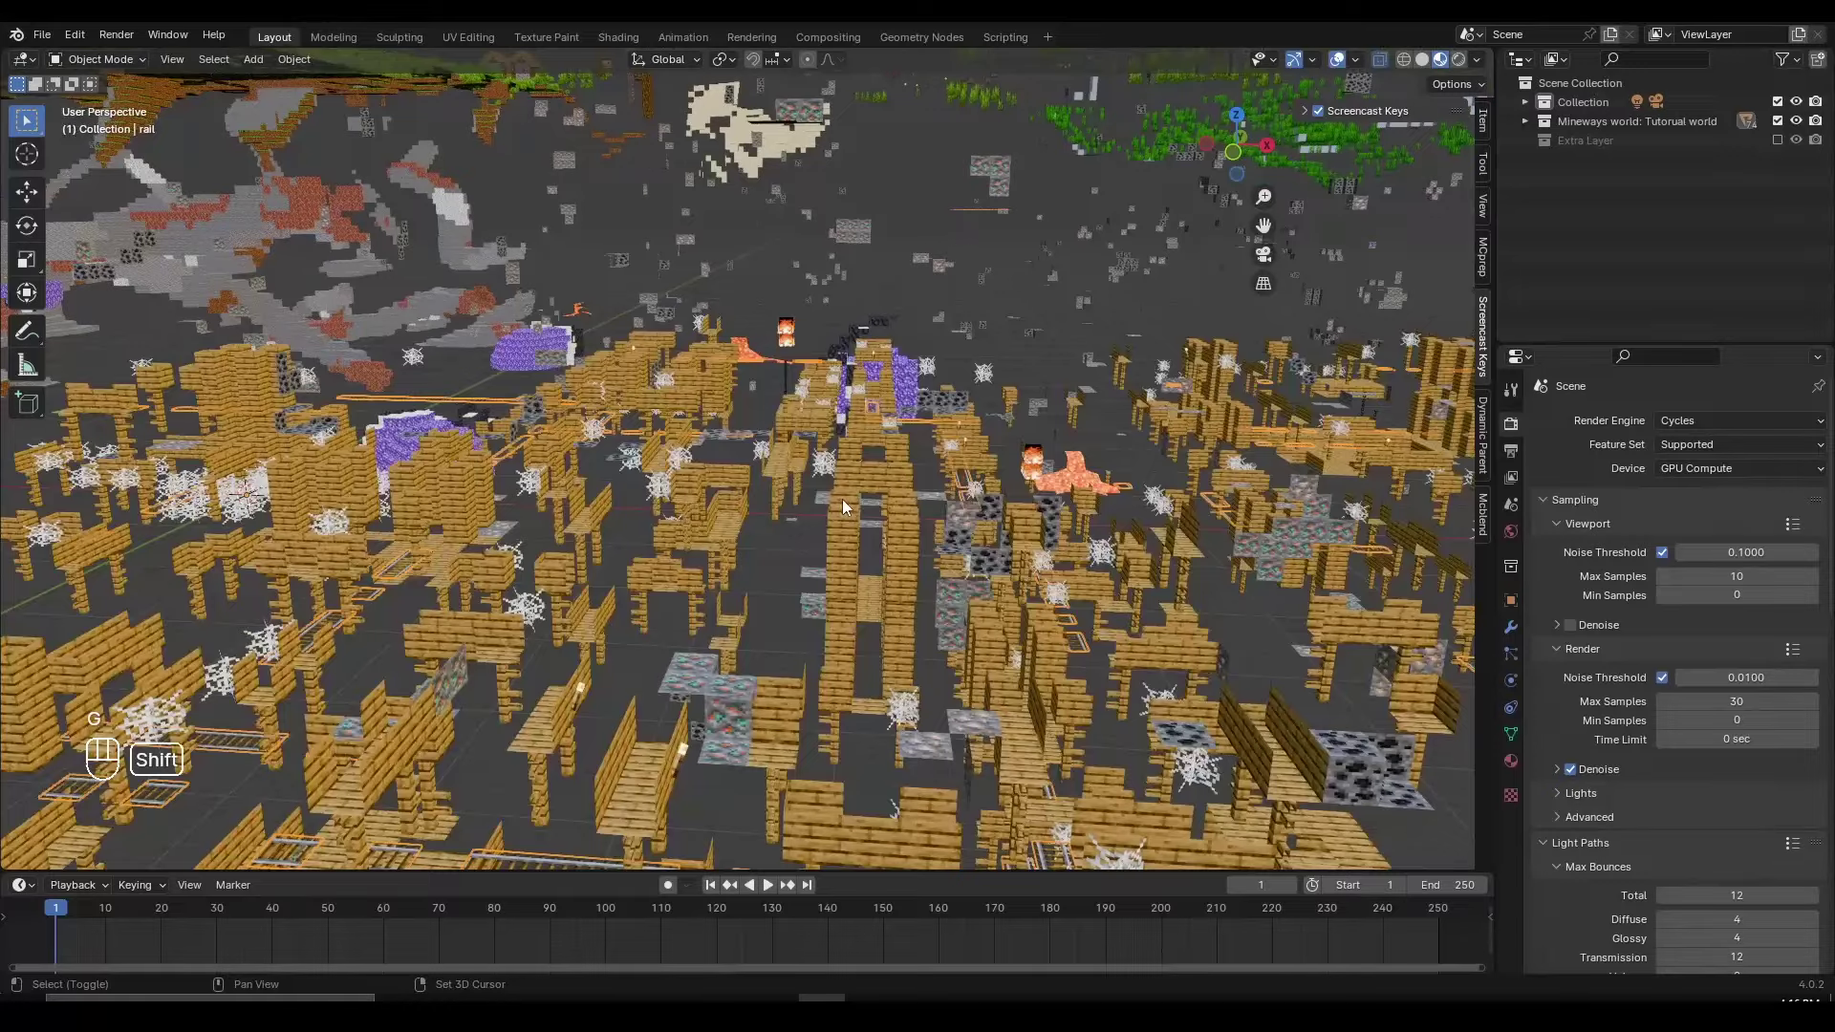
pyautogui.keyDown('shift'); pyautogui.click(840, 499); pyautogui.keyUp('shift')
pyautogui.scroll(-10, 883, 480)
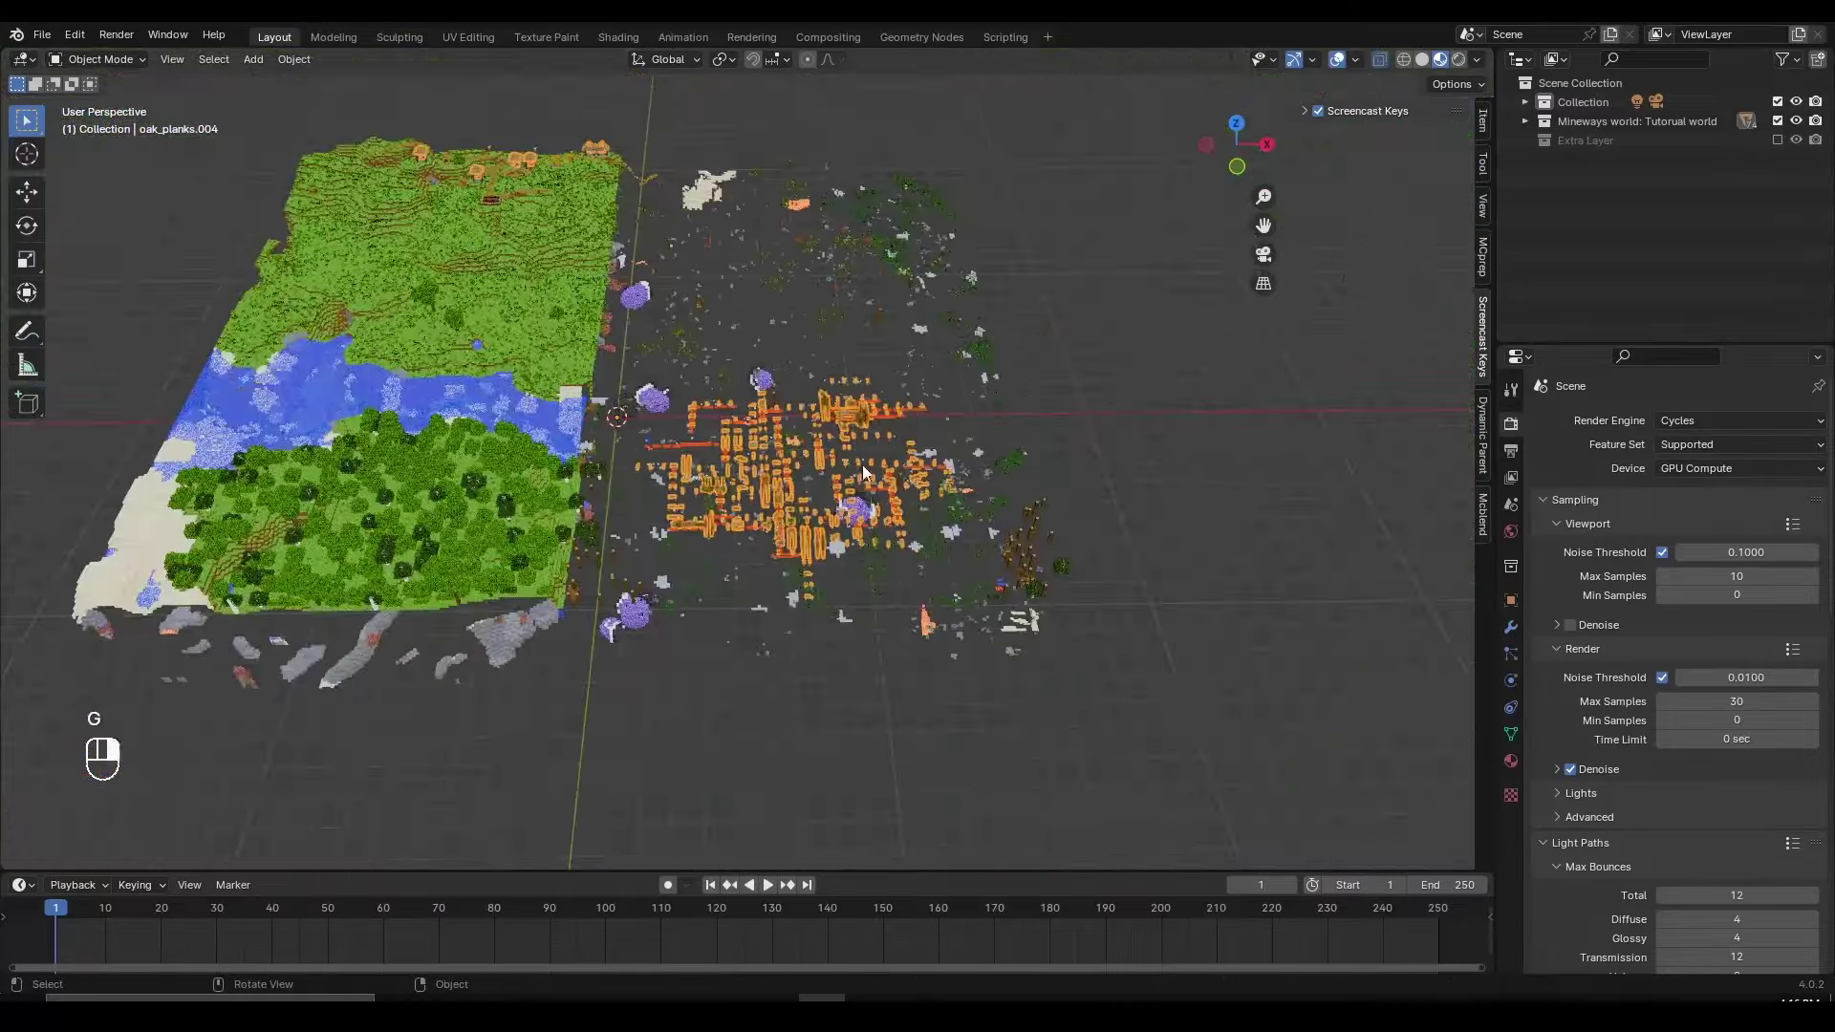
pyautogui.scroll(6, 862, 465)
pyautogui.keyDown('shift'); pyautogui.click(638, 417); pyautogui.keyUp('shift')
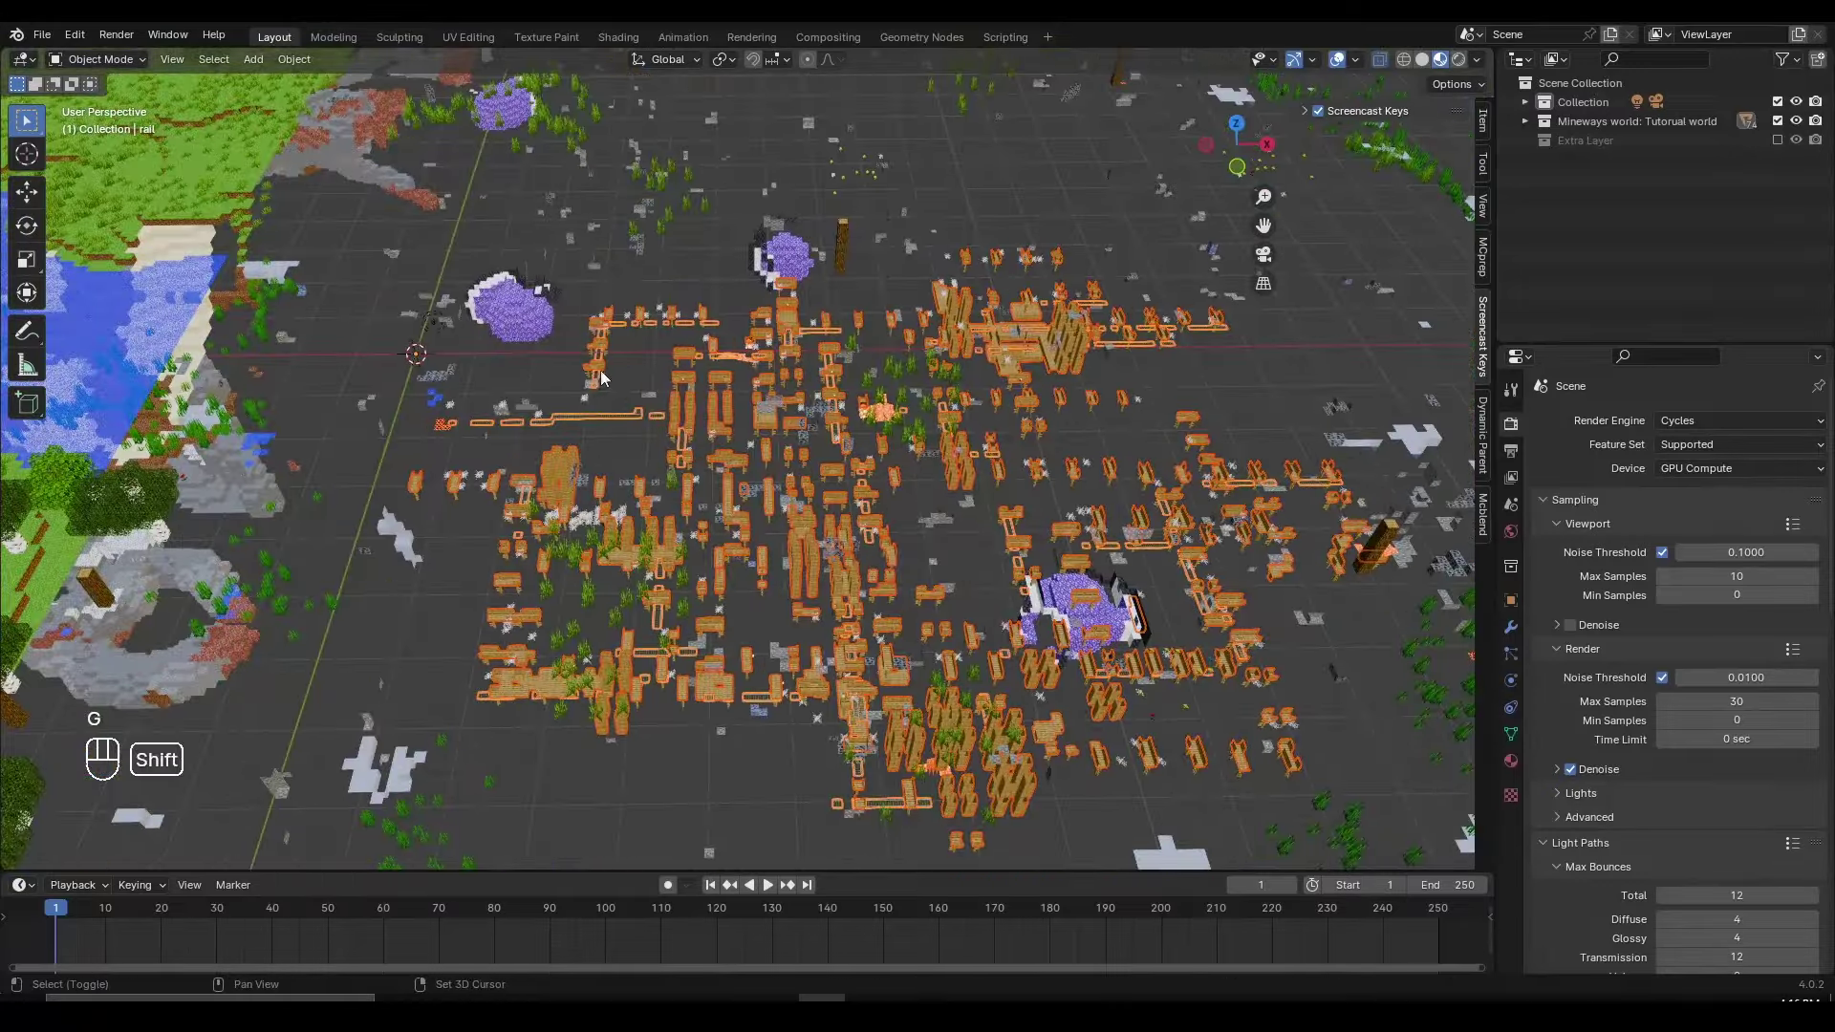
pyautogui.scroll(-8, 602, 377)
pyautogui.scroll(4, 776, 432)
pyautogui.scroll(3, 616, 340)
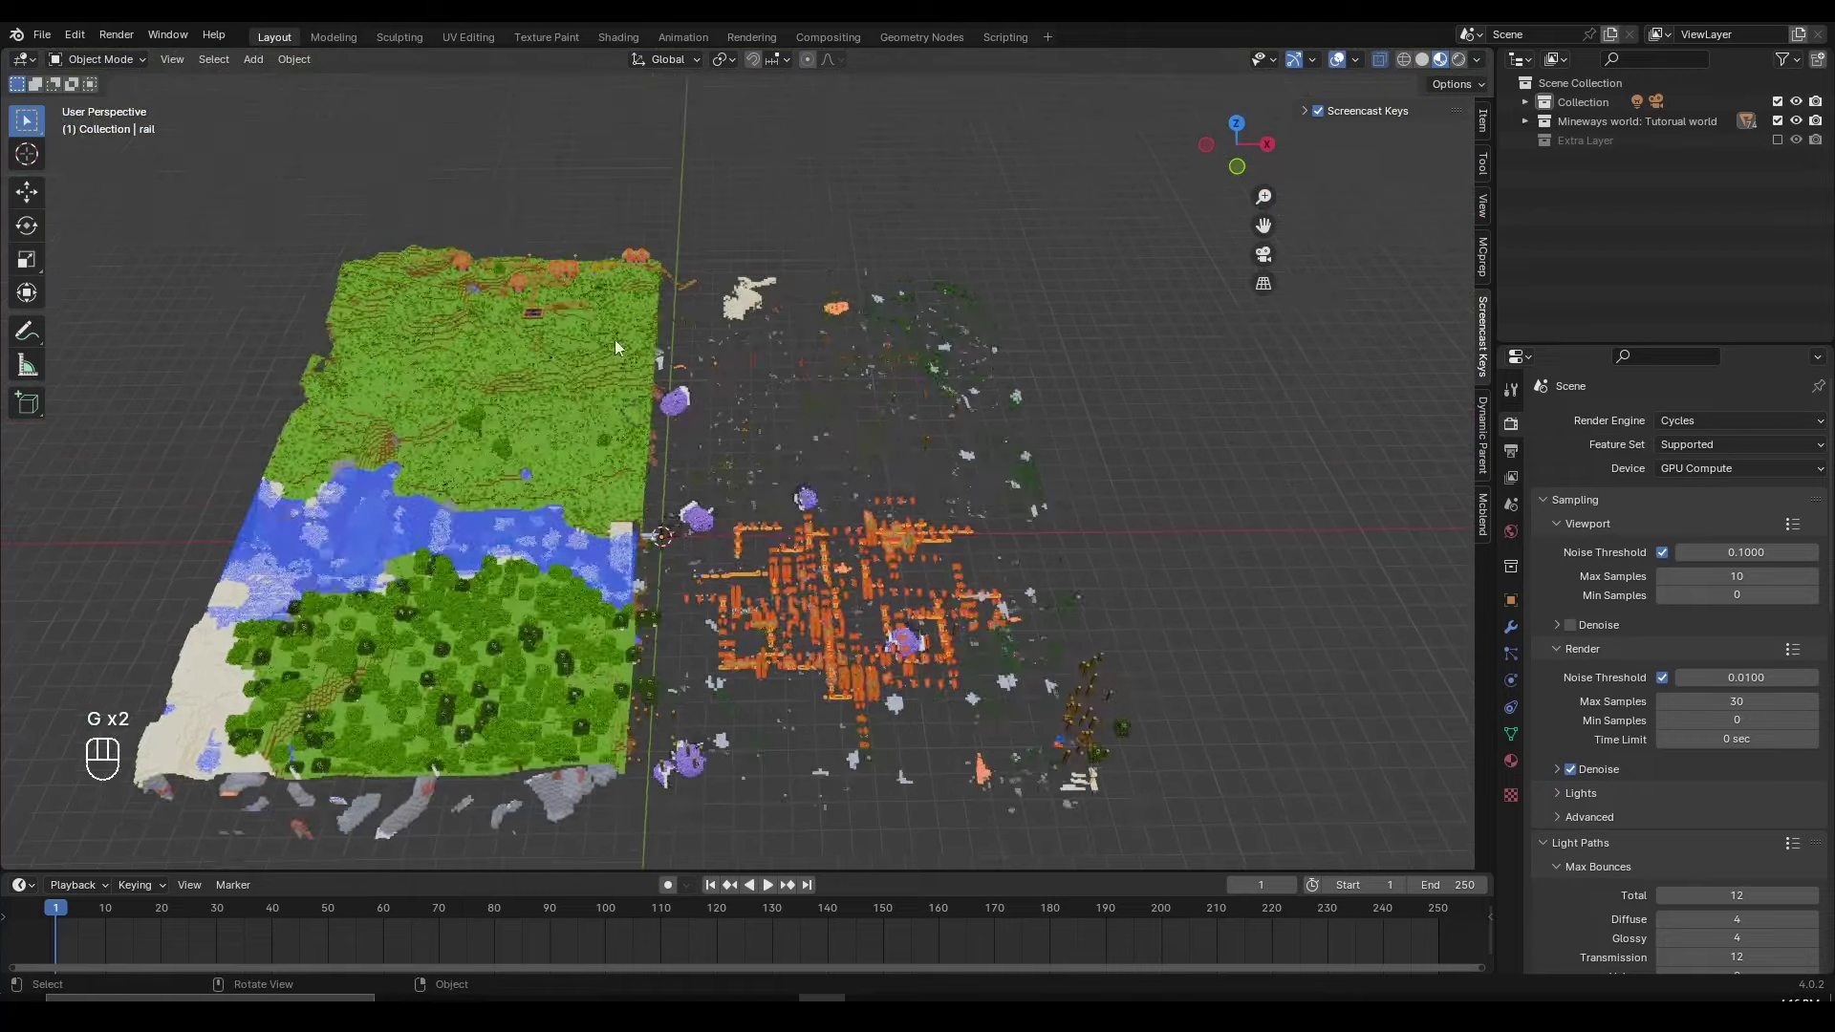
pyautogui.press('m')
pyautogui.click(662, 334)
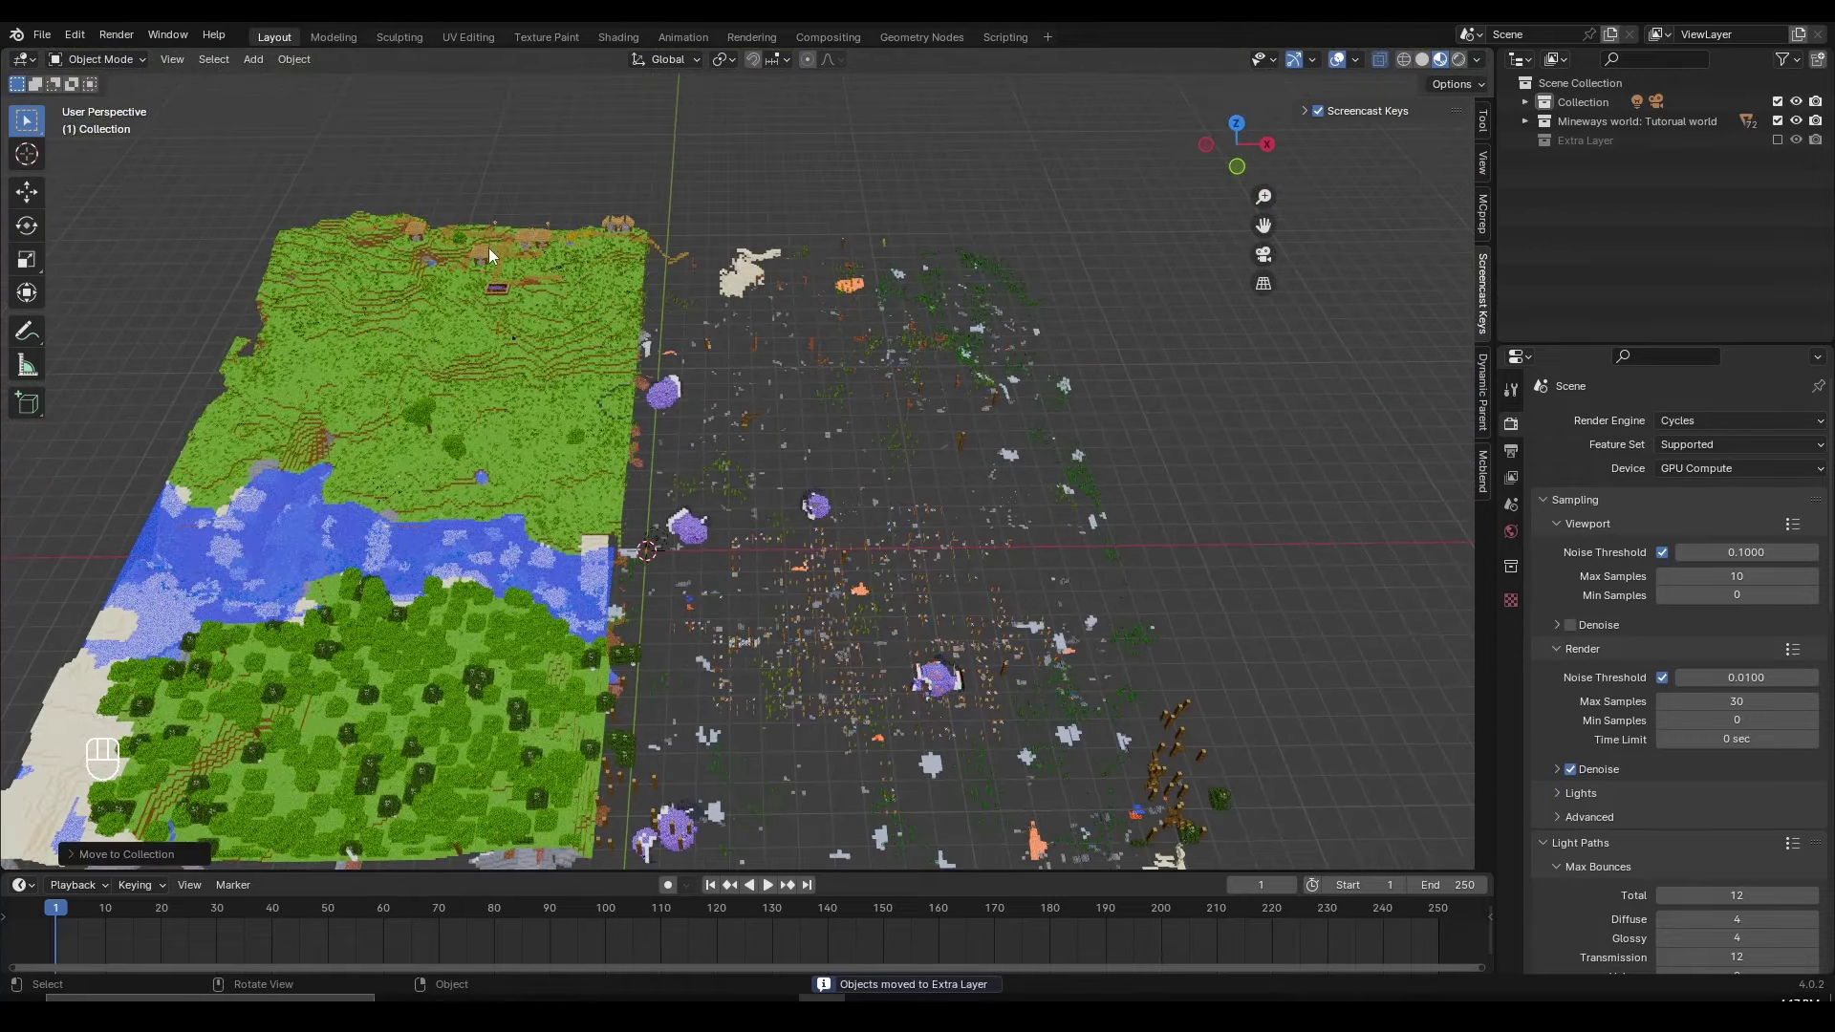
# Step: Select the budding_amethyst and amethyst_block objects and move them to the Extra Layer collection
pyautogui.scroll(2, 472, 255)
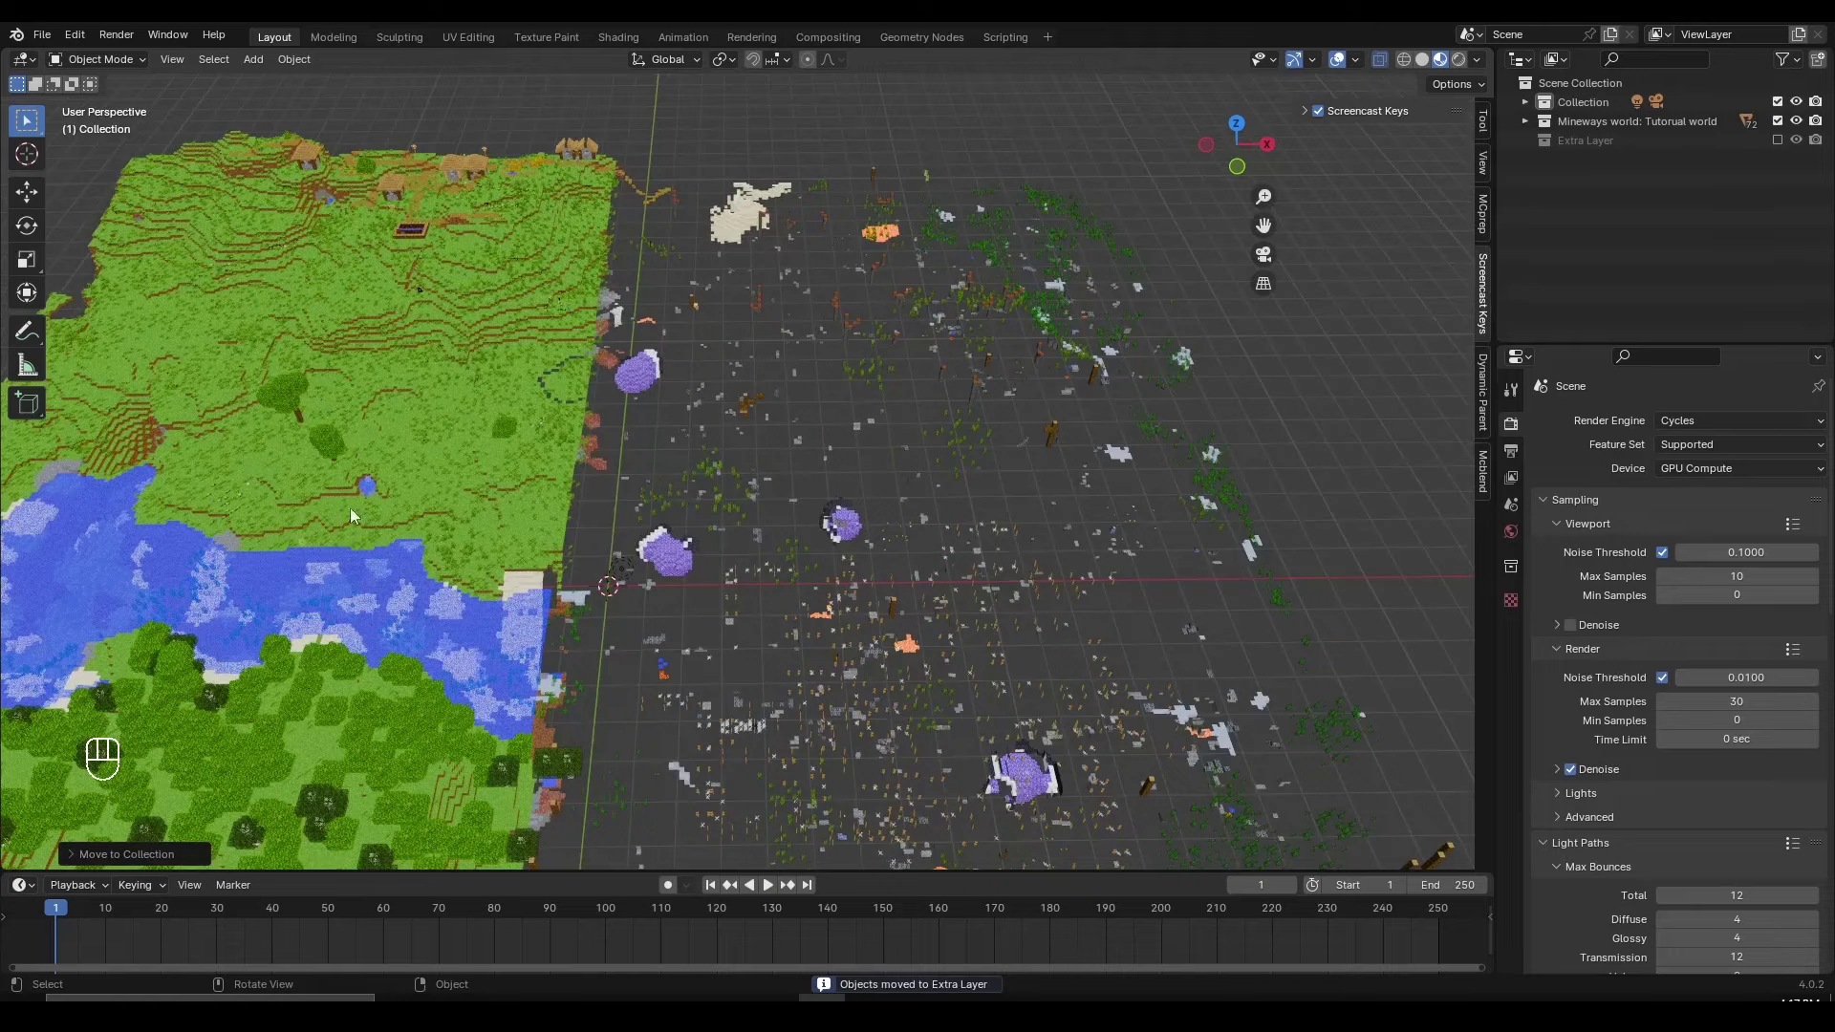
pyautogui.scroll(-3, 621, 491)
pyautogui.keyDown('shift'); pyautogui.moveTo(803, 511); pyautogui.dragTo(702, 470, button='middle'); pyautogui.keyUp('shift')
pyautogui.scroll(3, 565, 495)
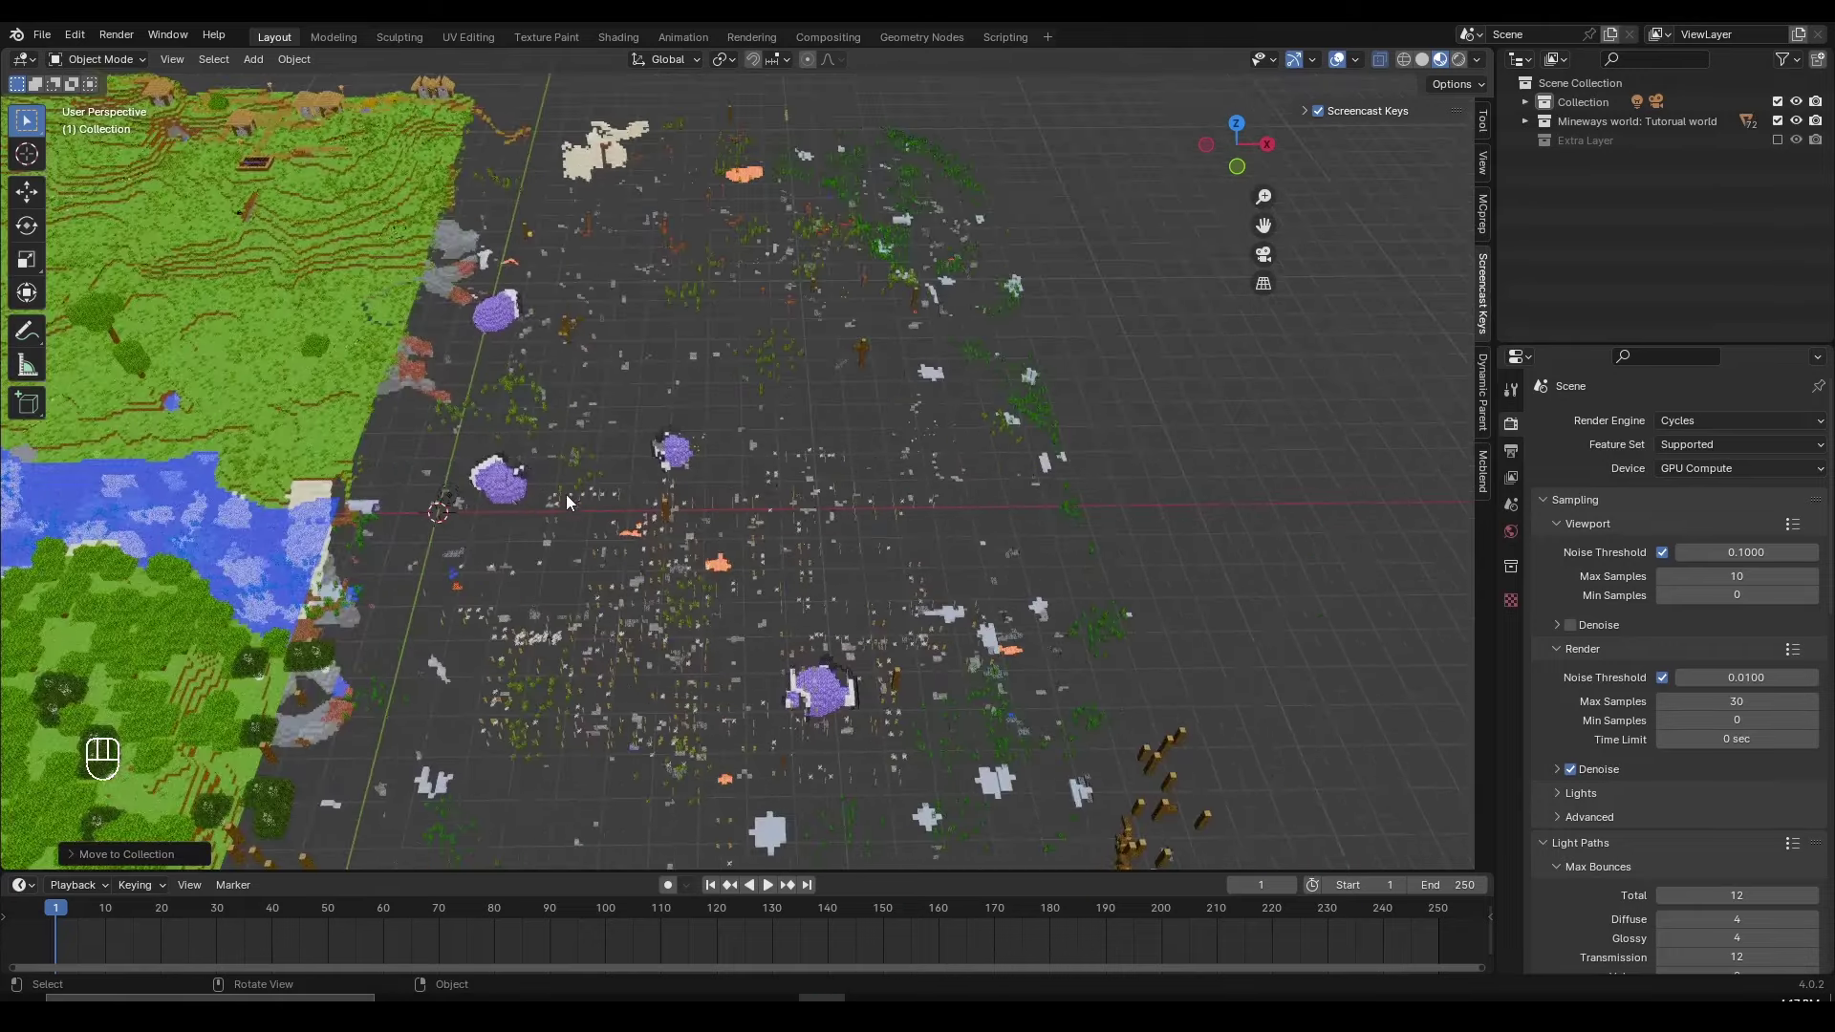
pyautogui.click(501, 491)
pyautogui.scroll(2, 524, 509)
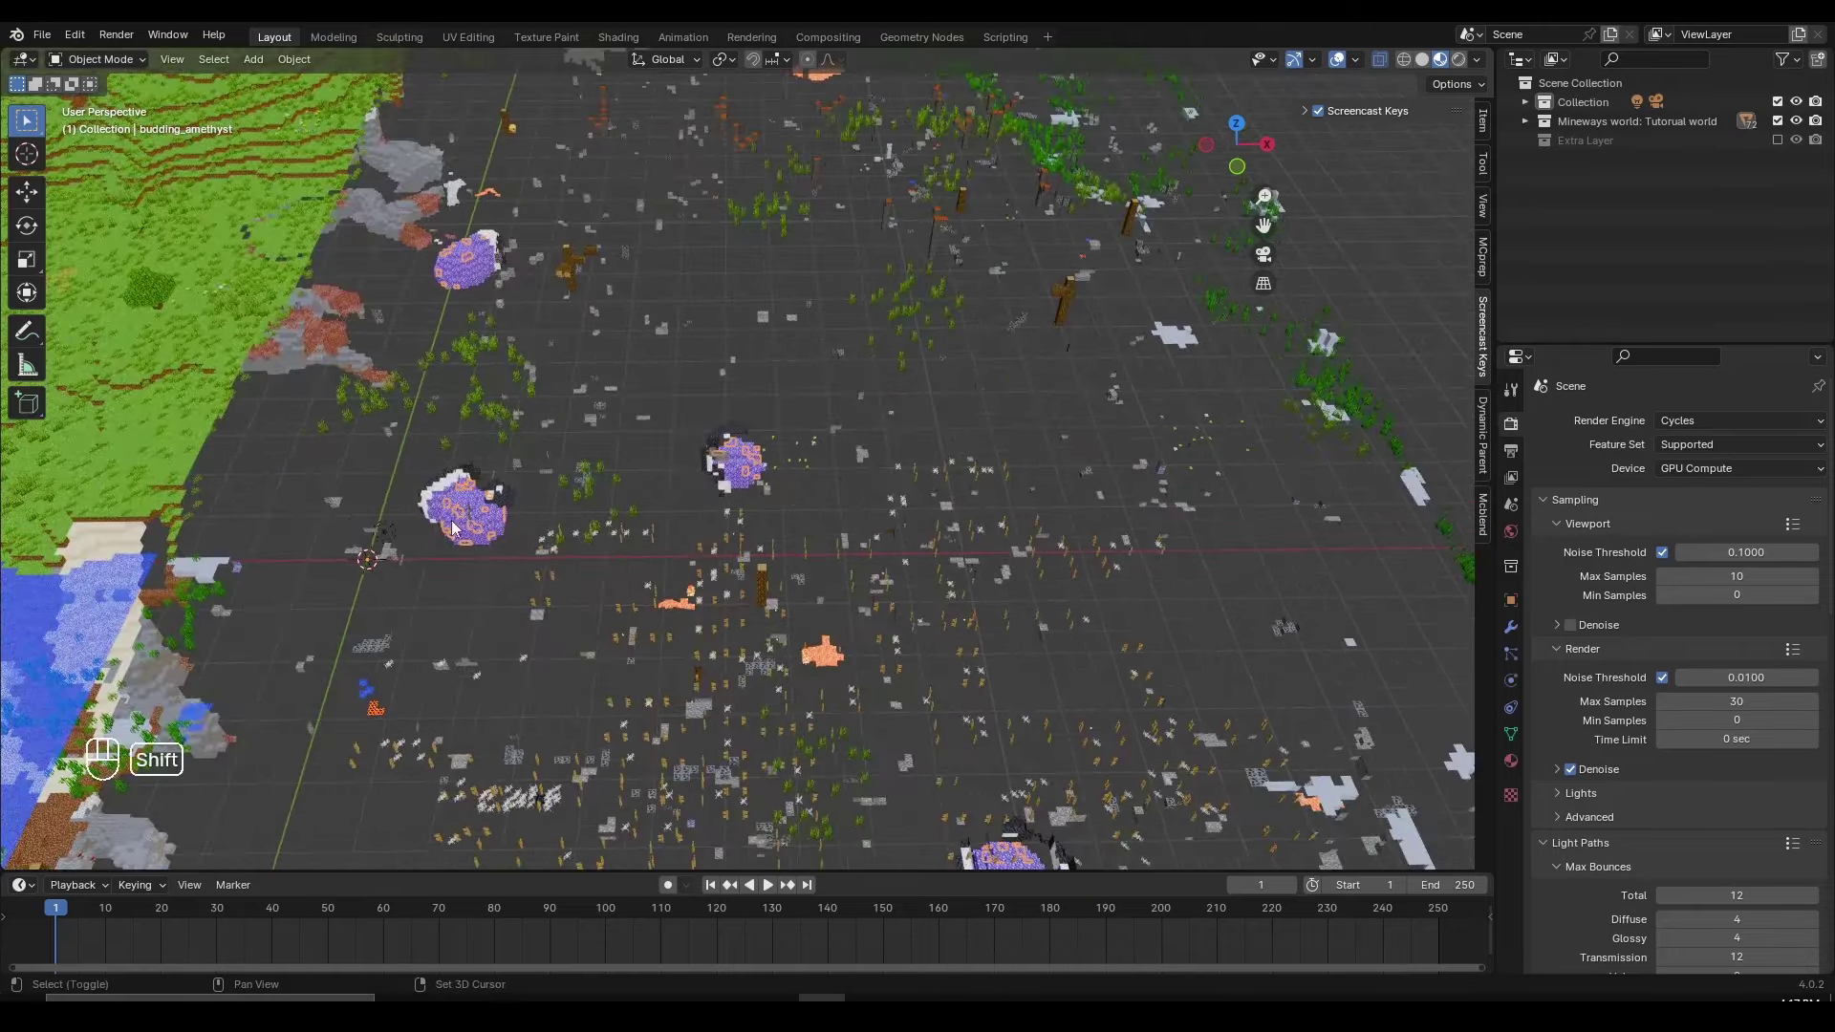
pyautogui.scroll(-5, 744, 469)
pyautogui.press('m')
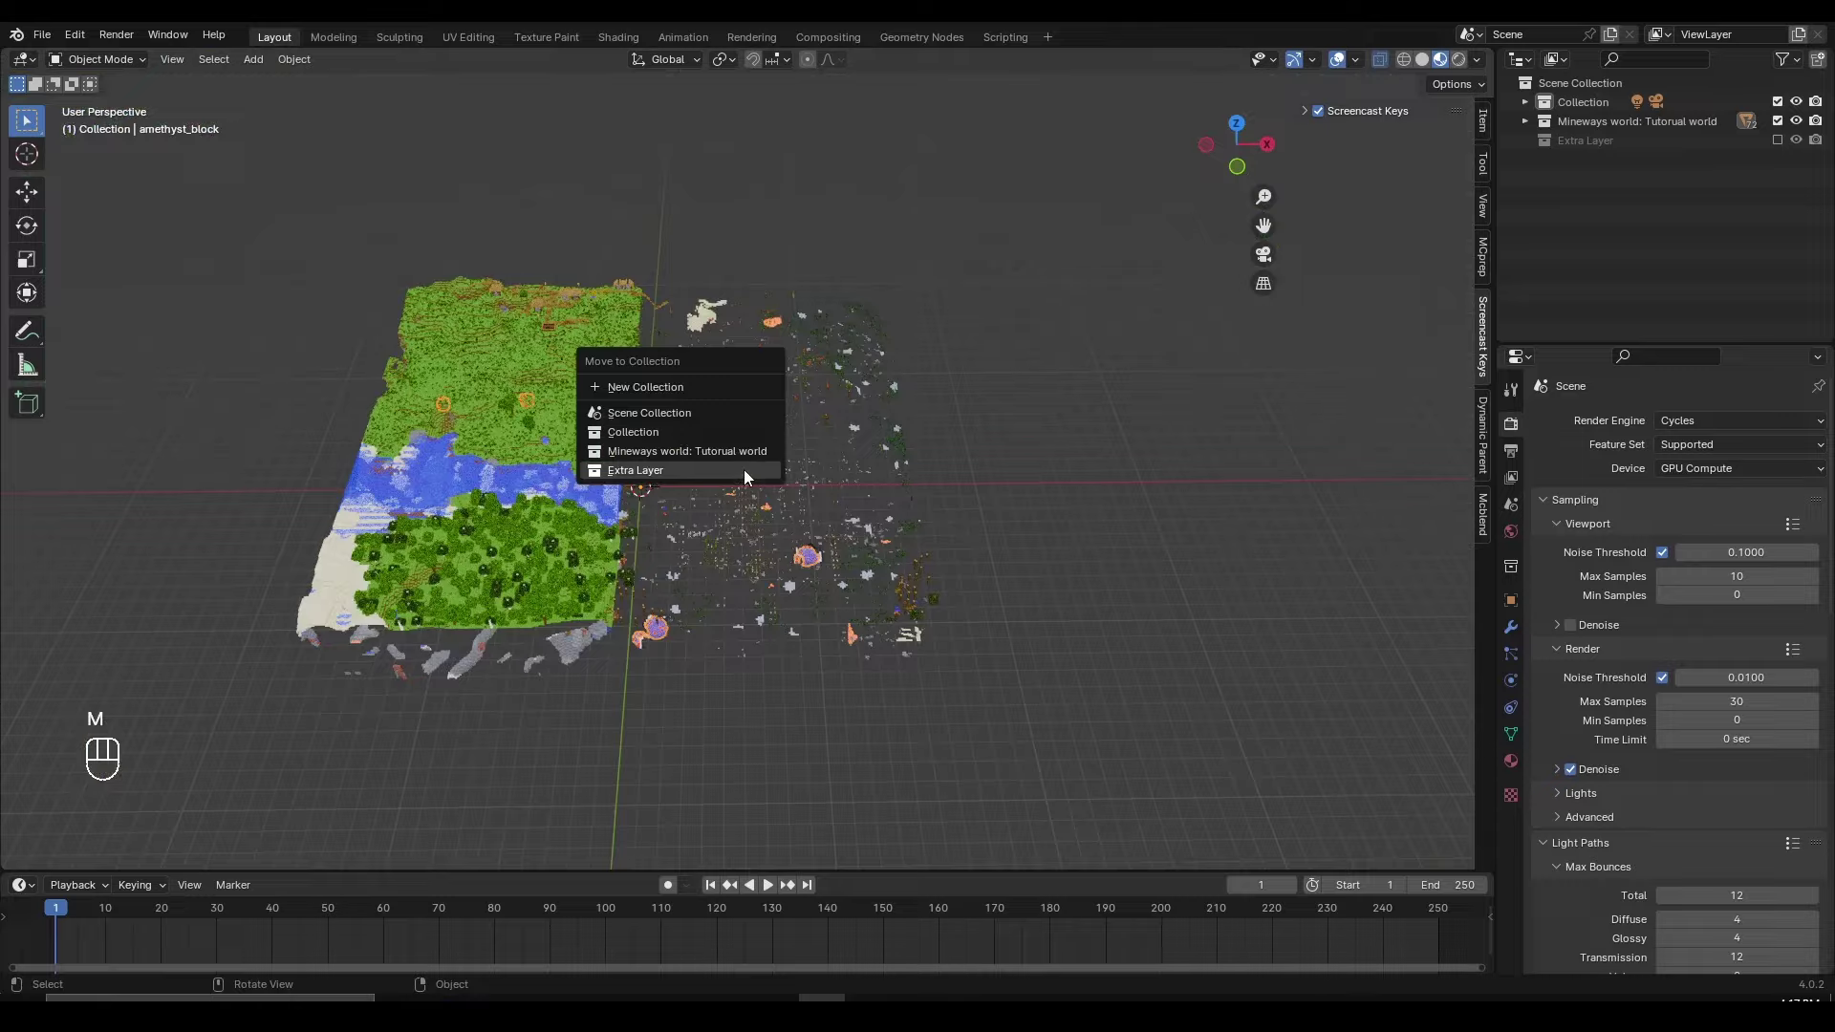
pyautogui.click(743, 468)
# Step: Examine the split world from several angles, ending with a ground-level walkthrough of the grassy terrain near a tree
pyautogui.scroll(5, 754, 514)
pyautogui.press('n')
pyautogui.press('n')
pyautogui.moveTo(543, 455); pyautogui.dragTo(868, 559, button='middle')
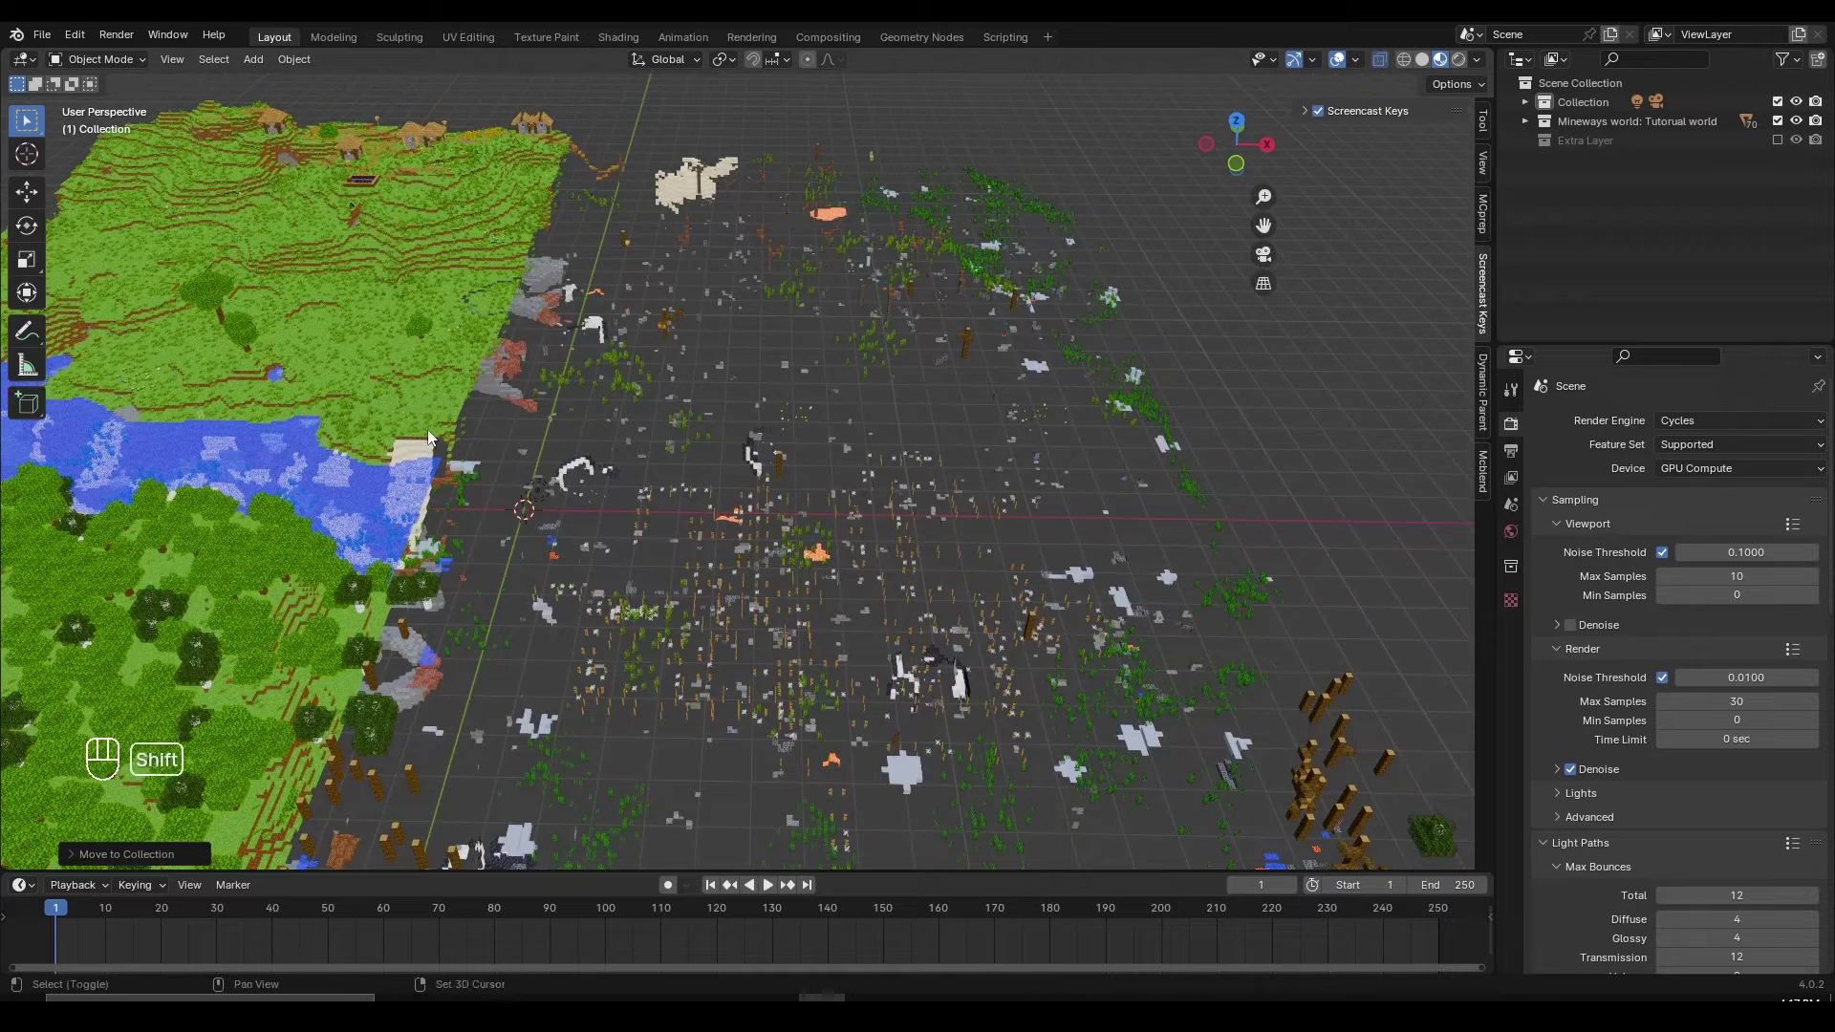
pyautogui.keyDown('shift'); pyautogui.moveTo(427, 428); pyautogui.dragTo(659, 318, button='middle'); pyautogui.keyUp('shift')
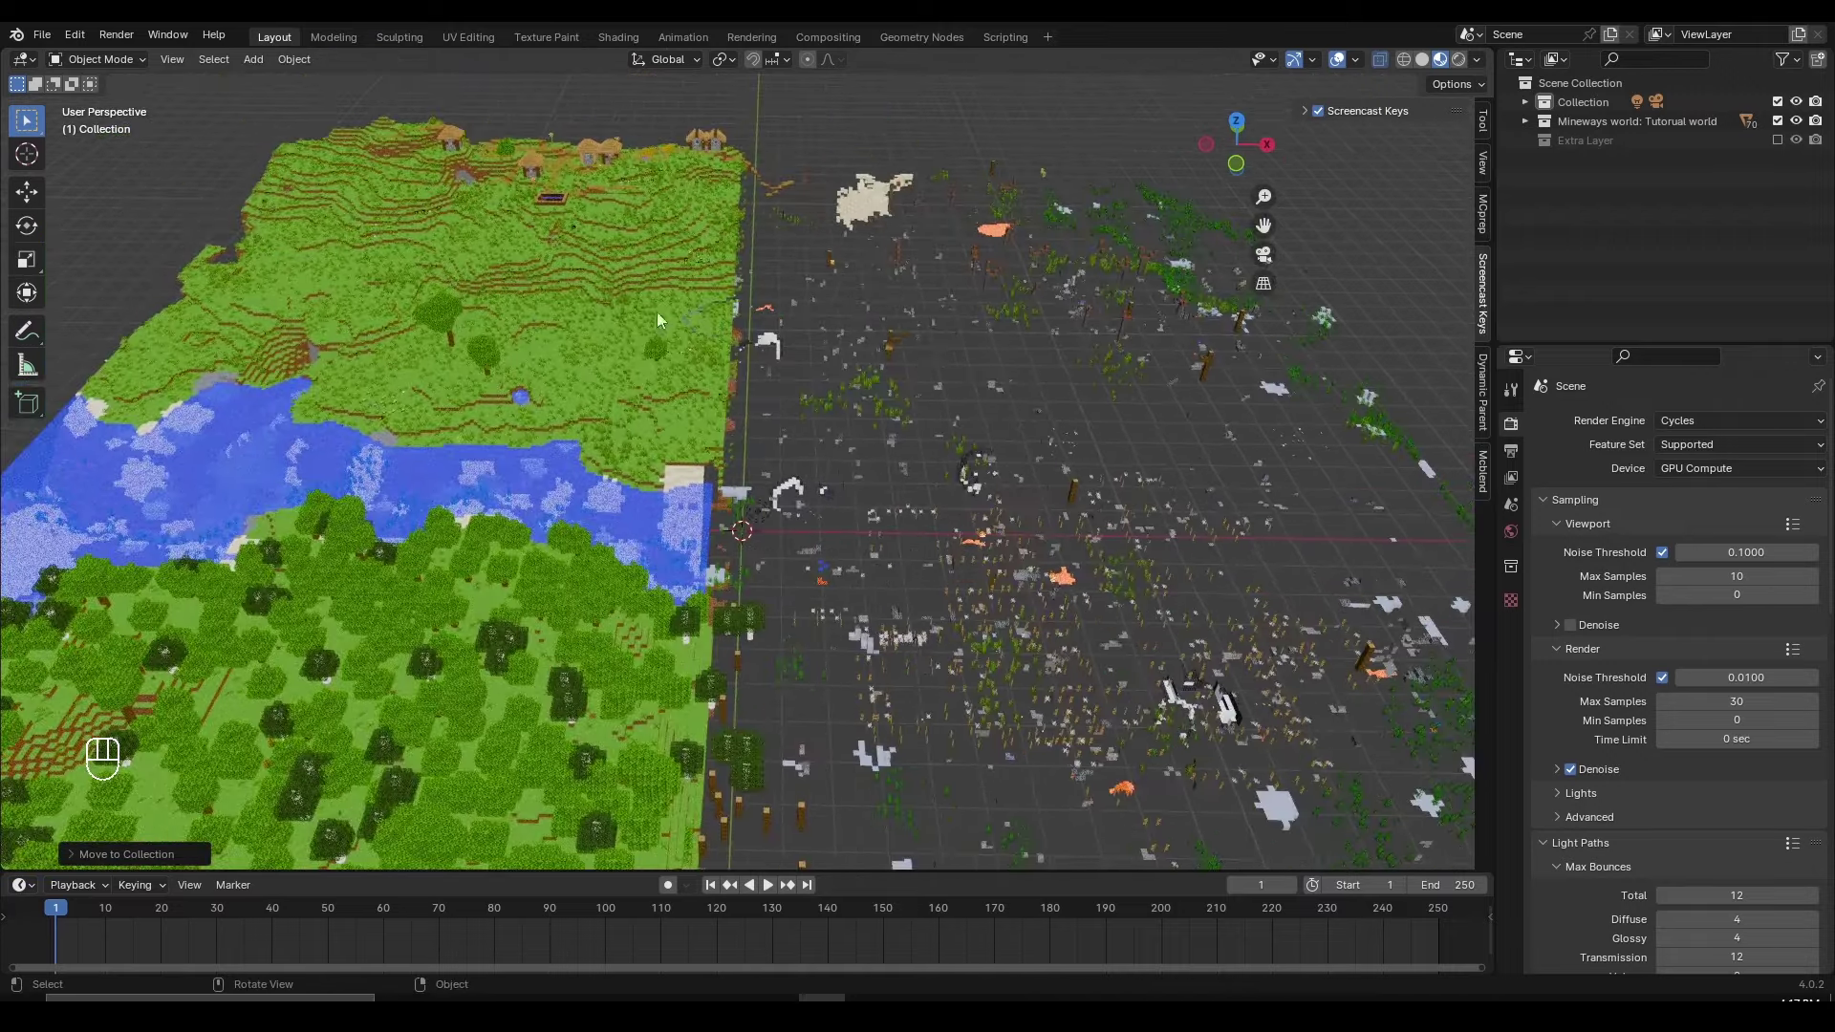
pyautogui.moveTo(742, 399); pyautogui.dragTo(738, 401, button='middle')
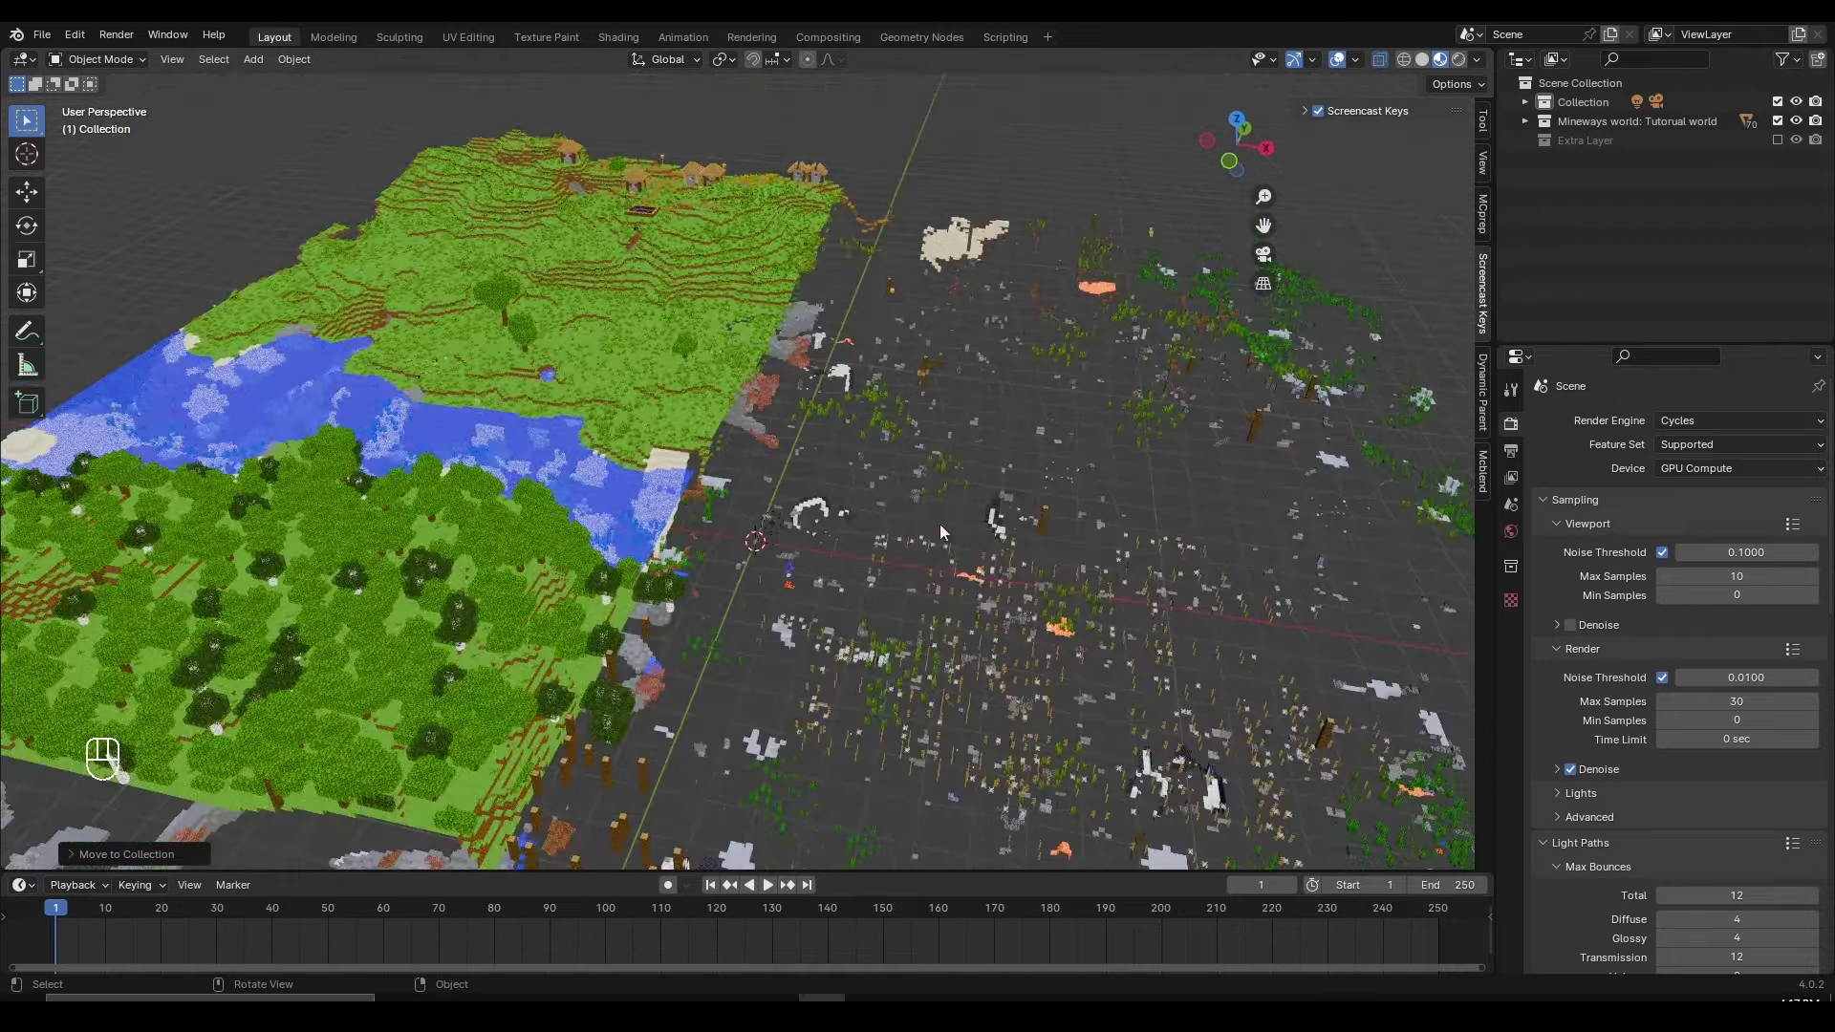
pyautogui.keyDown('shift'); pyautogui.moveTo(938, 523); pyautogui.dragTo(849, 535, button='middle'); pyautogui.keyUp('shift')
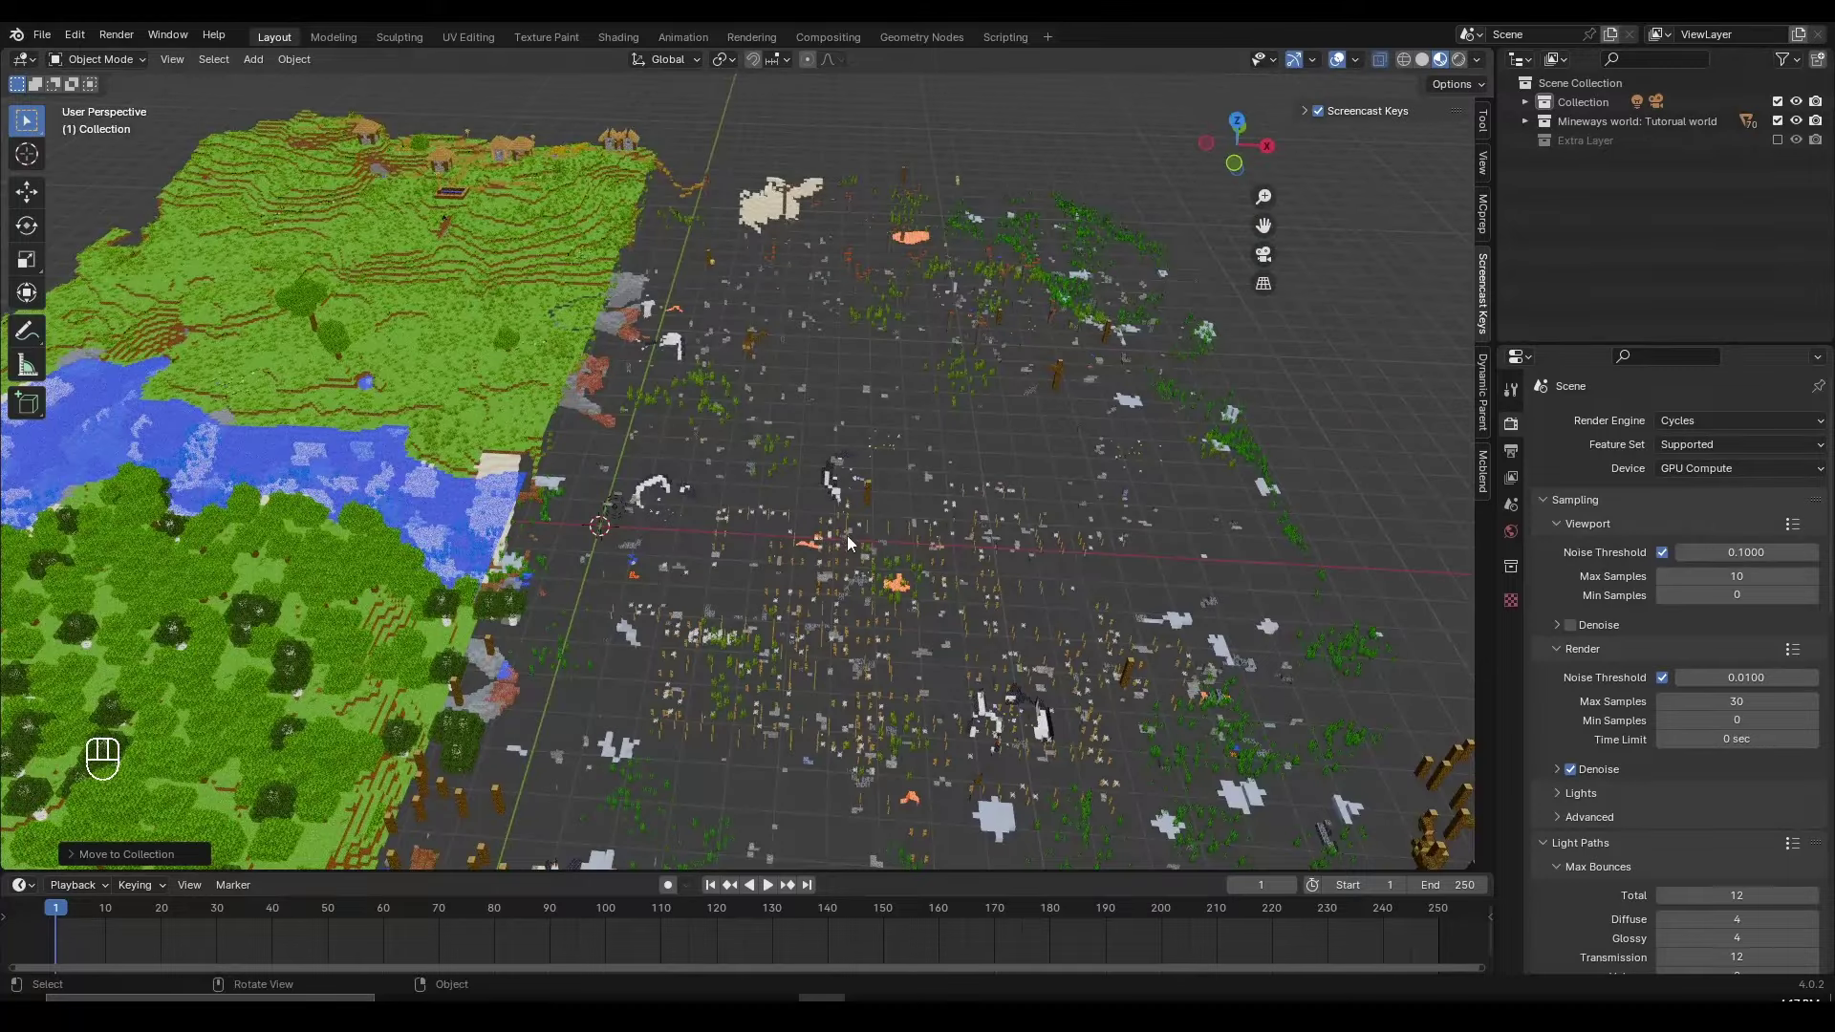
pyautogui.hotkey('shift', 'f')
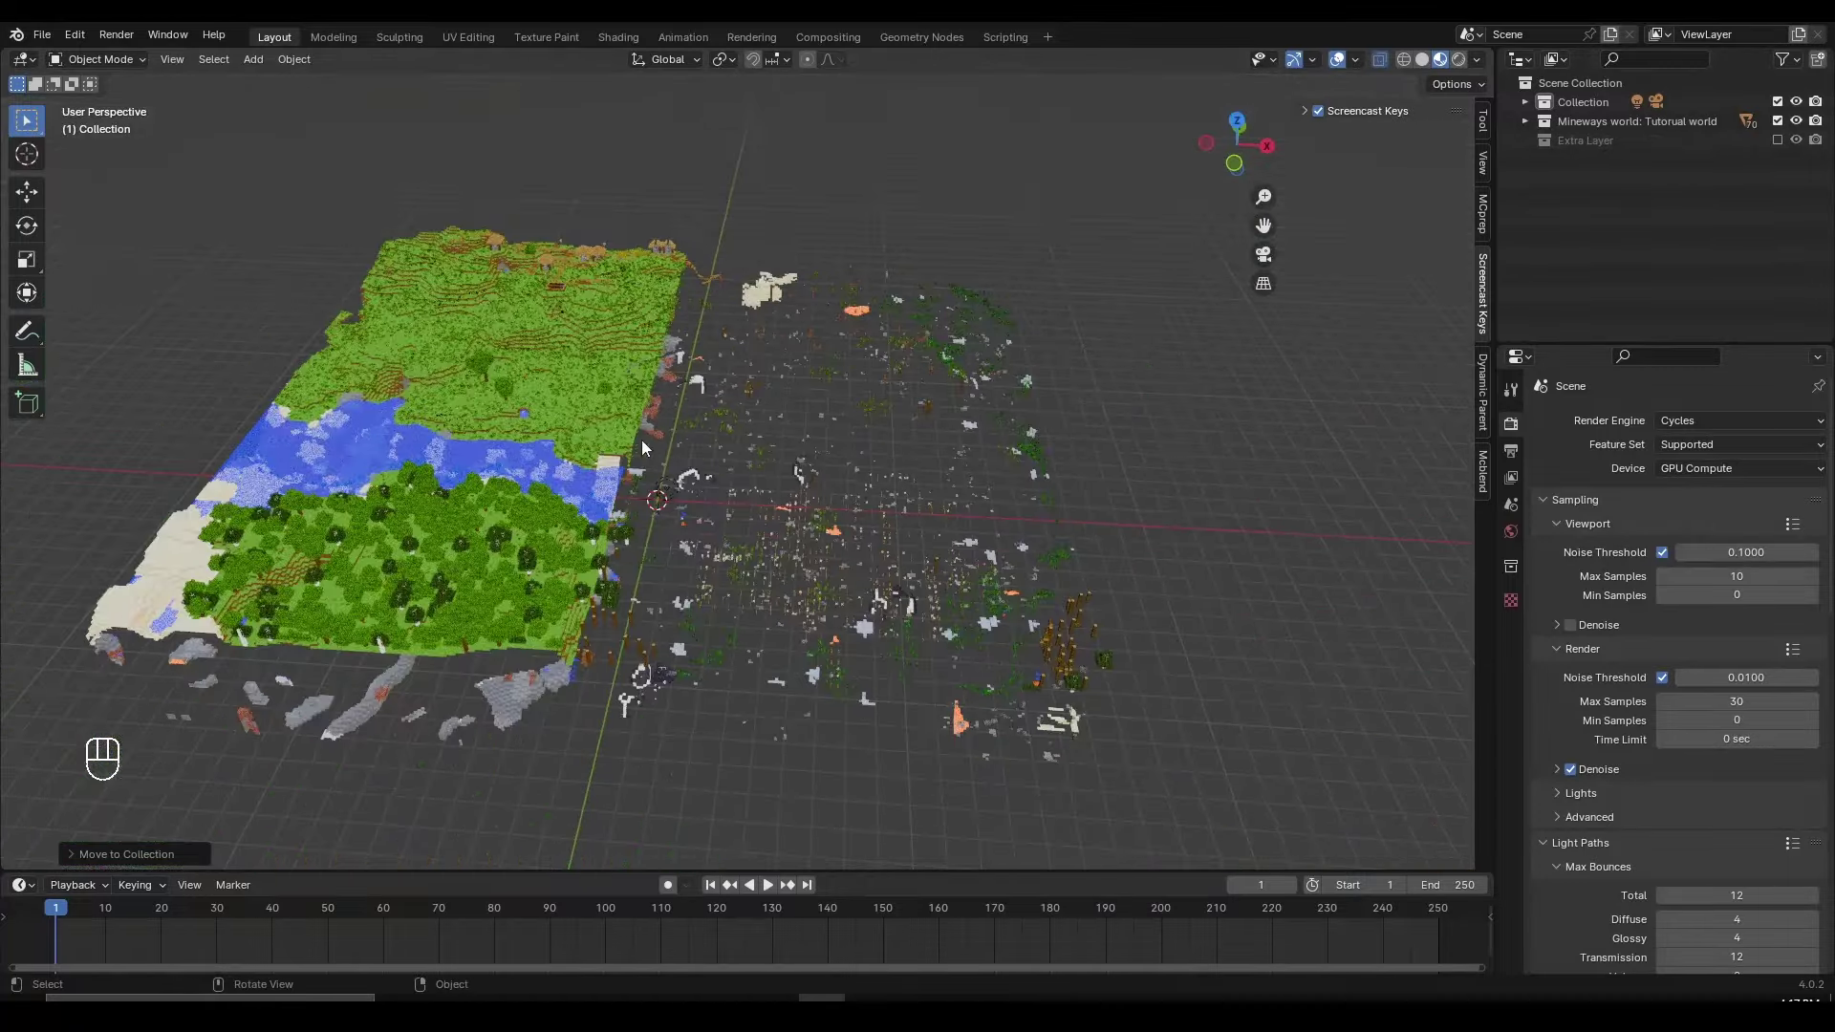
pyautogui.hotkey('shift', 'w')
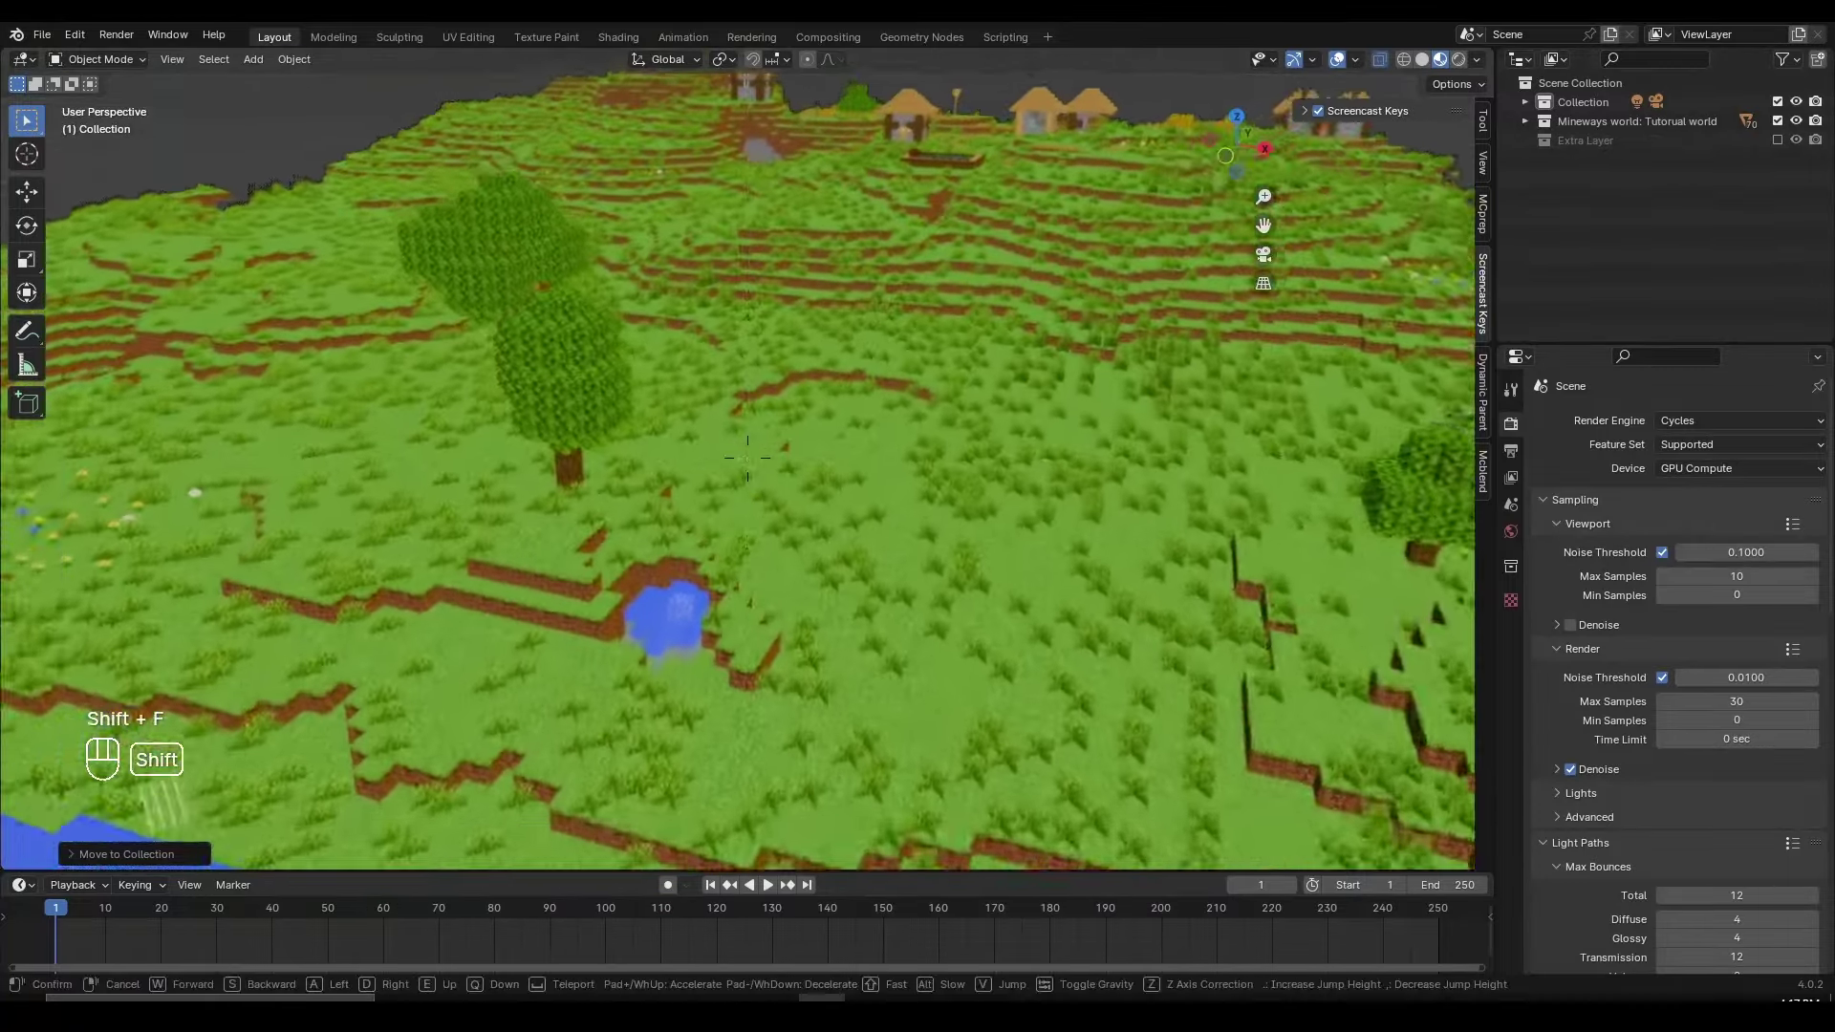
pyautogui.press('w')
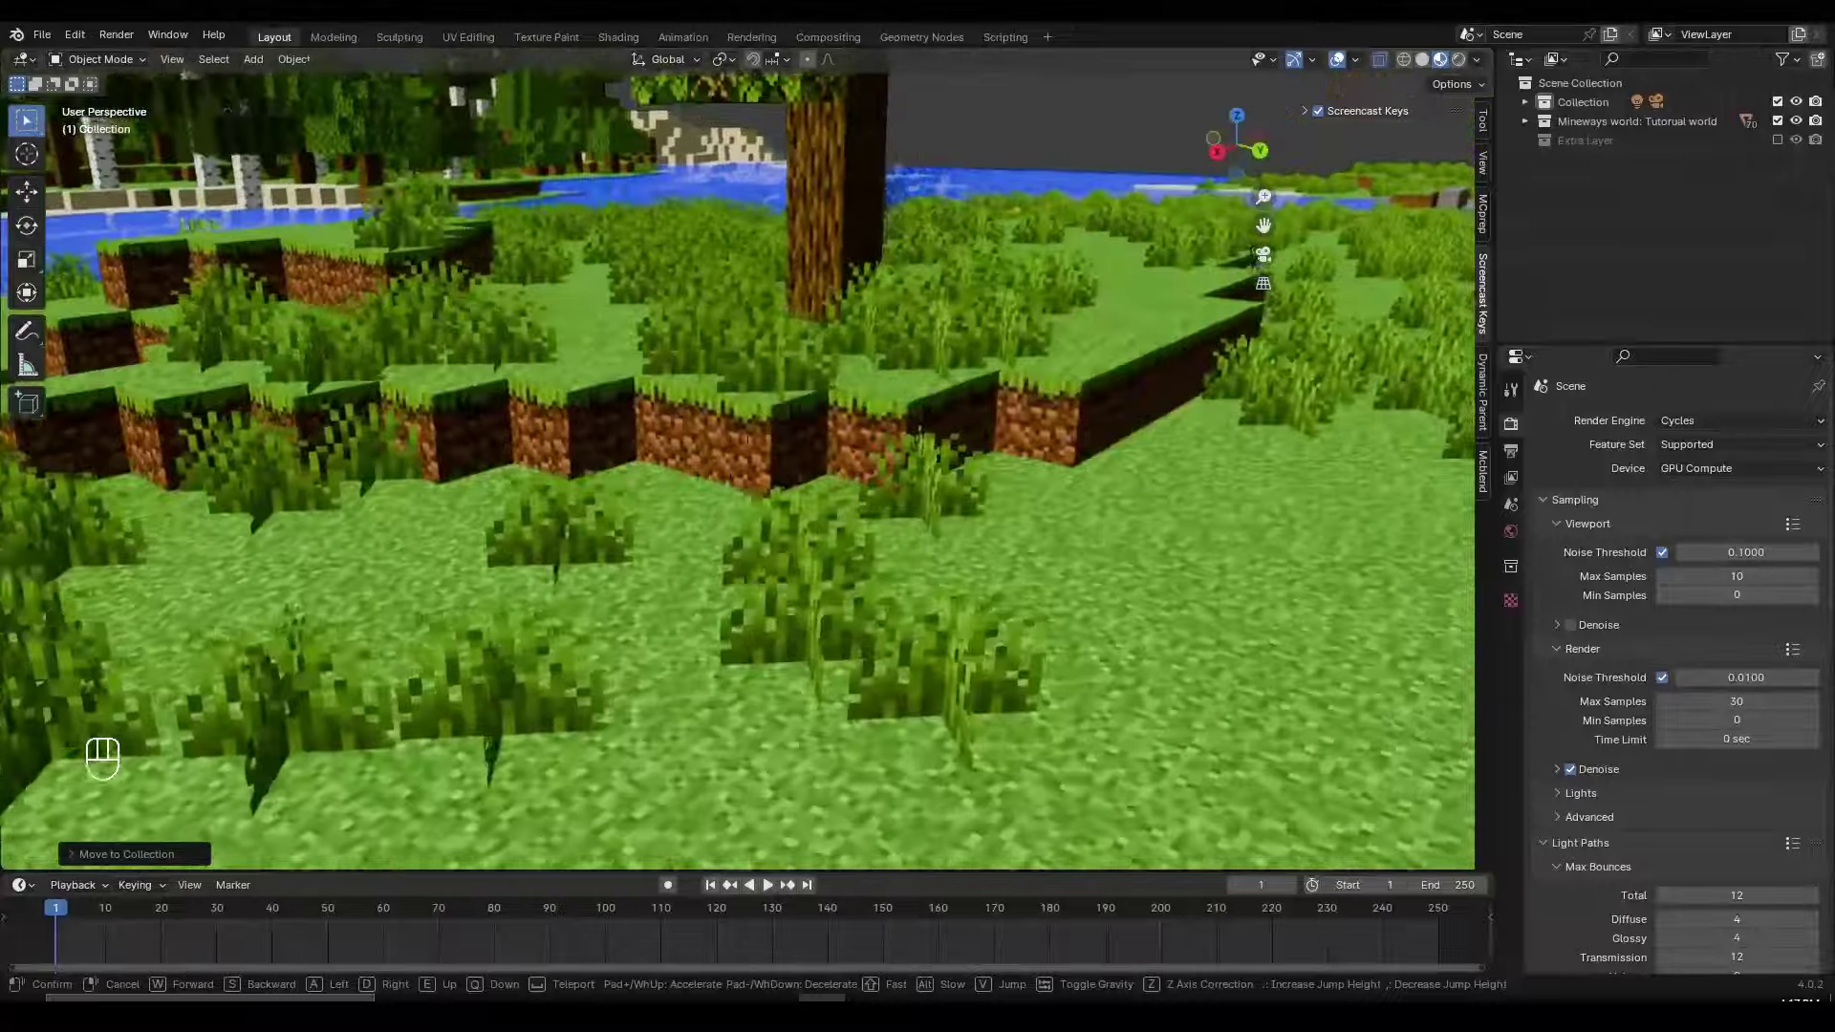
pyautogui.hotkey('shift', 's')
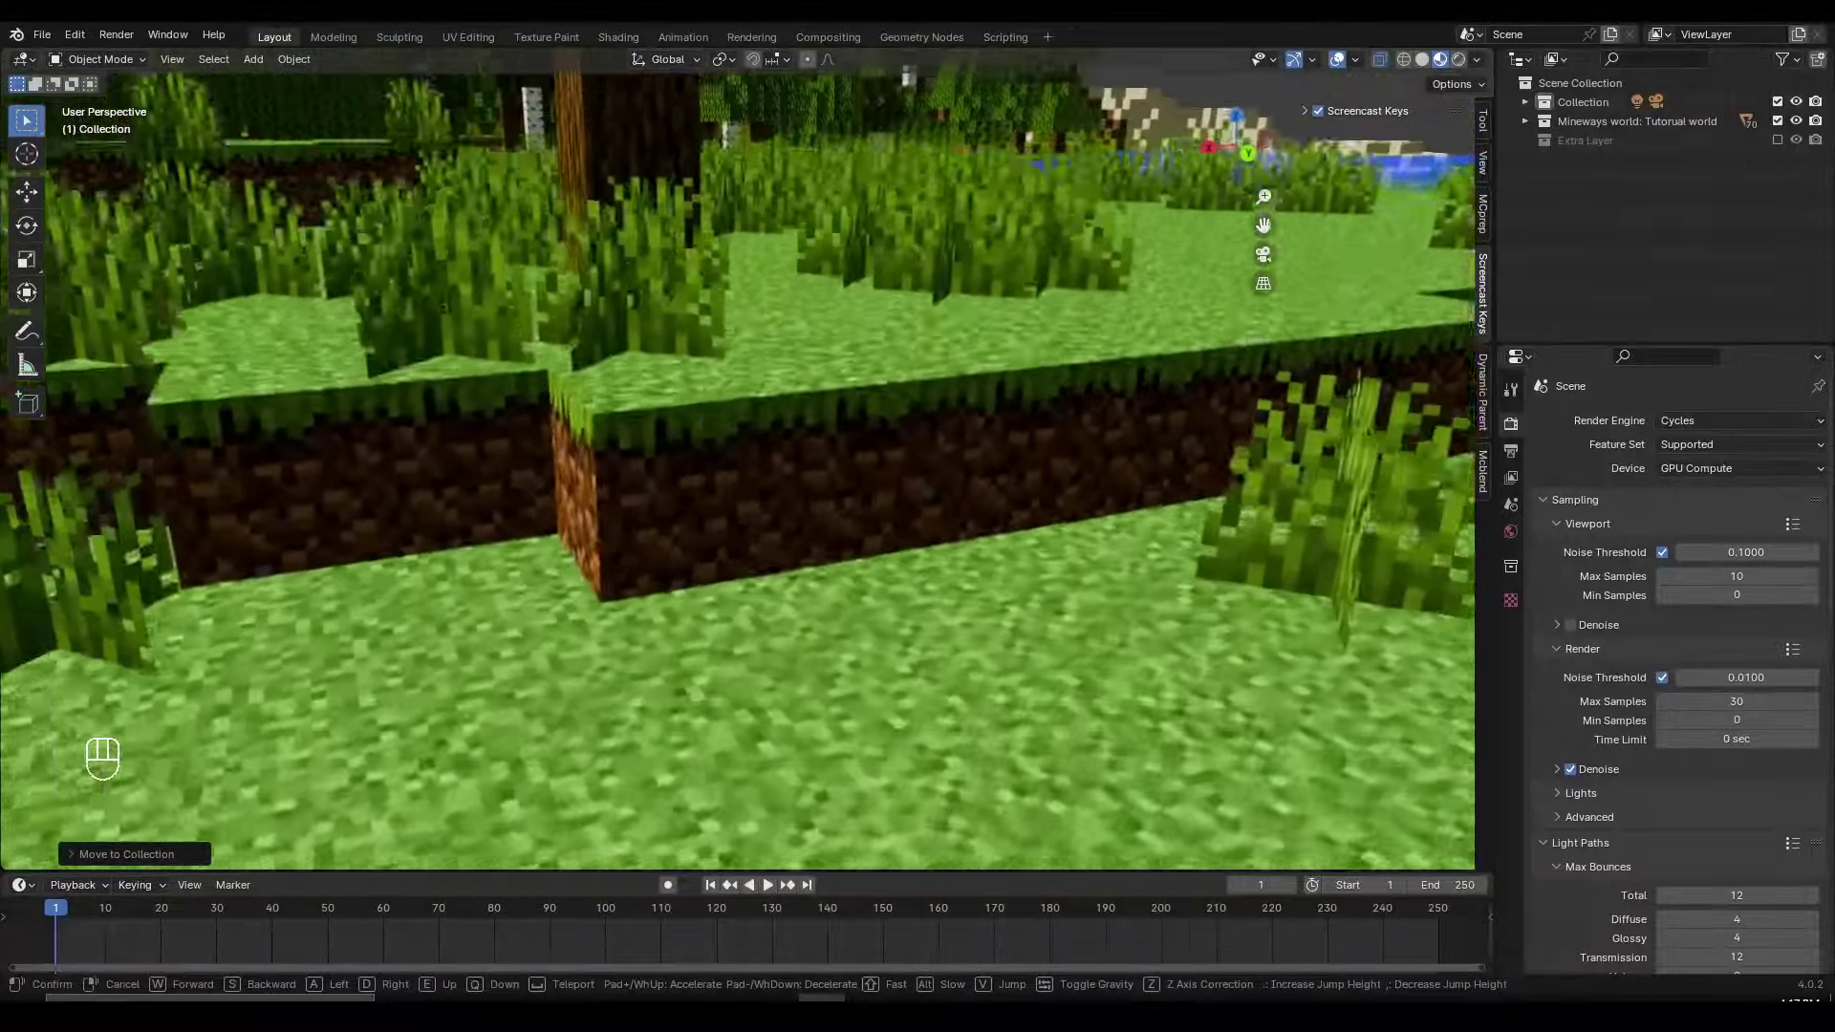
pyautogui.click(802, 496)
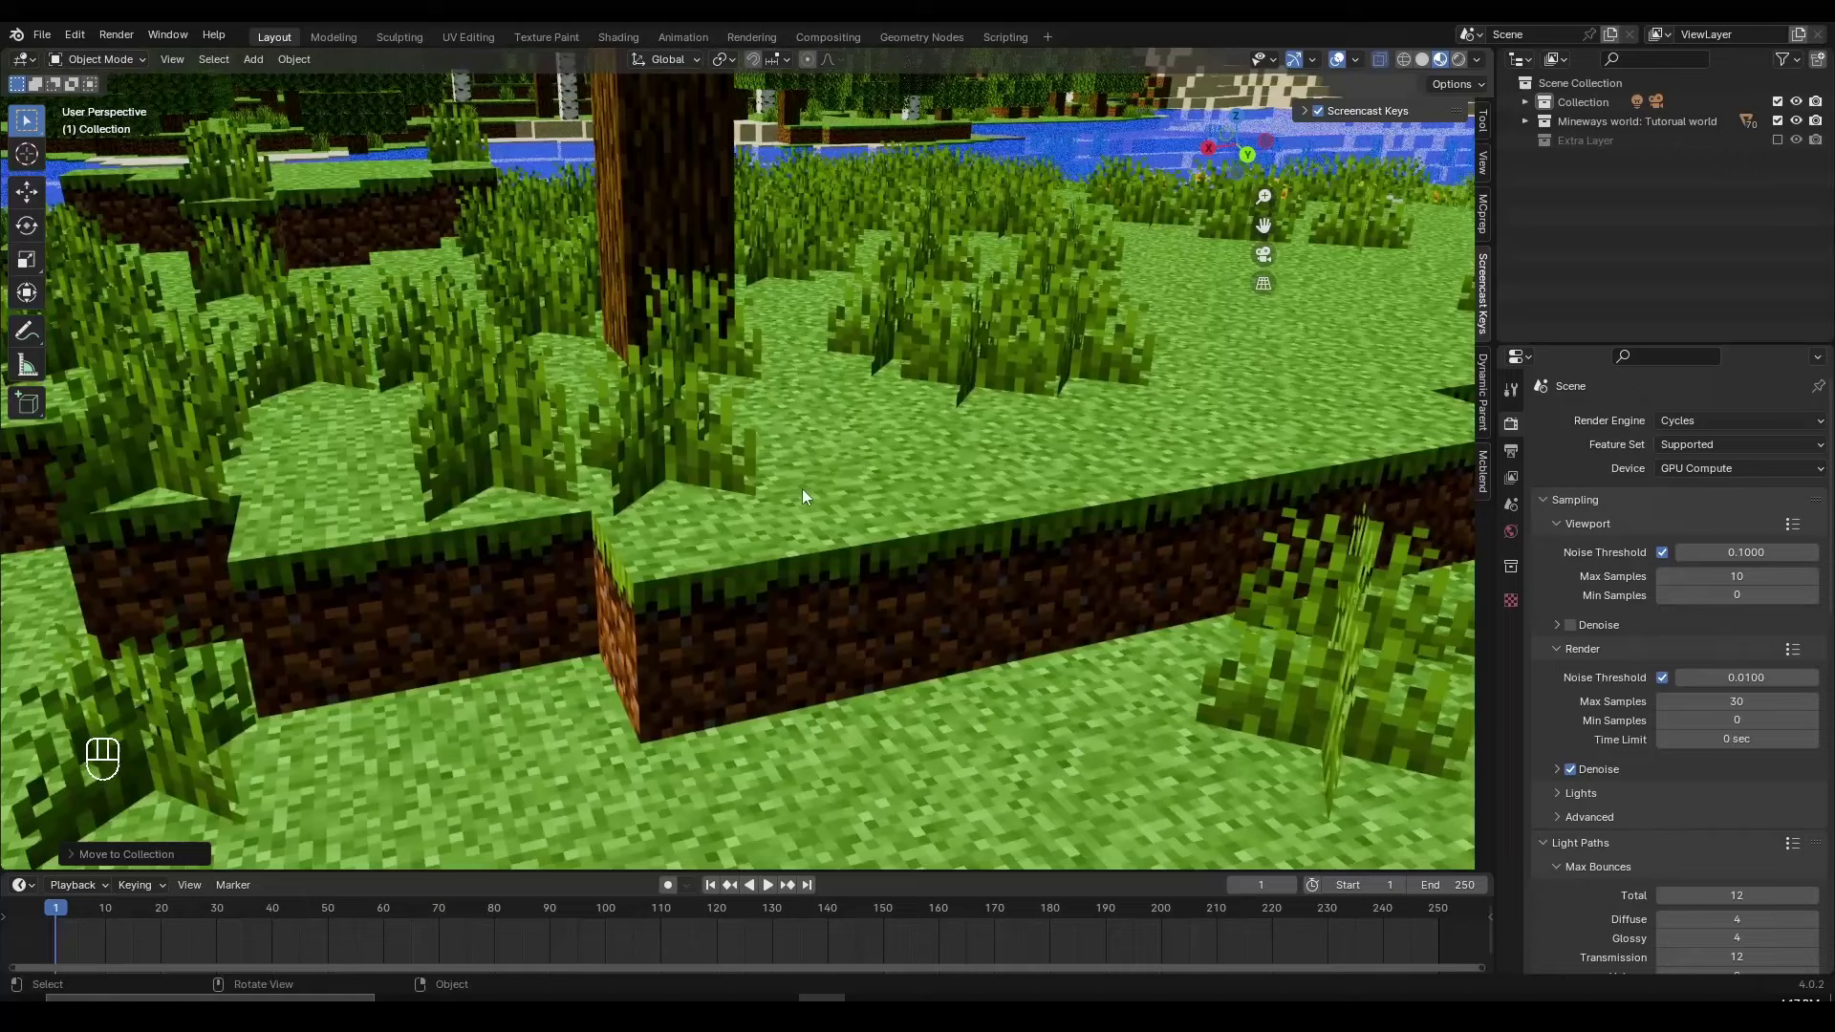
# Step: Open the grass_block_top mesh in Edit Mode and switch to face selection
pyautogui.click(673, 576)
pyautogui.hotkey('shift', '`')
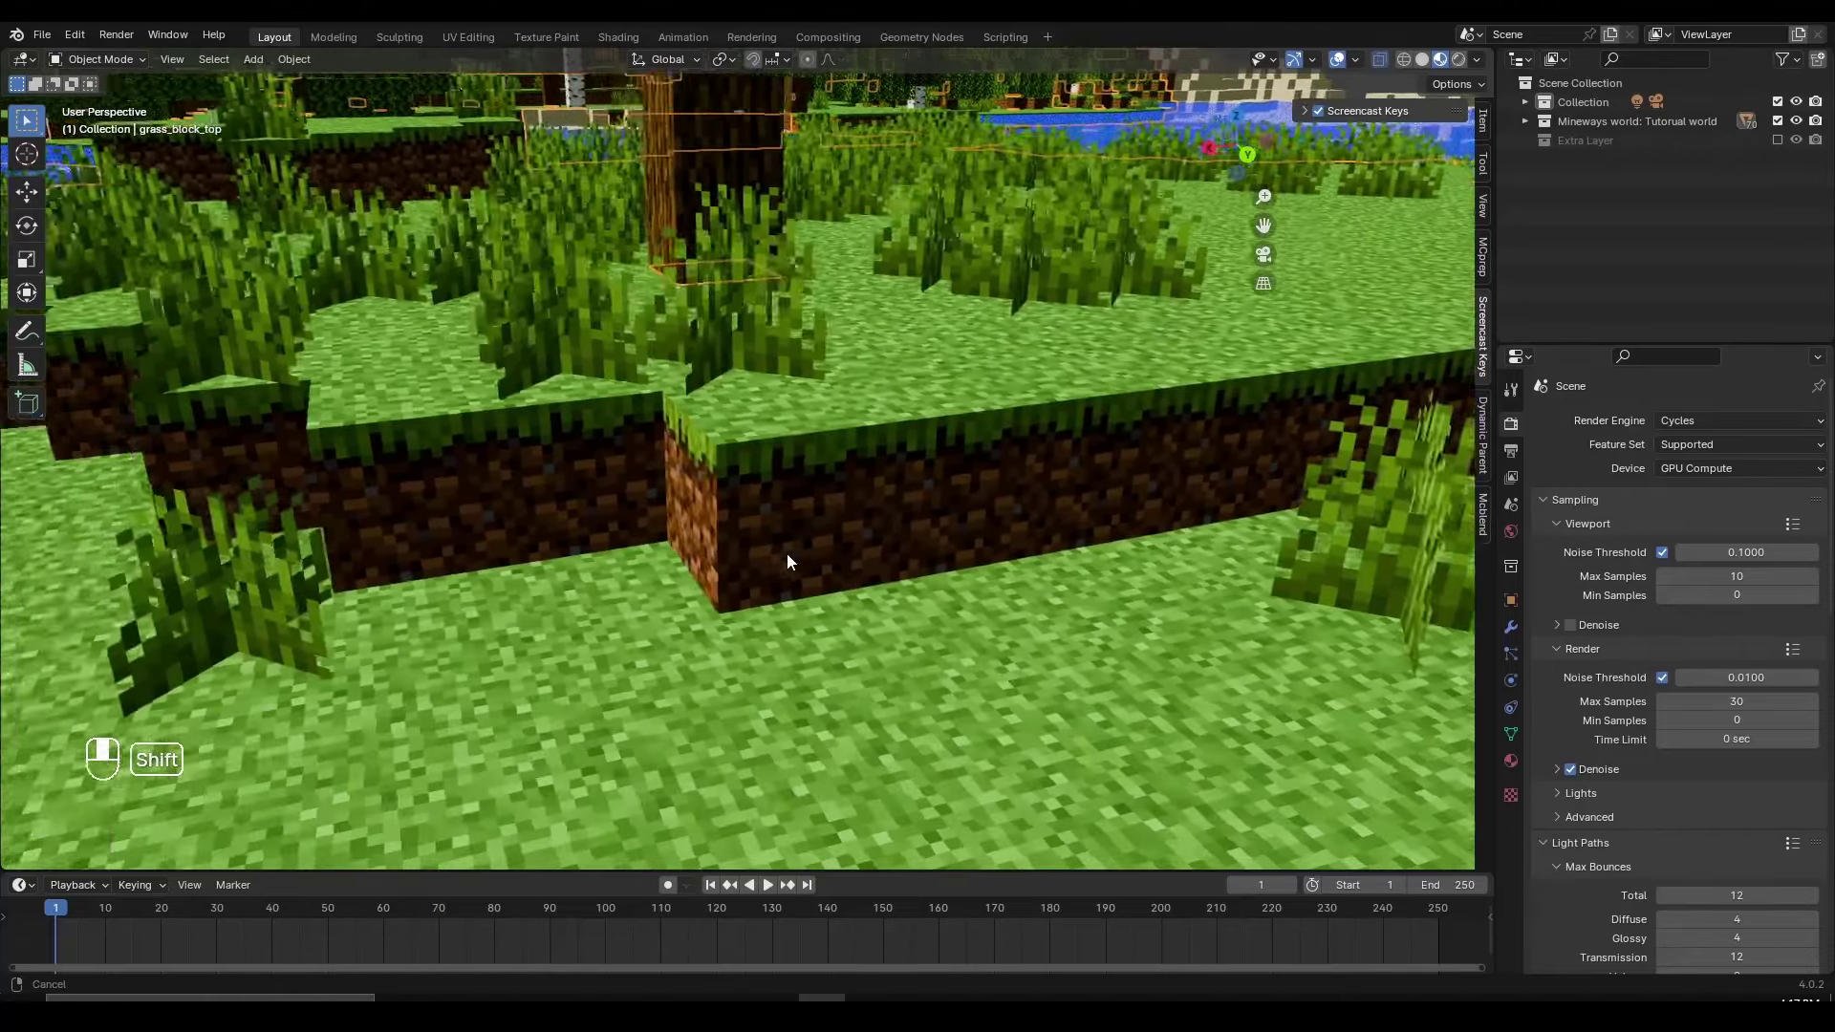
pyautogui.click(772, 556)
pyautogui.press('Tab')
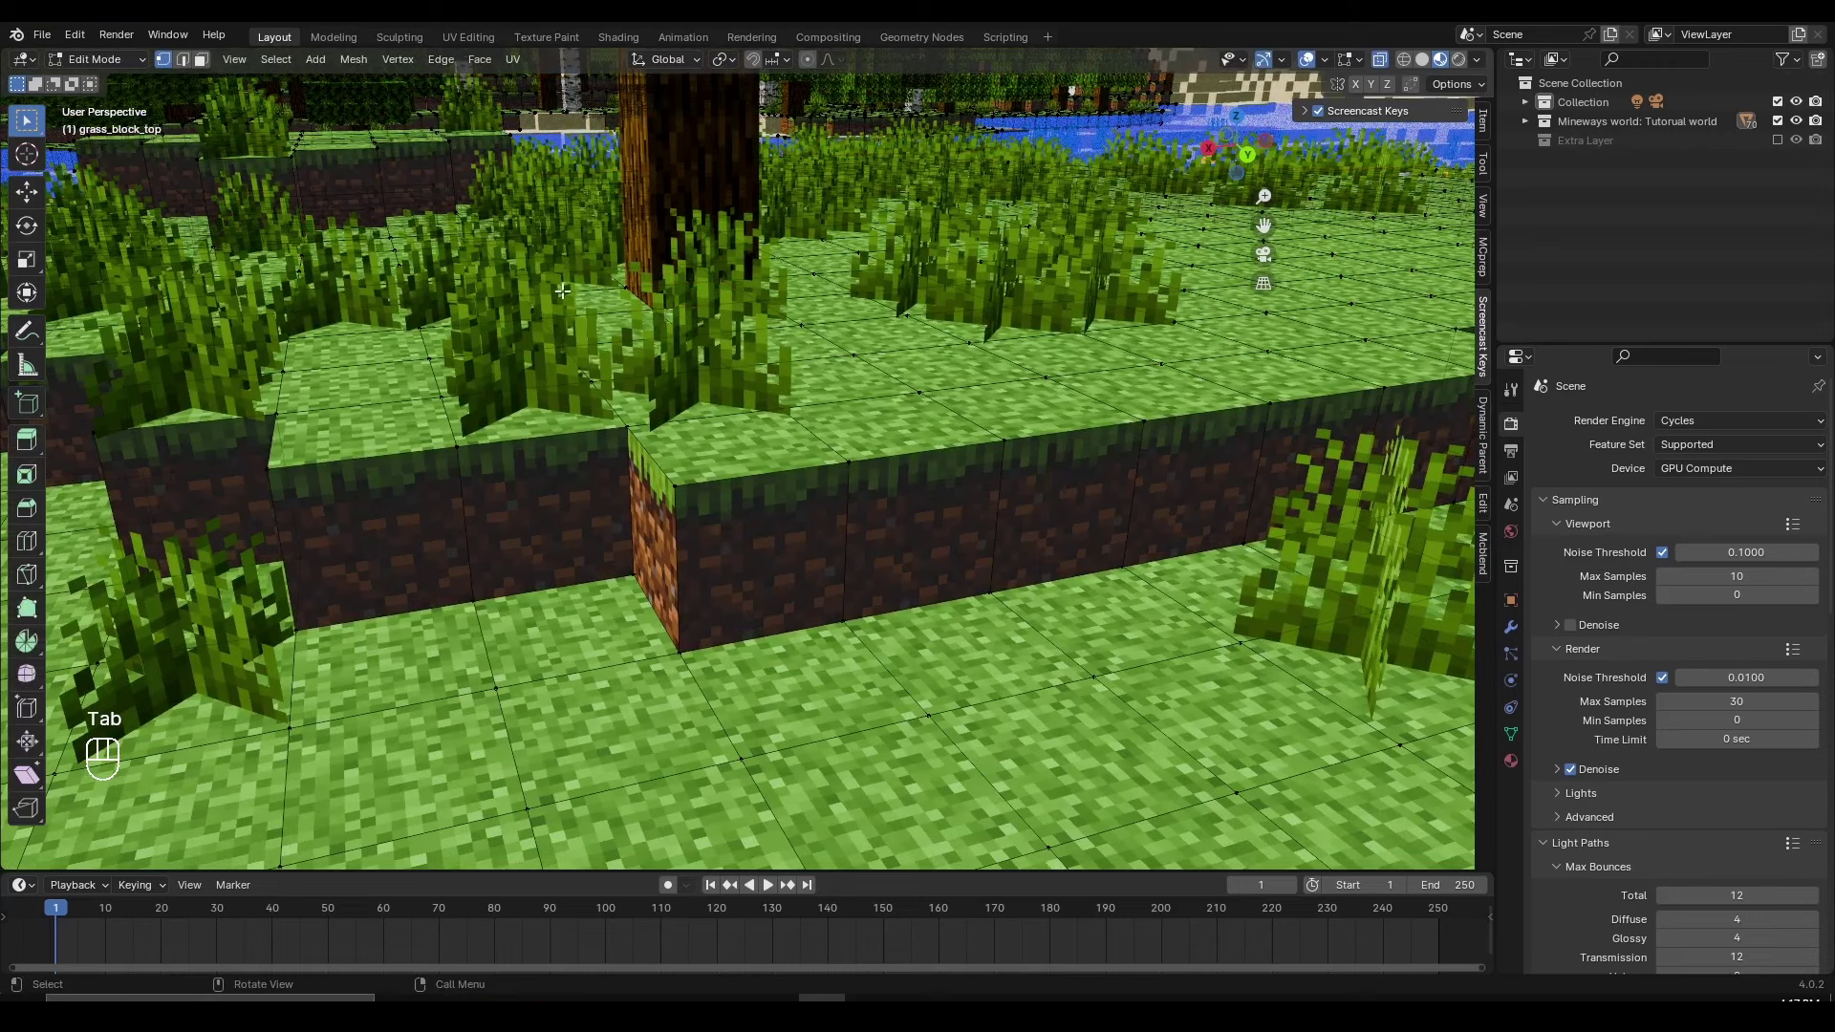
pyautogui.click(186, 60)
# Step: Delete the top face and two exposed side faces of the corner grass block on the ledge
pyautogui.click(730, 529)
pyautogui.keyDown('shift'); pyautogui.click(653, 529); pyautogui.keyUp('shift')
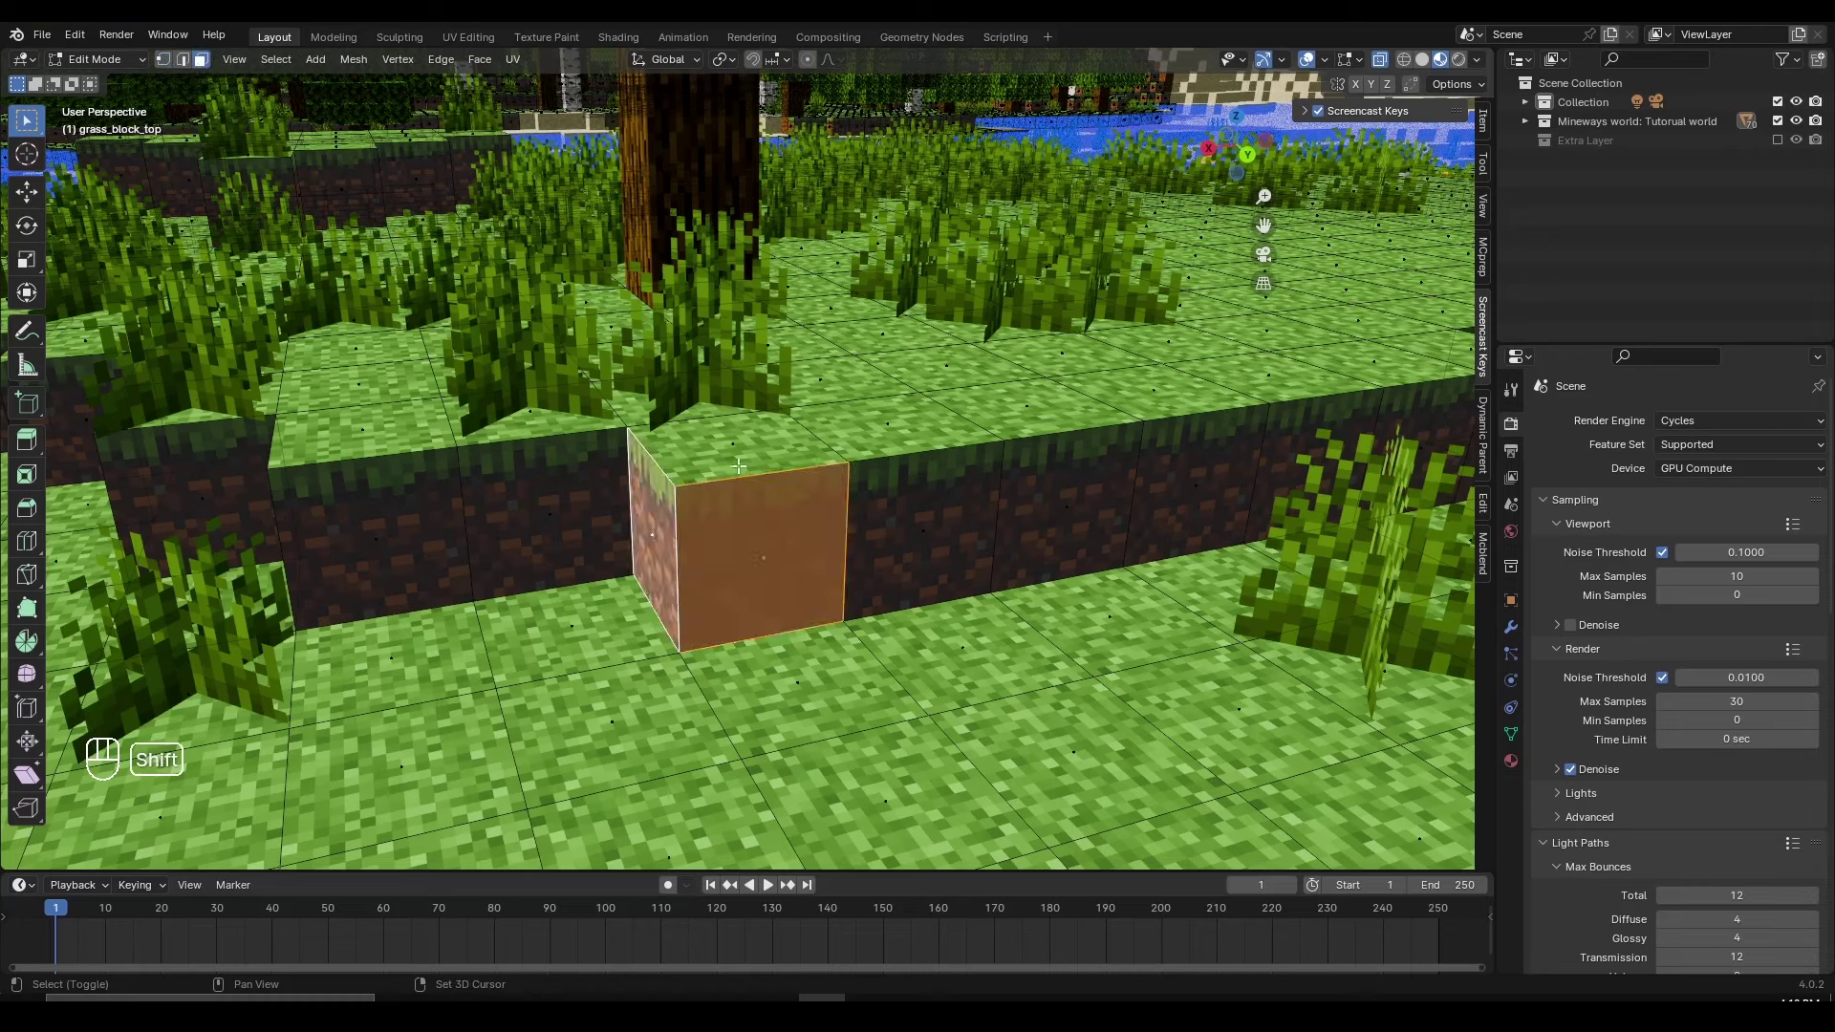
pyautogui.keyDown('shift'); pyautogui.click(730, 450); pyautogui.keyUp('shift')
pyautogui.press('g')
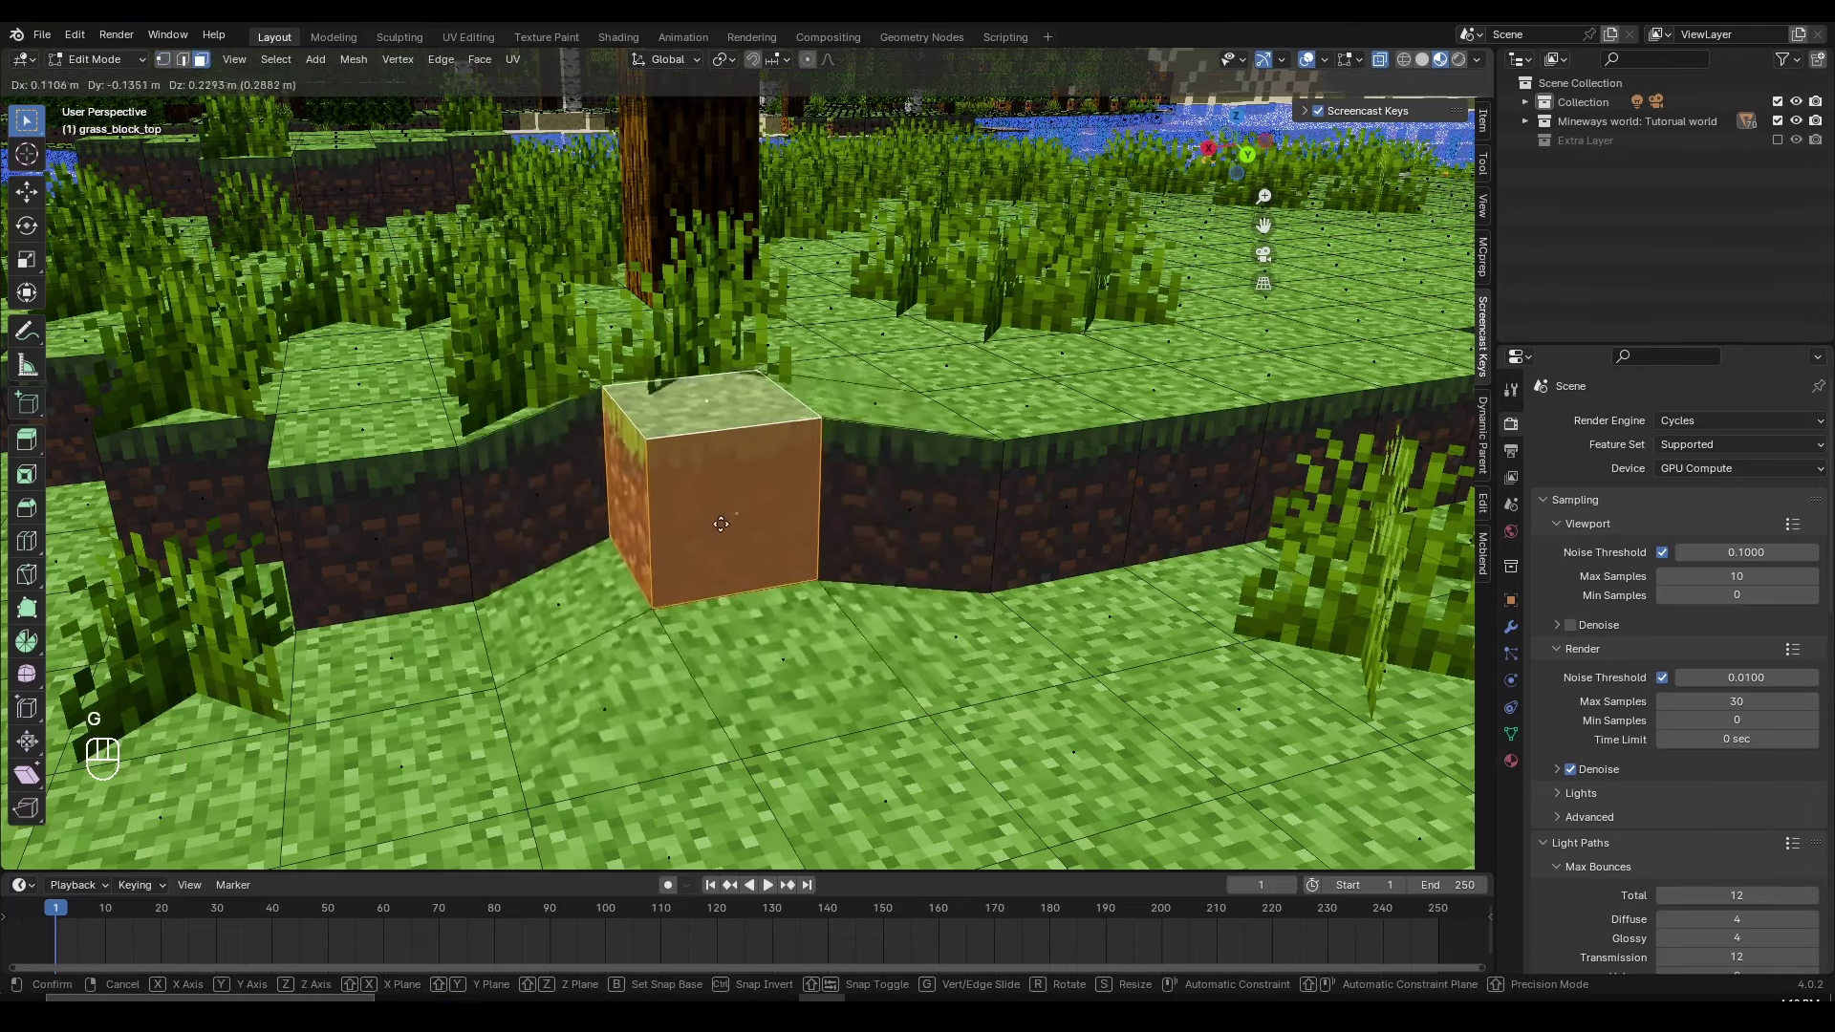
pyautogui.rightClick(689, 516)
pyautogui.press('x')
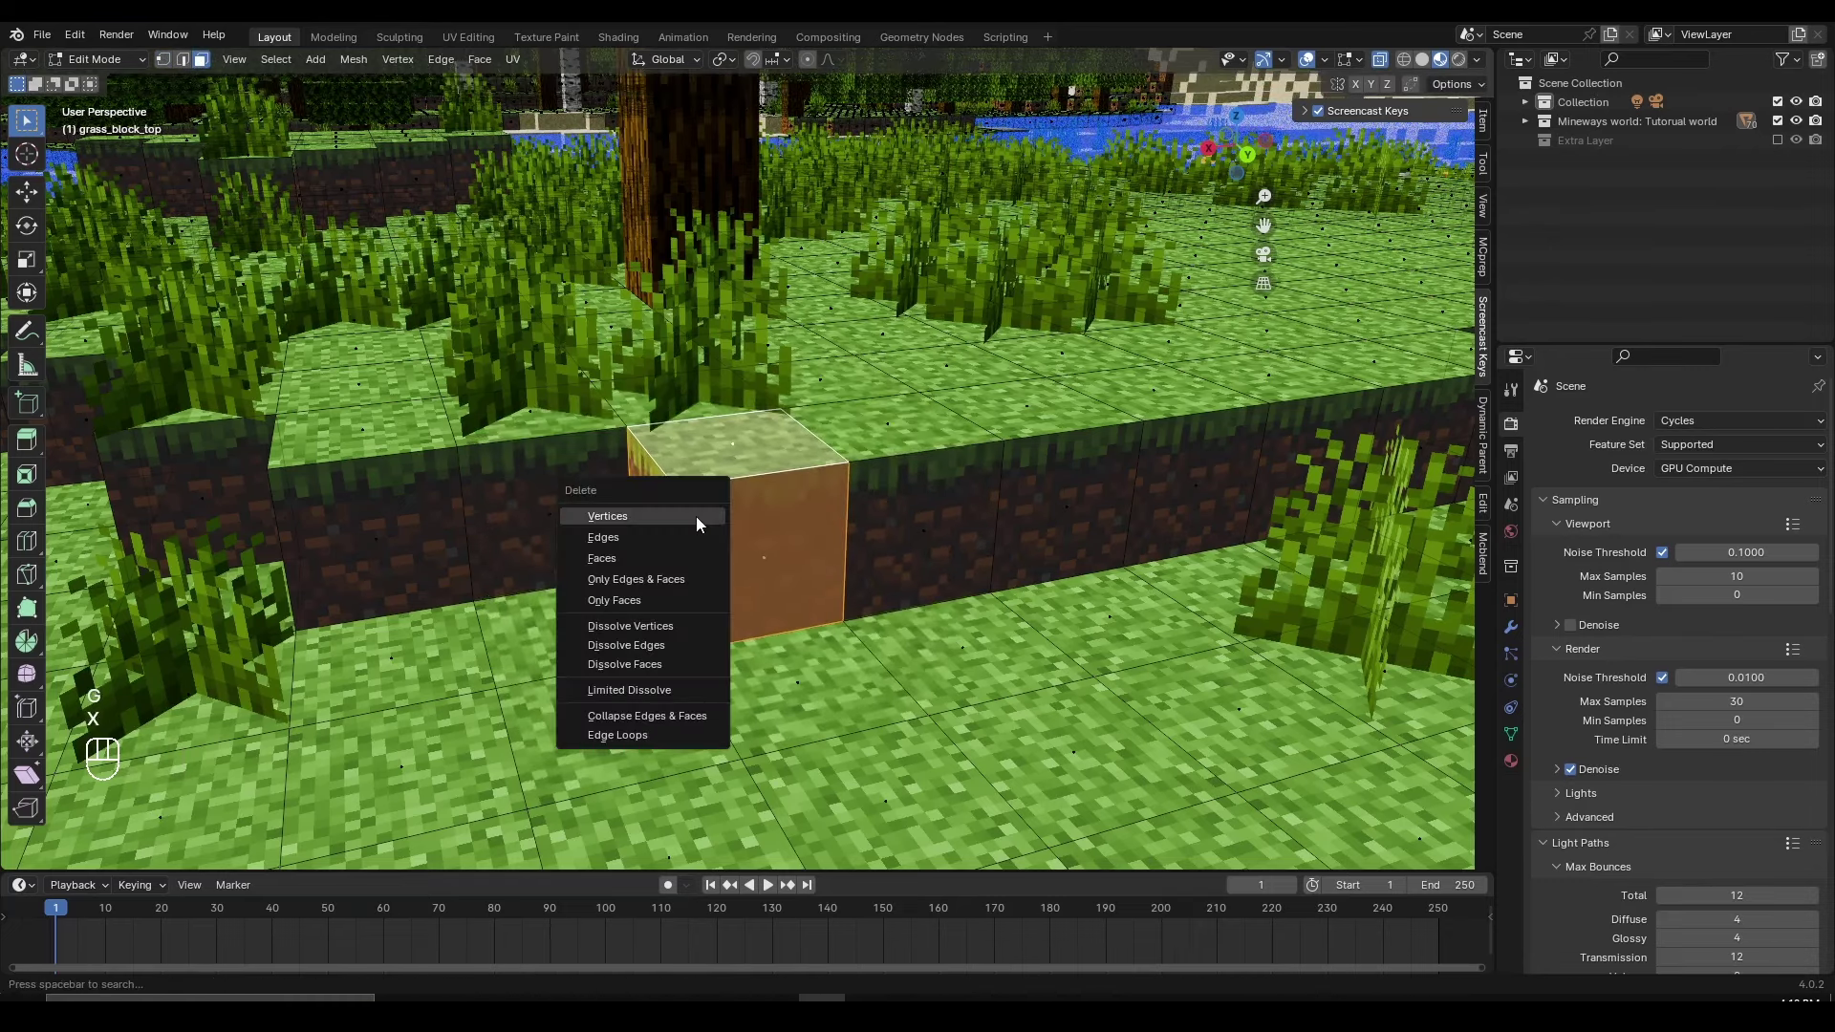
pyautogui.click(609, 560)
# Step: Enable snapping and duplicate the adjacent grass top face into the hole to form its floor
pyautogui.hotkey('shift', 'f')
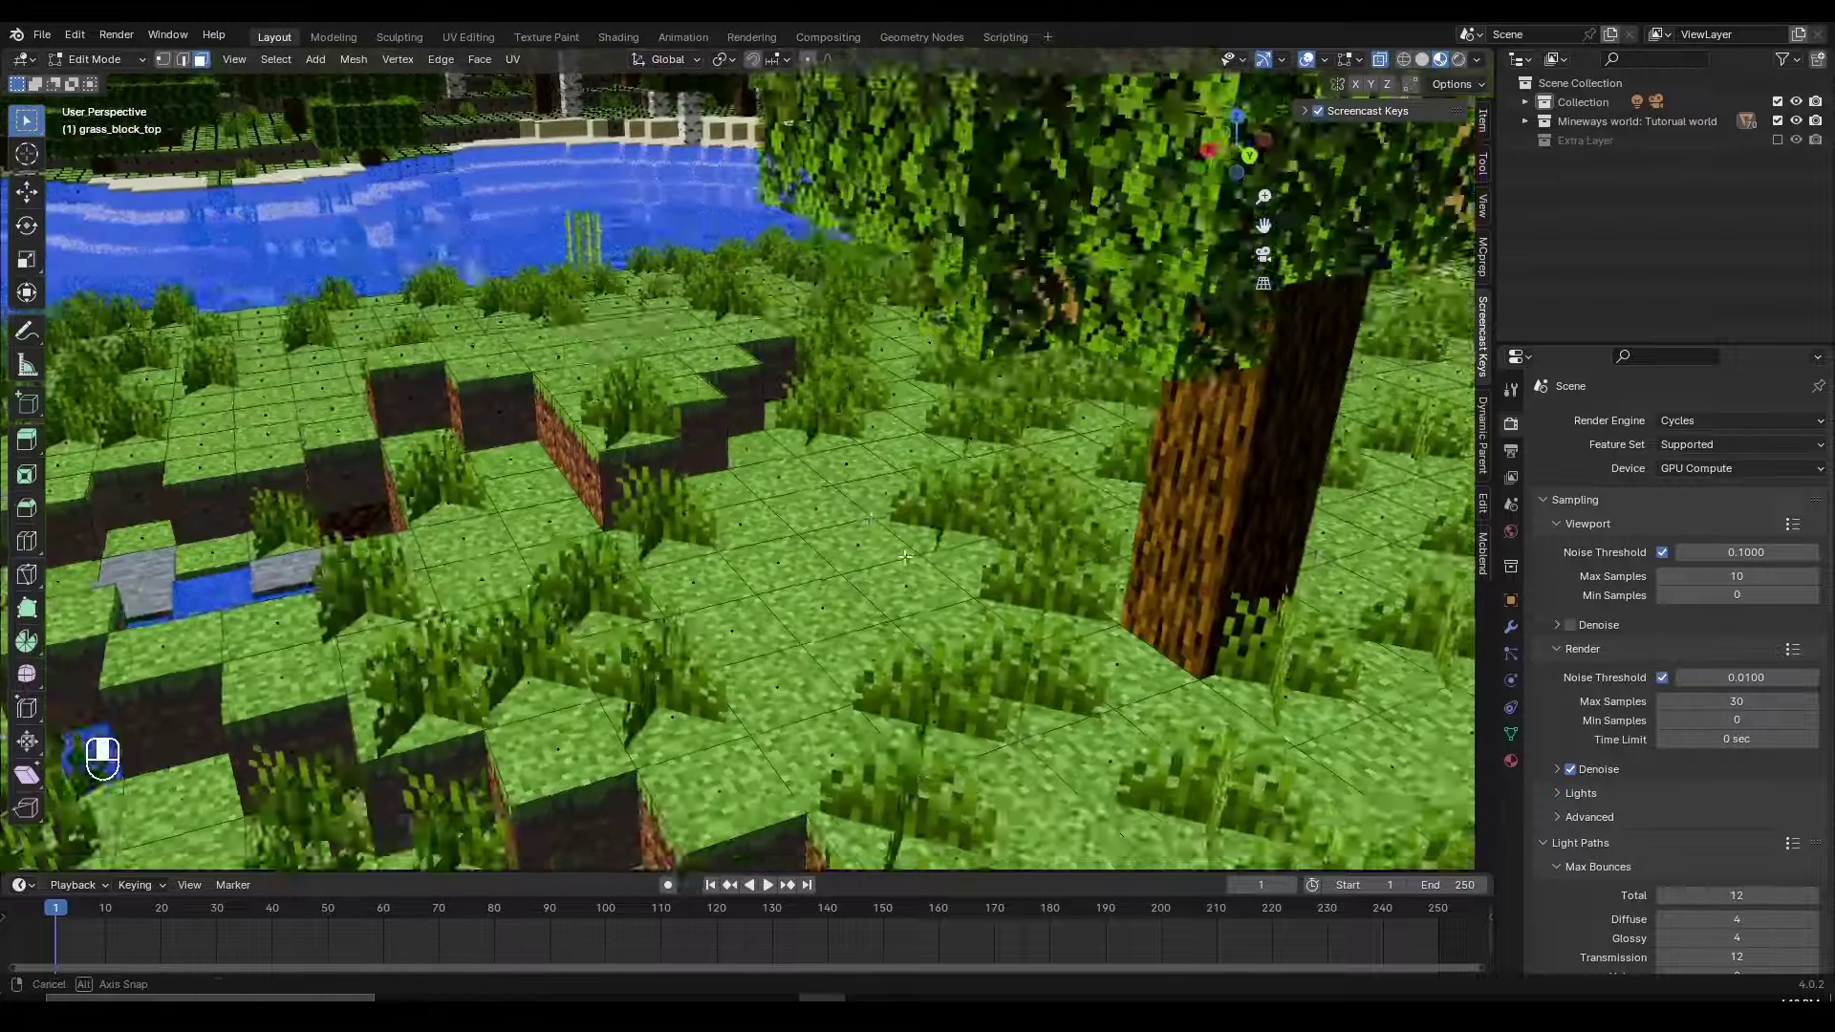
pyautogui.press('a')
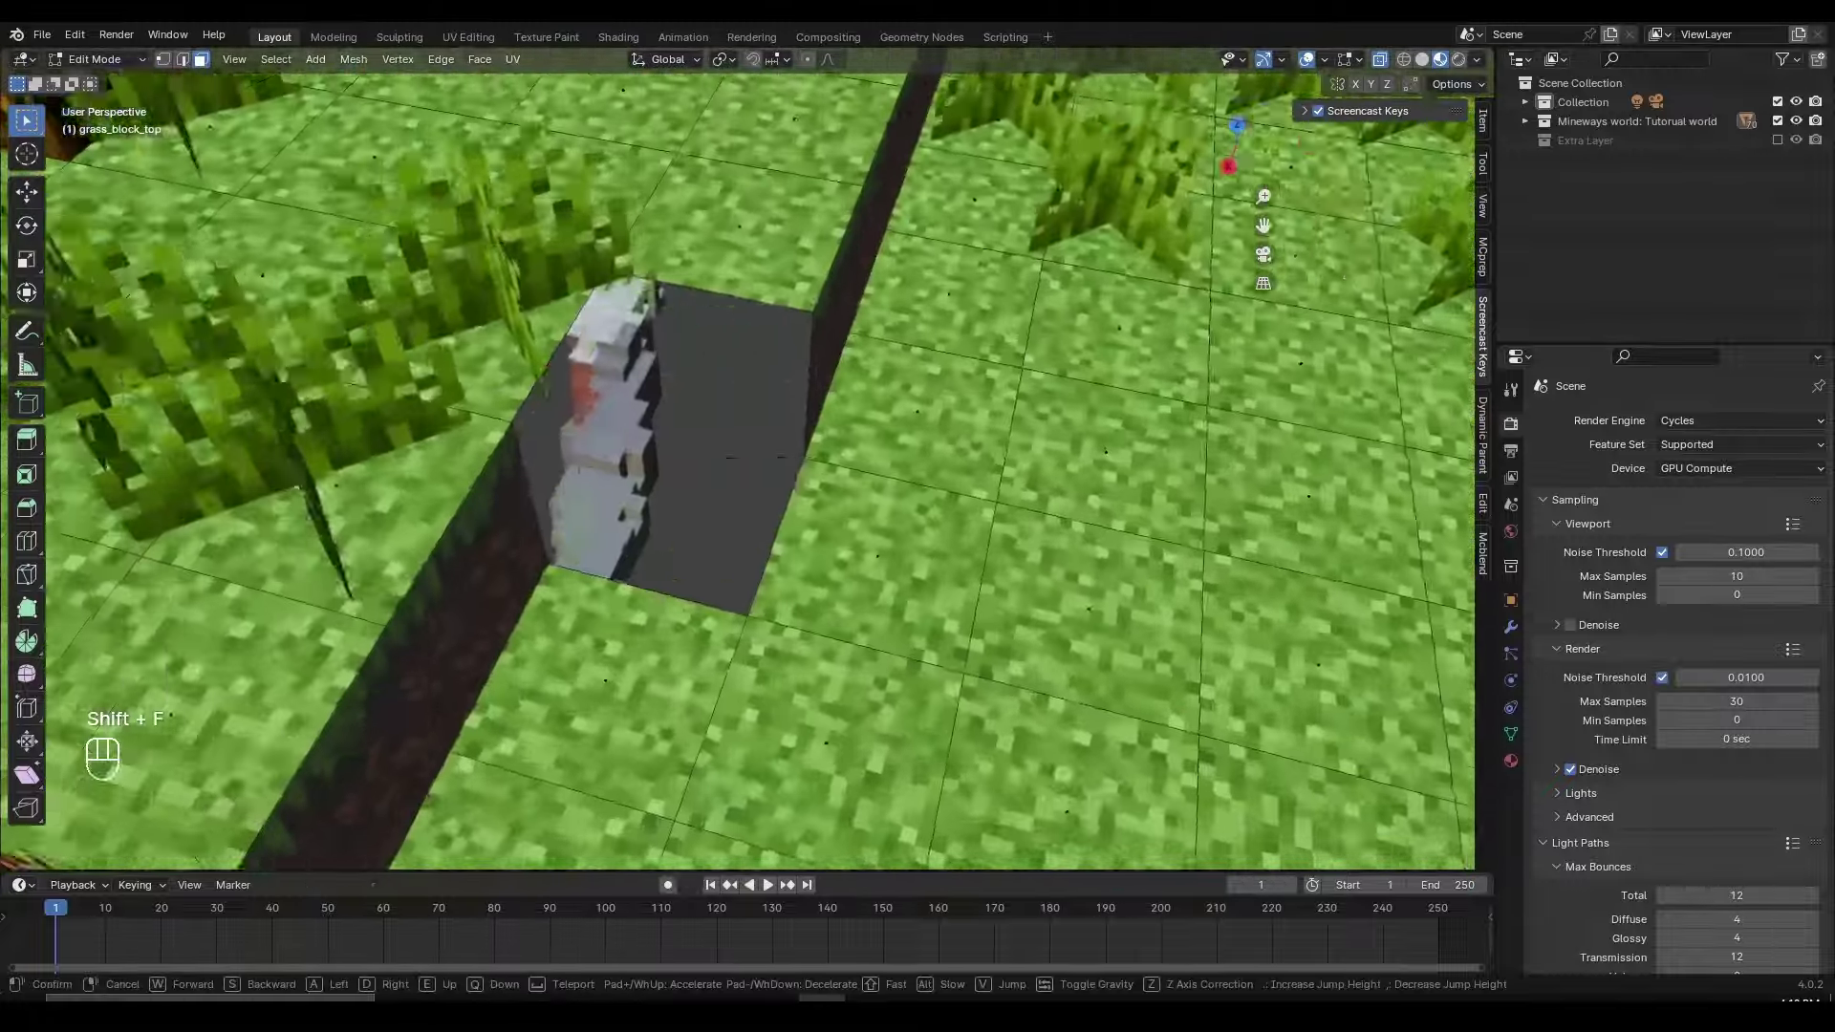
pyautogui.click(747, 458)
pyautogui.click(845, 533)
pyautogui.press('g')
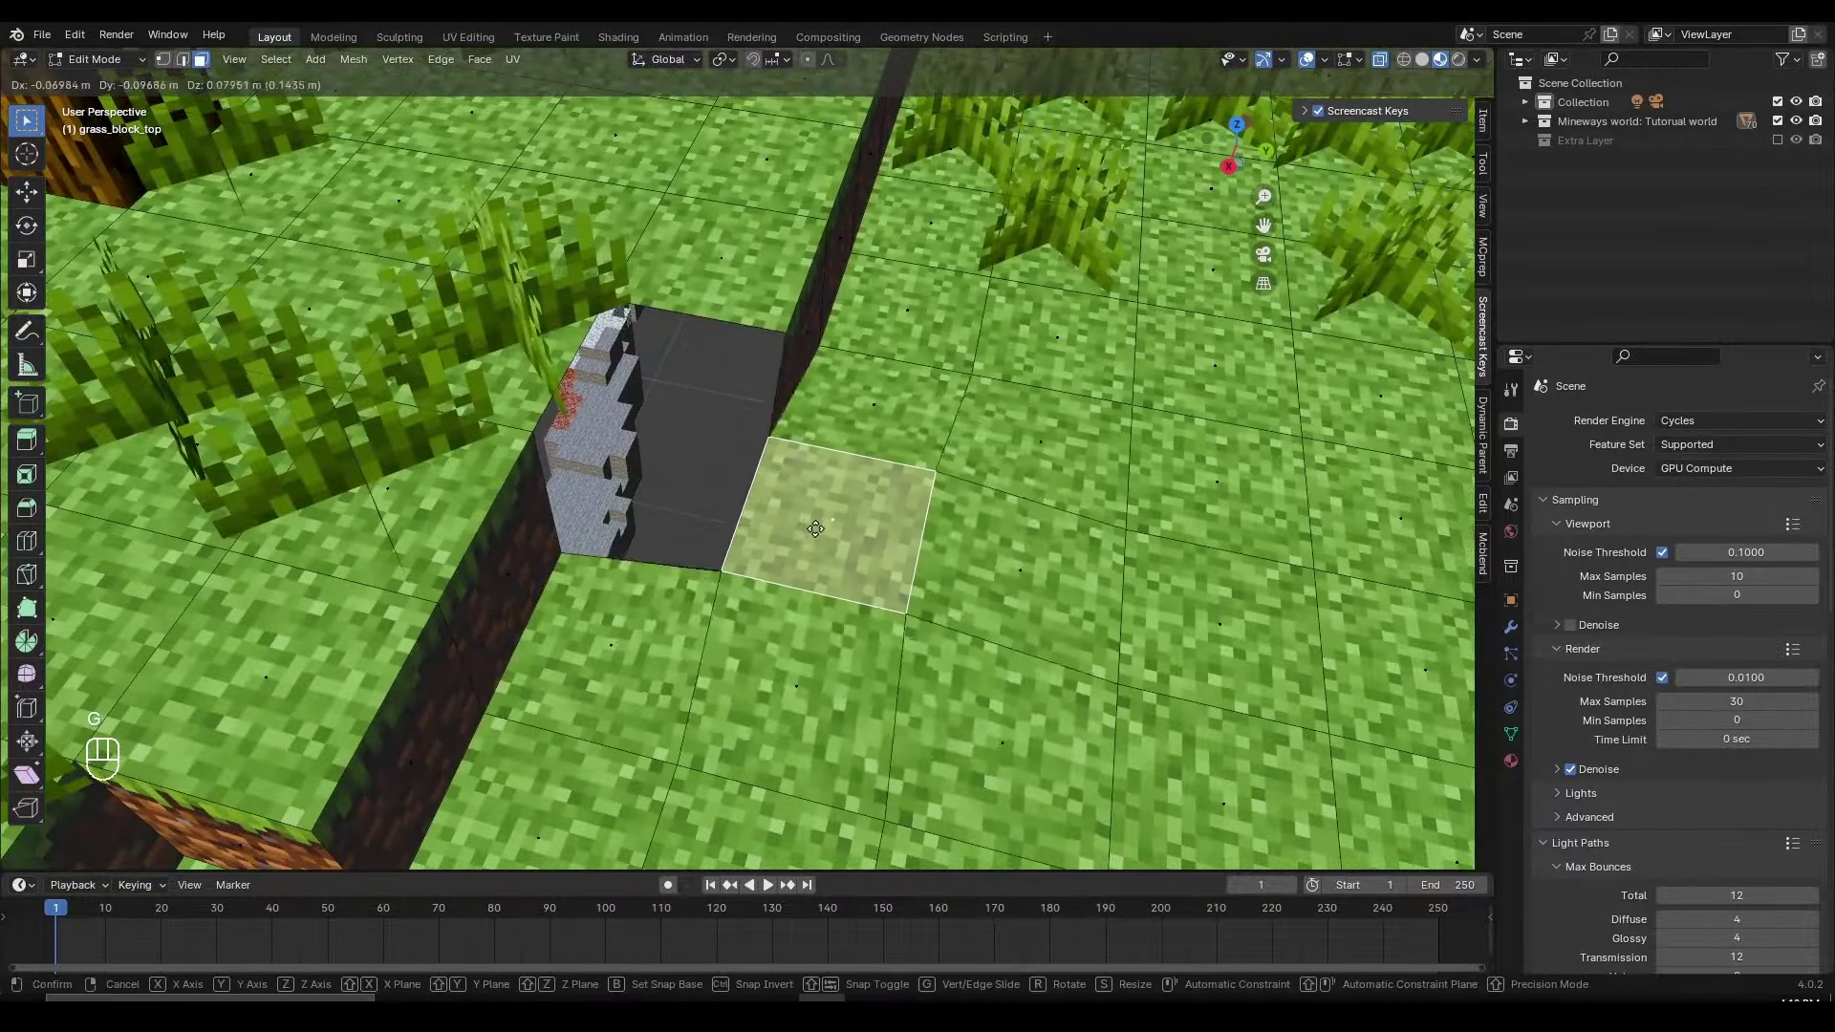
pyautogui.click(846, 540)
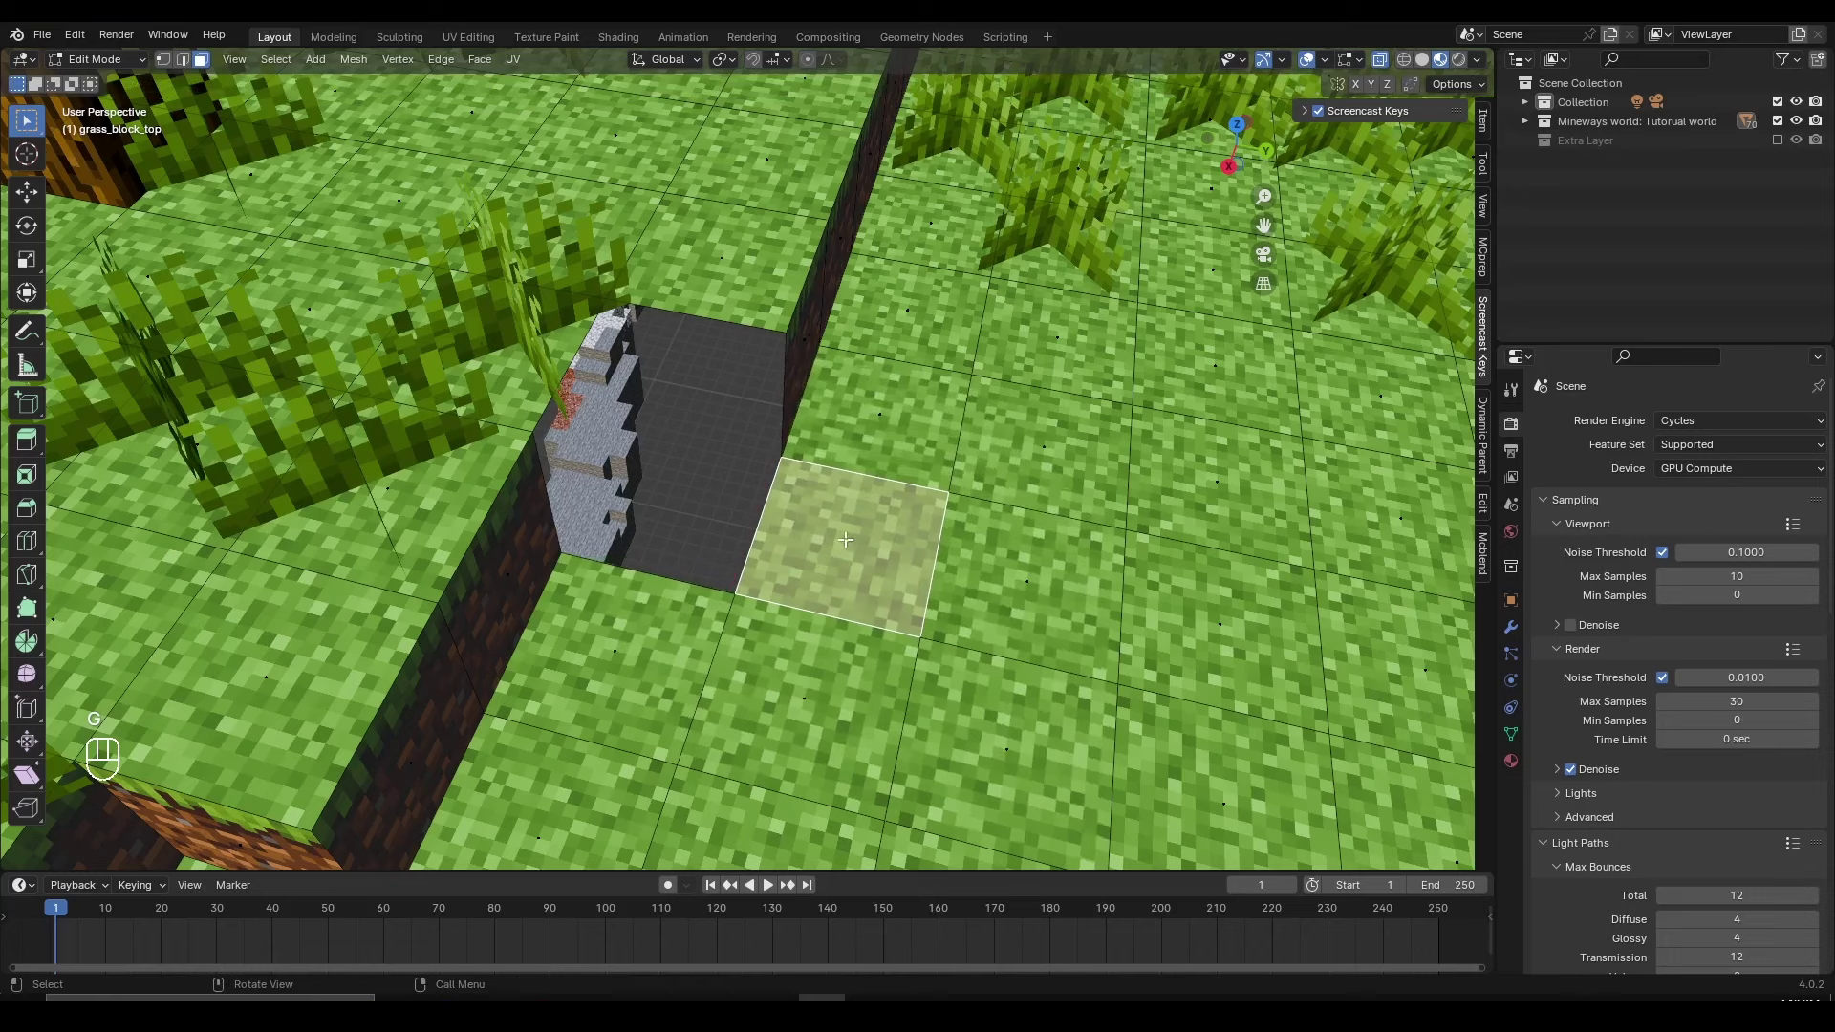
pyautogui.click(754, 59)
pyautogui.hotkey('shift', 'd')
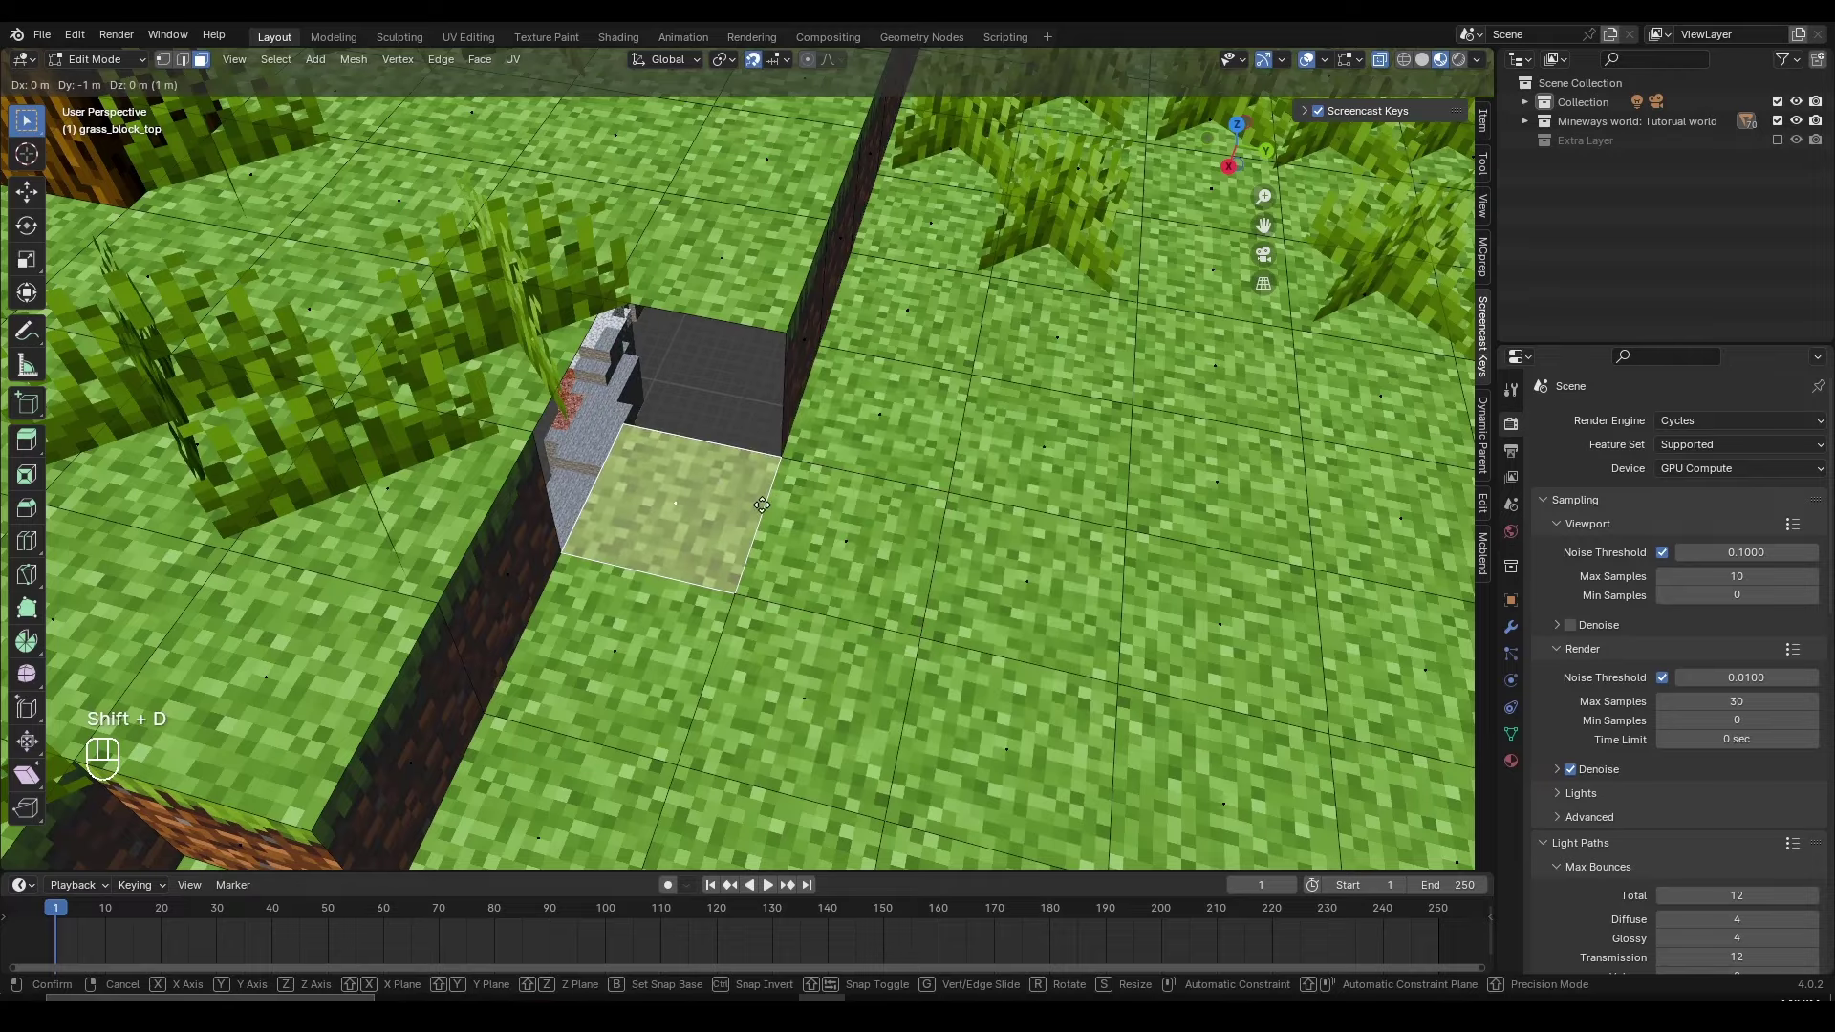
pyautogui.click(761, 505)
# Step: Duplicate the neighbouring front side face one block over to close the back wall of the gap
pyautogui.hotkey('shift', 'f')
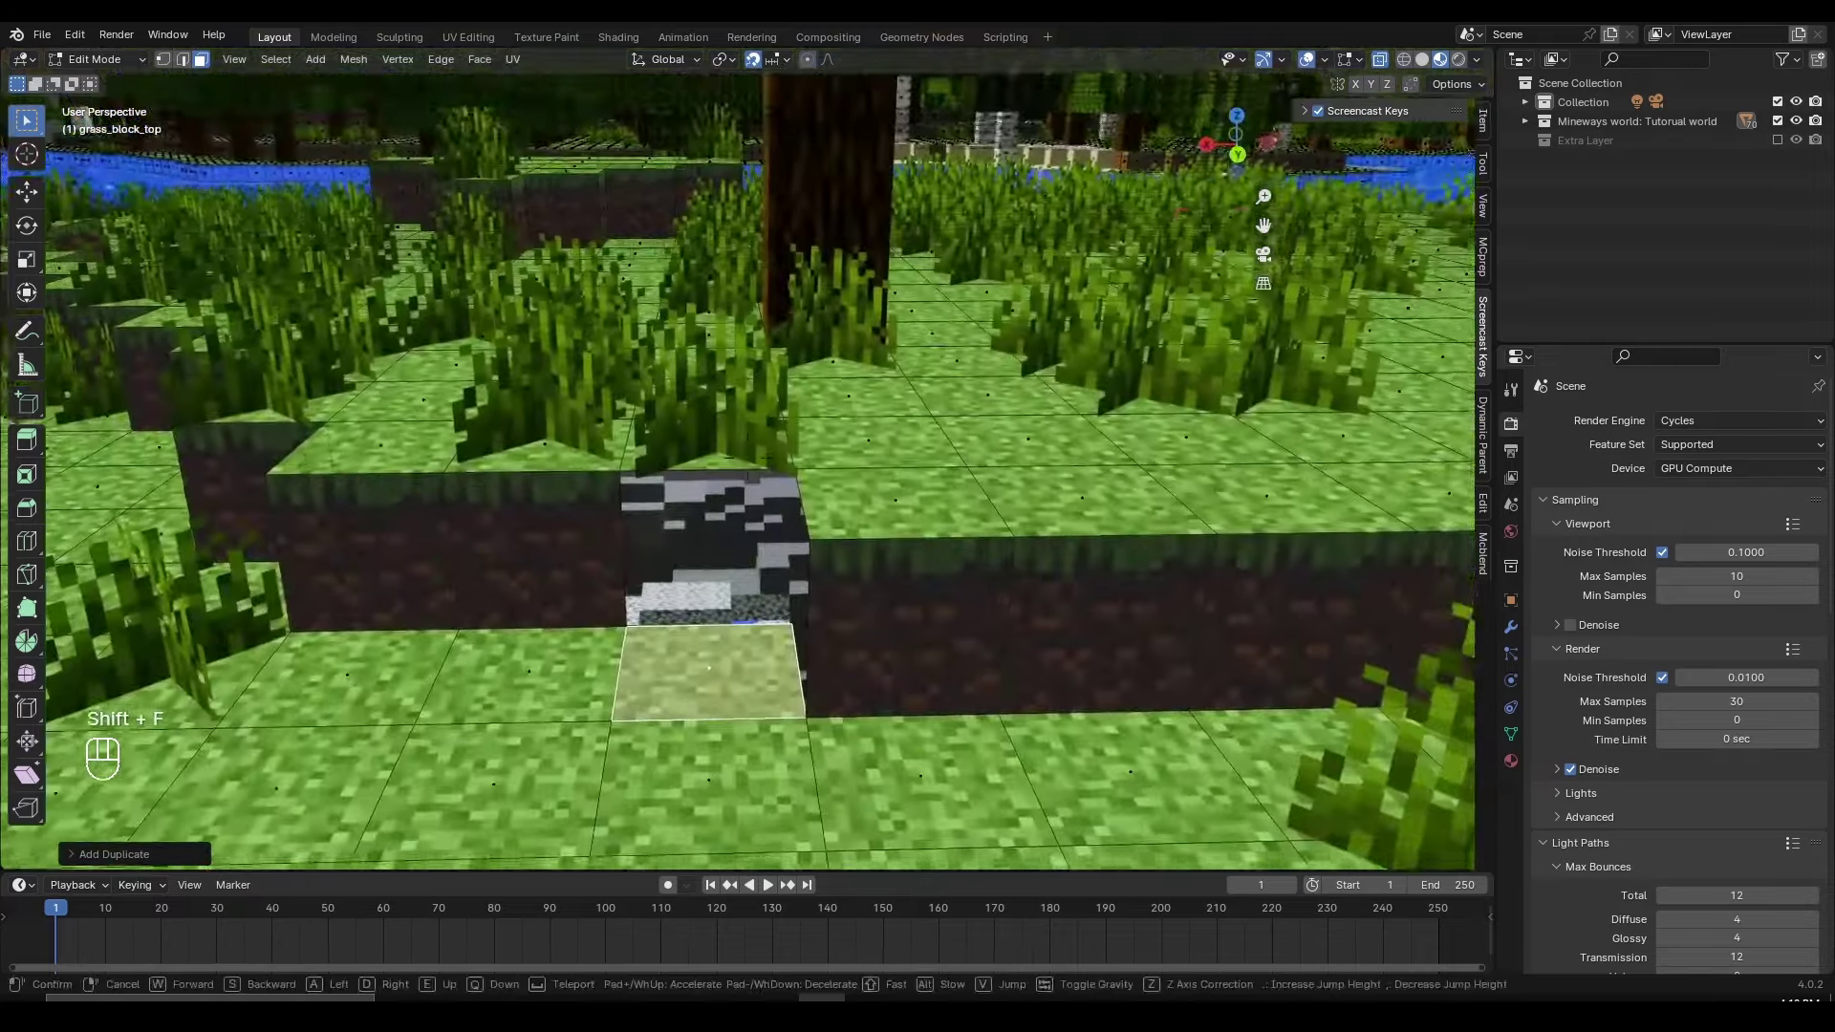
pyautogui.click(559, 494)
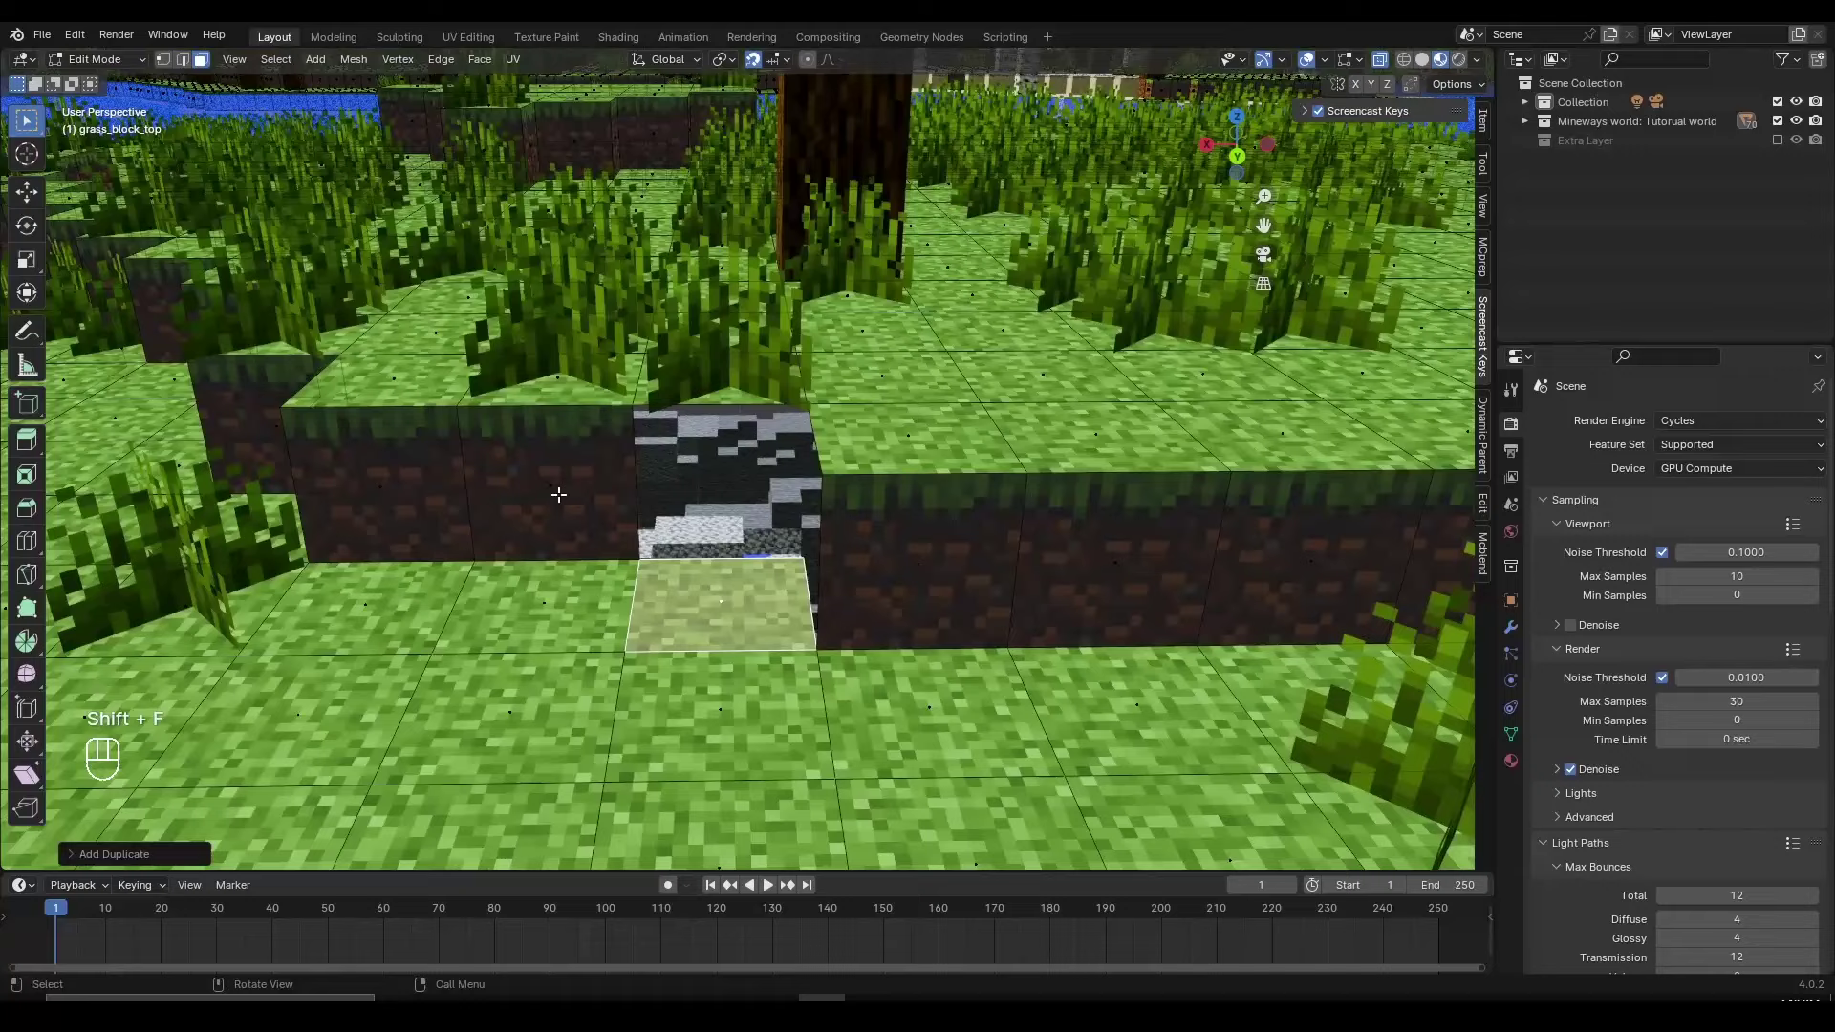
pyautogui.press('g')
pyautogui.click(610, 504)
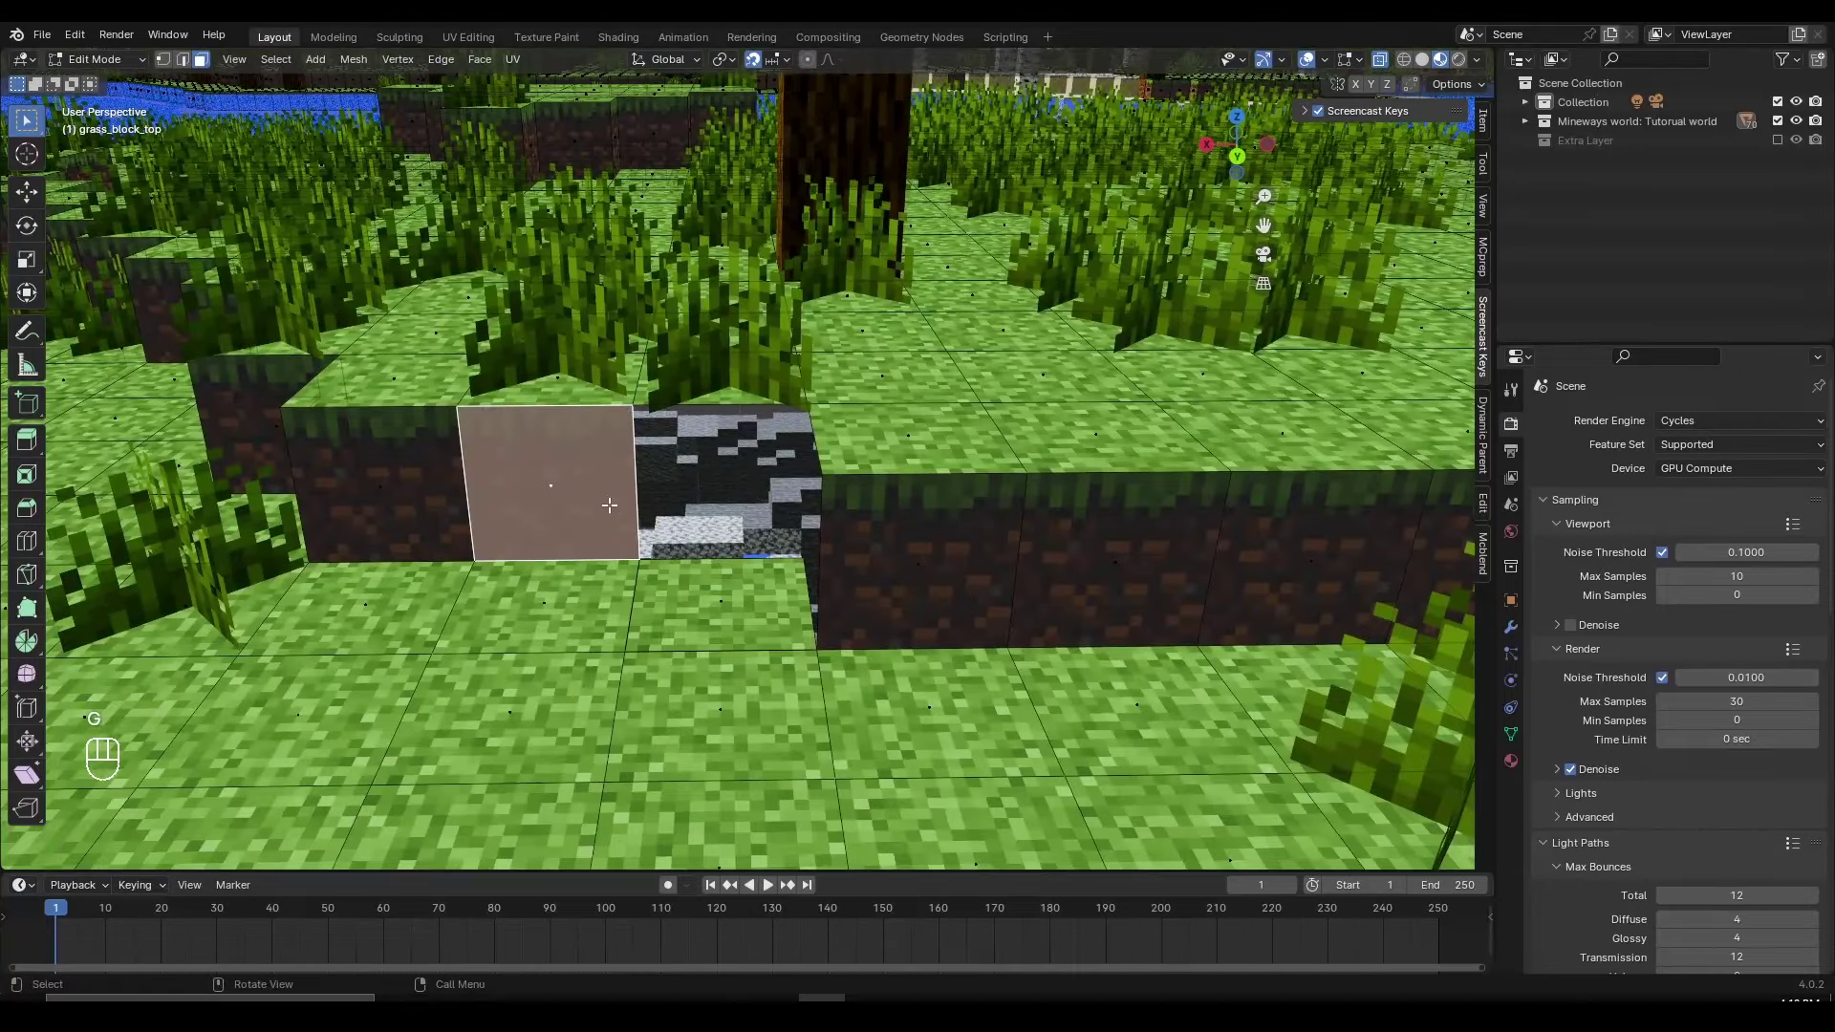
pyautogui.hotkey('shift', 'd')
pyautogui.click(721, 492)
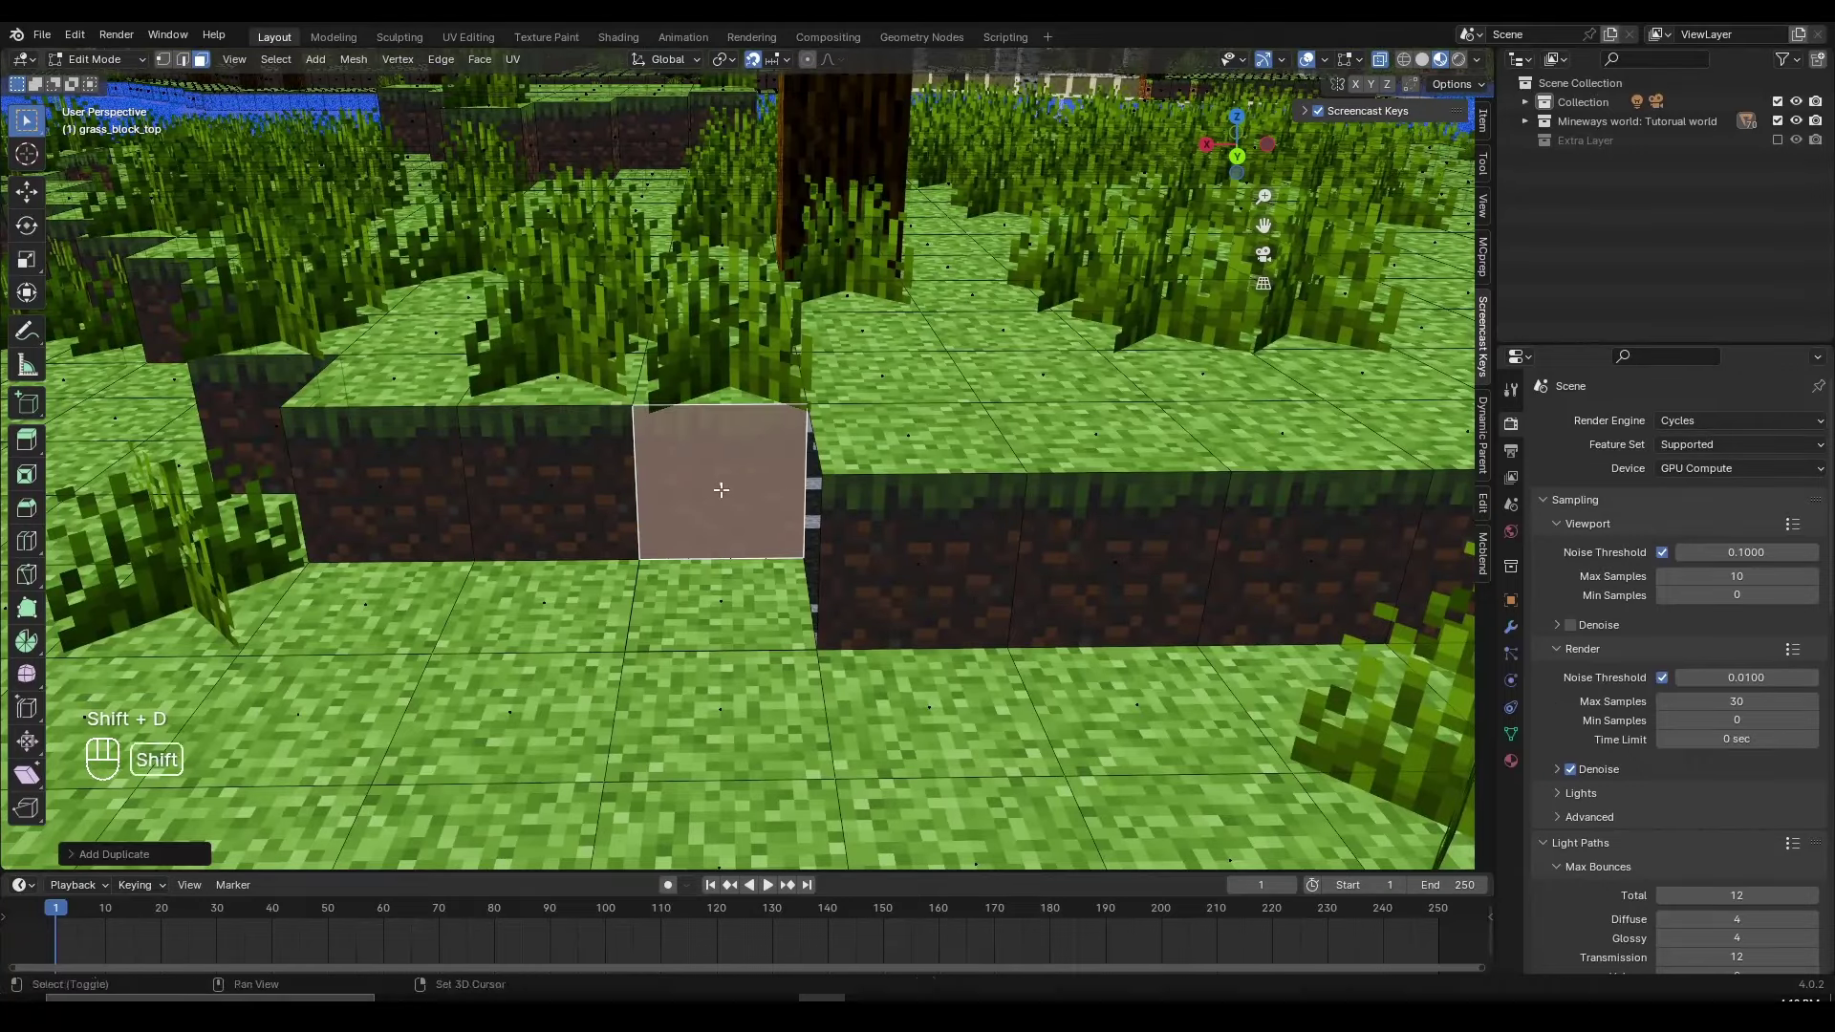
# Step: Duplicate the side face at the ledge's outer corner and place the copy partway towards the remaining opening
pyautogui.hotkey('shift', 'f')
pyautogui.click(747, 459)
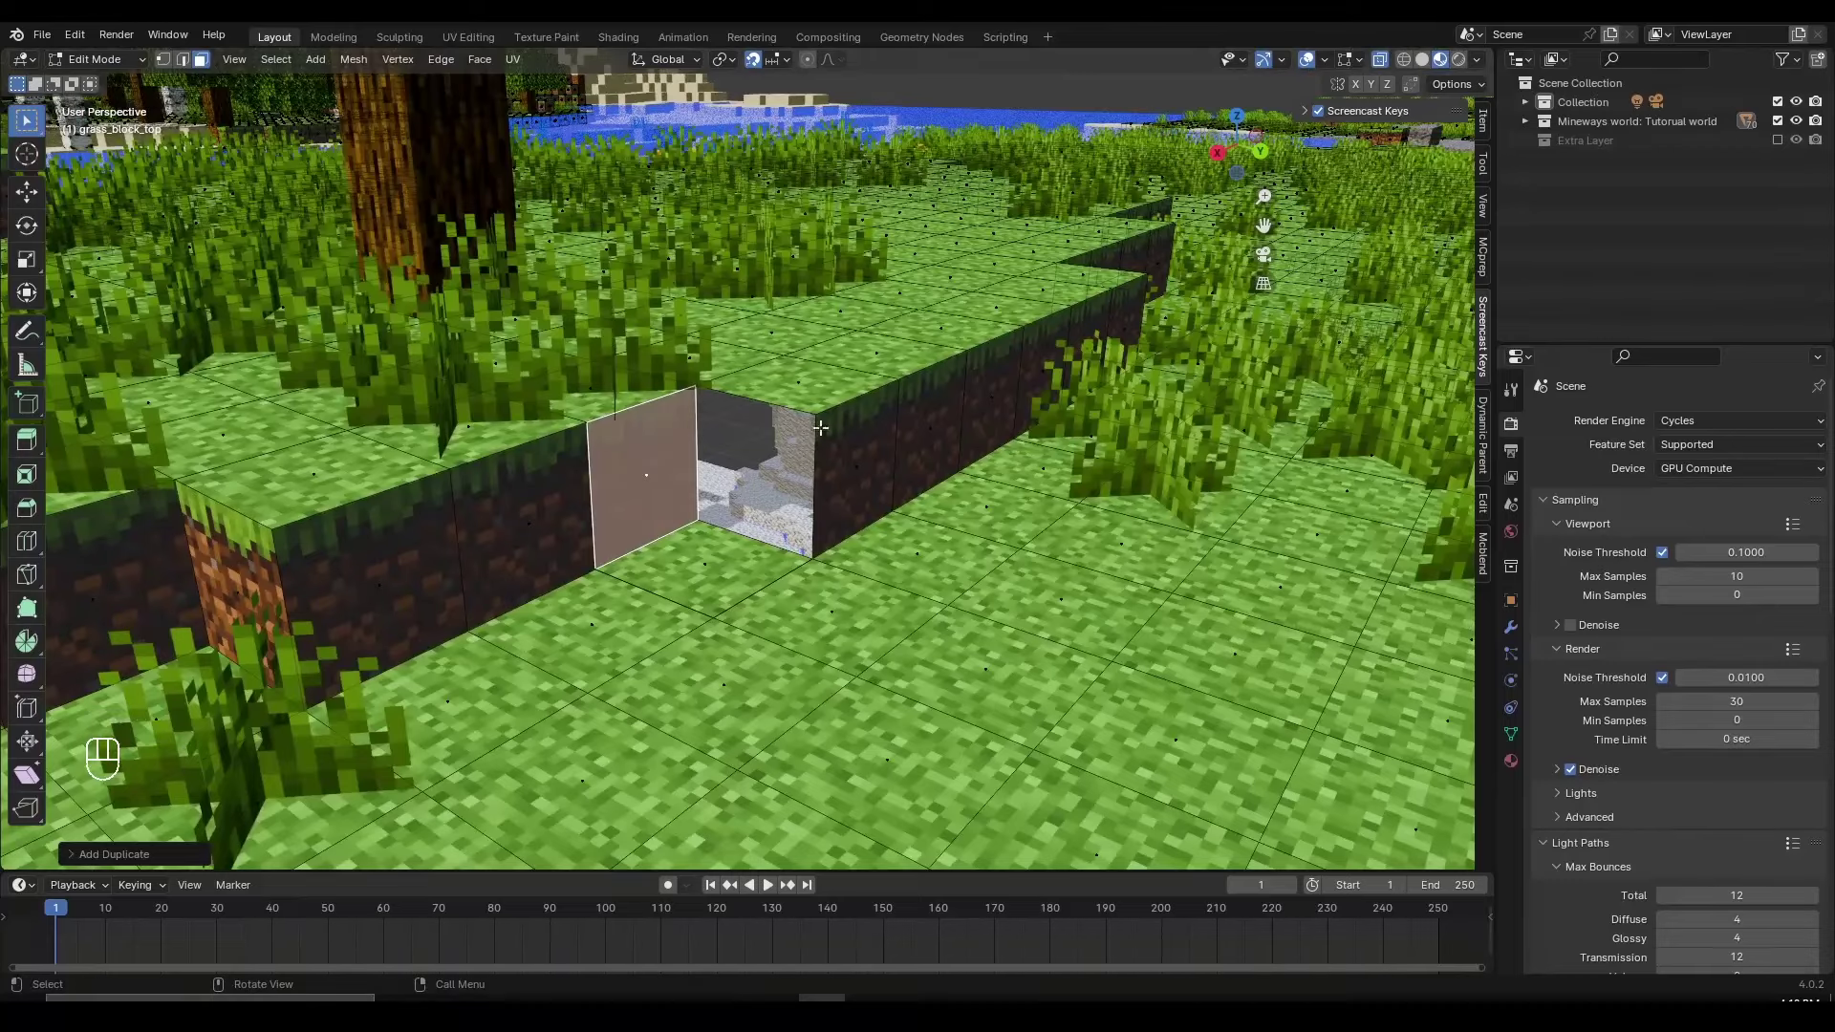
pyautogui.keyDown('shift'); pyautogui.moveTo(636, 480); pyautogui.dragTo(475, 466, button='middle'); pyautogui.keyUp('shift')
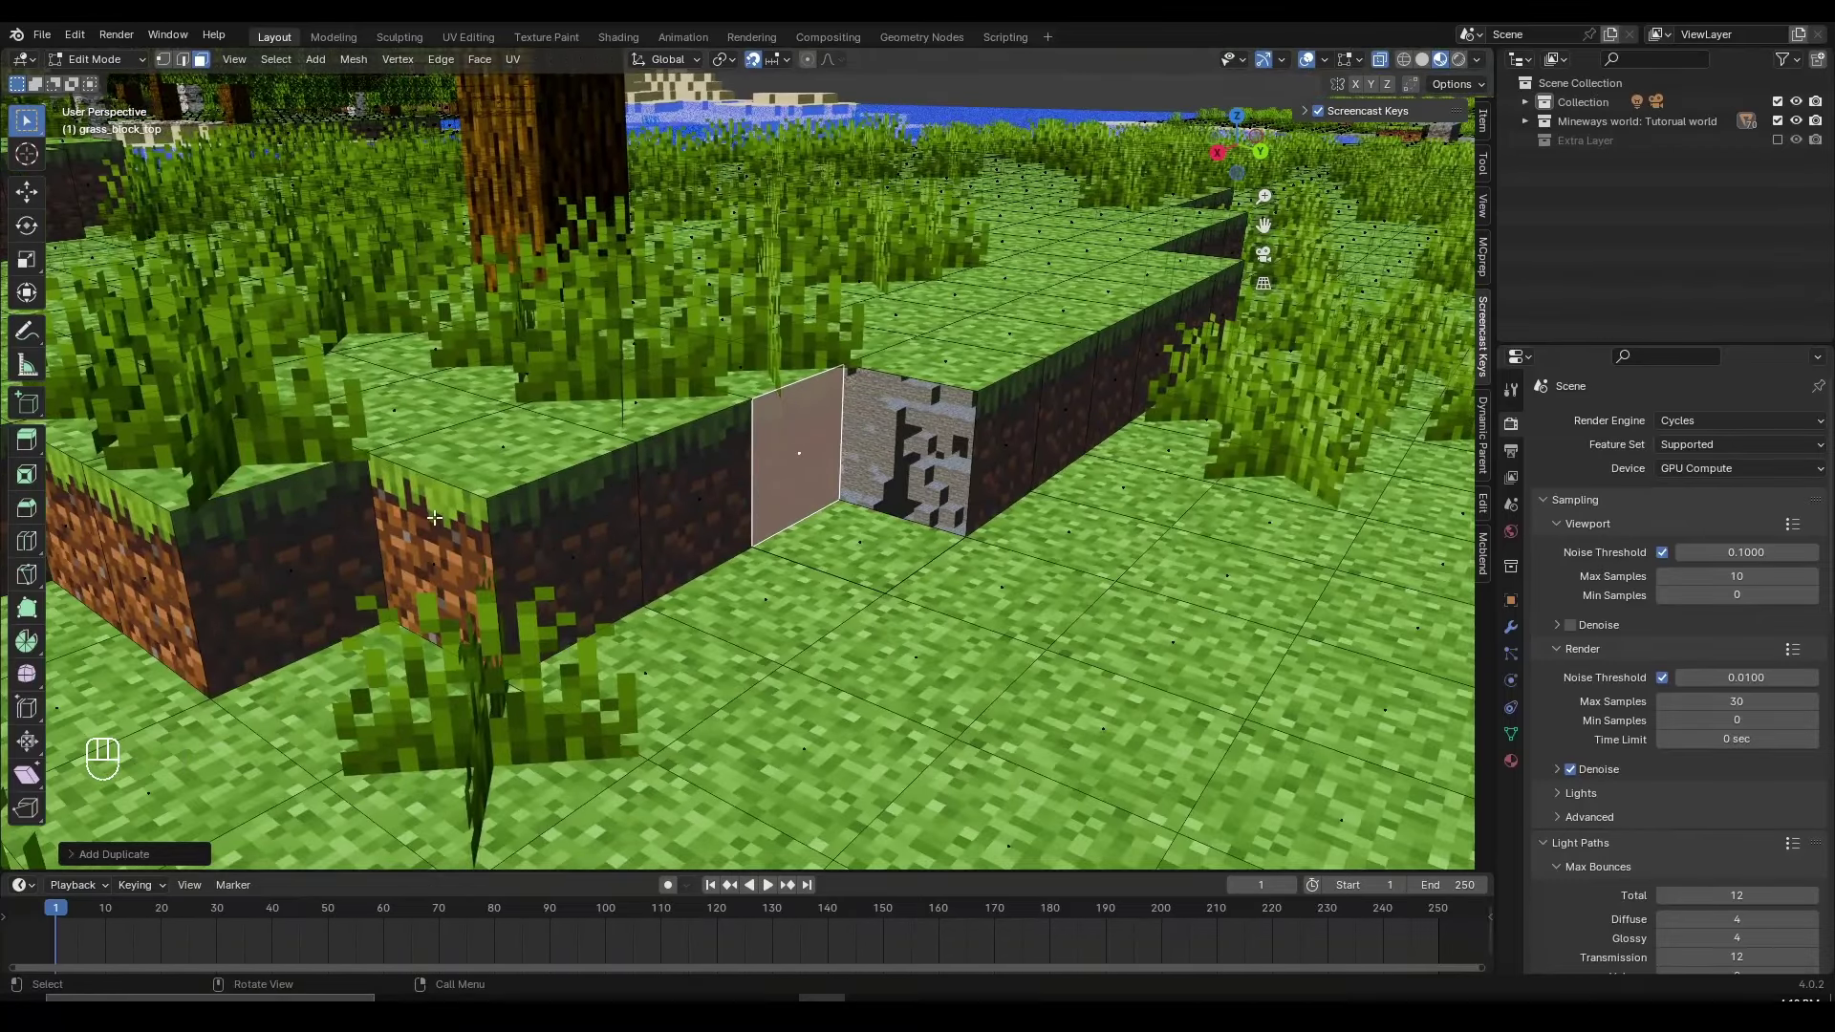
pyautogui.press('g')
pyautogui.click(470, 522)
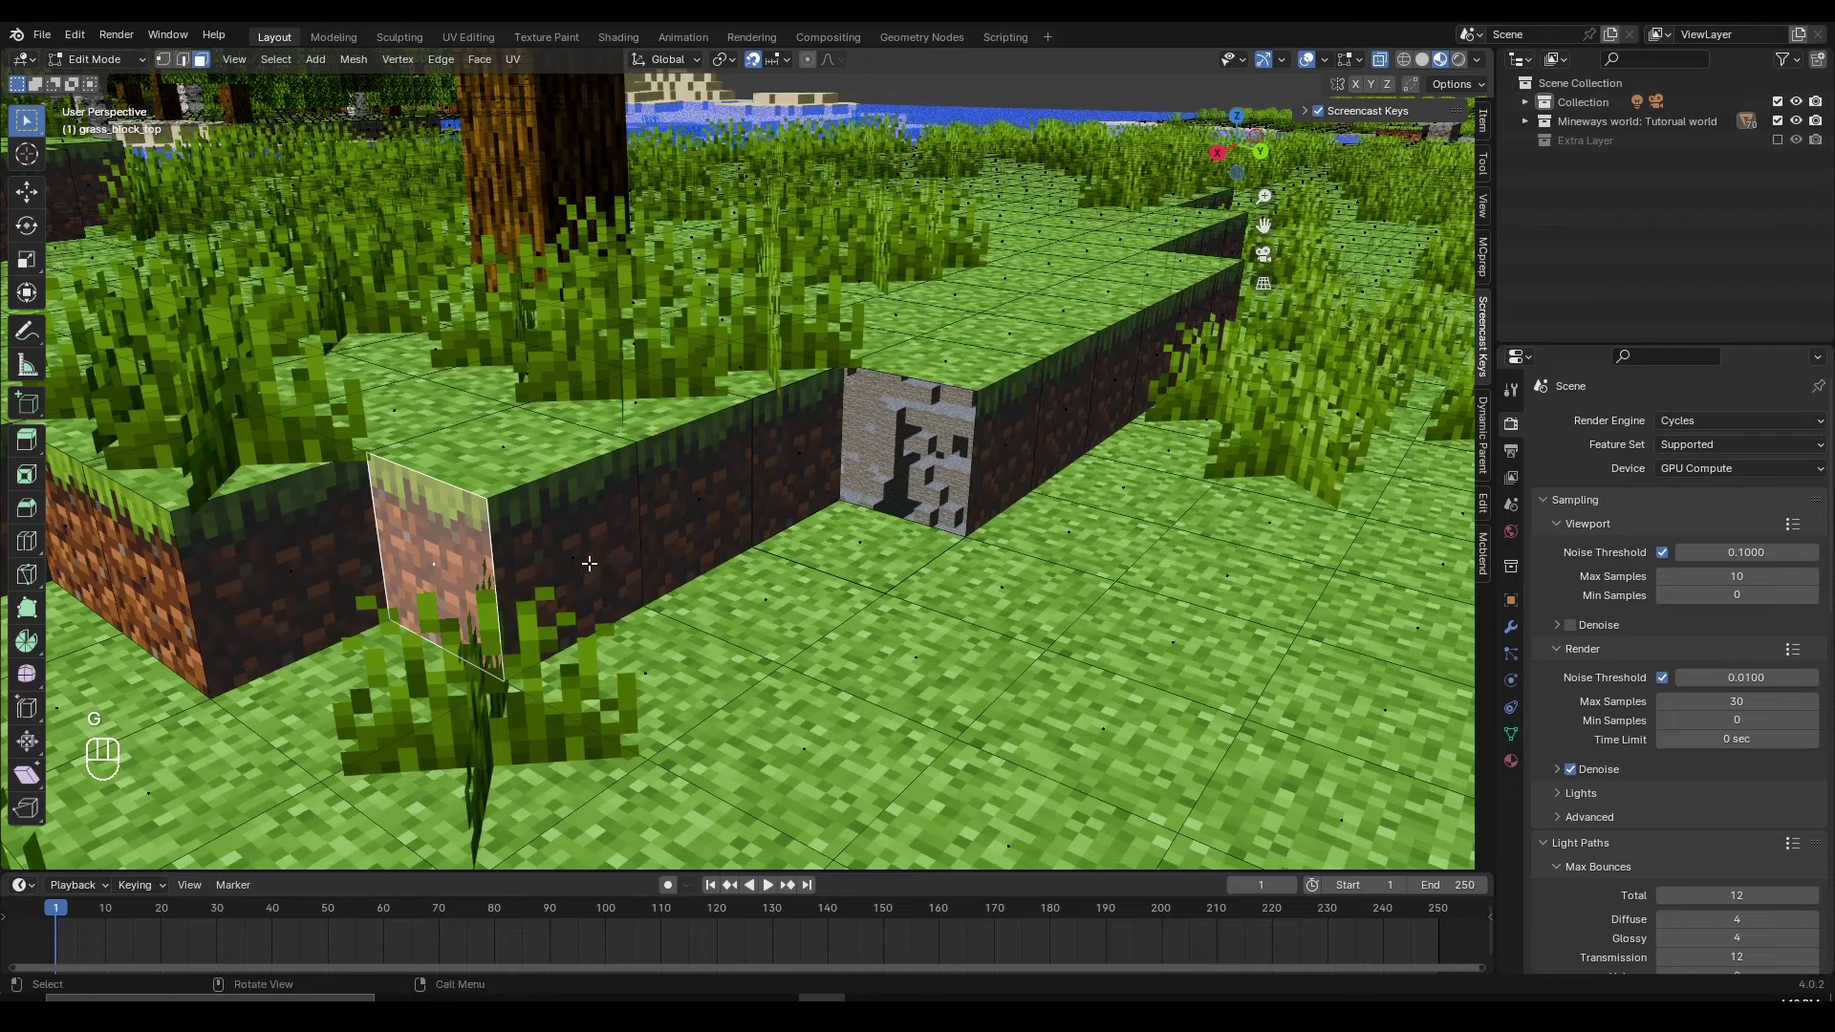
pyautogui.hotkey('shift', 'd')
pyautogui.click(734, 543)
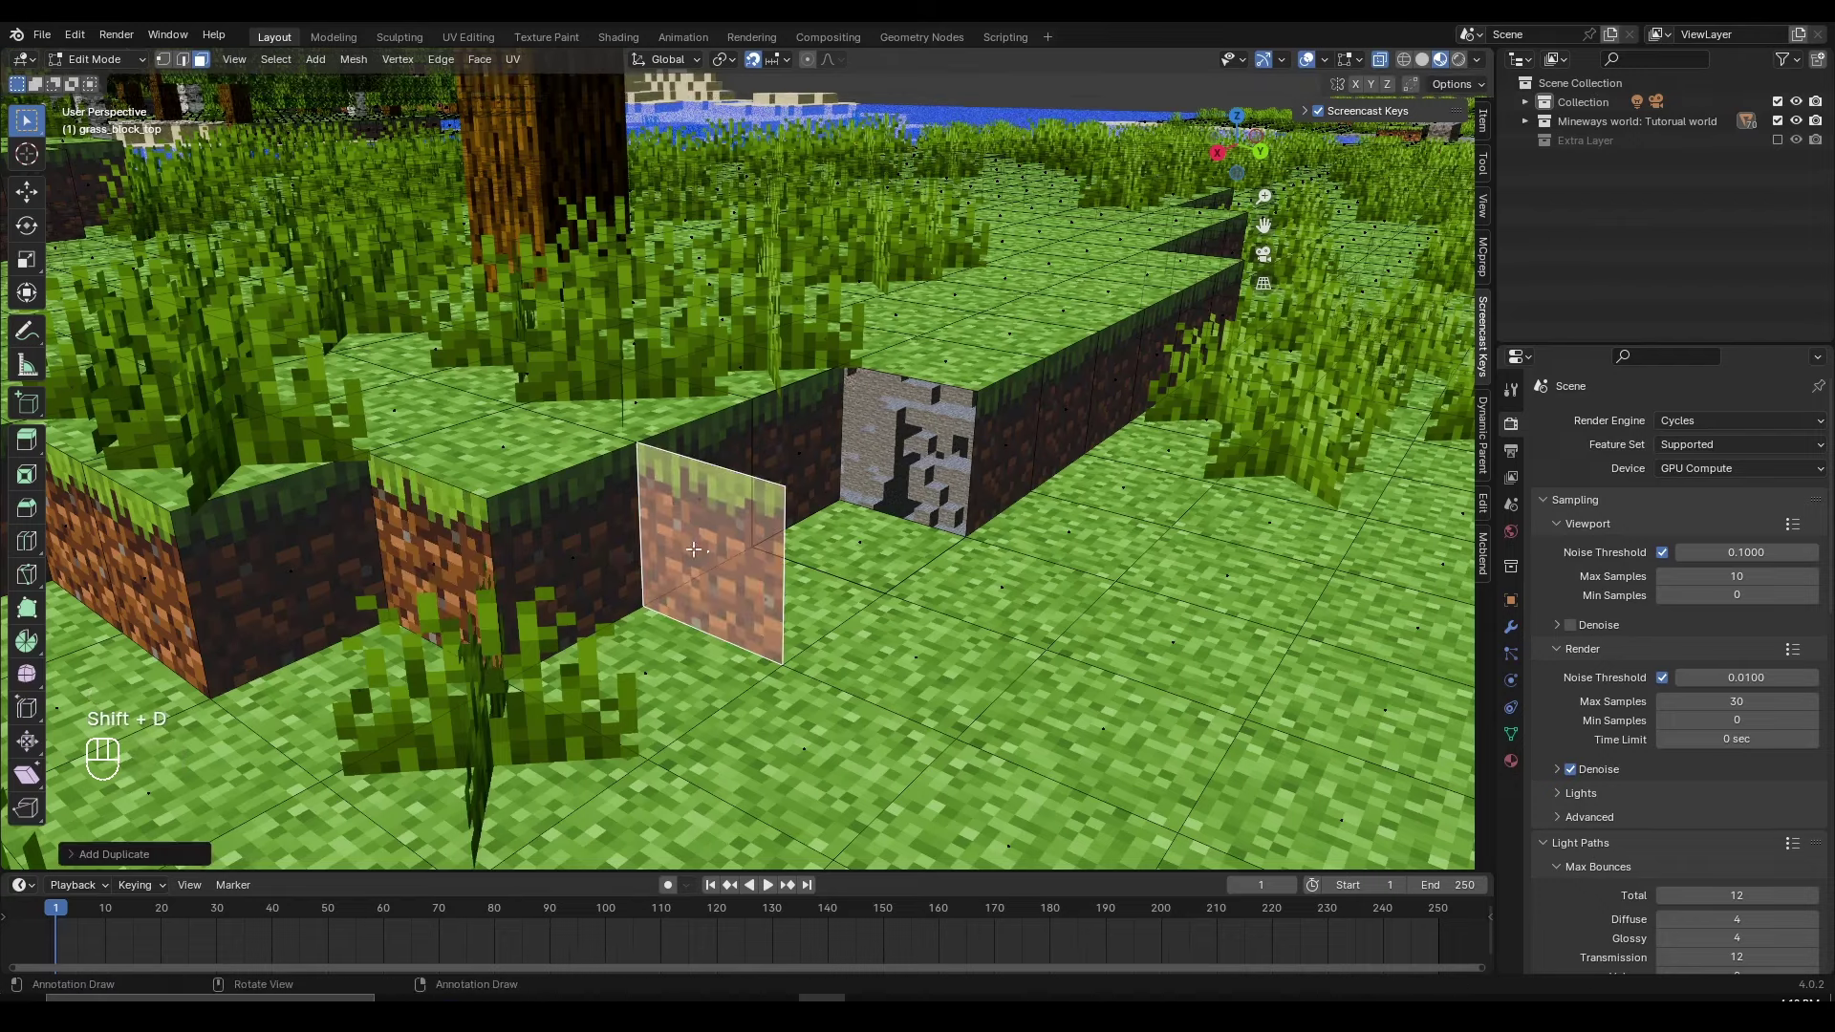
# Step: Snap the duplicated side face into the remaining opening of the ledge and return to Object Mode
pyautogui.press('g')
pyautogui.rightClick(789, 506)
pyautogui.hotkey('shift', 'f')
pyautogui.press('d')
pyautogui.click(790, 506)
pyautogui.press('g')
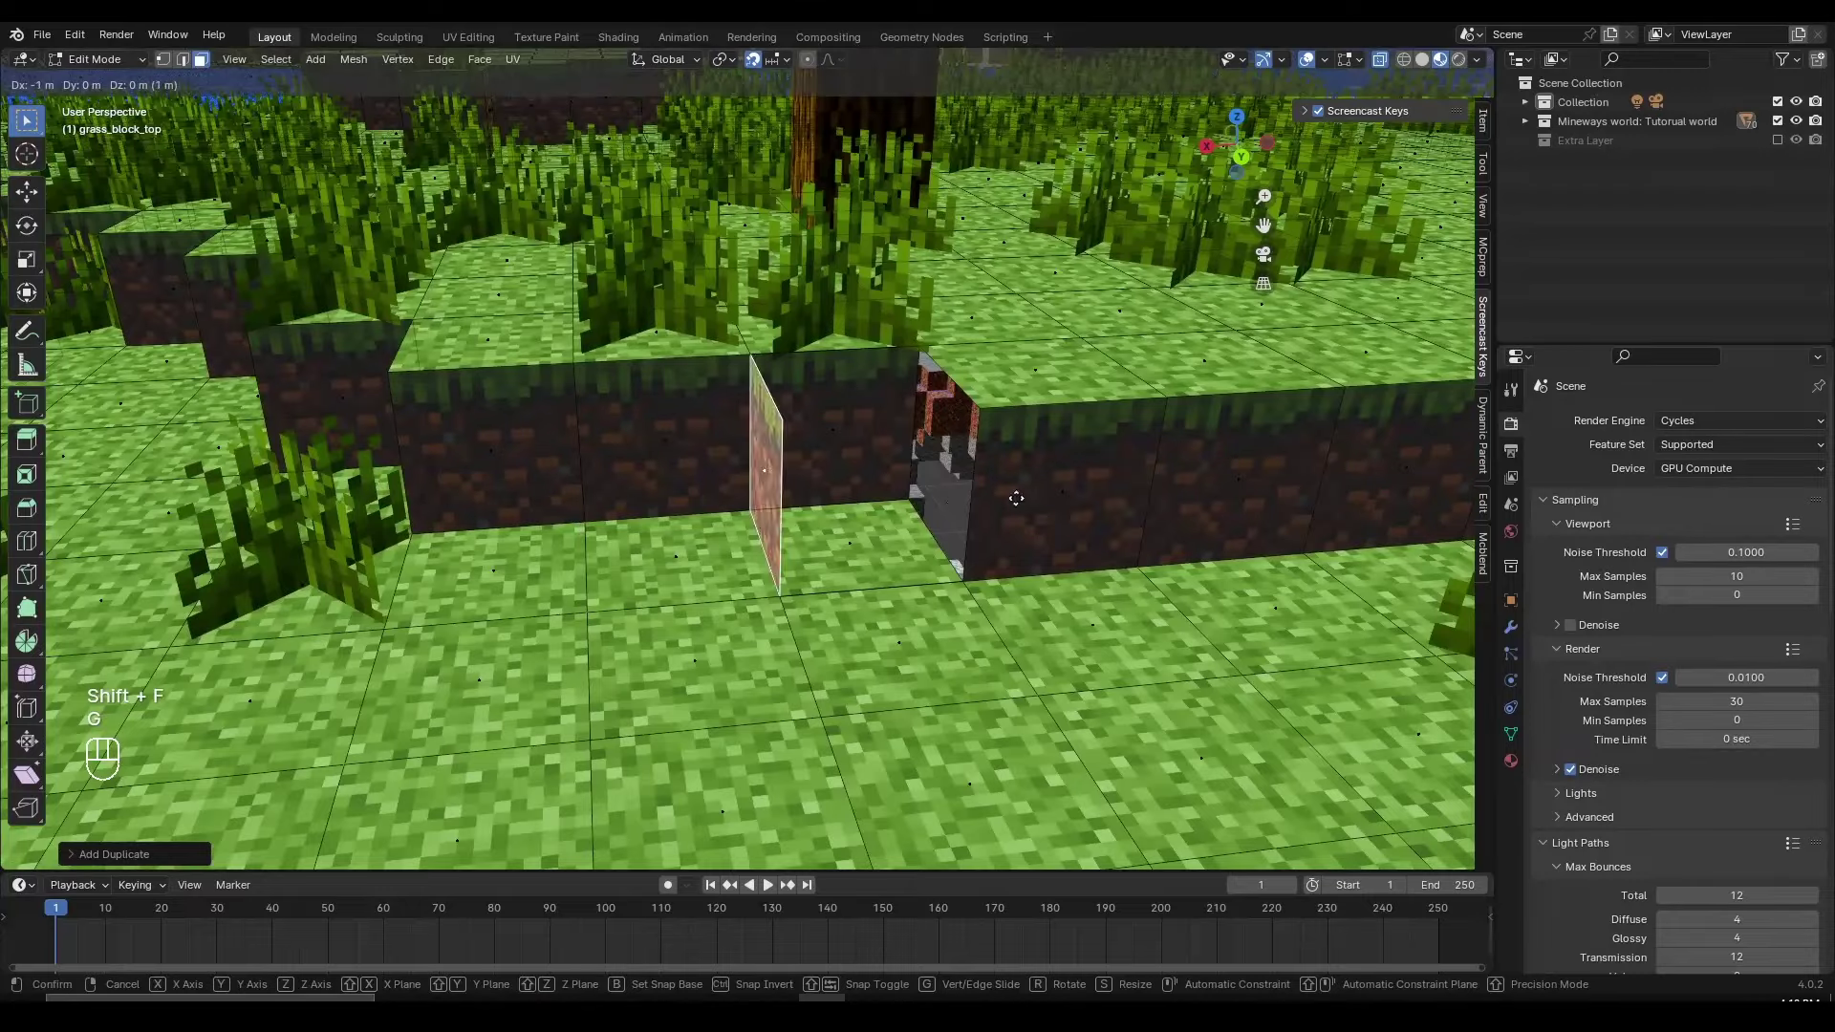
pyautogui.click(1069, 491)
pyautogui.press('Tab')
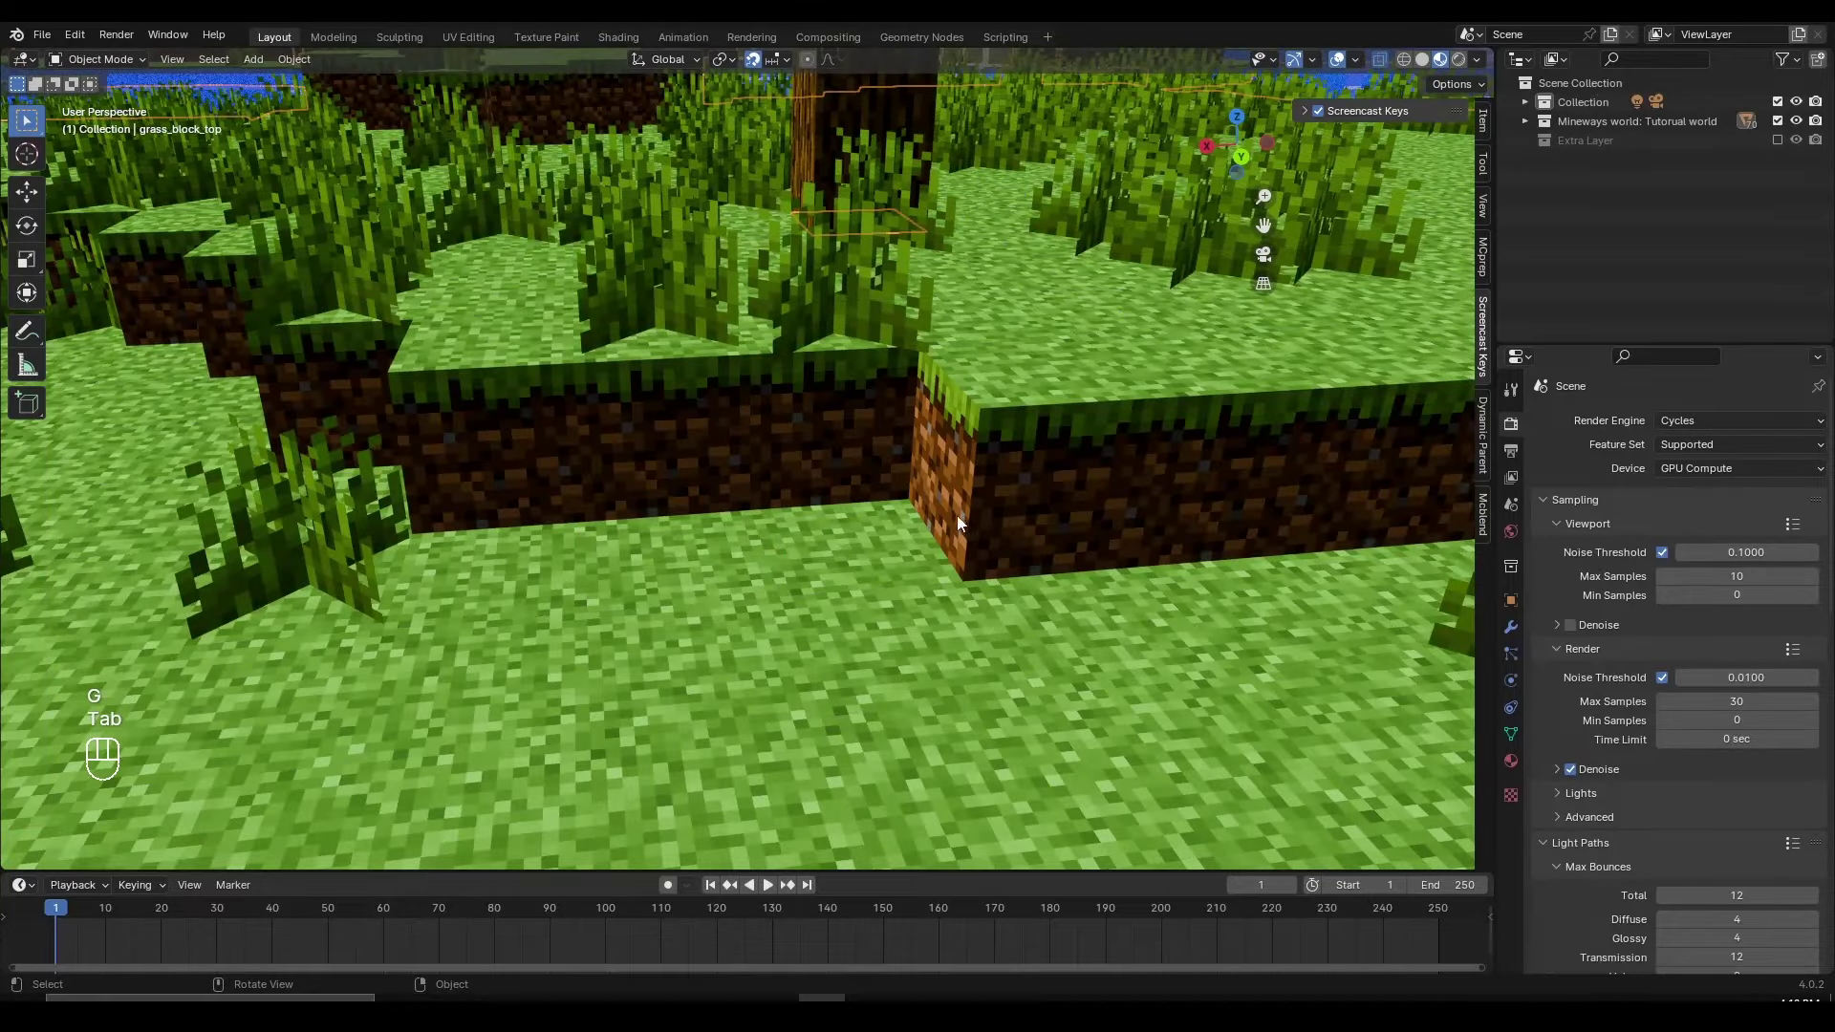
# Step: Inspect the rebuilt ledge and its surroundings in walk navigation
pyautogui.hotkey('shift', 'f')
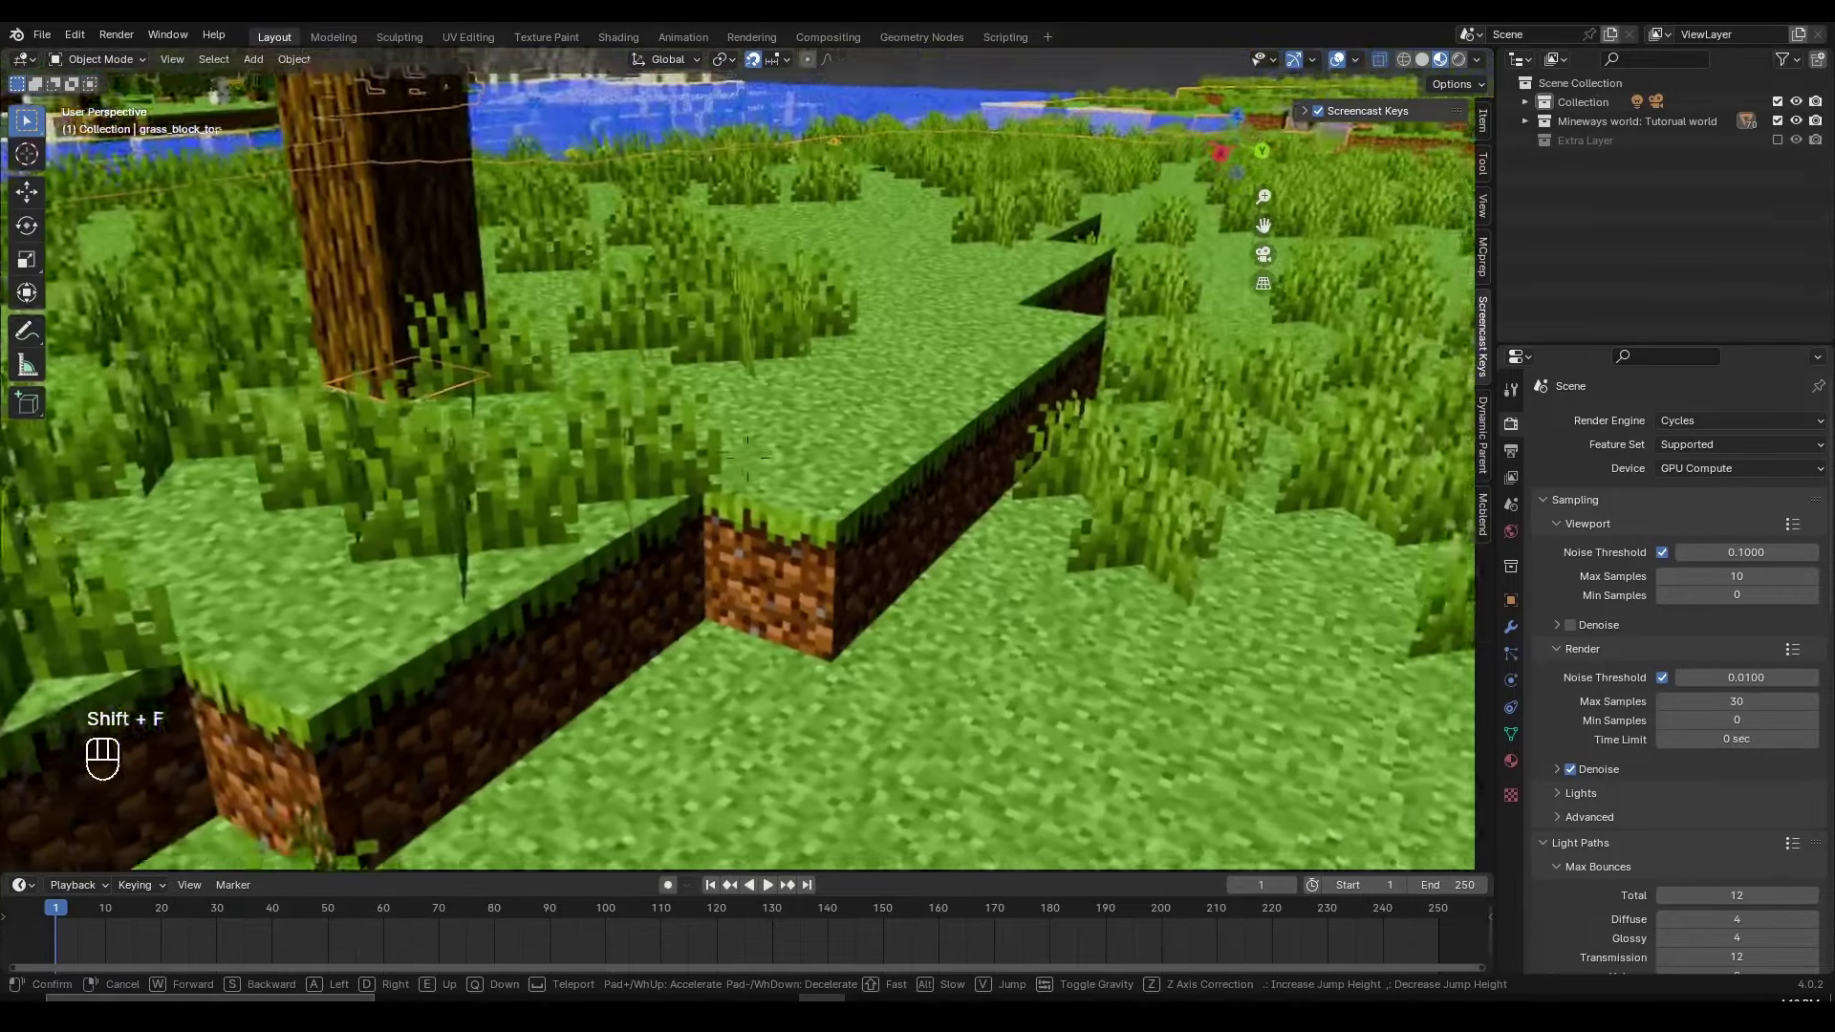
pyautogui.press('s')
pyautogui.press('d')
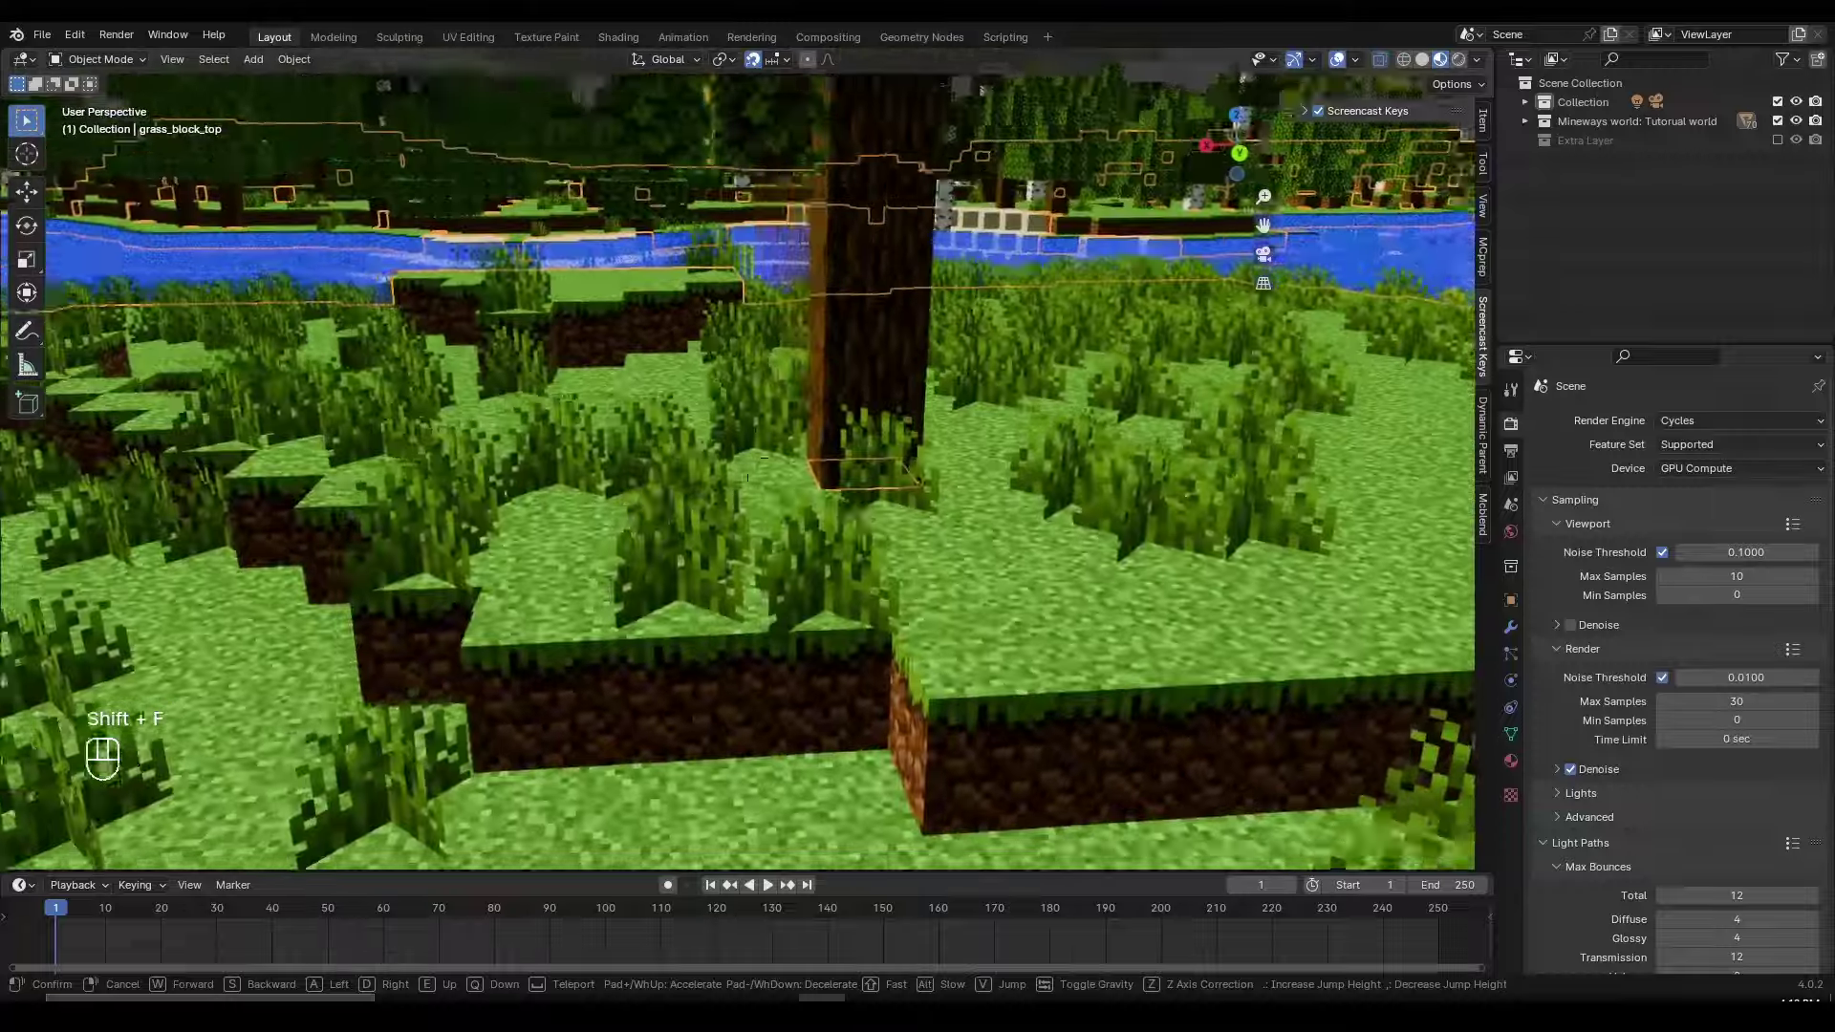